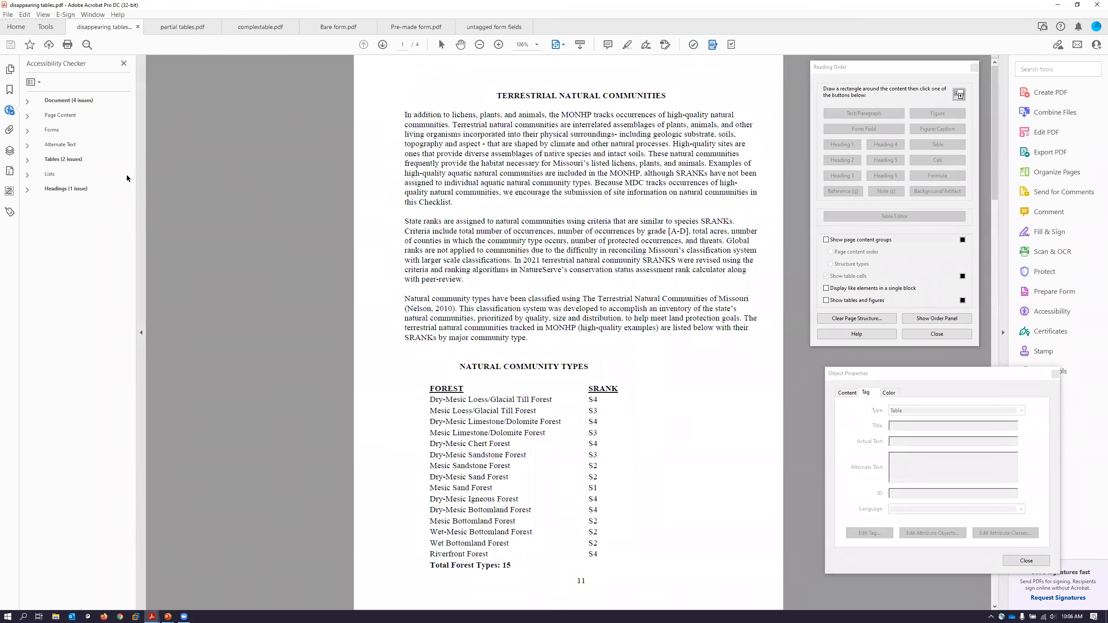
- From the accessibility report's failed table Headers check, locate Element 1 in the tag tree and expand its Table tag
click(25, 160)
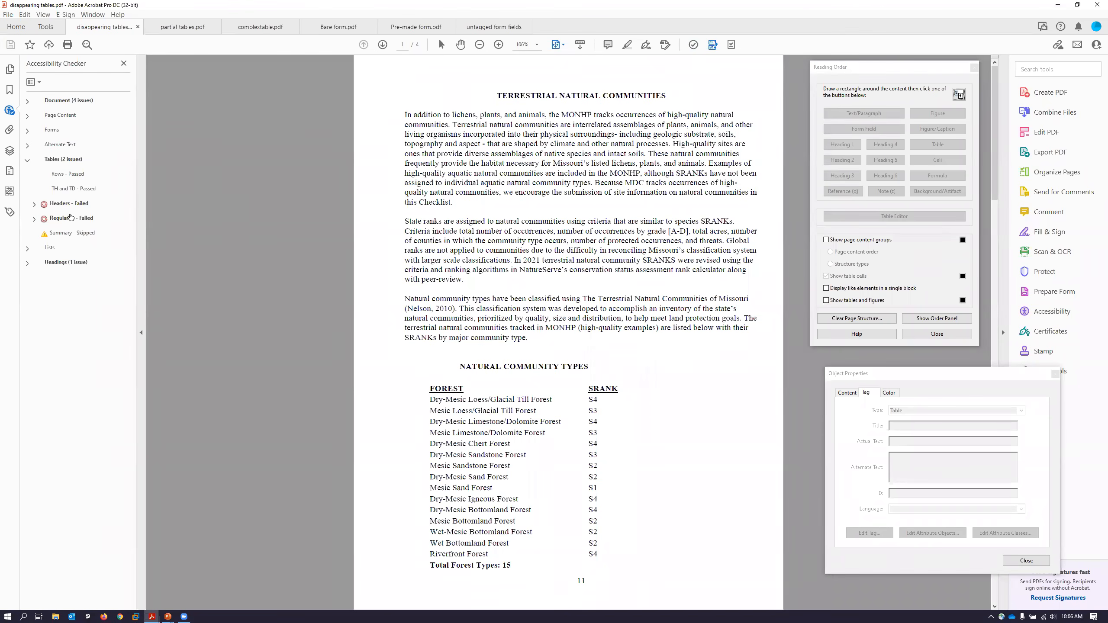
click(34, 205)
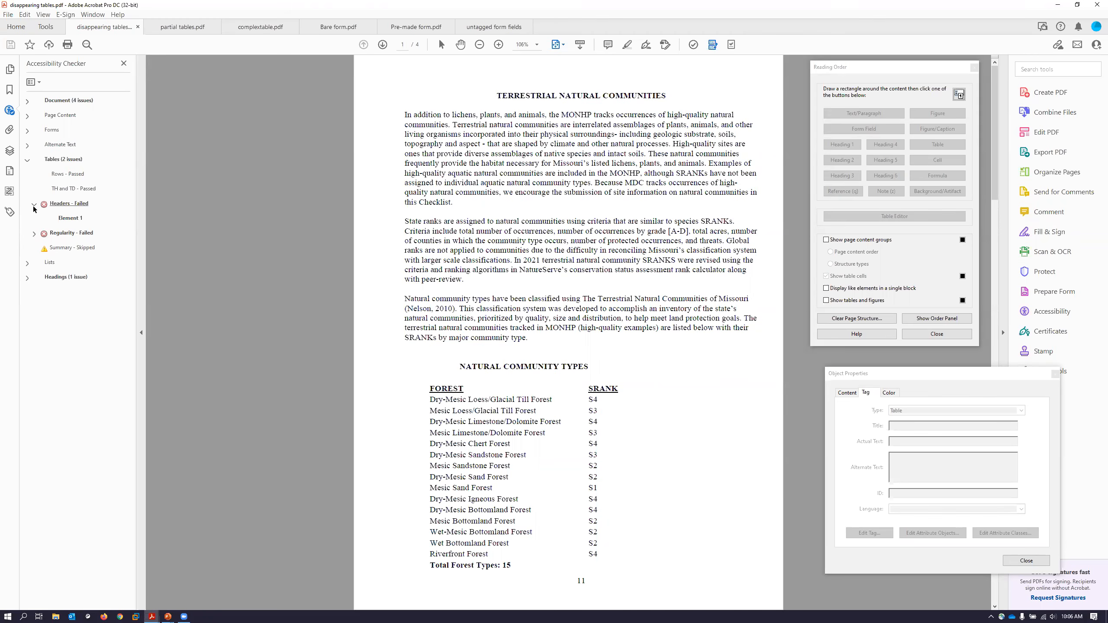
right_click(67, 222)
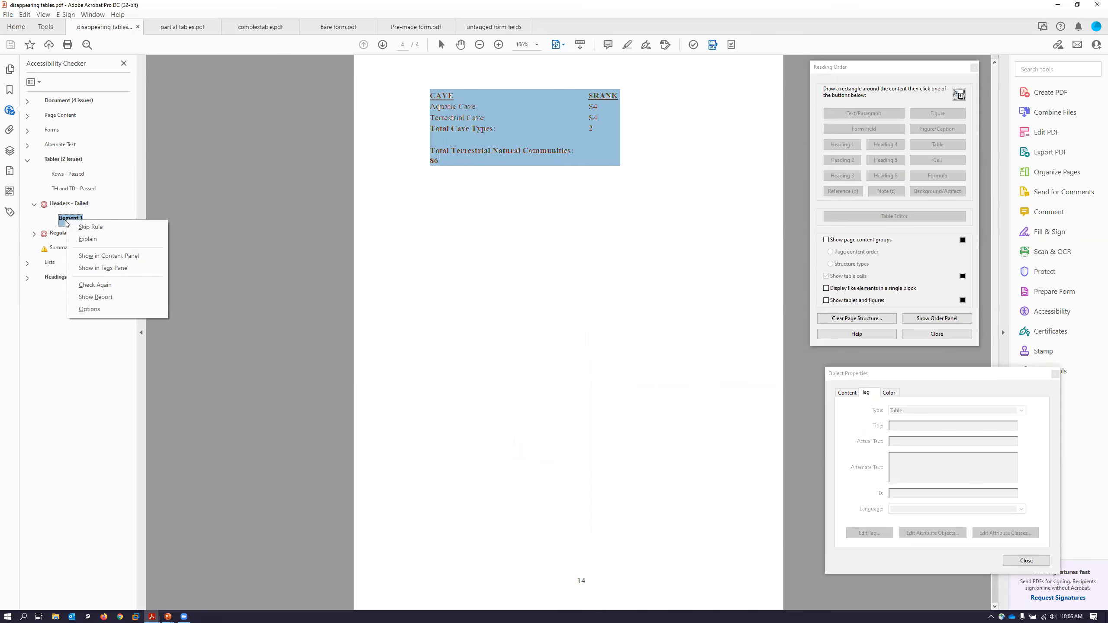
click(92, 268)
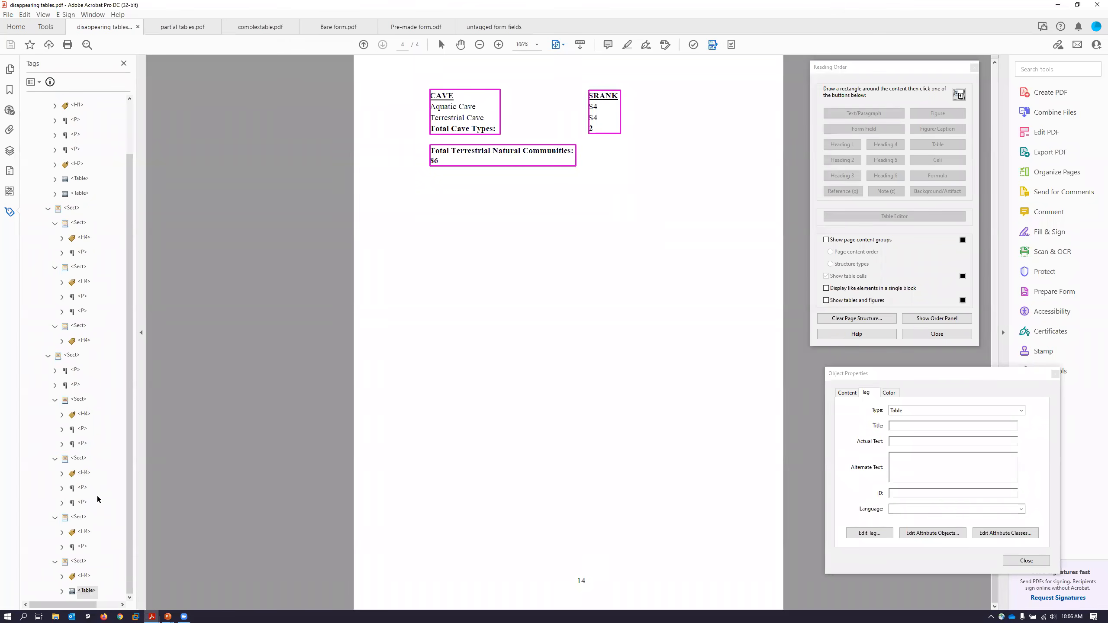
click(62, 591)
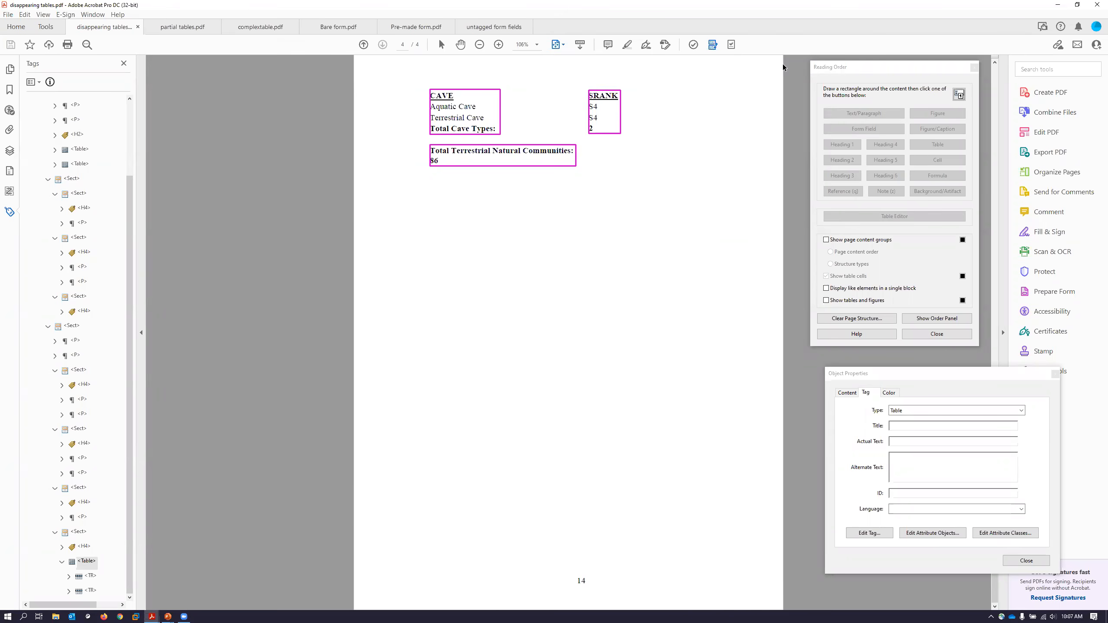
- Inspect the CAVE table's cell layout in the Table Editor and check which content each of its two row tags covers
right_click(462, 112)
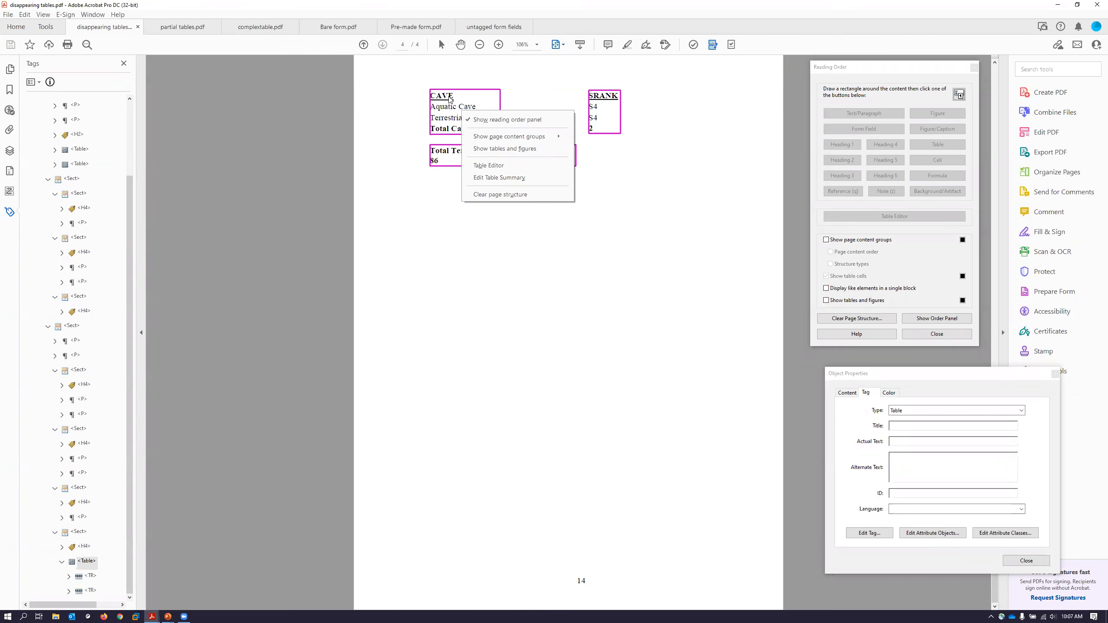
click(495, 167)
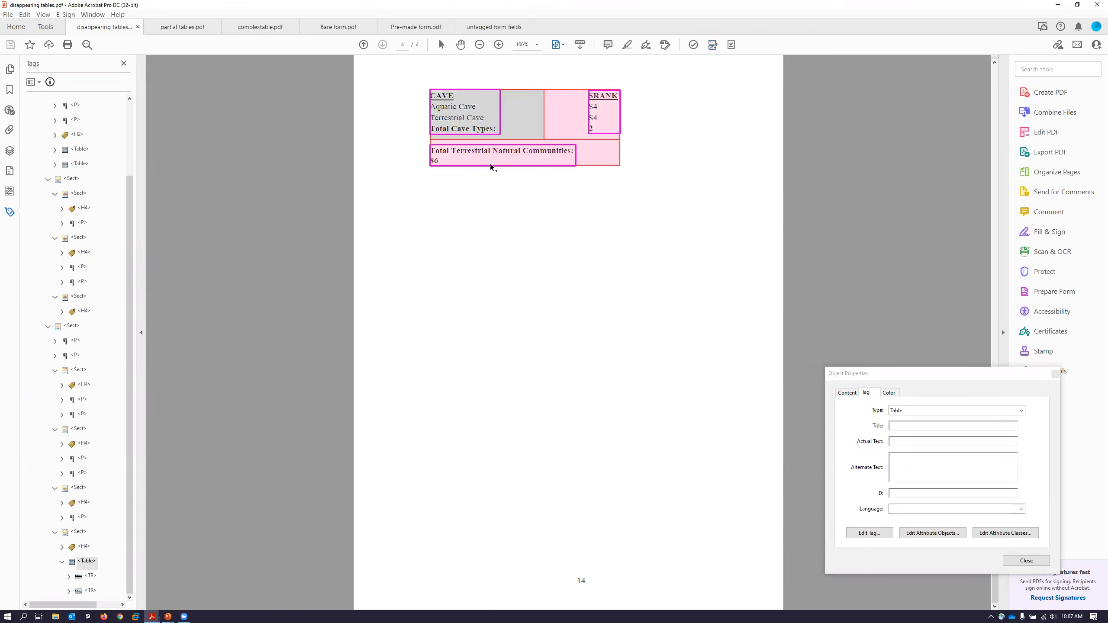
right_click(457, 111)
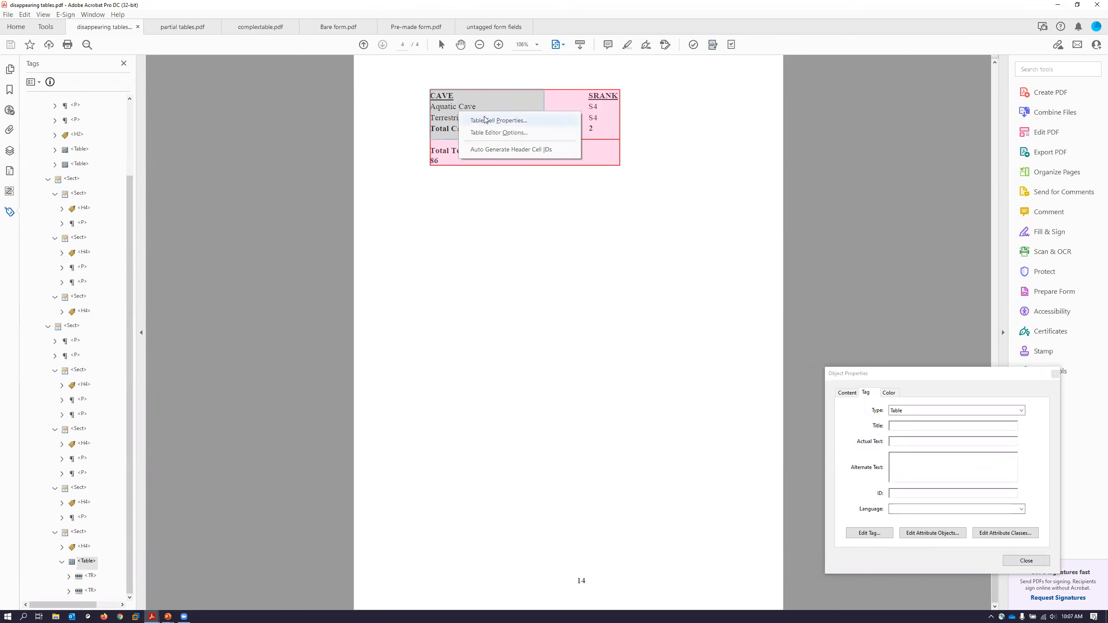
click(450, 264)
right_click(444, 106)
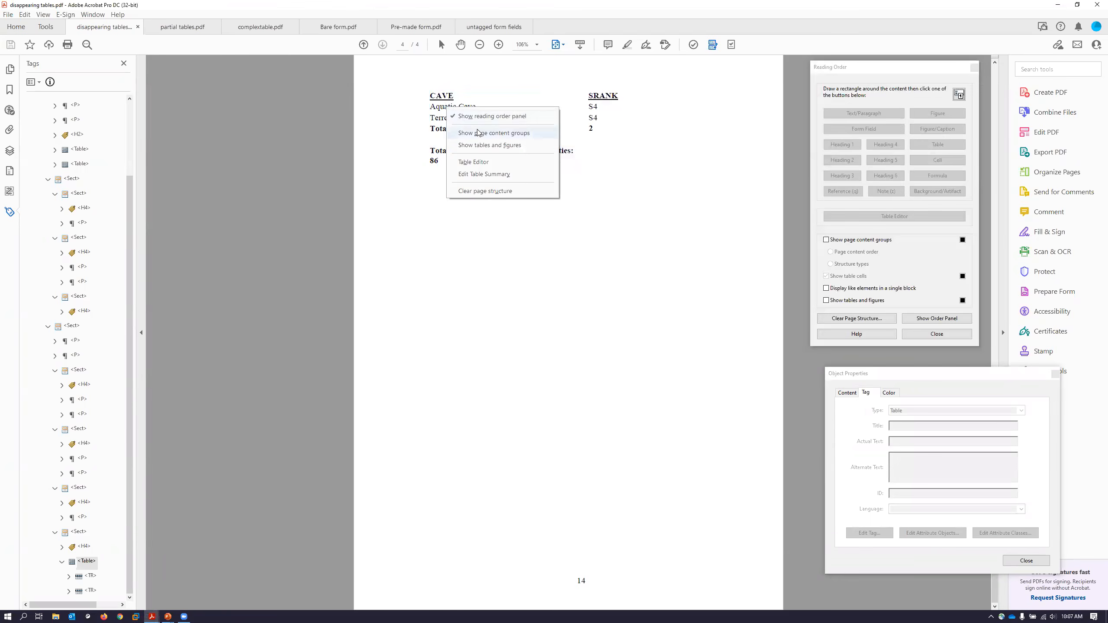
click(480, 162)
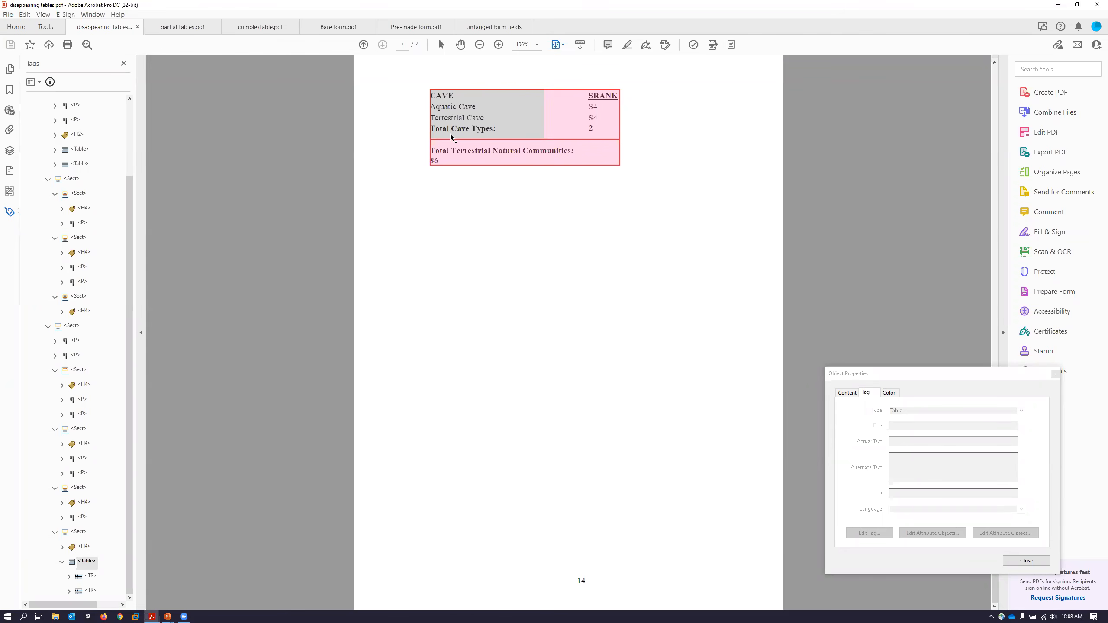
click(97, 577)
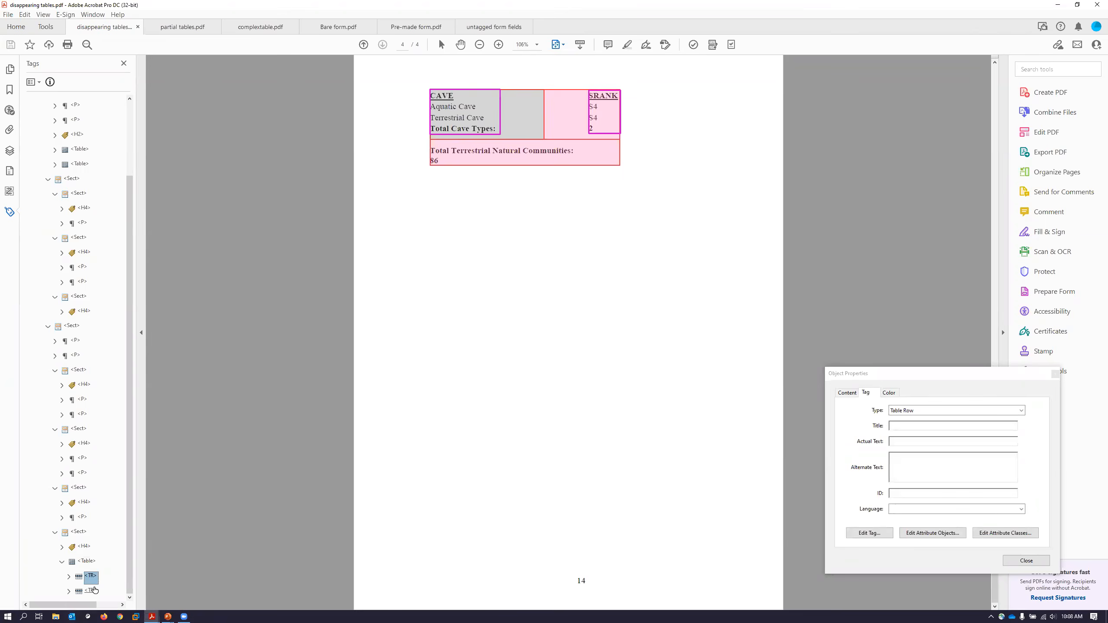
click(91, 592)
click(362, 454)
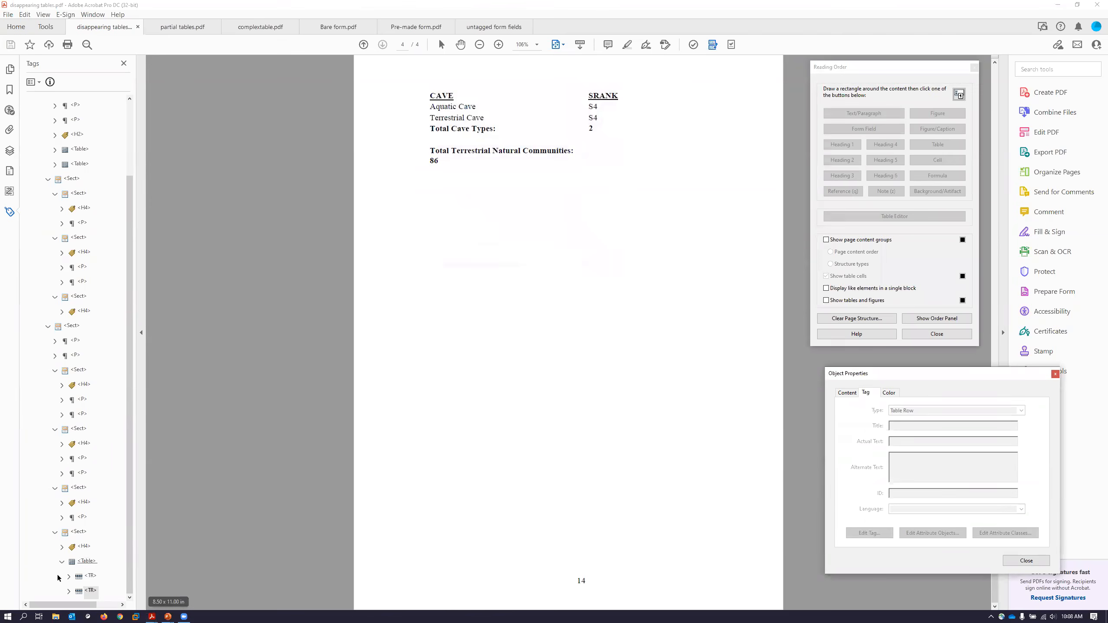
- Add a new Table Row tag after the CAVE table's first row tag
click(79, 577)
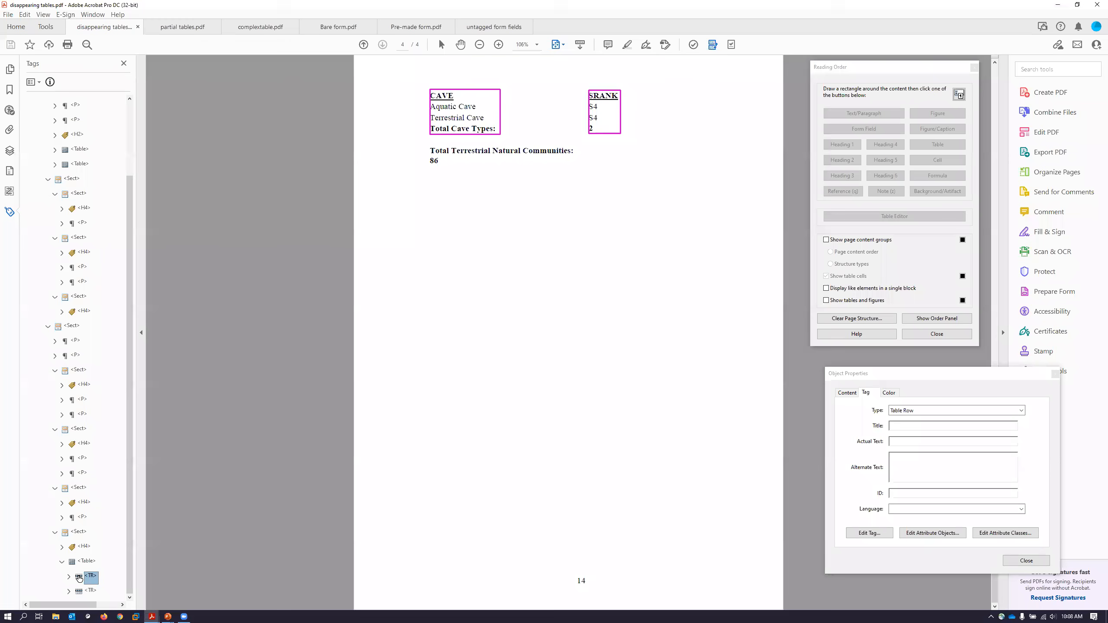
right_click(78, 578)
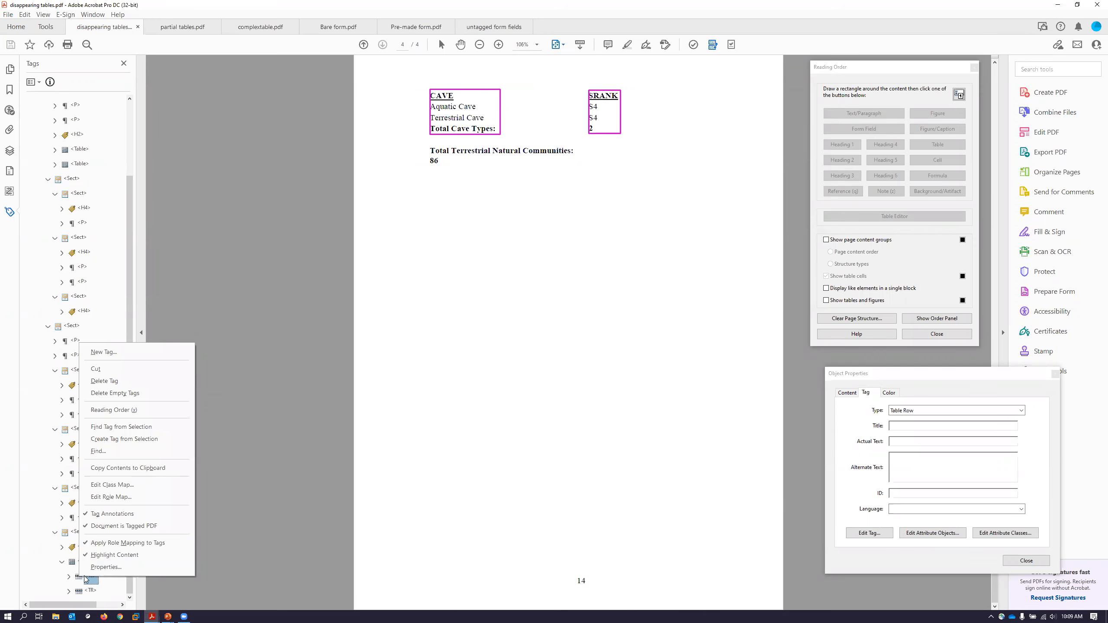
click(100, 354)
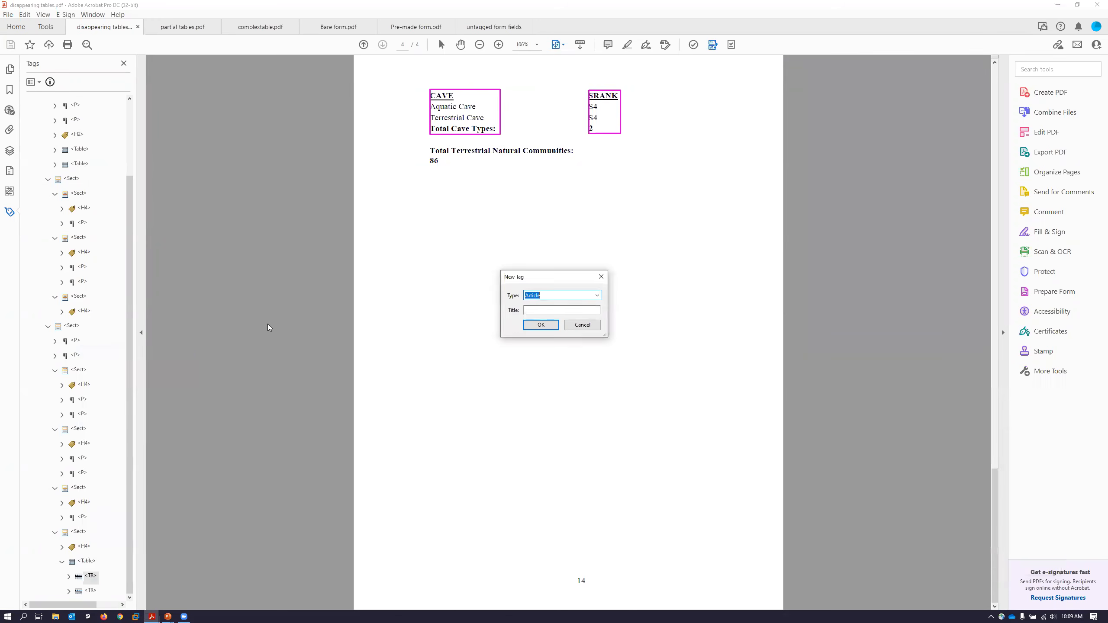
click(597, 295)
drag(596, 318, 602, 381)
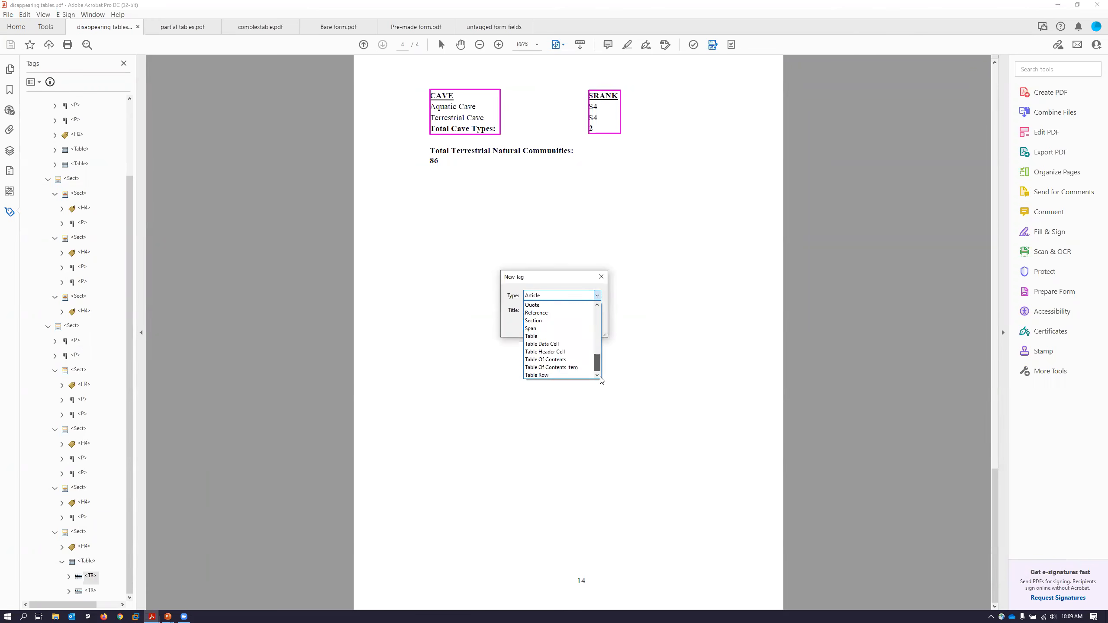
click(563, 376)
click(541, 332)
- Add two more empty Table Row tags to the CAVE table
right_click(91, 590)
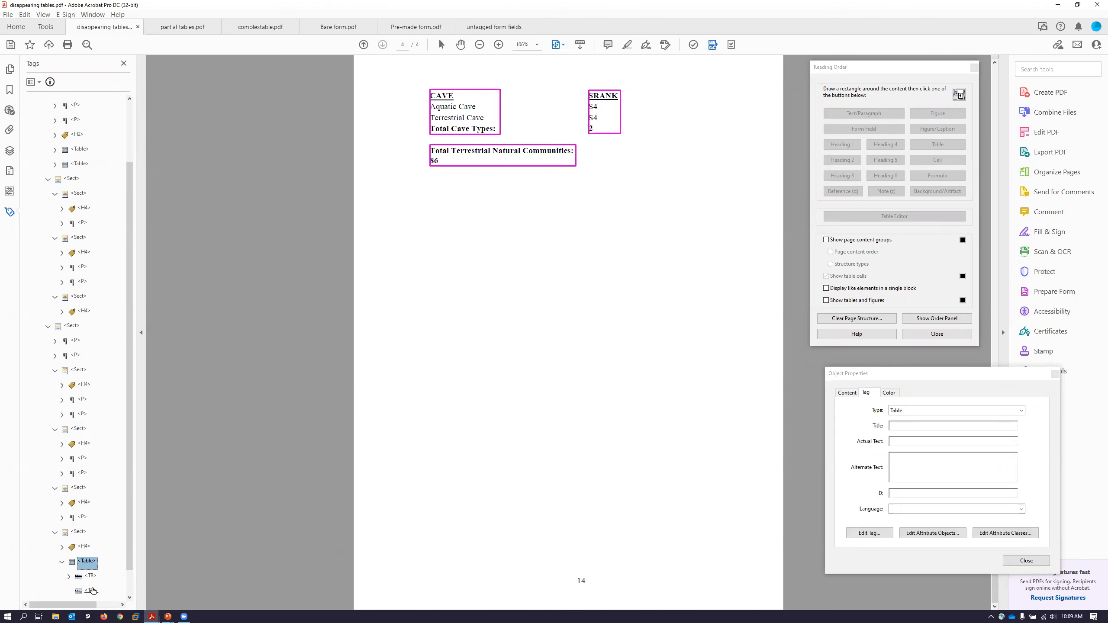
click(152, 407)
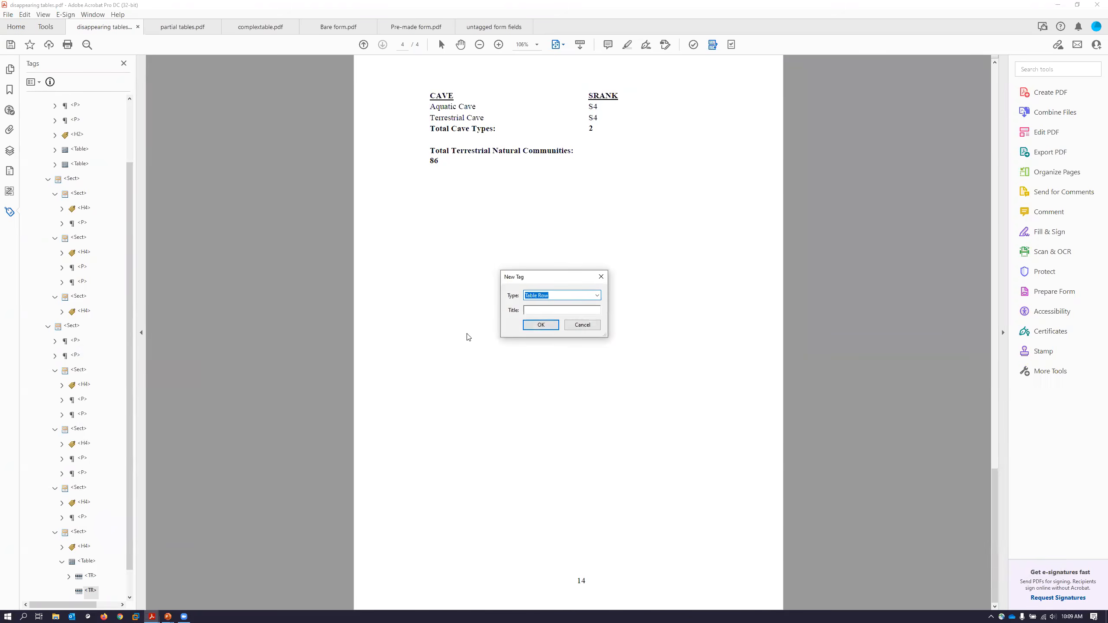
key(Return)
right_click(92, 548)
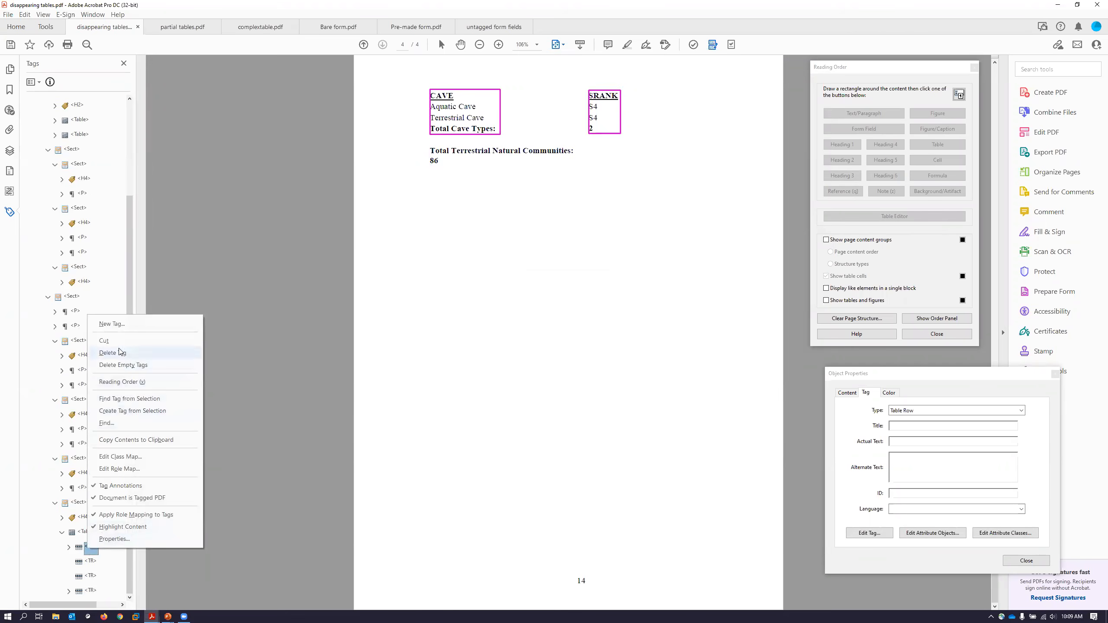
click(123, 324)
key(Return)
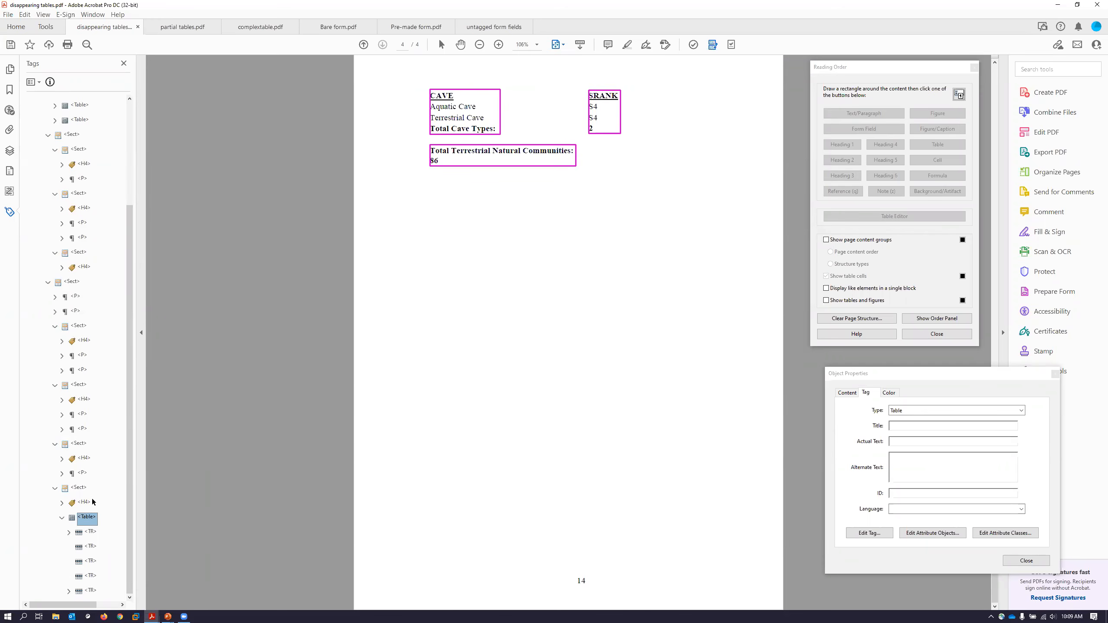
- Expand the first row's first cell tag and retag the "Aquatic Cave" text on the page as its own table cell
click(68, 533)
click(96, 547)
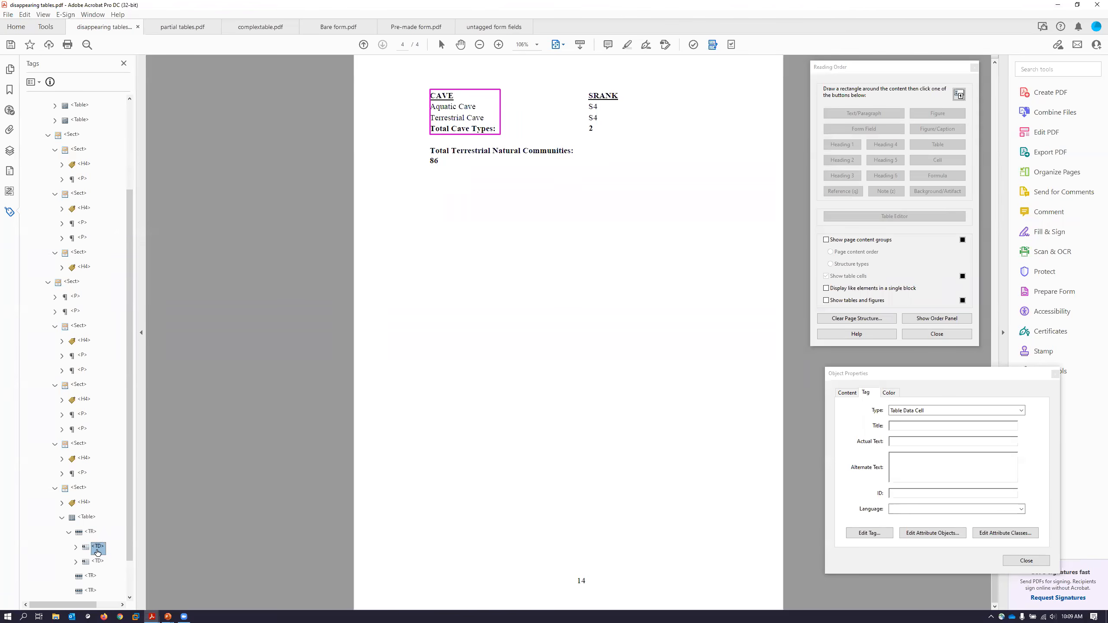
click(75, 546)
click(890, 67)
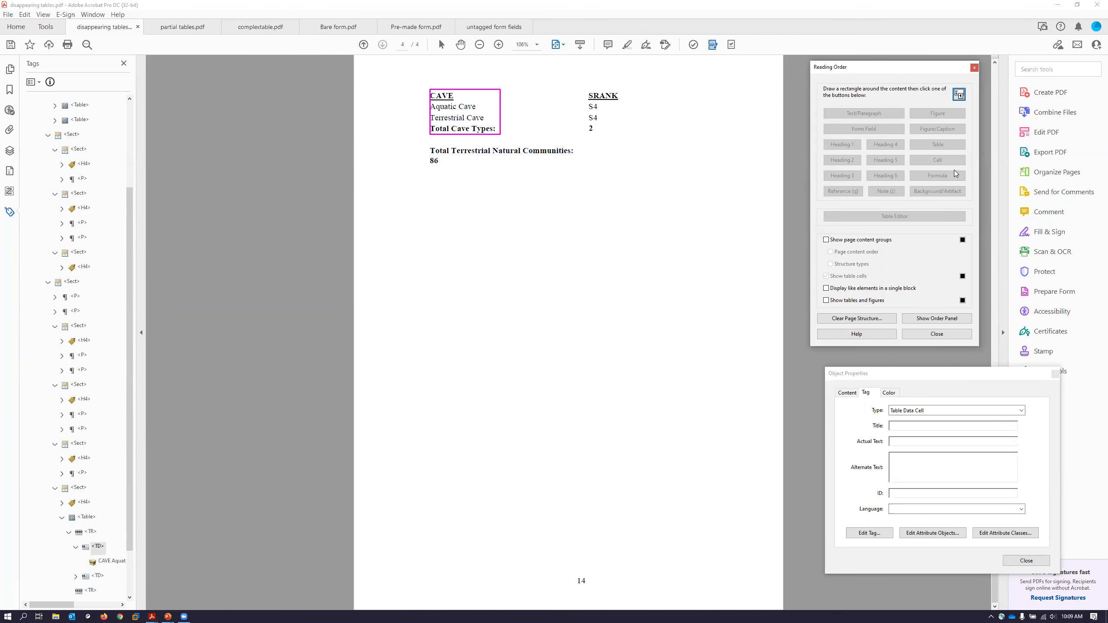
drag(423, 100, 502, 112)
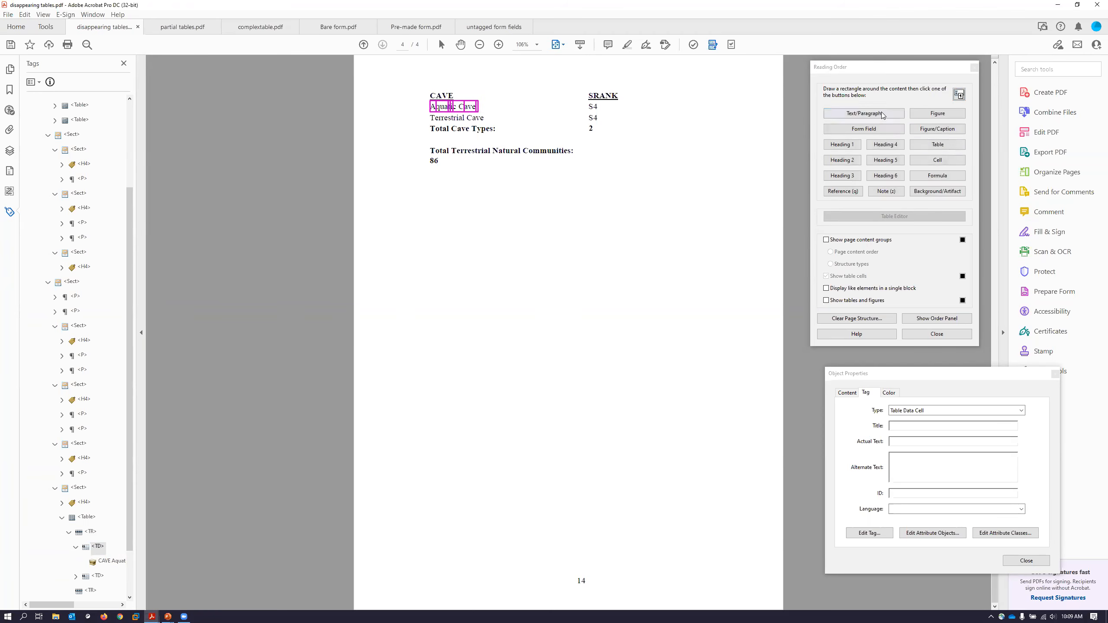
click(947, 161)
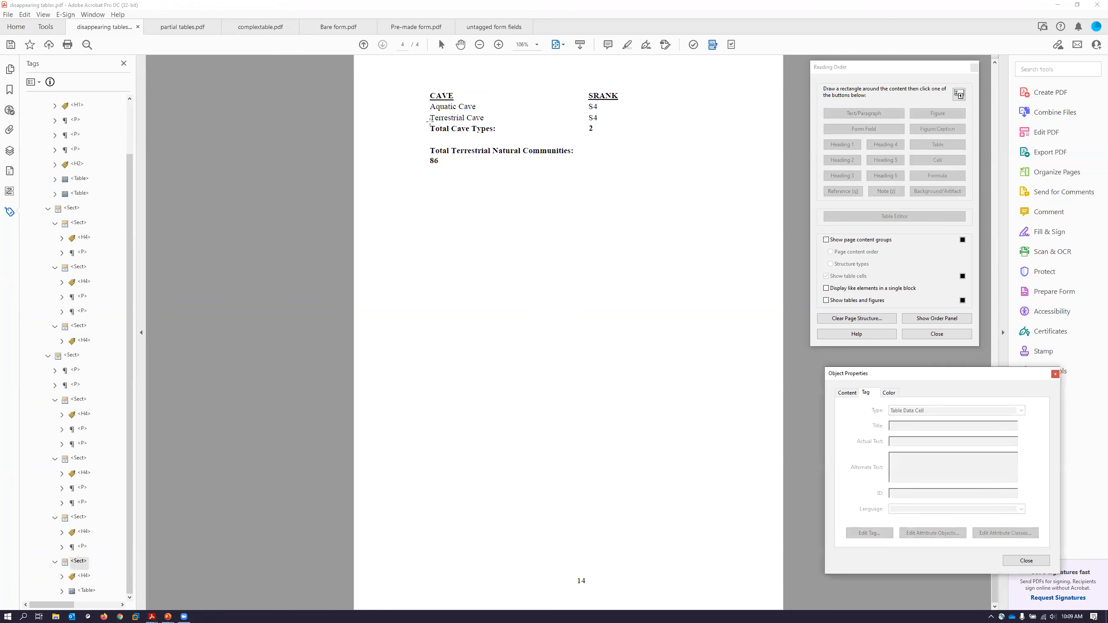
- Retag "Terrestrial Cave" and "Total Cave Types:" as separate table cells
drag(423, 112, 504, 121)
click(947, 161)
drag(426, 118, 538, 140)
click(939, 159)
- Retag the two "S4" values and the "2" in the SRANK column as separate table cells
drag(576, 99, 611, 115)
click(949, 161)
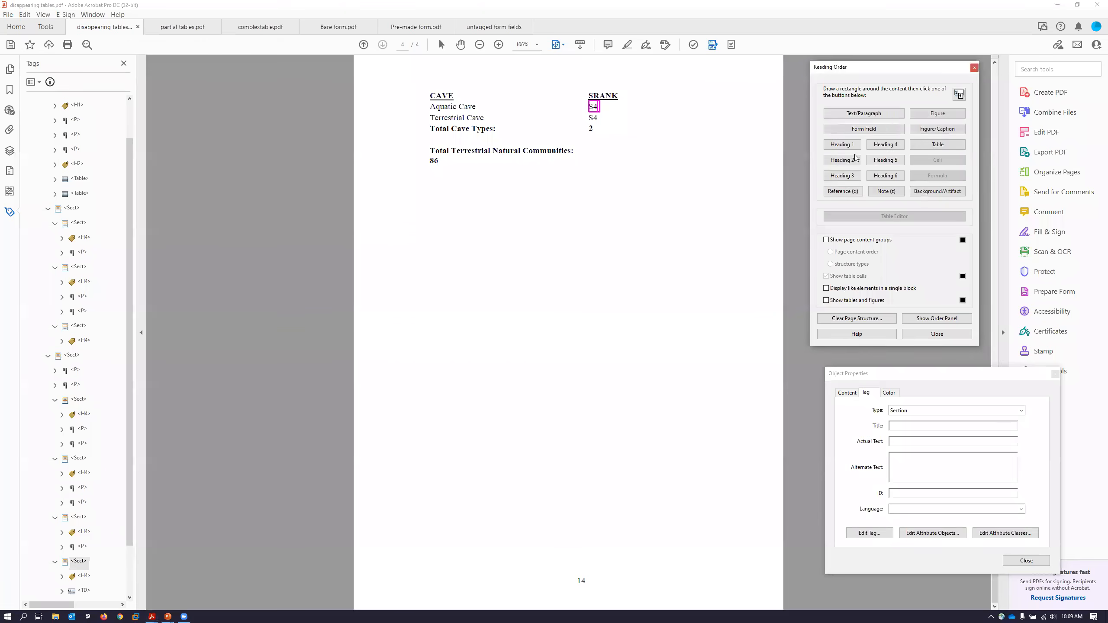
drag(579, 112, 628, 128)
click(933, 162)
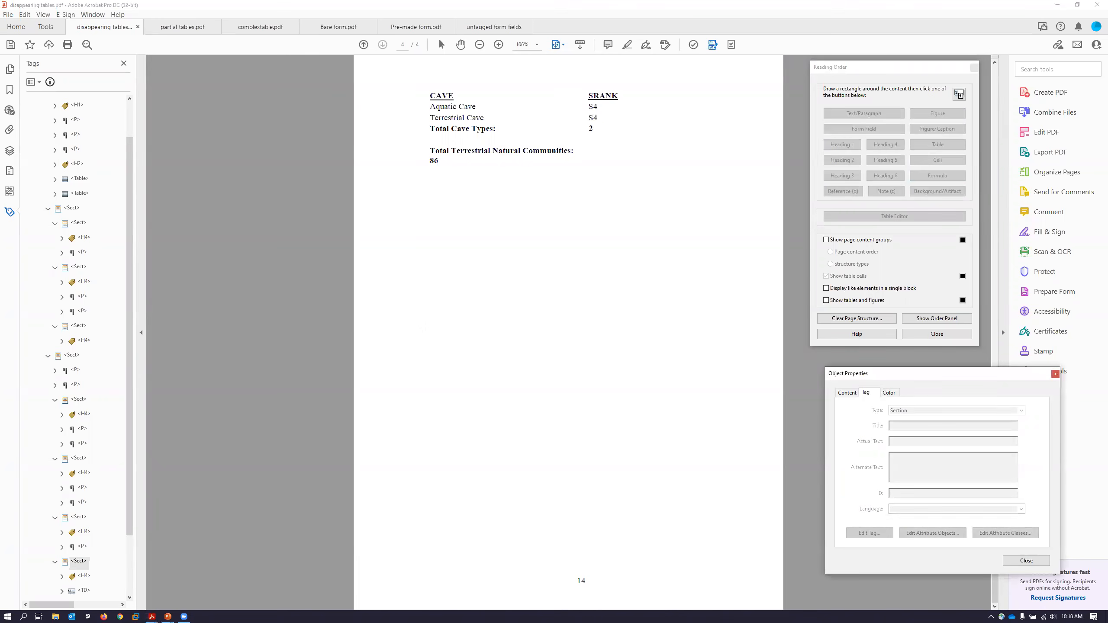
scroll(99, 552, down, 1)
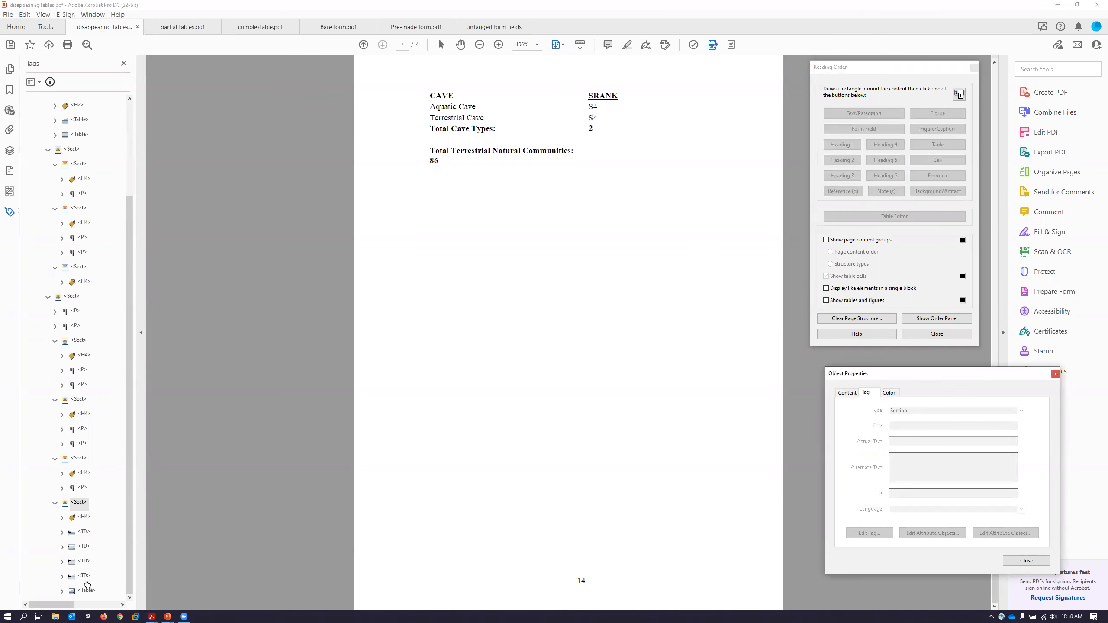
drag(582, 119, 624, 144)
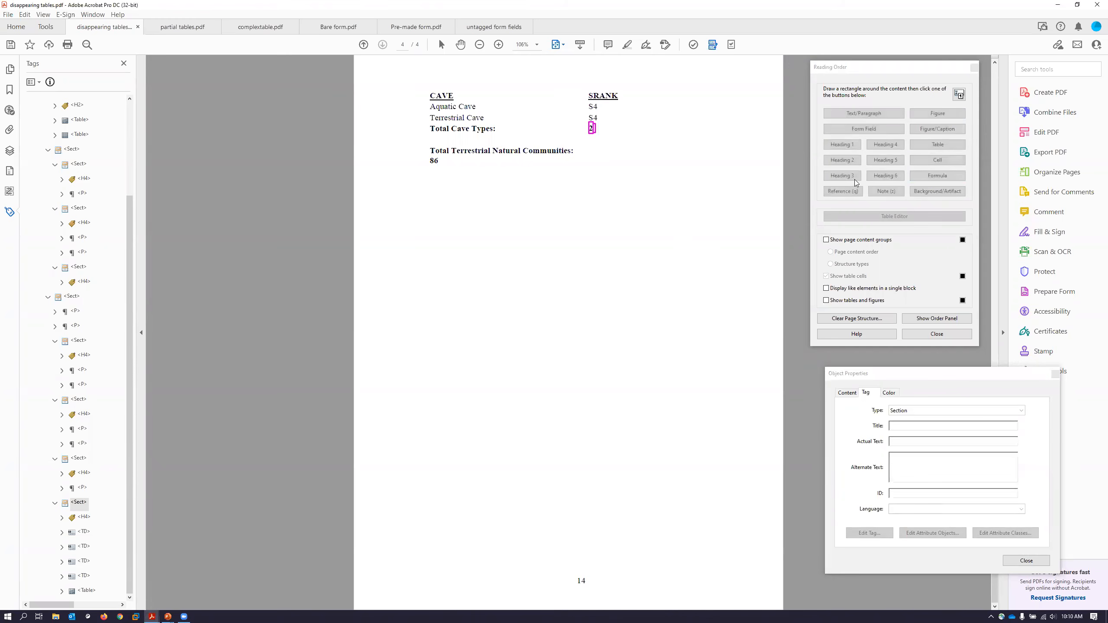
click(940, 160)
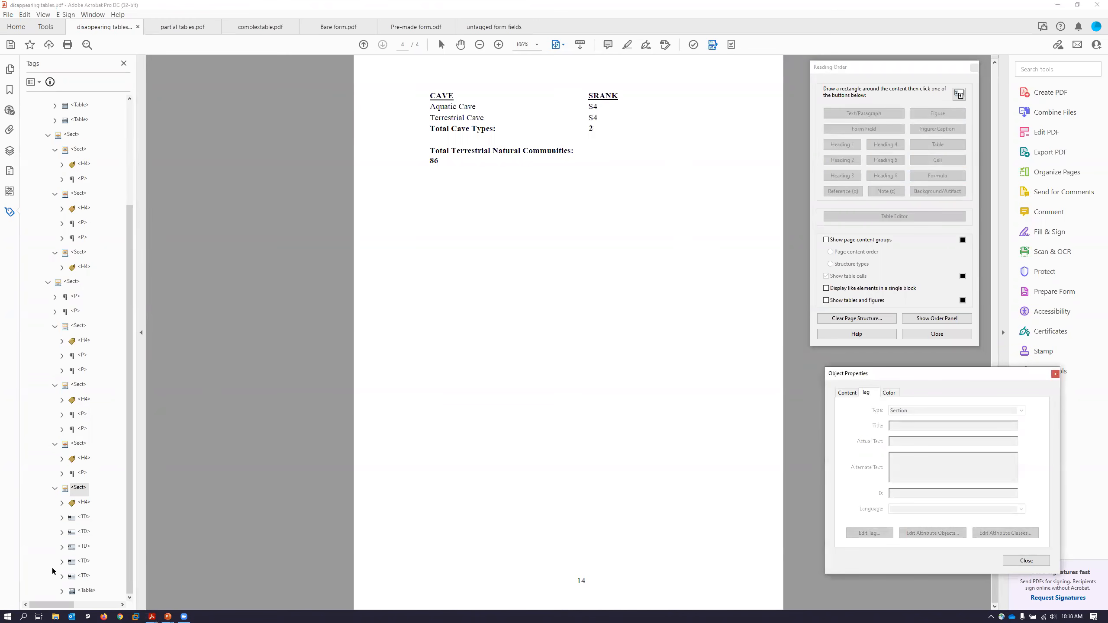
- Move the Aquatic Cave cell tag from the first table row into the second, and delete the empty cell tag in the first row
click(62, 591)
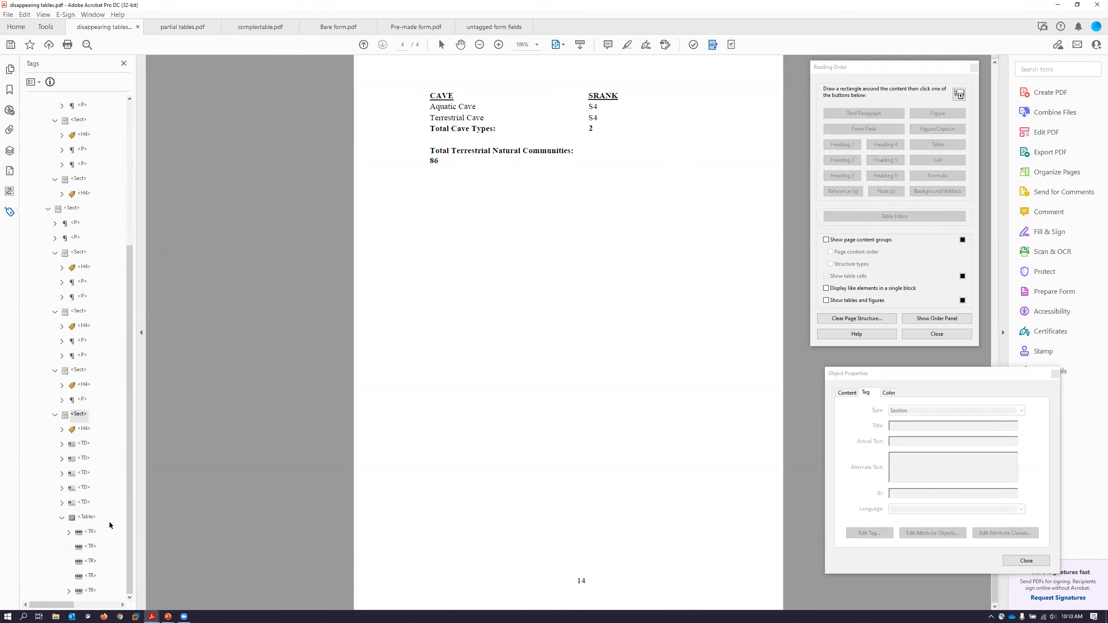
click(90, 532)
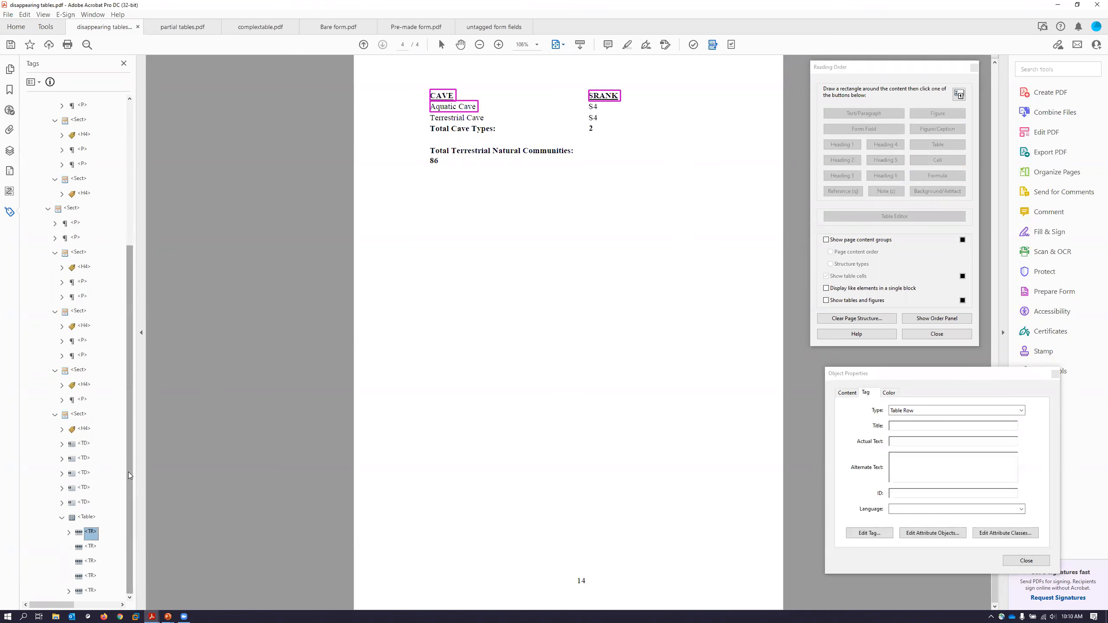
click(69, 532)
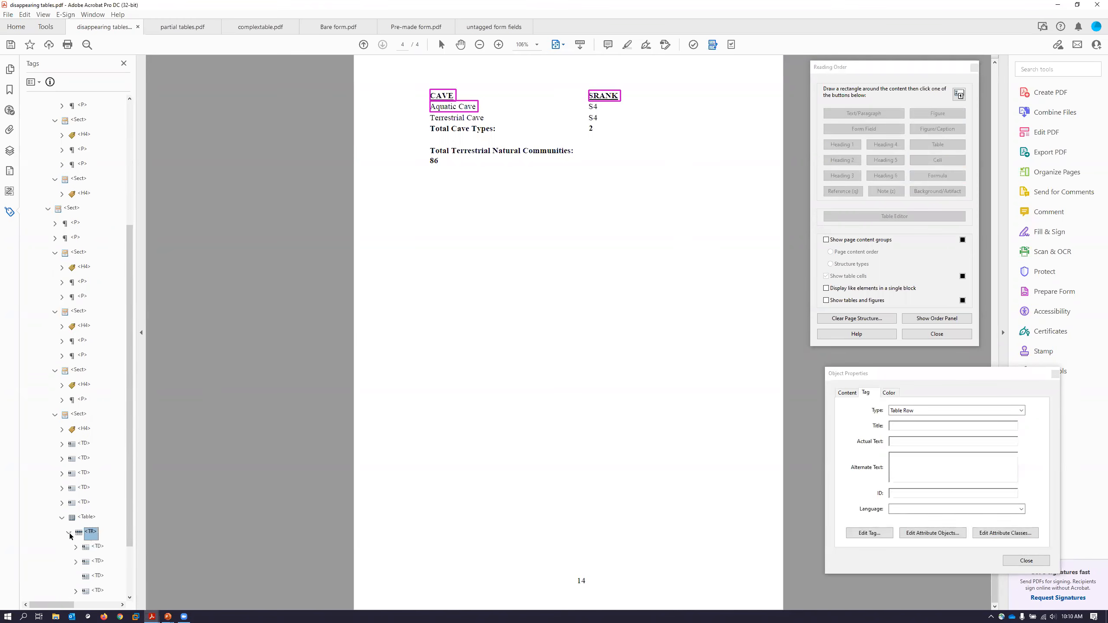
click(99, 547)
click(96, 562)
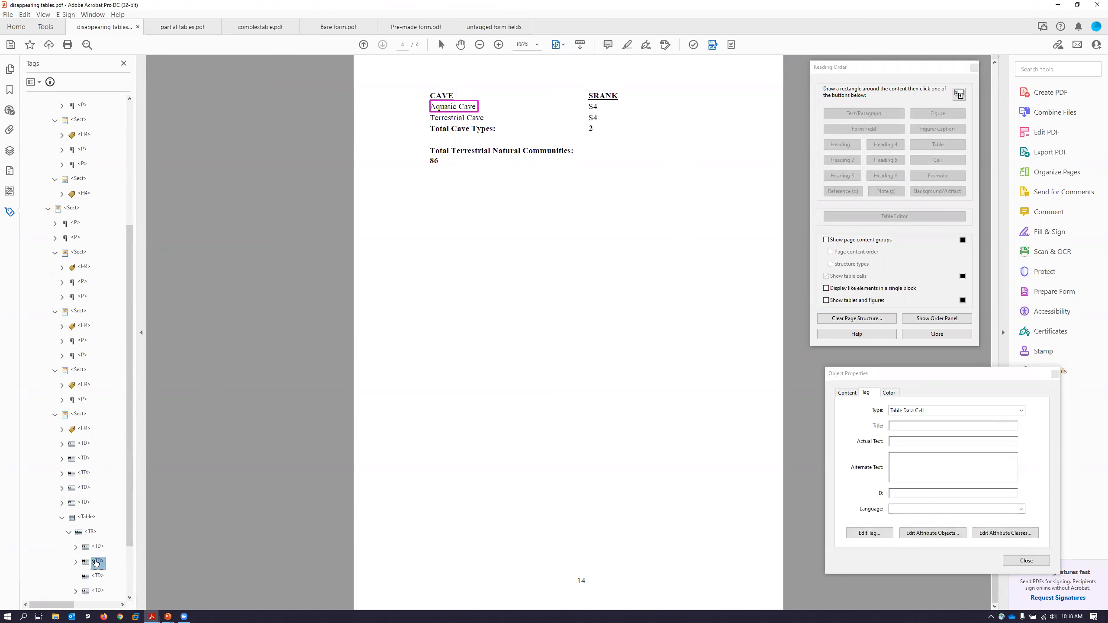
scroll(115, 515, down, 2)
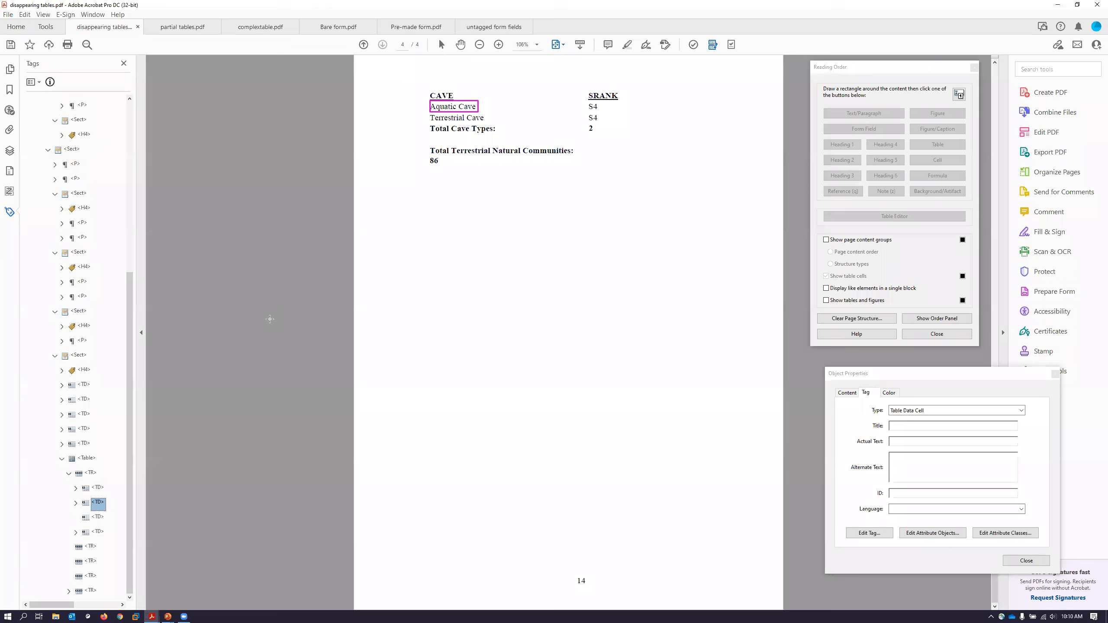
drag(82, 506, 92, 550)
right_click(97, 506)
click(121, 350)
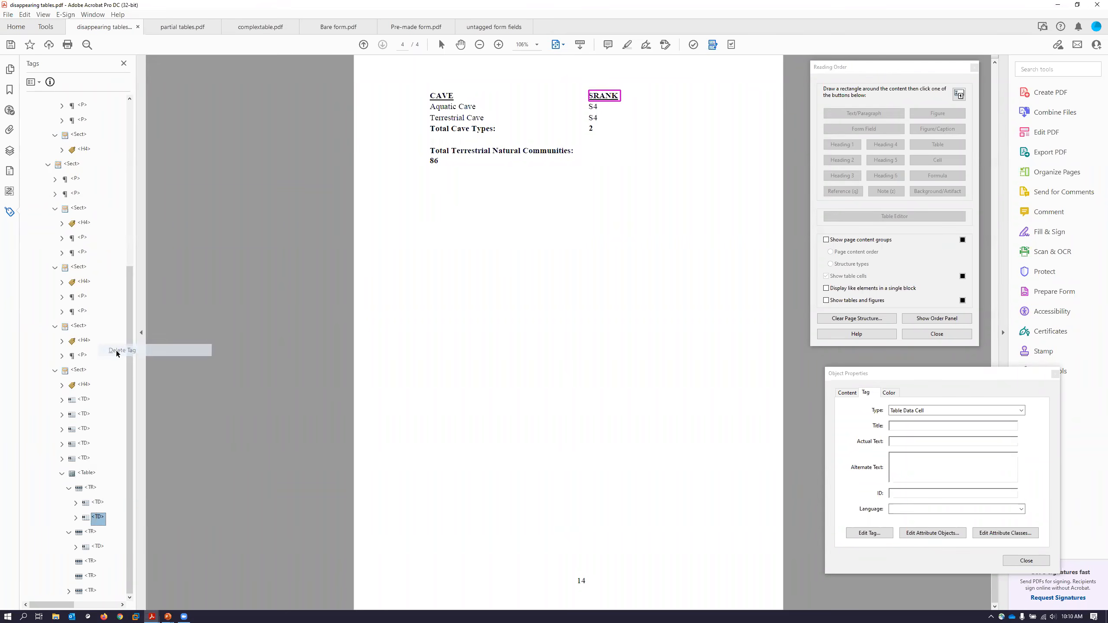
- Change the CAVE and SRANK cell tags in the table's first row to Table Header Cell
click(94, 503)
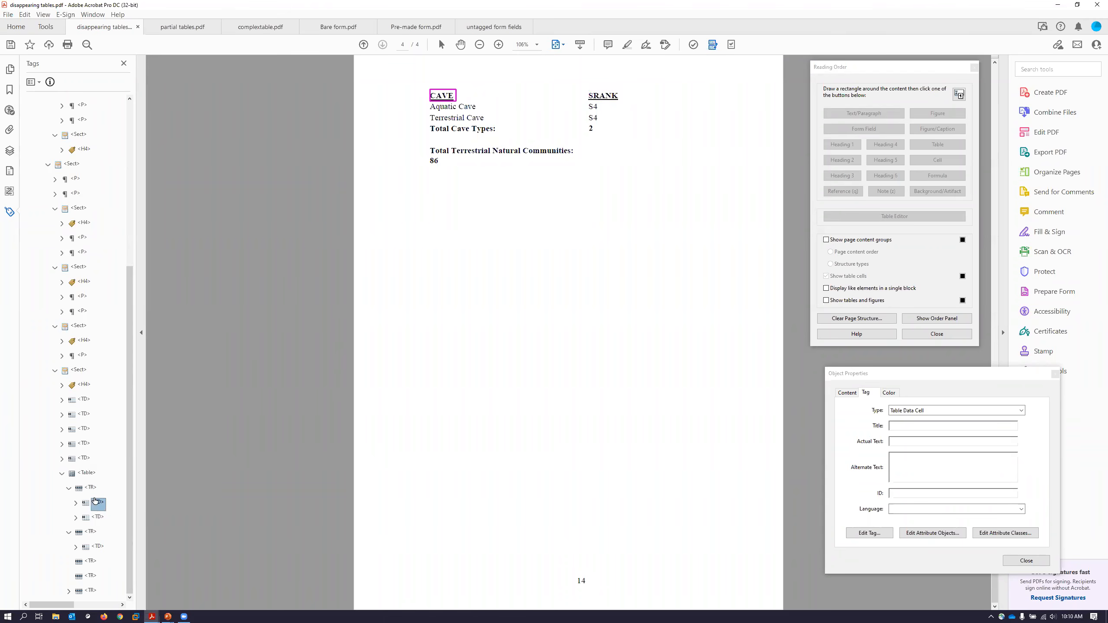
click(91, 488)
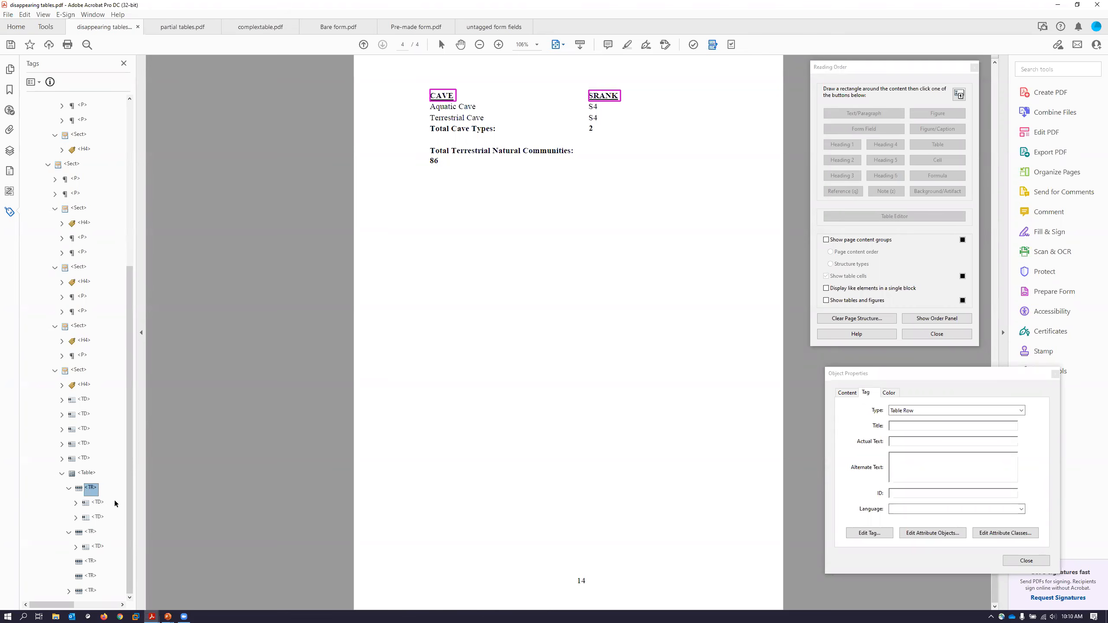
click(99, 503)
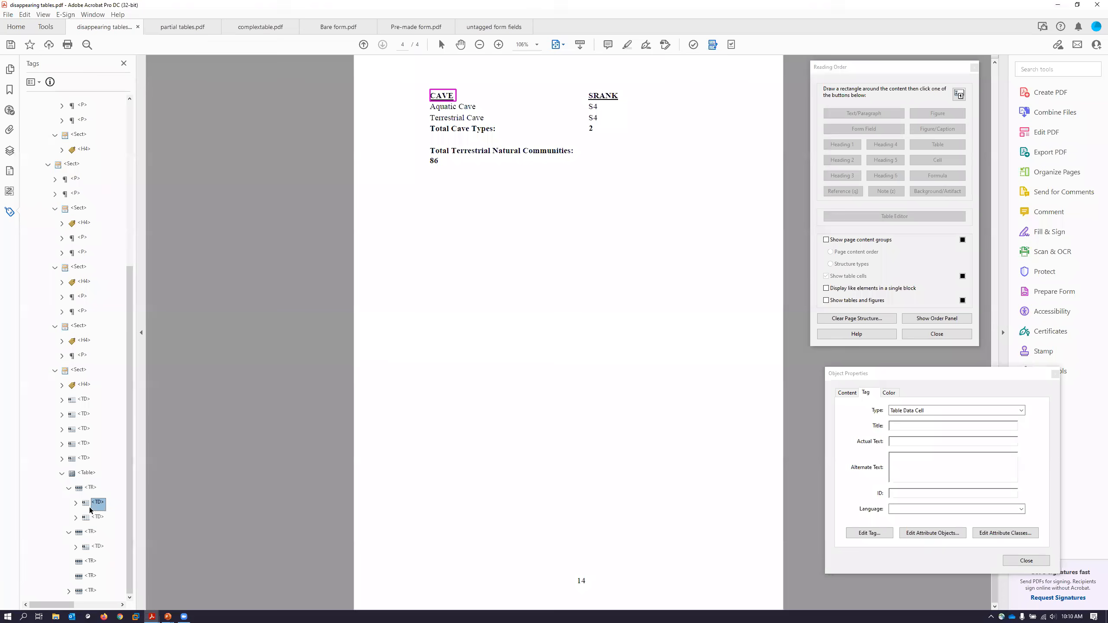
ctrl+click(98, 518)
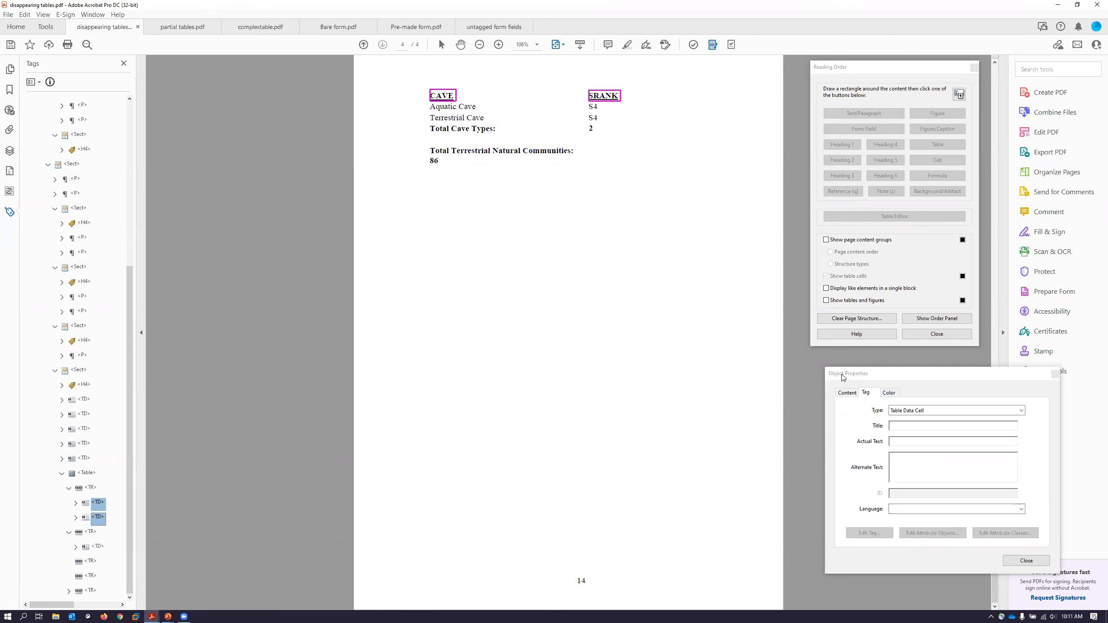
click(1021, 410)
click(1021, 411)
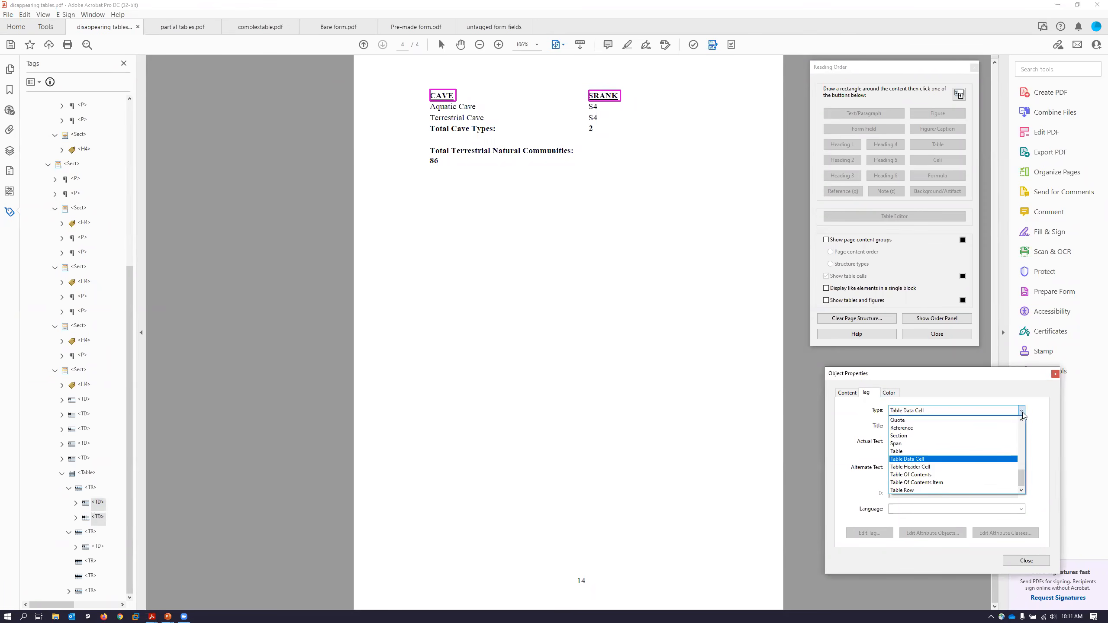
click(998, 466)
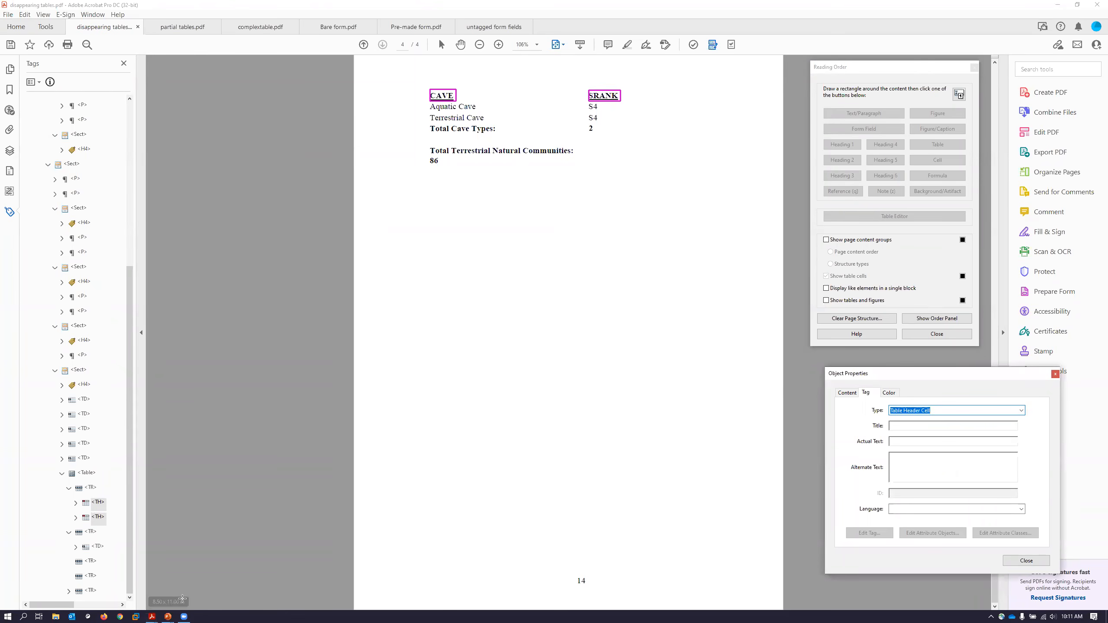
click(168, 518)
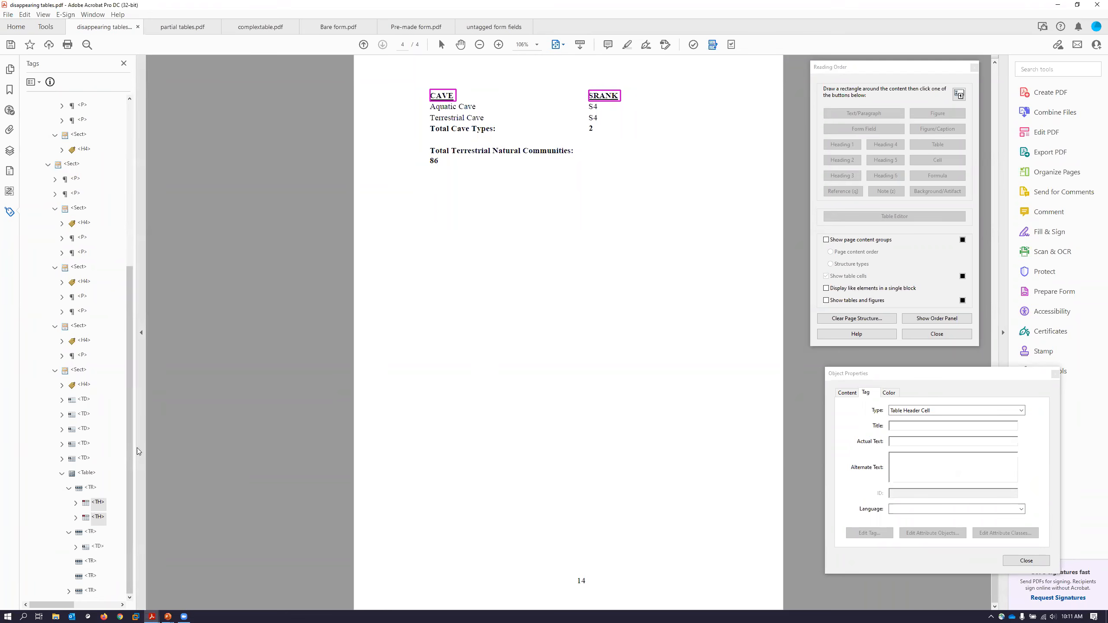
- Move the Terrestrial Cave cell tag into the third table row and the Total Cave Types cell tag into the fourth
click(110, 405)
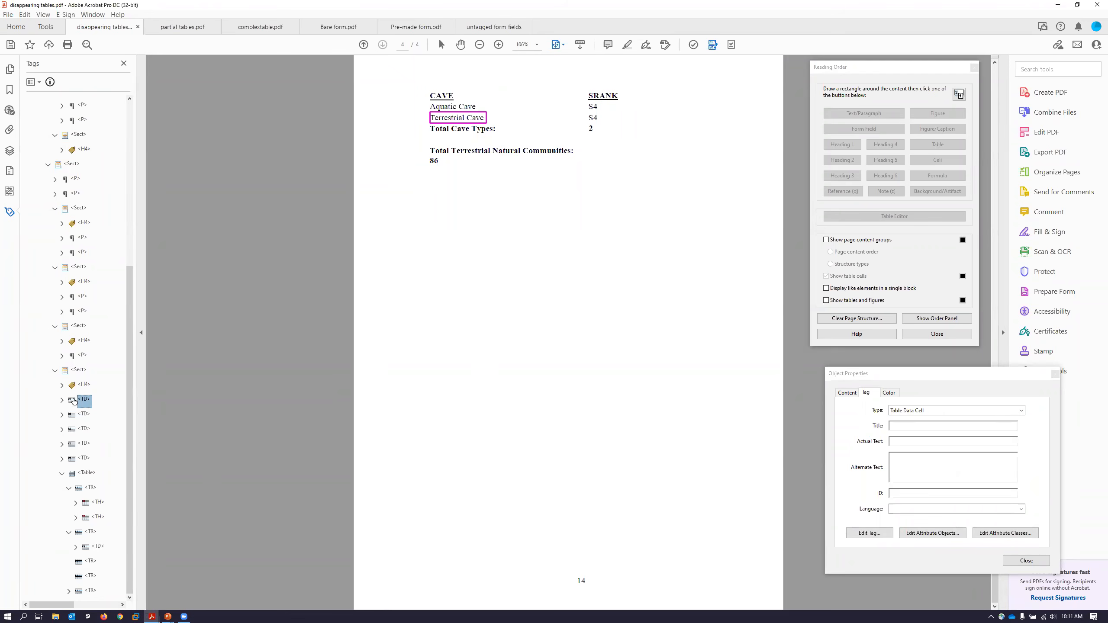
drag(72, 402, 84, 566)
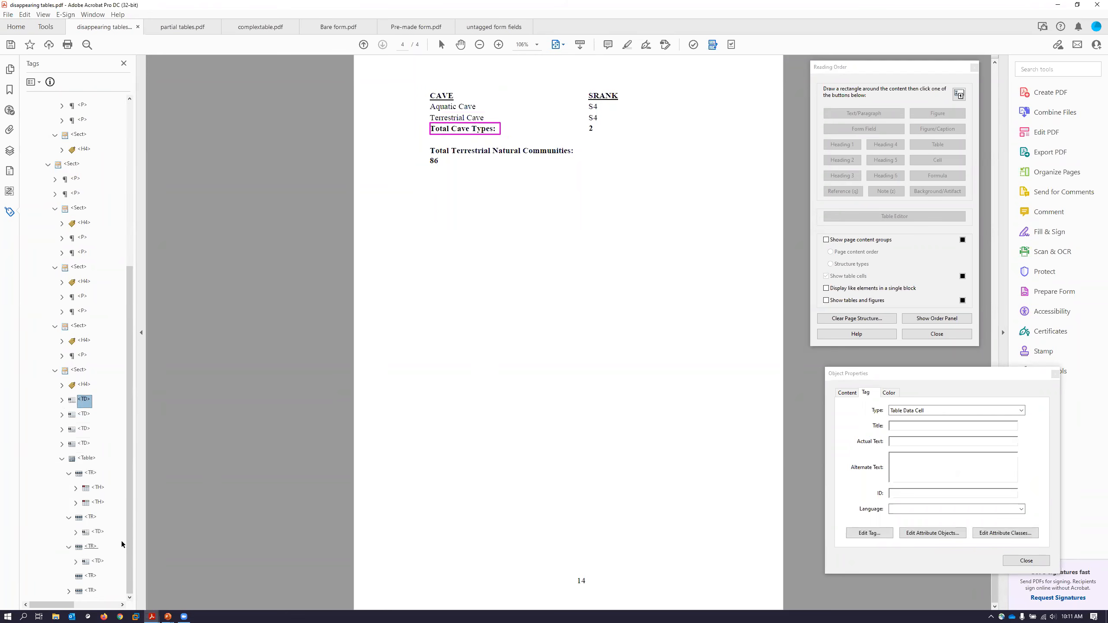
drag(75, 399, 90, 580)
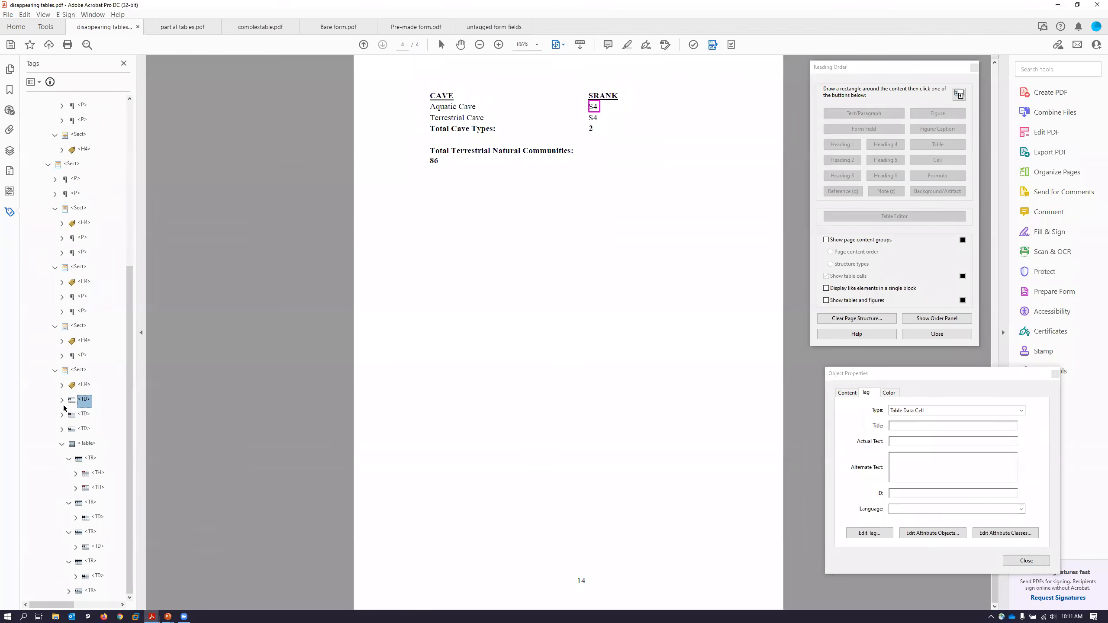
- Move the two S4 cell tags into the second and third table rows, and the "2" cell tag into the fourth
drag(76, 401, 82, 520)
drag(70, 401, 82, 554)
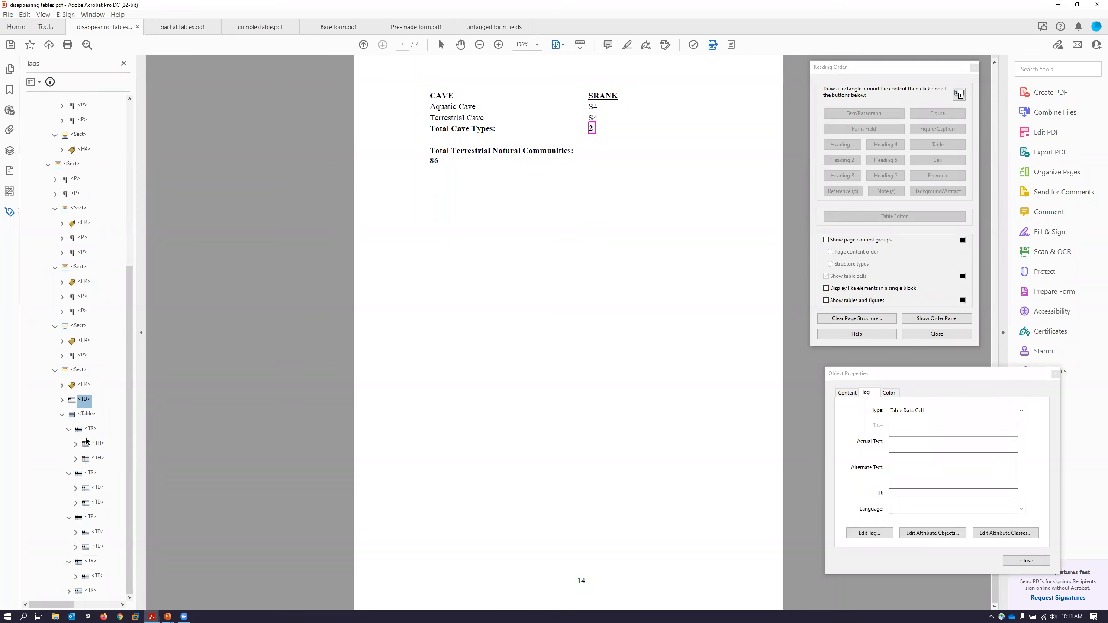
drag(73, 402, 81, 577)
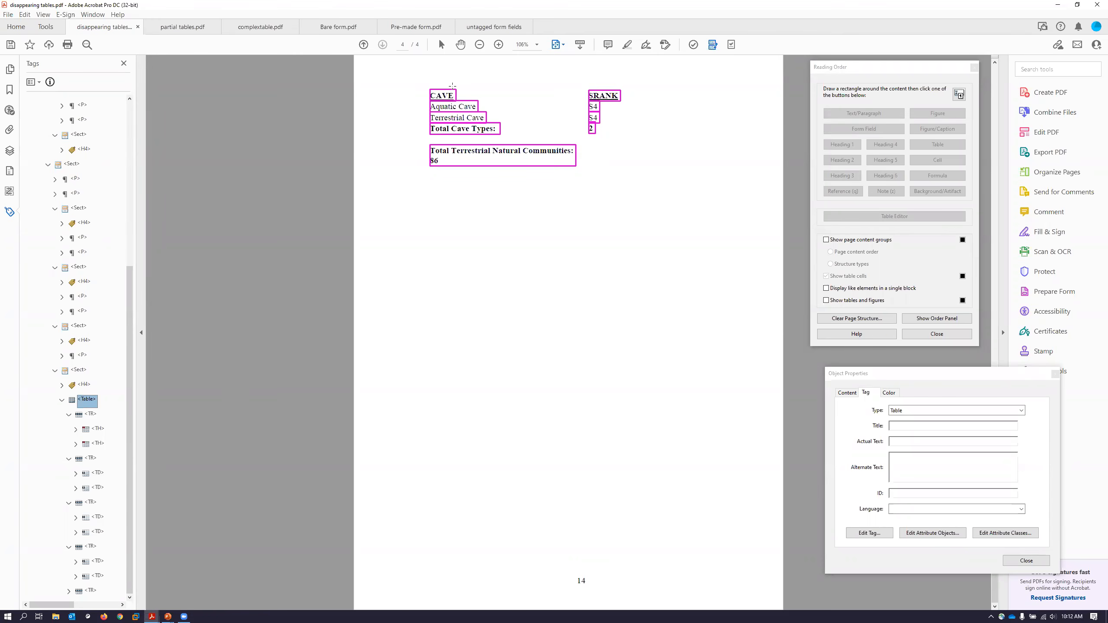
- Show the CAVE table in the Table Editor and set the scope of the CAVE and SRANK header cells to Column
right_click(444, 97)
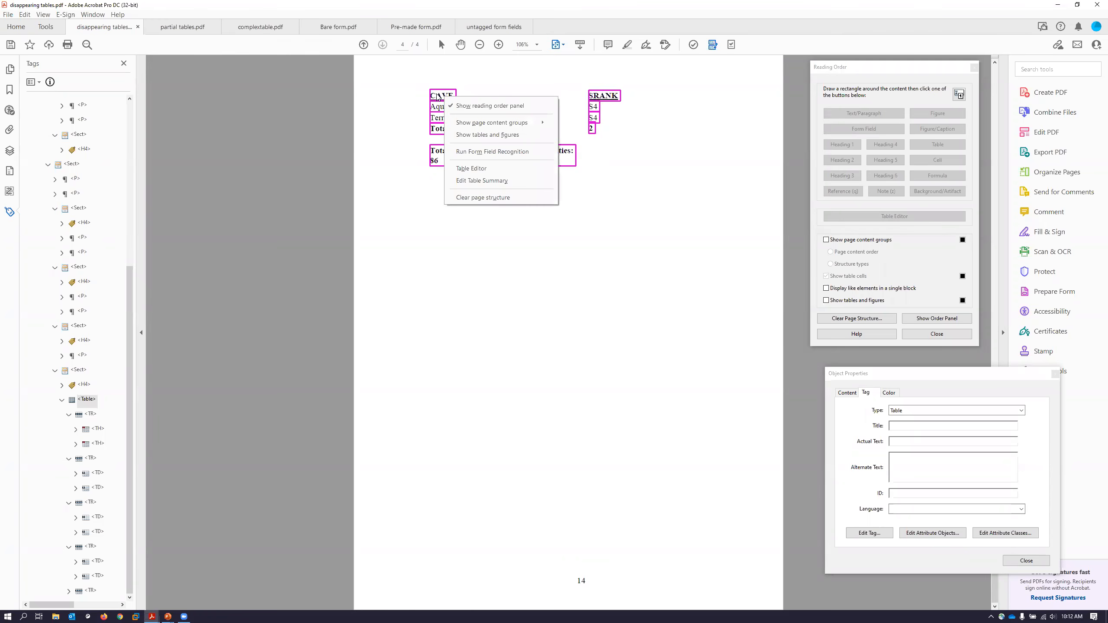
click(463, 168)
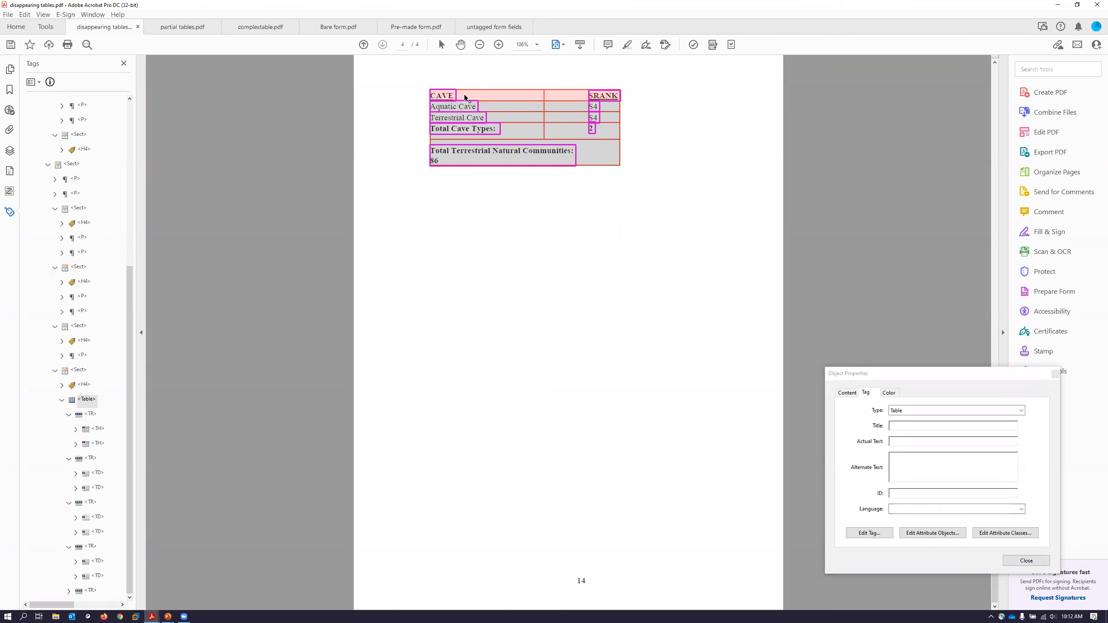
click(486, 93)
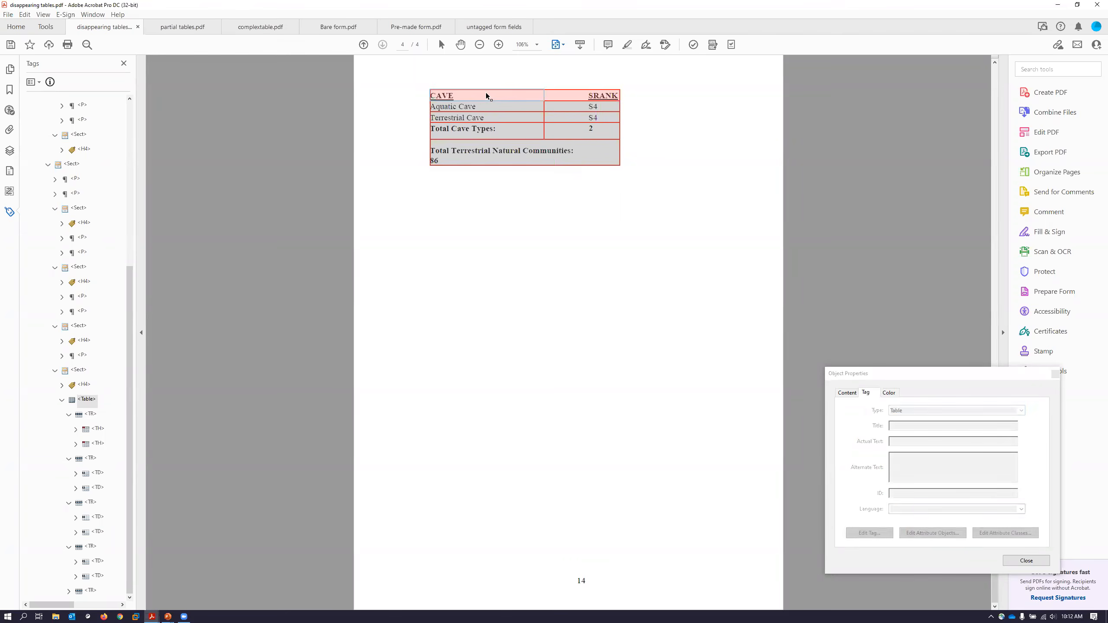
right_click(576, 93)
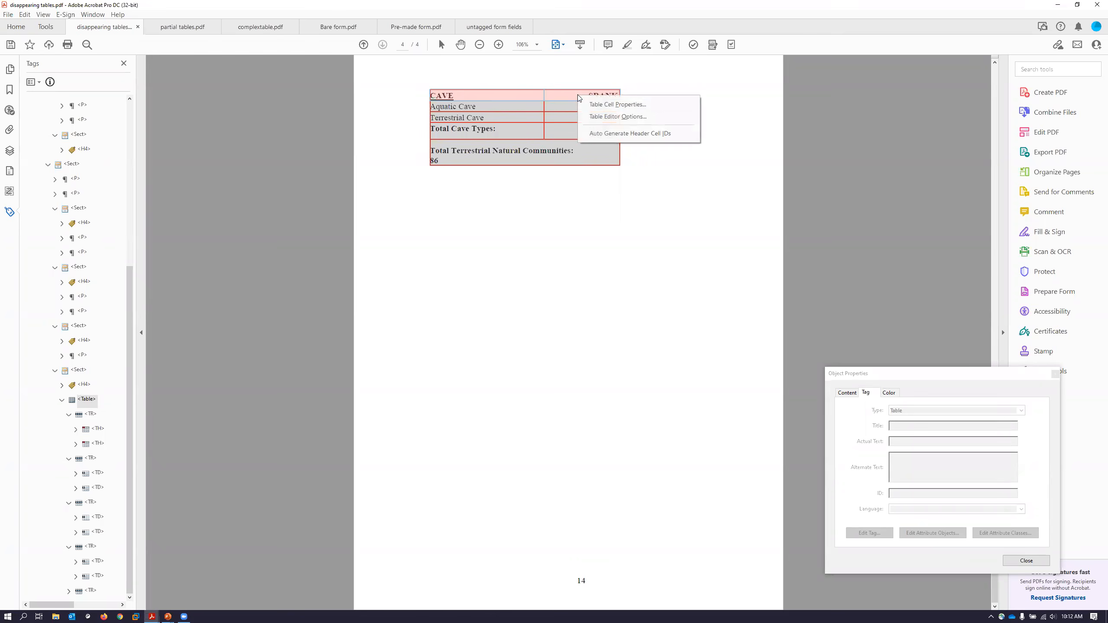
click(596, 105)
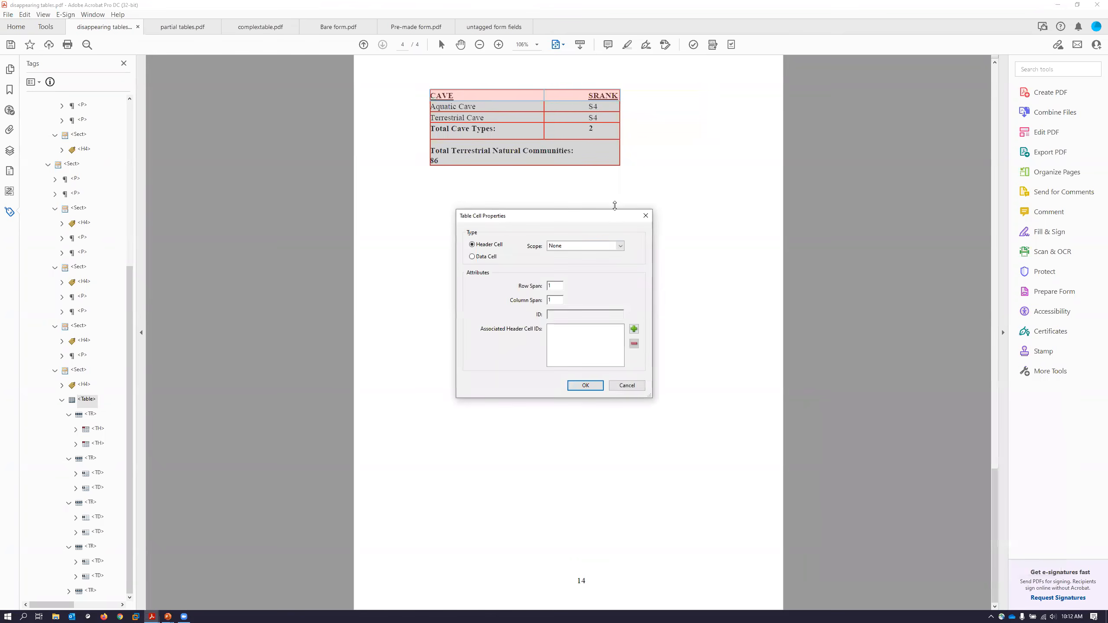
click(620, 247)
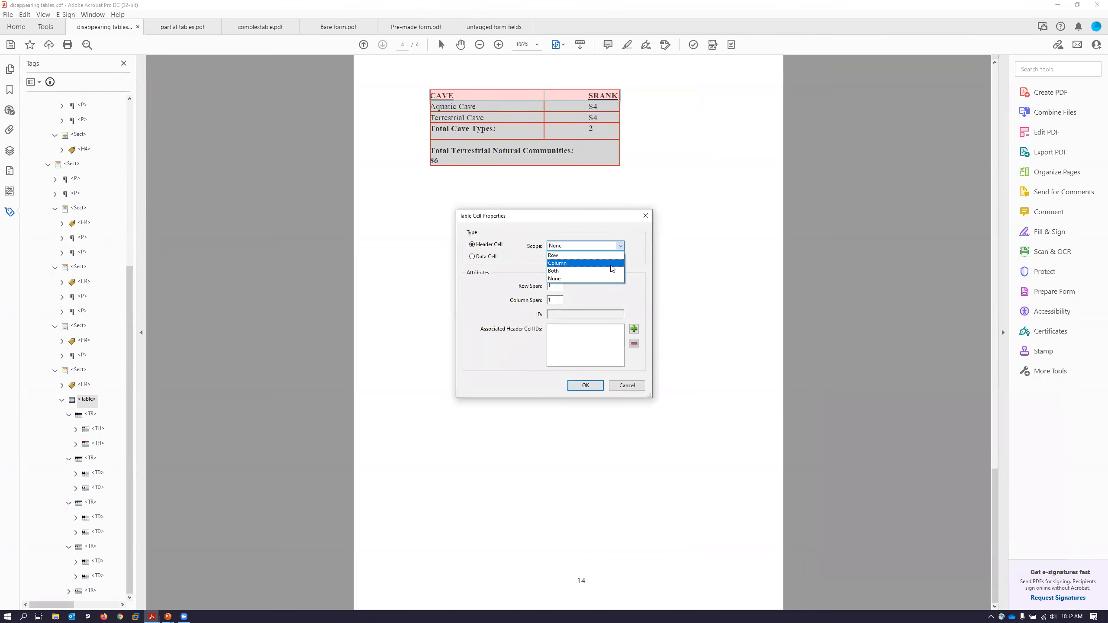
click(612, 263)
click(585, 384)
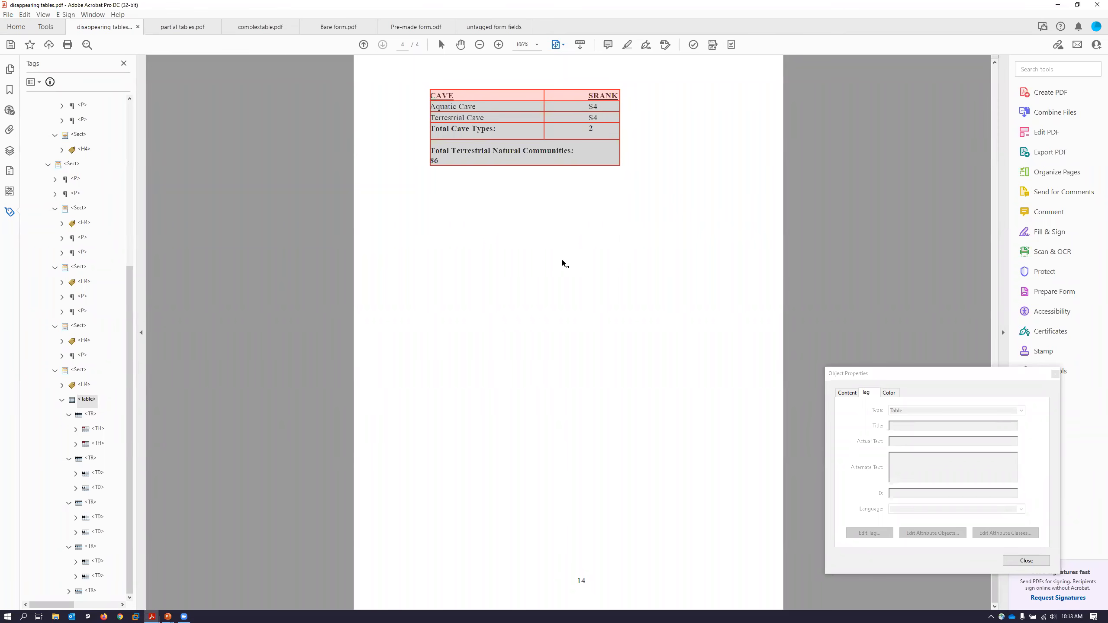
- Set the column span of the "Total Terrestrial Natural Communities" cell in the last row to 2, accepting the structure warning
click(65, 589)
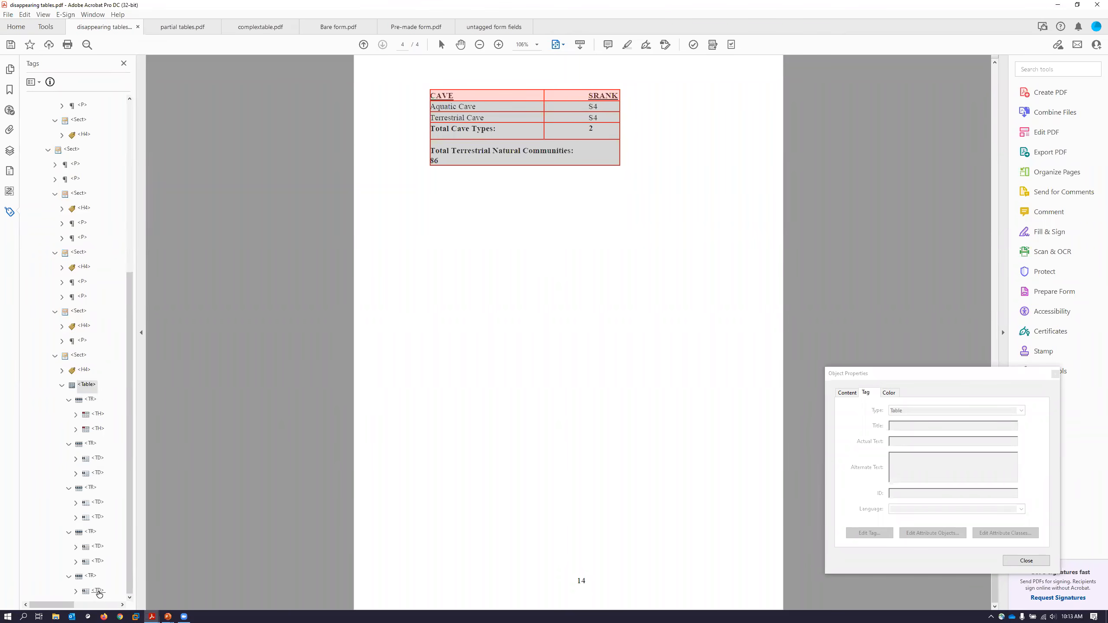
click(98, 591)
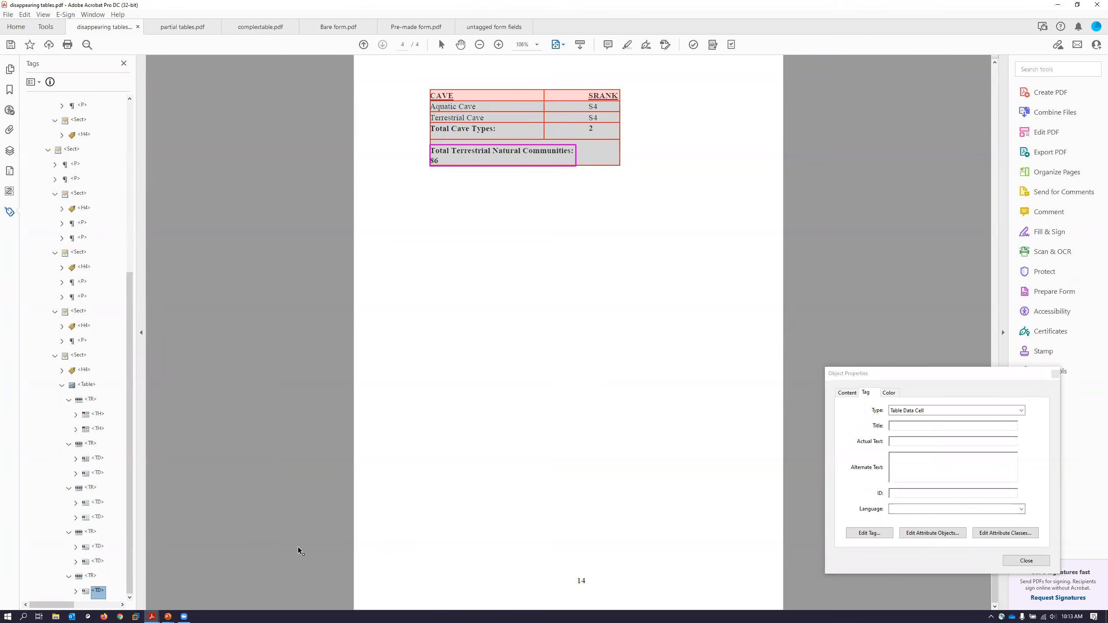
right_click(498, 154)
click(528, 165)
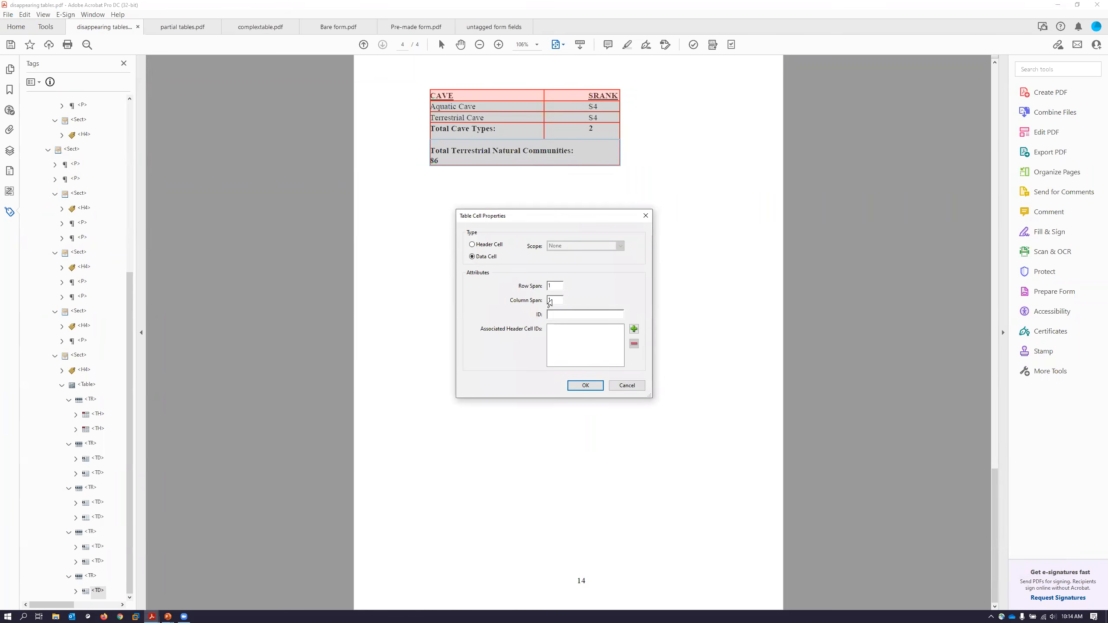
double_click(548, 300)
text(2)
click(578, 386)
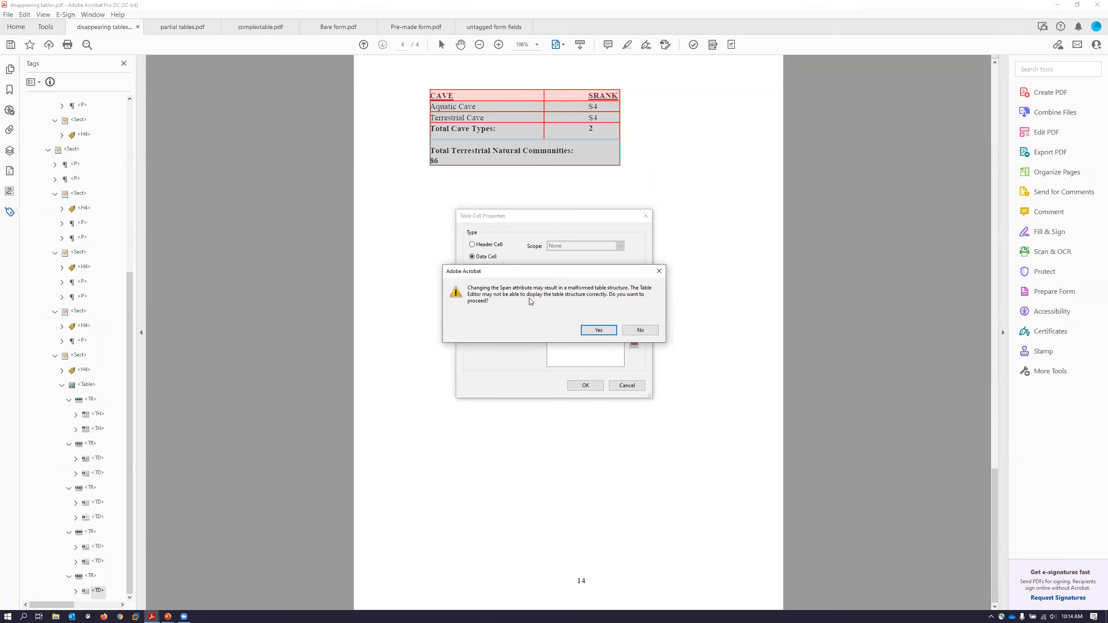
click(606, 330)
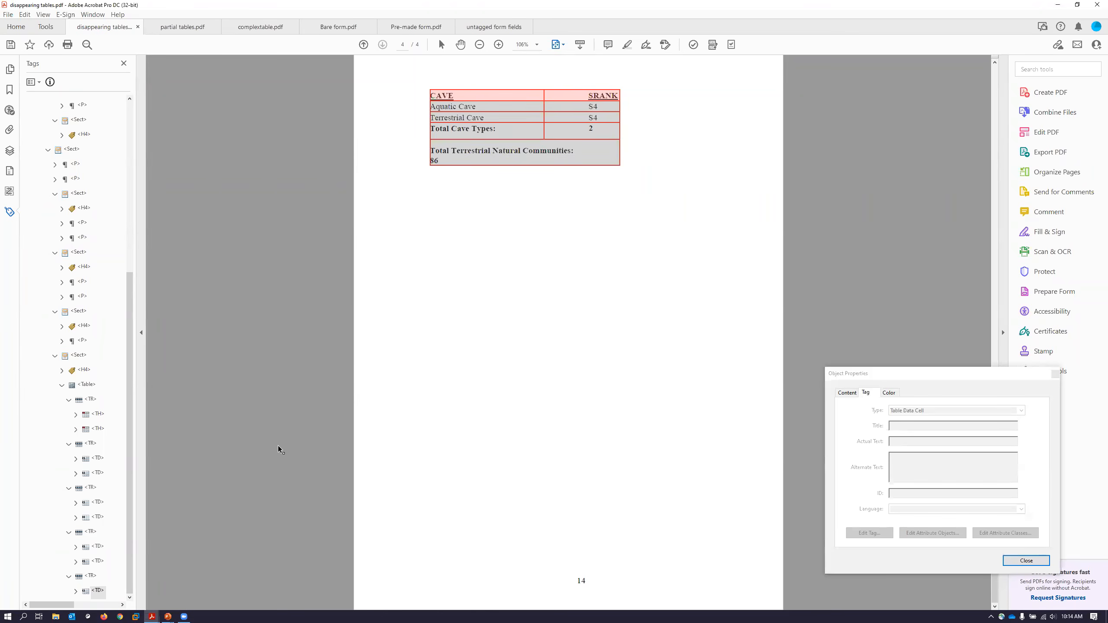
- Return to the Accessibility Checker results, expand the Regularity issue, and recheck the table Headers rule
click(7, 109)
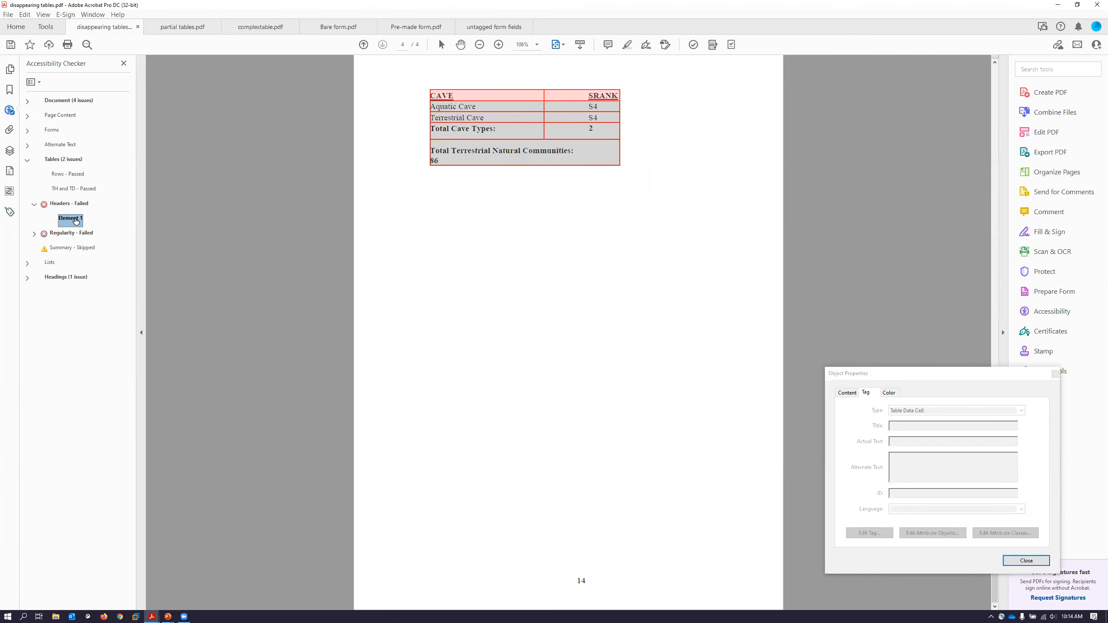
click(35, 234)
right_click(79, 221)
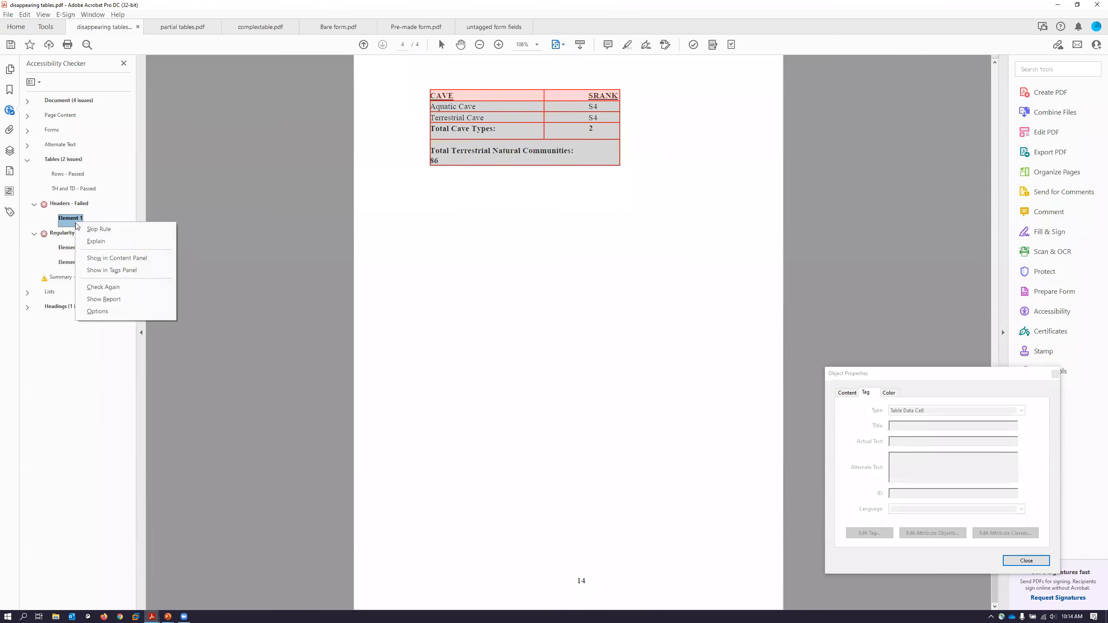
click(101, 288)
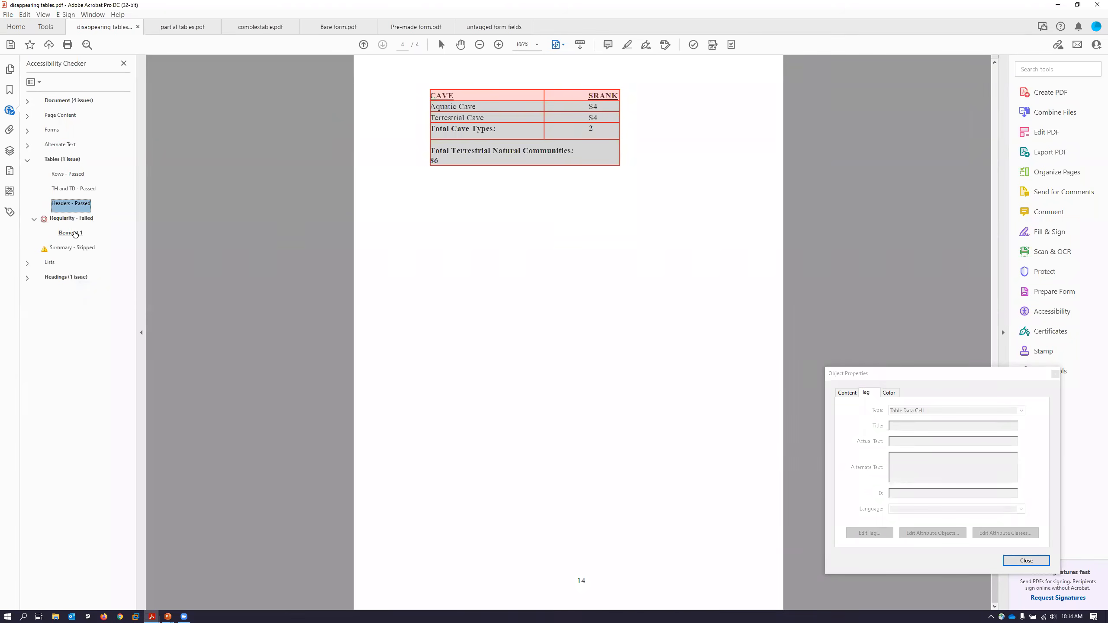
- Look through the document's pages for the table behind the remaining Regularity issue
click(75, 235)
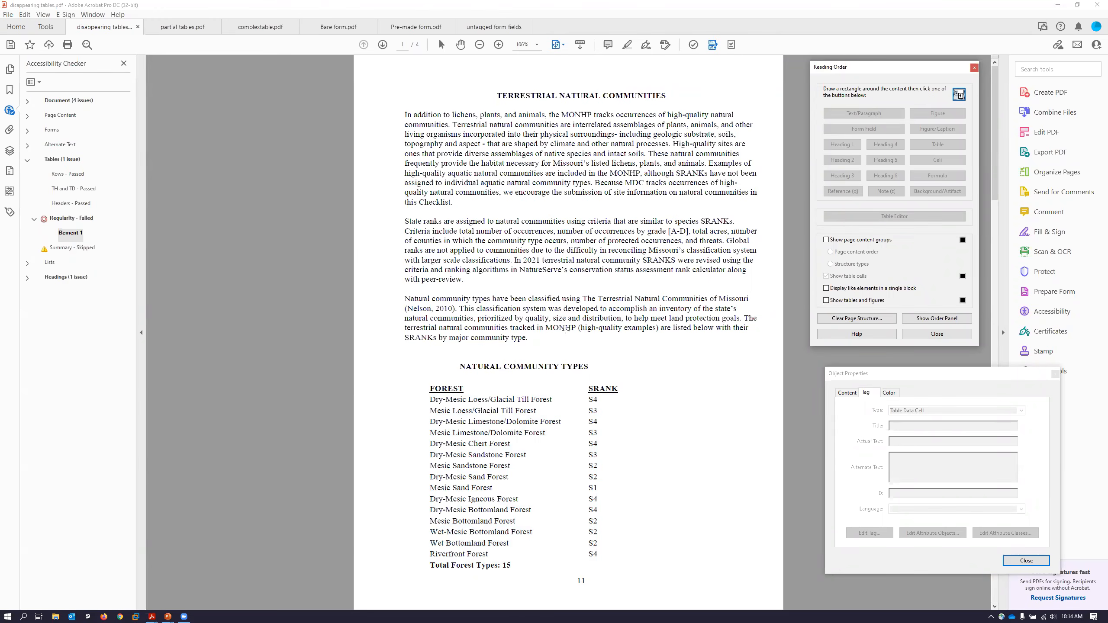
key(End)
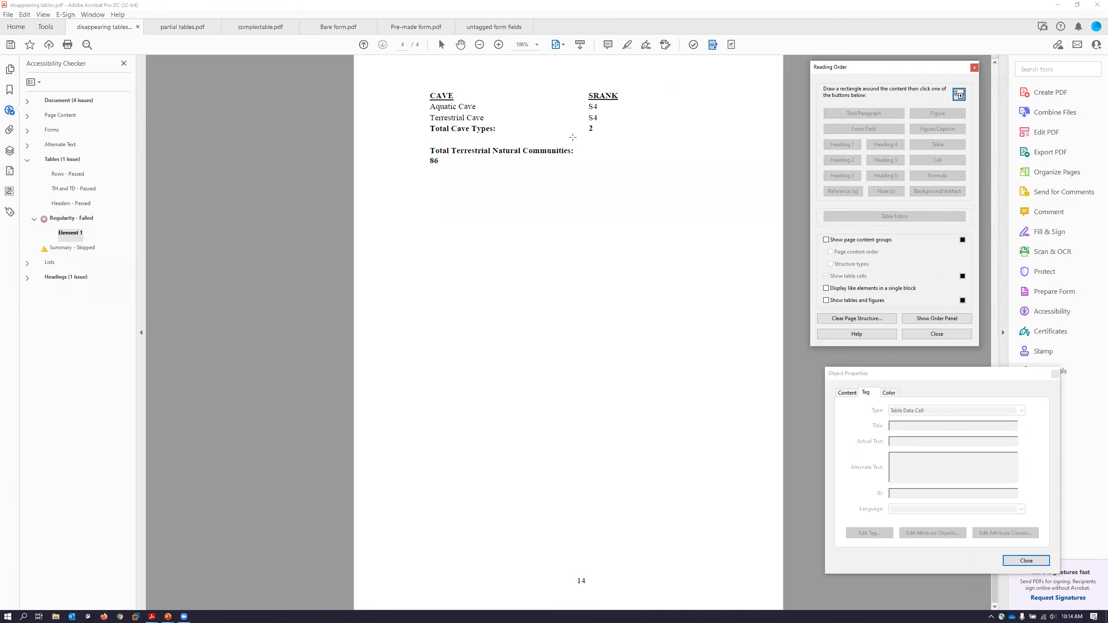
scroll(633, 302, up, 3)
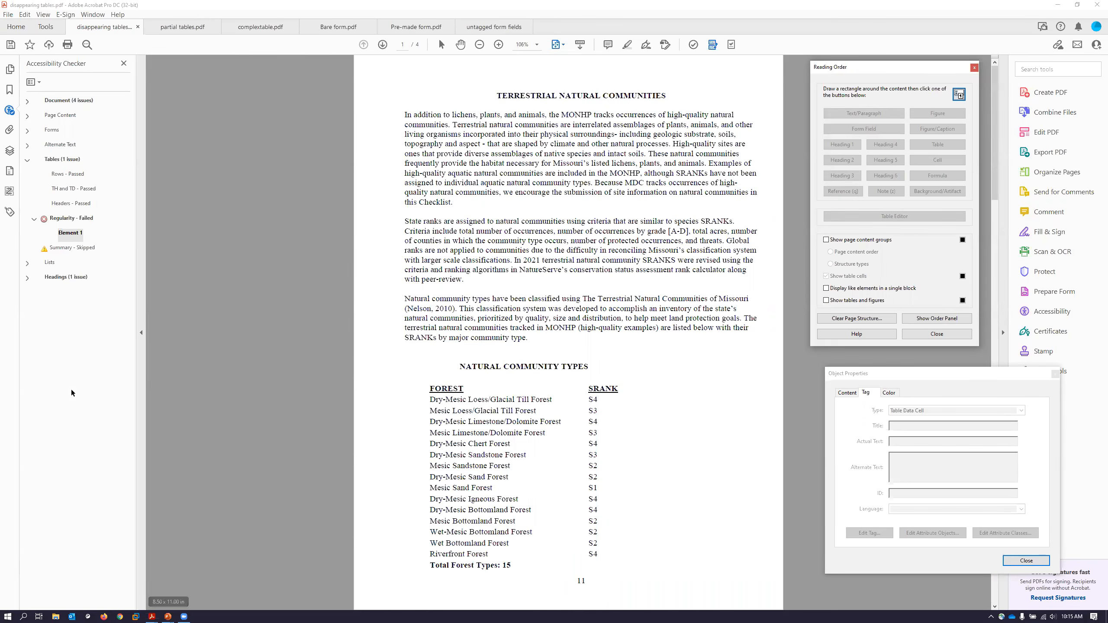
- Collapse the CAVE table tag and examine which page content the two earlier table tags and the first subsection's heading and paragraph tags cover
click(9, 213)
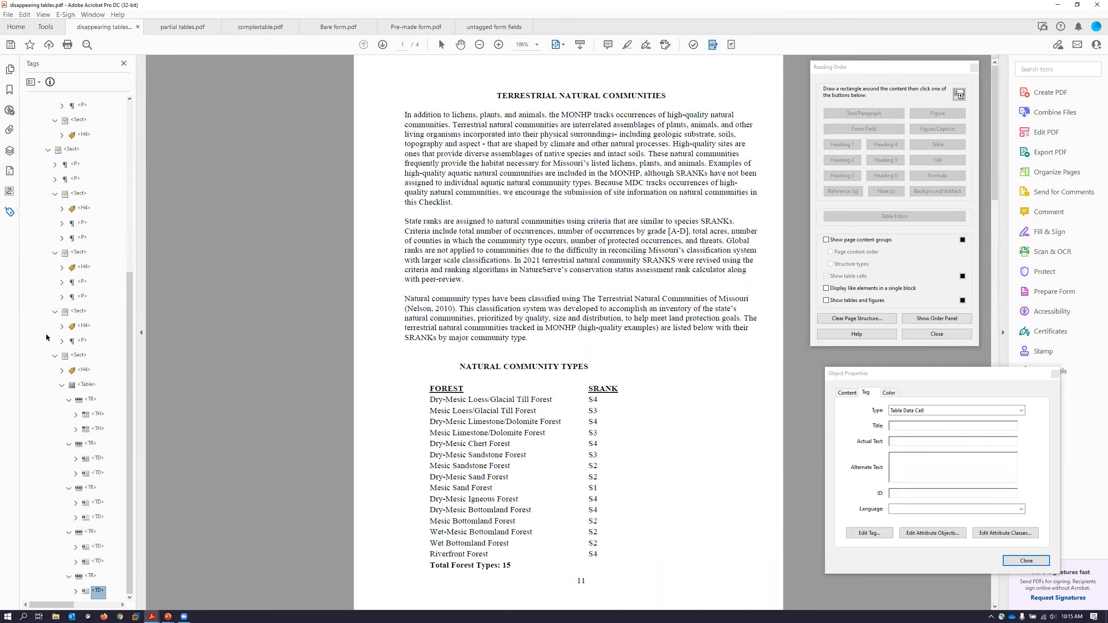
click(61, 385)
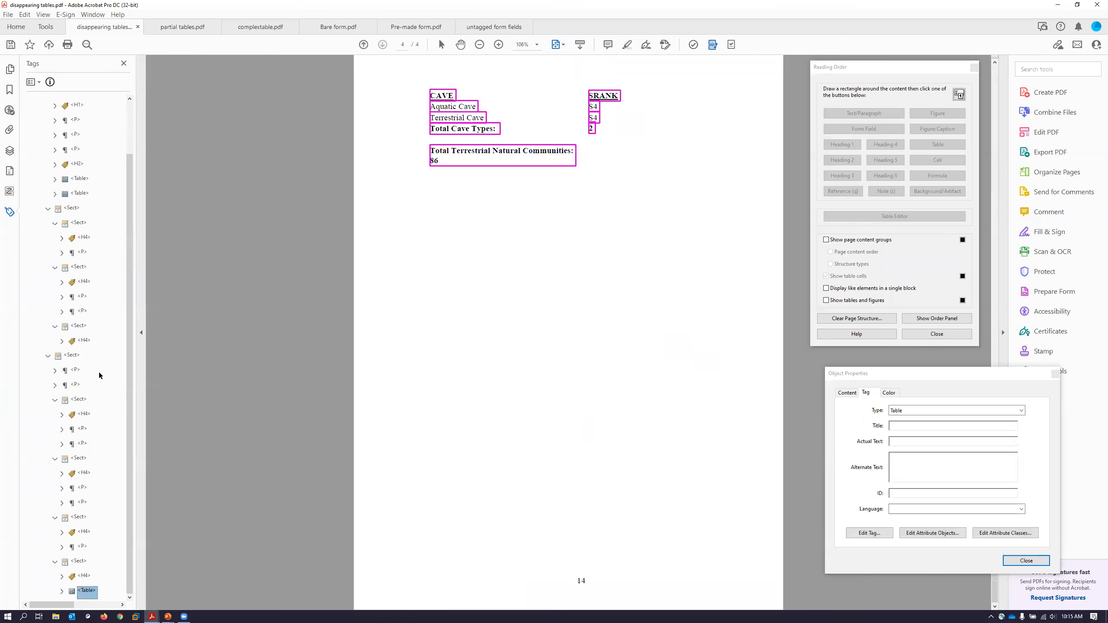
click(82, 180)
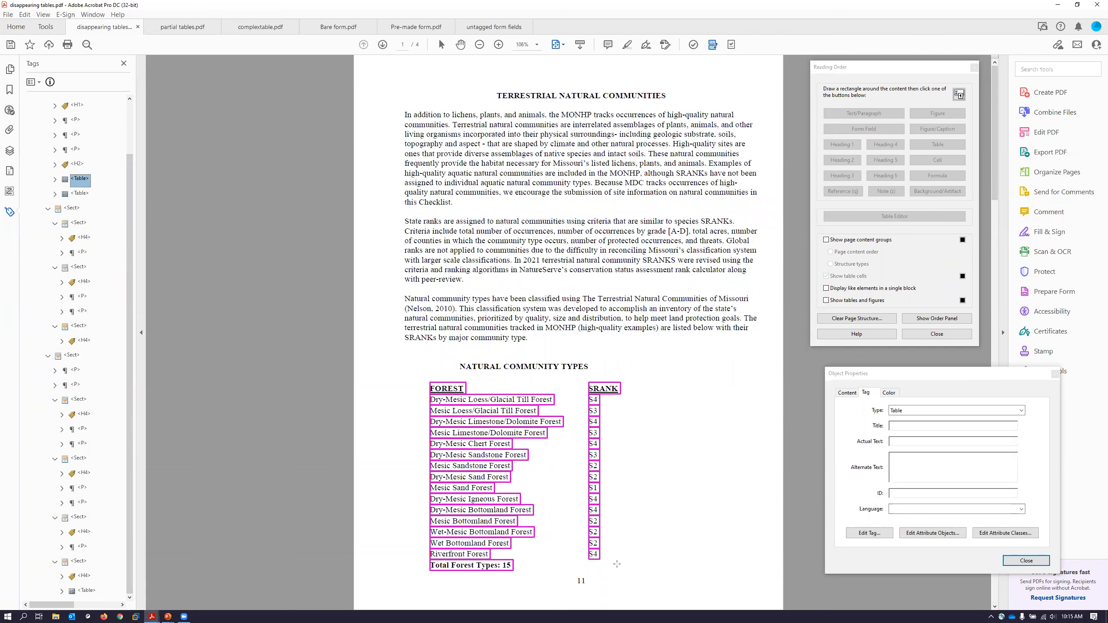
click(74, 194)
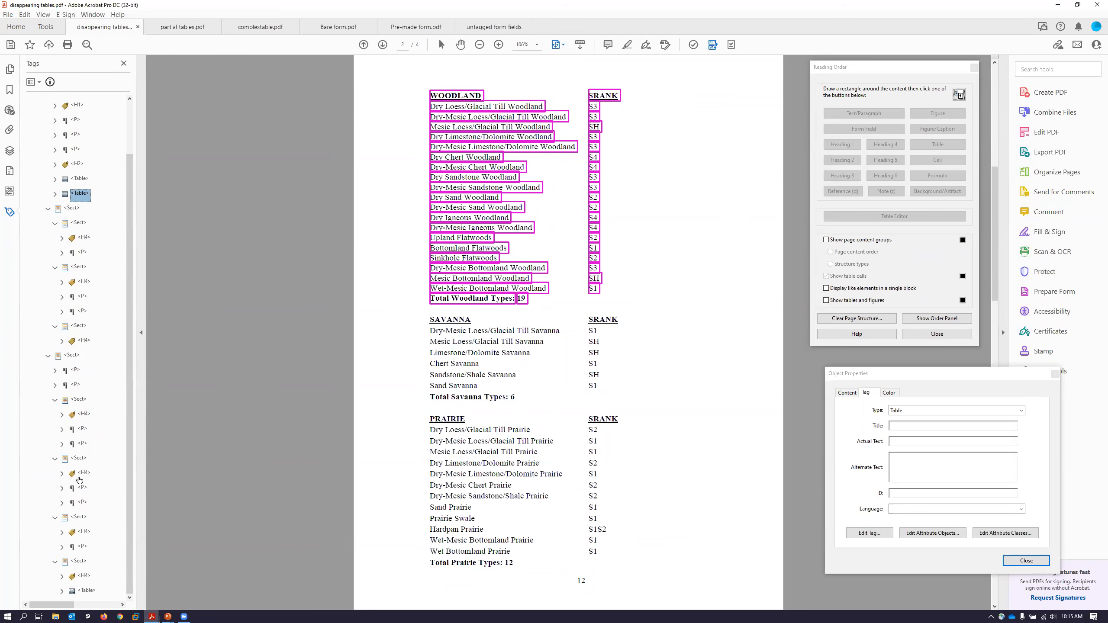
click(82, 239)
click(82, 253)
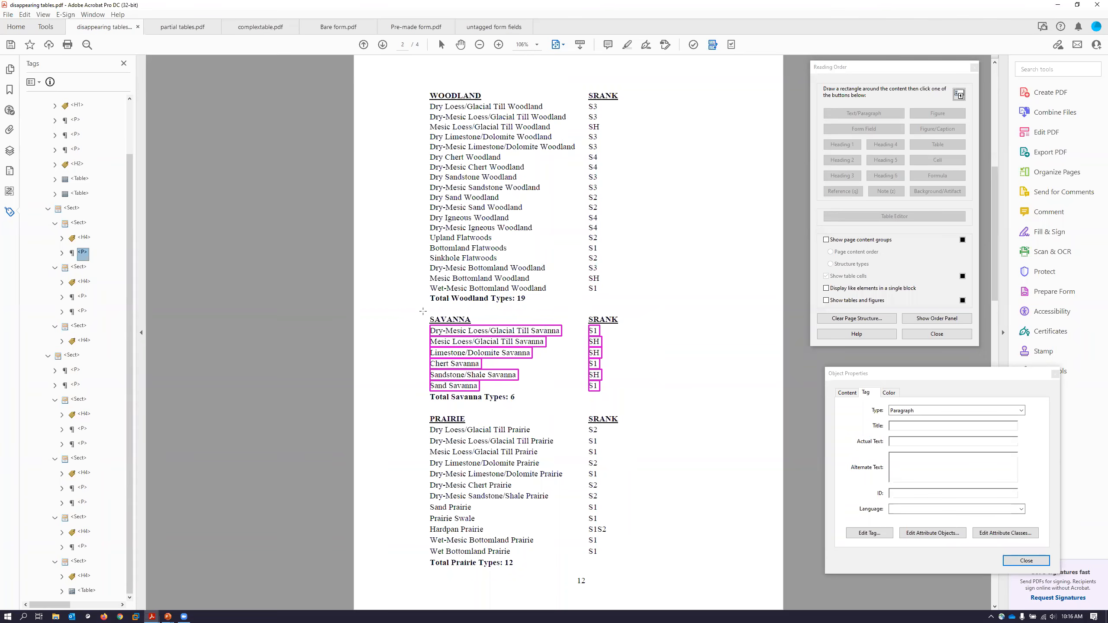
- Tag the whole SAVANNA block on page 12, from its heading to the "Total Savanna Types" line, as a table
drag(424, 312, 649, 405)
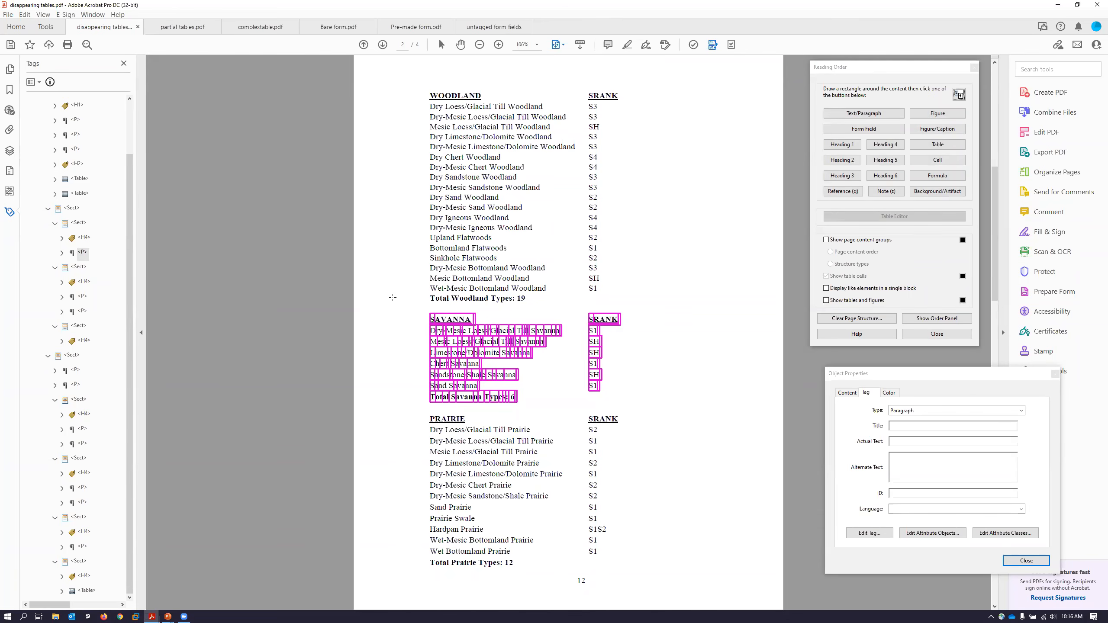
click(427, 310)
drag(429, 310, 636, 410)
click(937, 145)
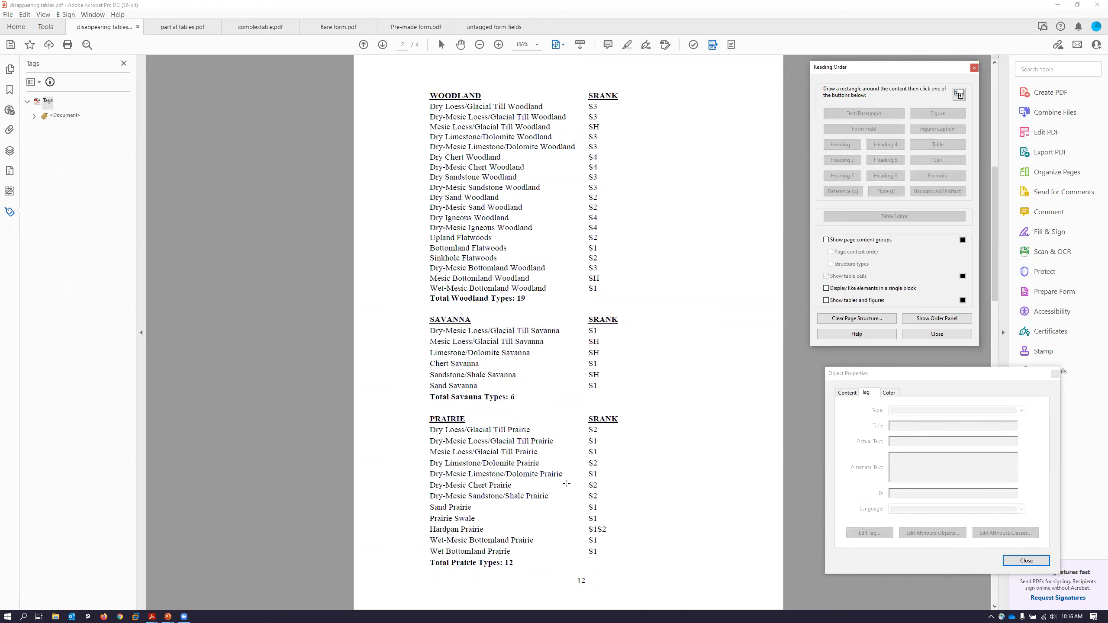
- Locate the SAVANNA heading's tag in the tag tree by finding the tag from the page selection
click(34, 116)
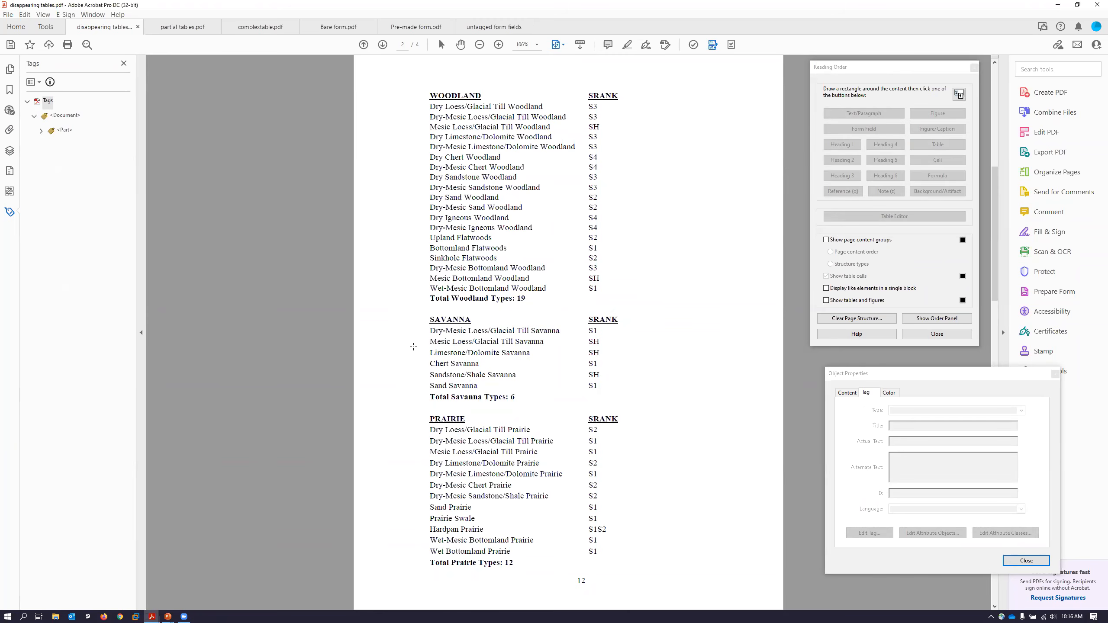
mouse_move(421, 310)
mouse_down()
mouse_move(476, 328)
mouse_move(467, 323)
mouse_up()
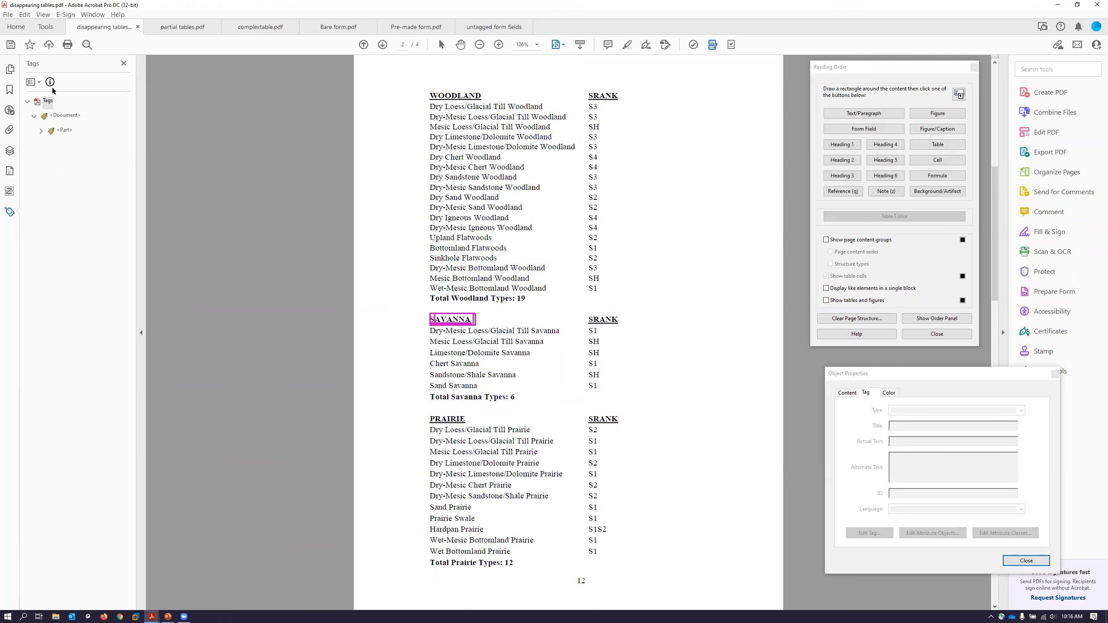
click(38, 83)
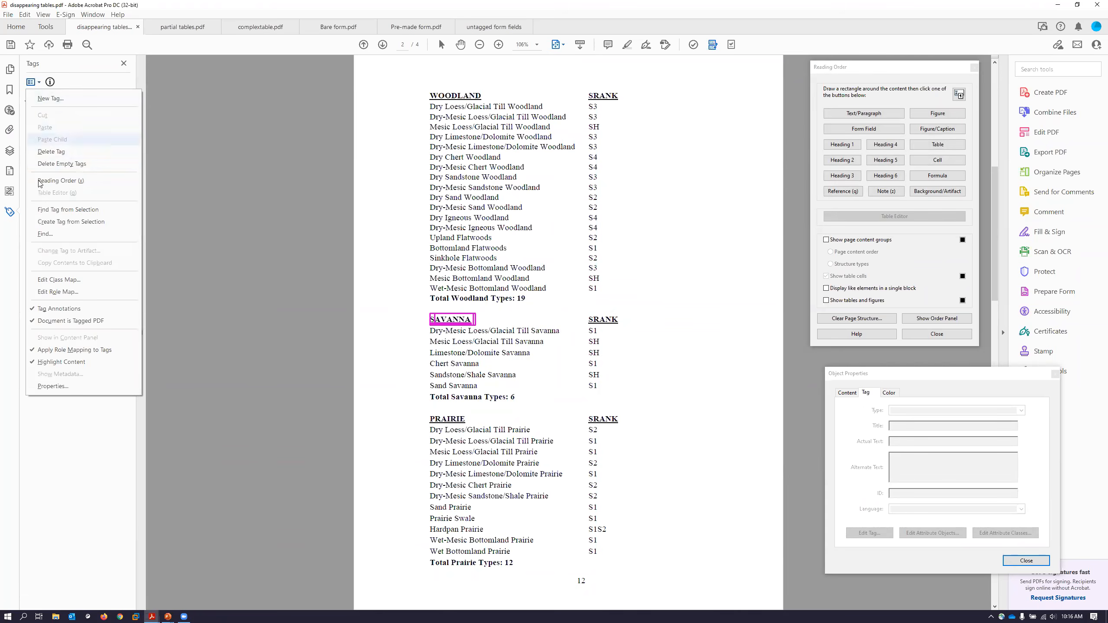
click(57, 210)
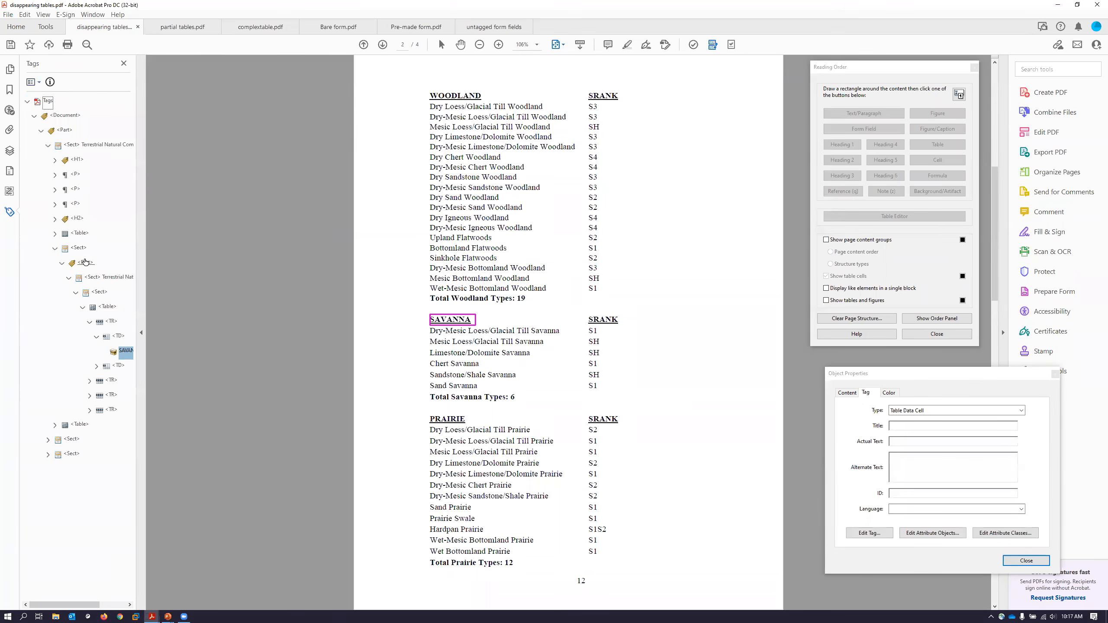
- Move the SAVANNA table tag out of the nested sections to directly after the existing table tag, and check its content
click(93, 308)
drag(93, 308, 42, 427)
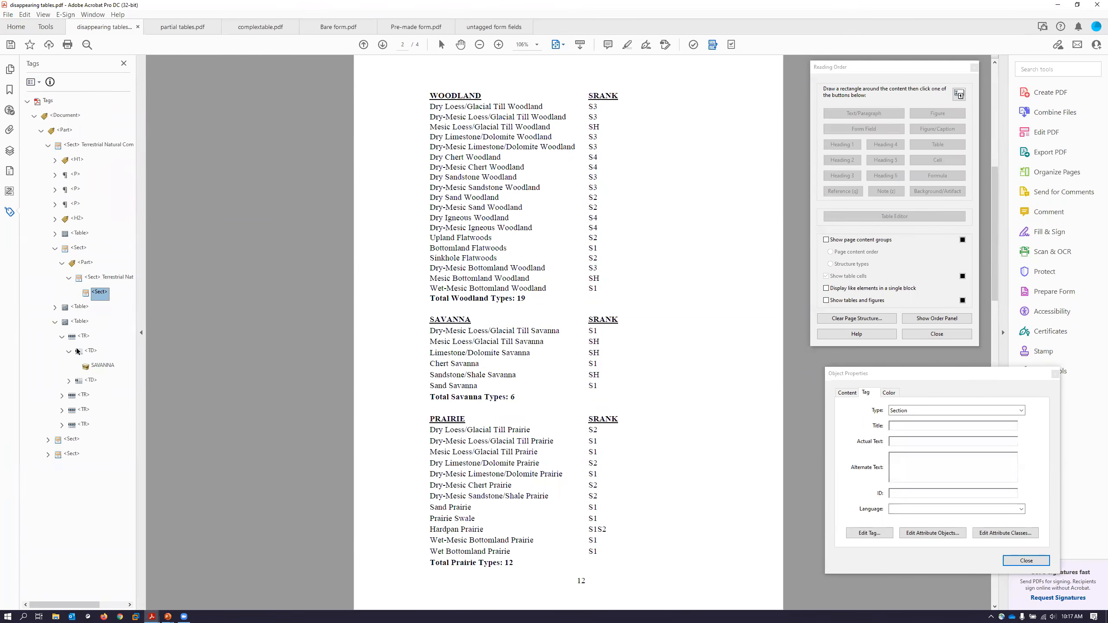
click(79, 310)
click(76, 321)
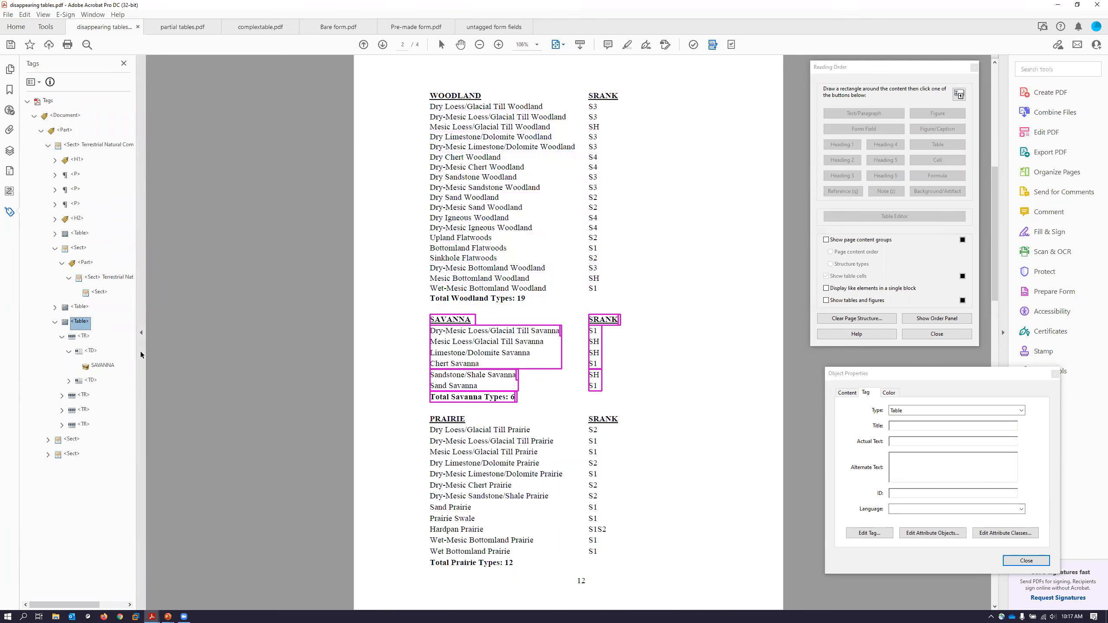
- Change the SAVANNA and SRANK cells in the table's first row to Table Header Cell, and check the second row's content
click(91, 351)
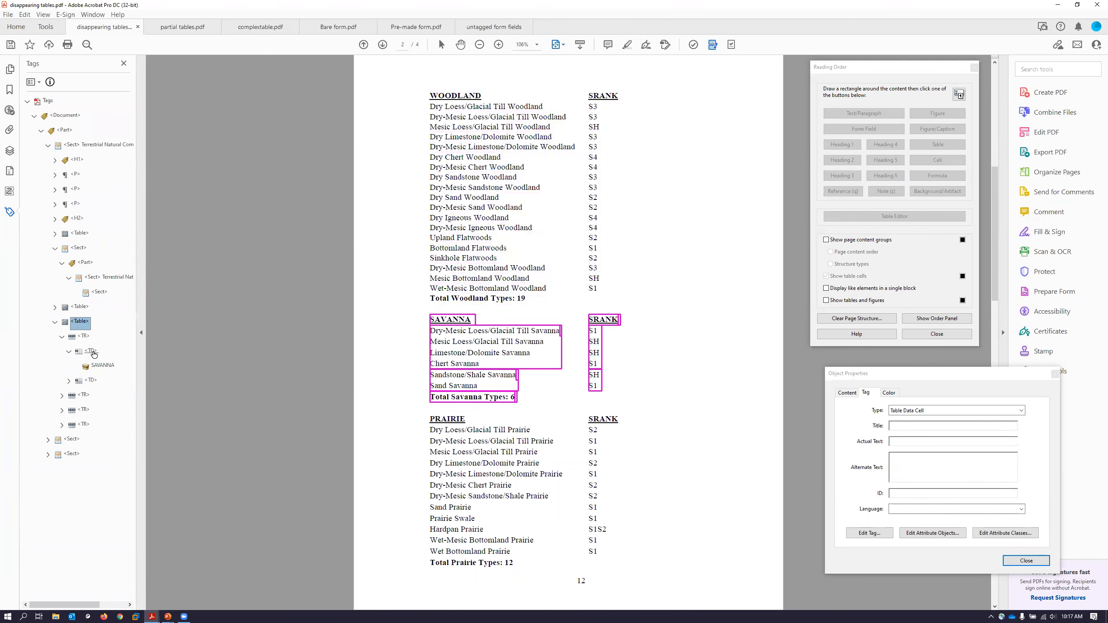
click(80, 382)
click(68, 380)
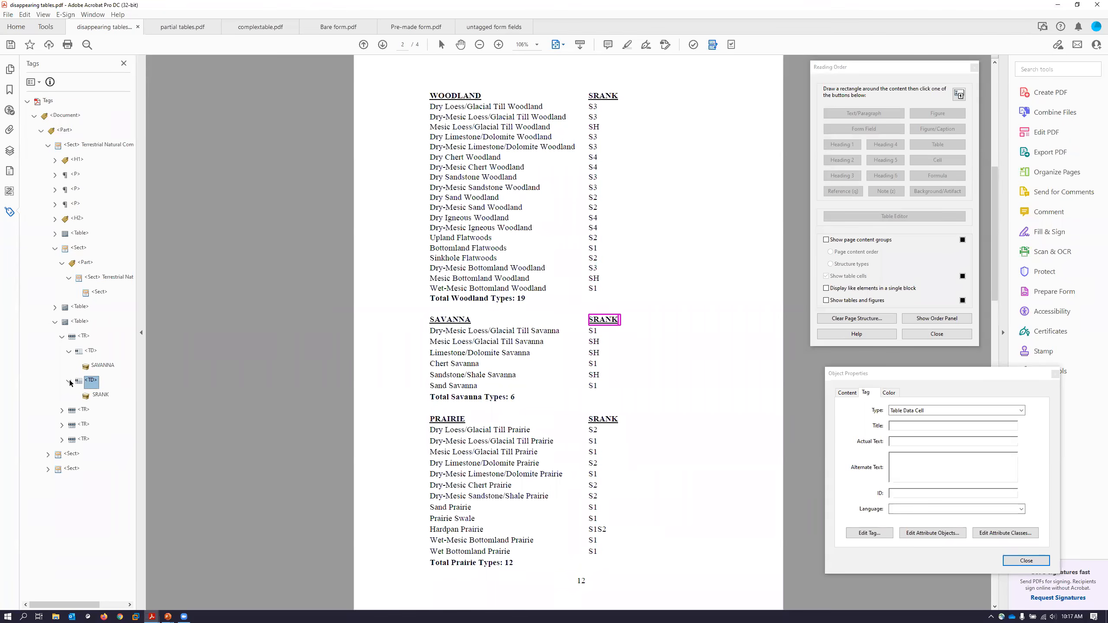
ctrl+click(91, 352)
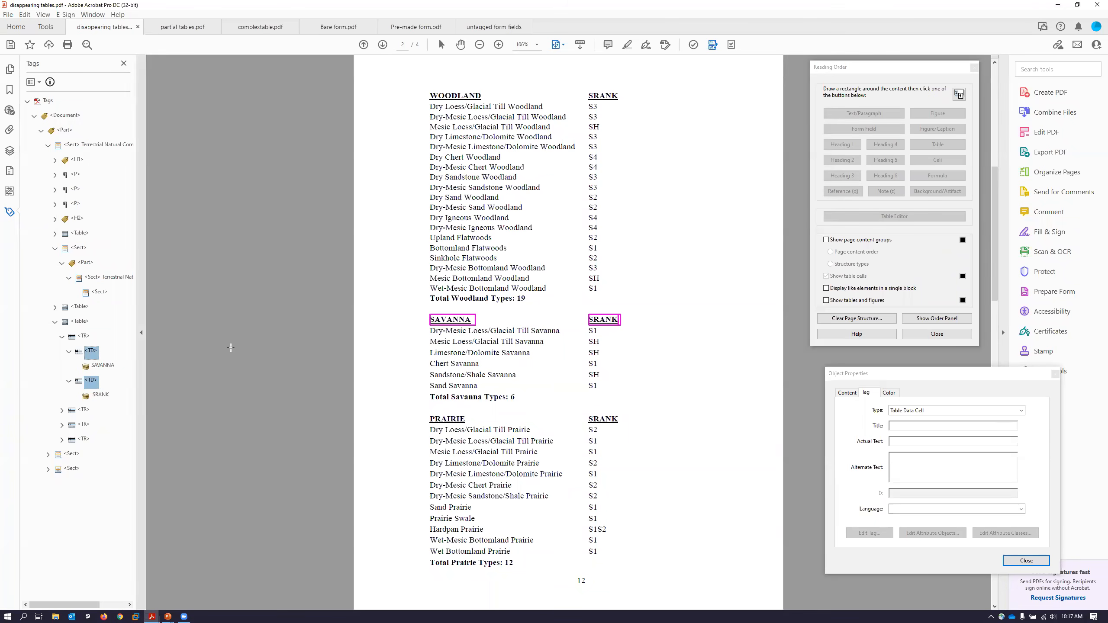
click(1020, 411)
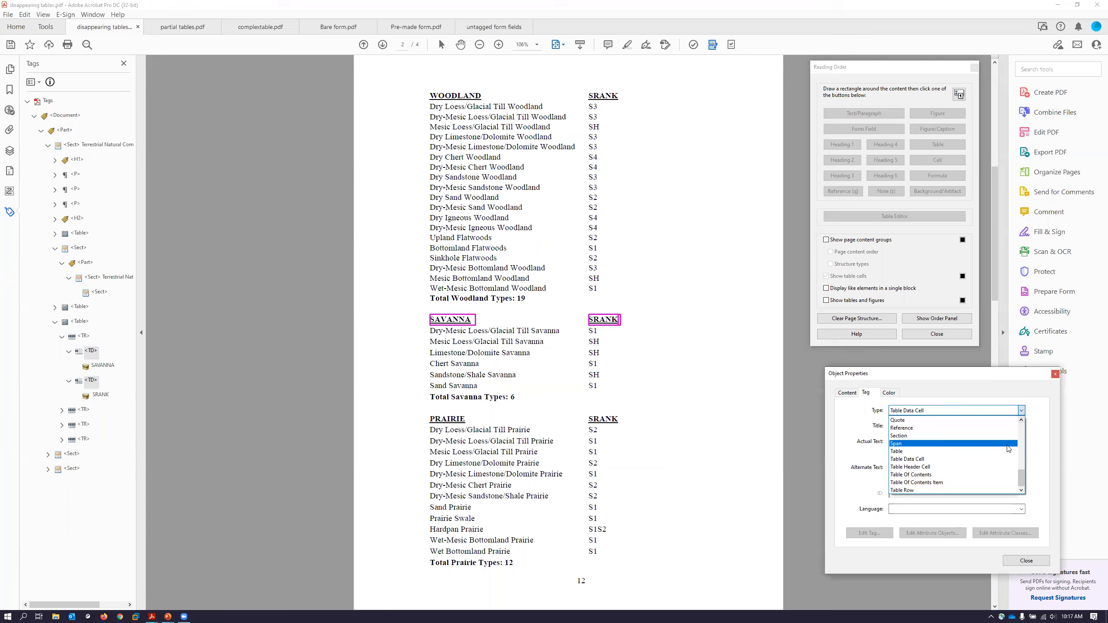
click(931, 467)
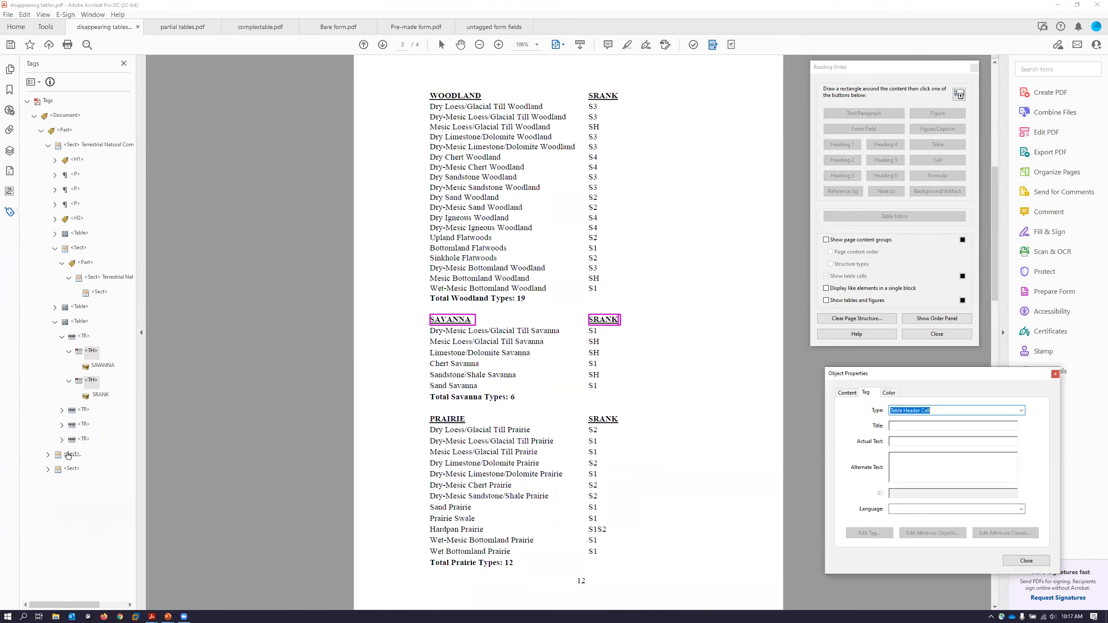
click(84, 410)
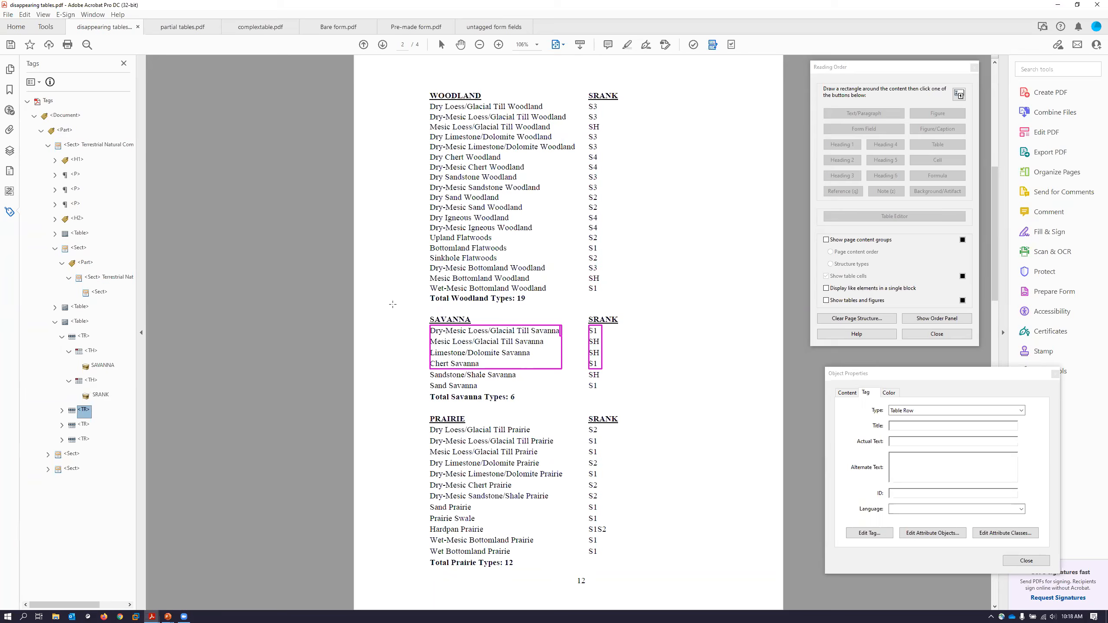
- Set the column span of the "Total Forest Types: 15" cell in the FOREST table to 2, accepting the structure warning
scroll(453, 301, up, 1)
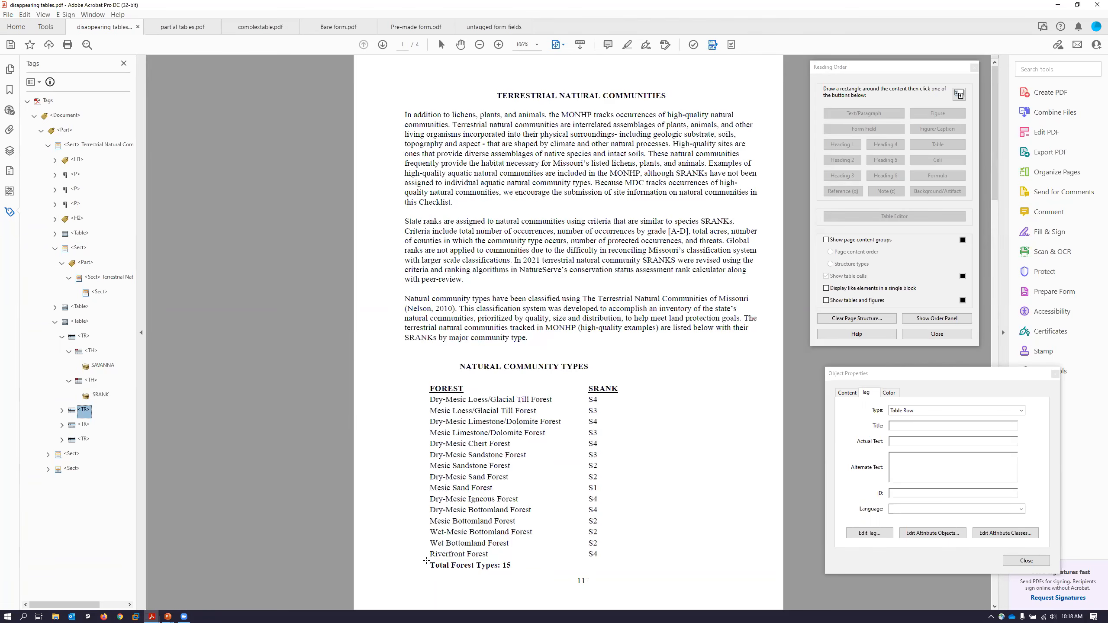
drag(426, 561, 533, 567)
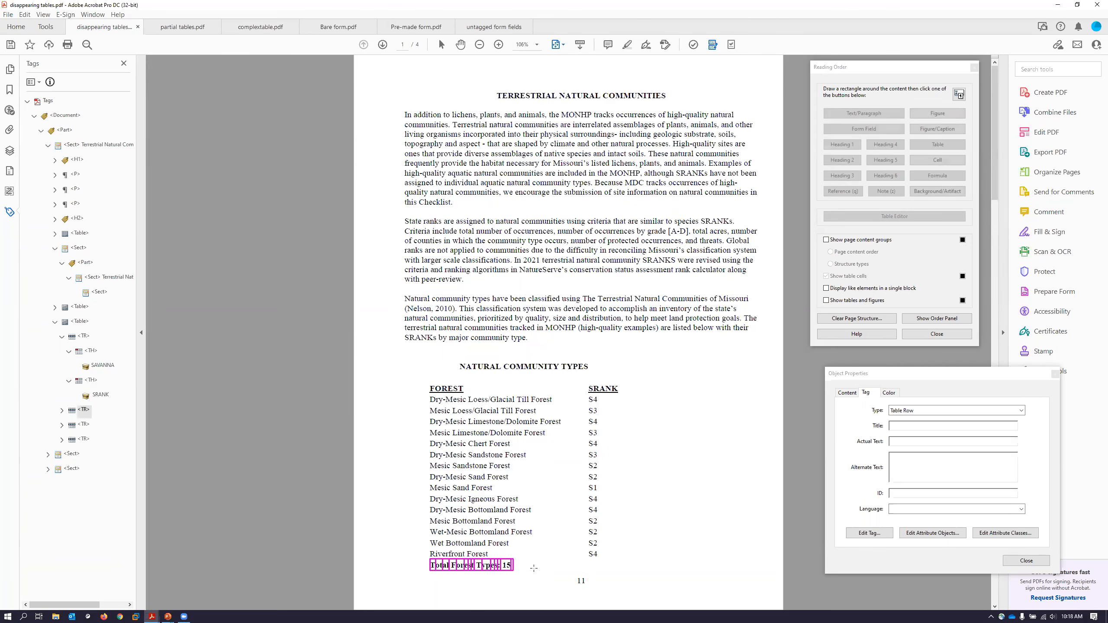
right_click(487, 568)
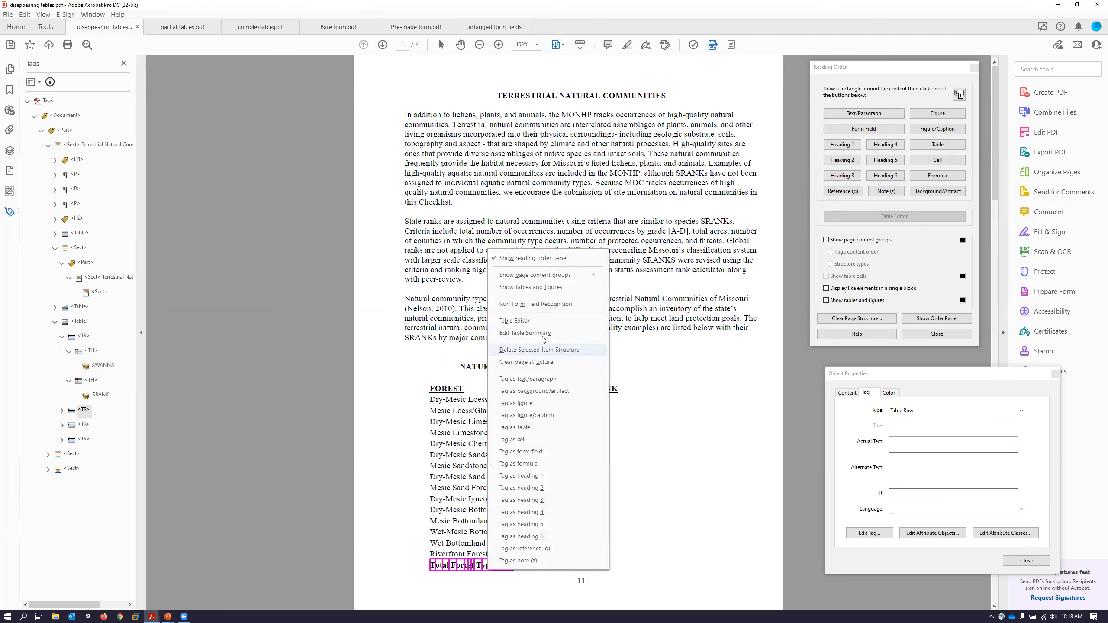
click(518, 321)
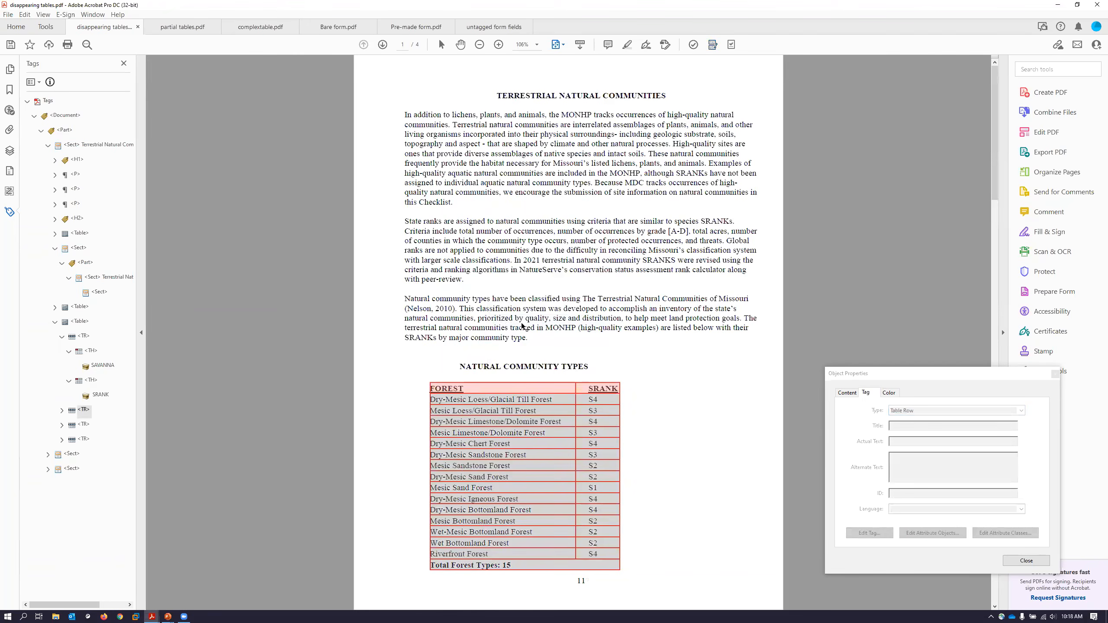
right_click(487, 564)
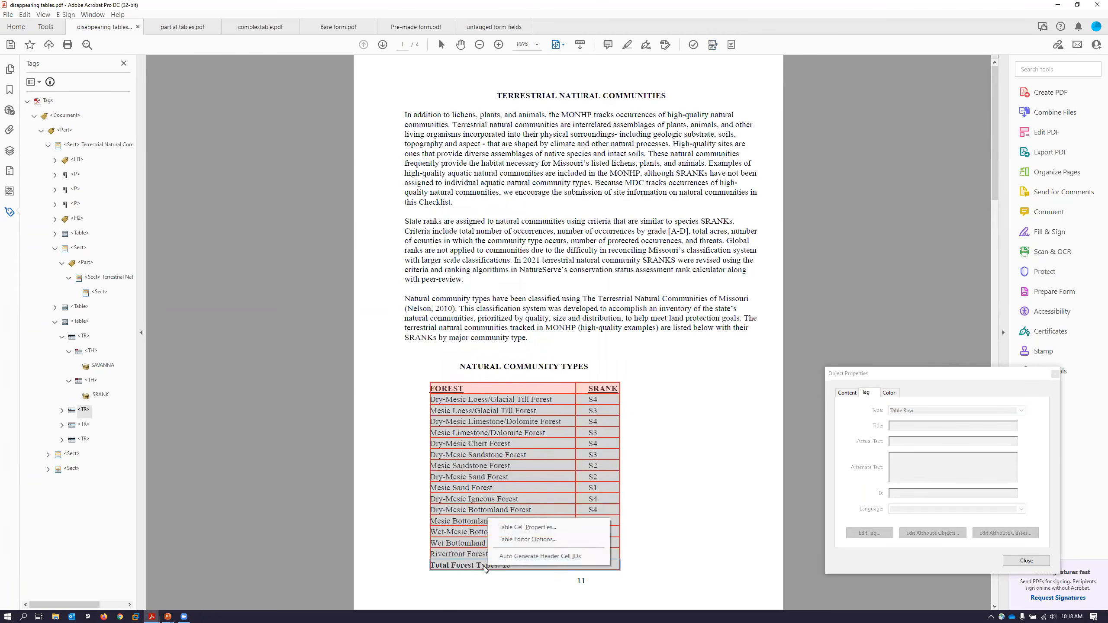
click(523, 526)
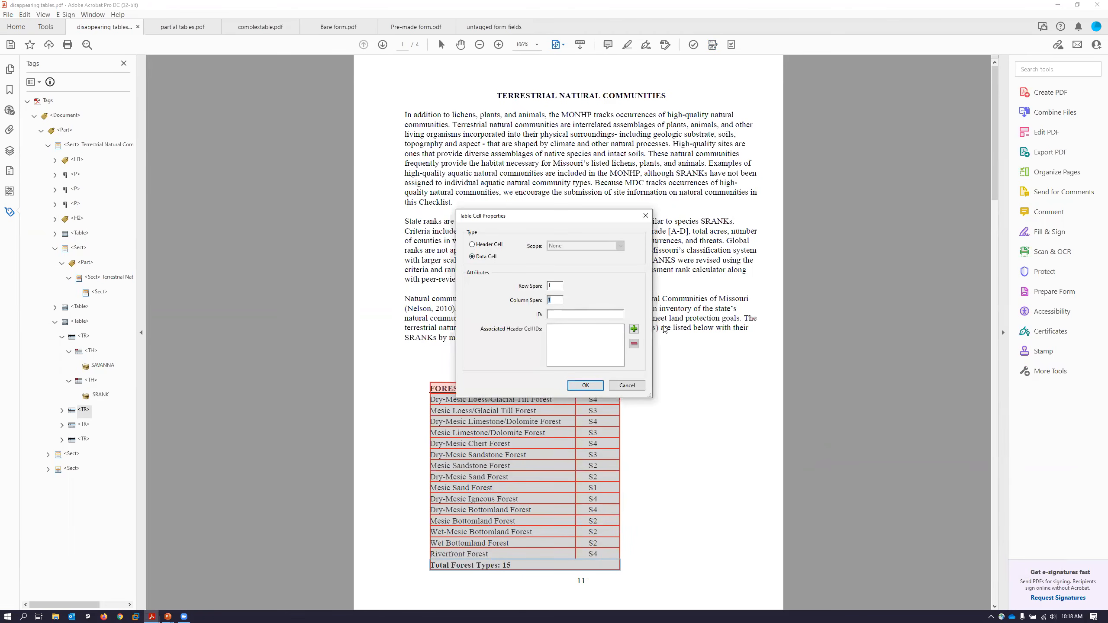
text(2)
click(587, 385)
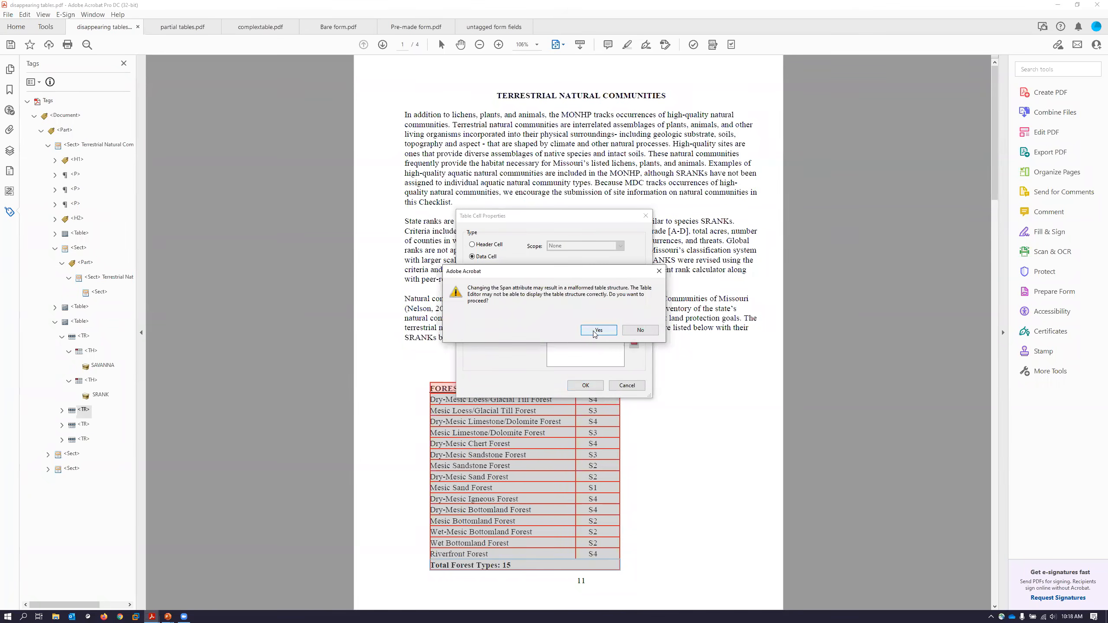
click(594, 332)
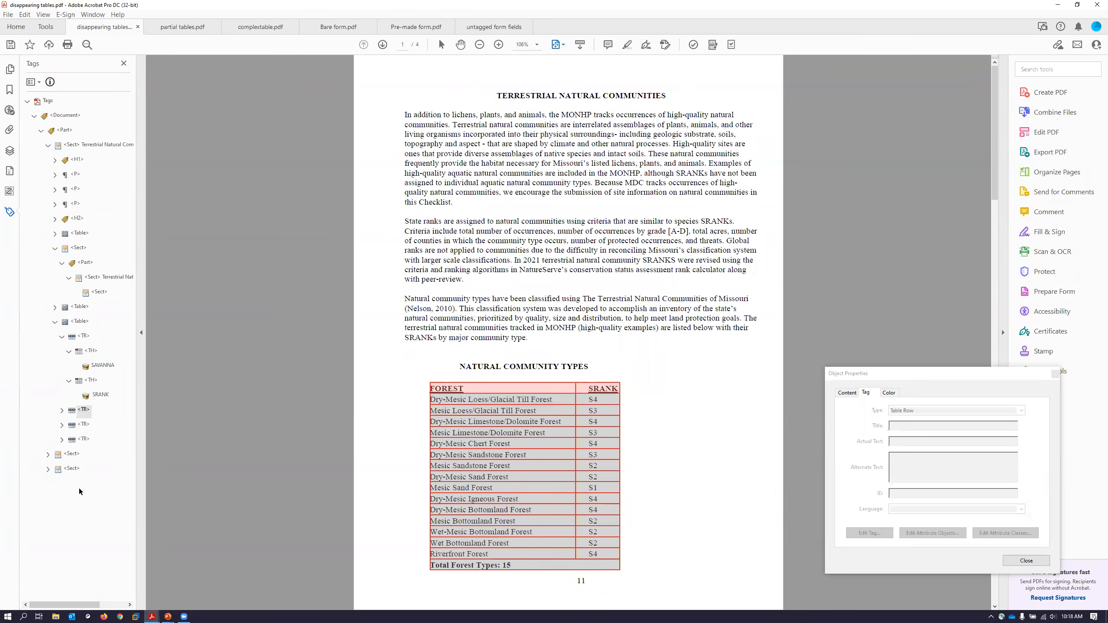
- Return to the Accessibility Checker results and recheck the table Regularity rule
click(7, 109)
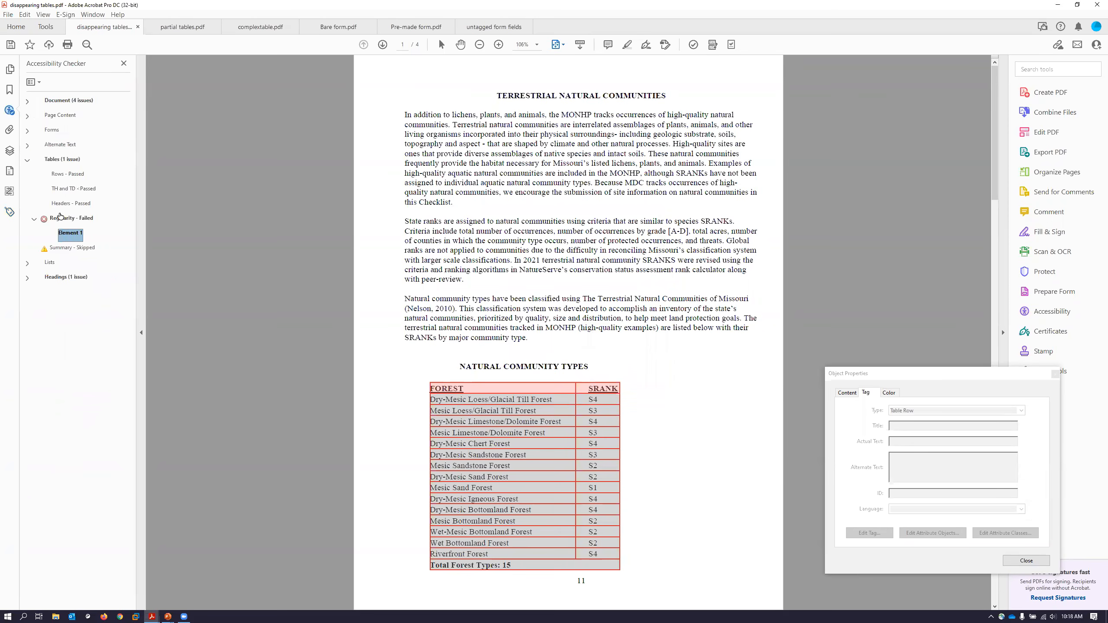
right_click(74, 235)
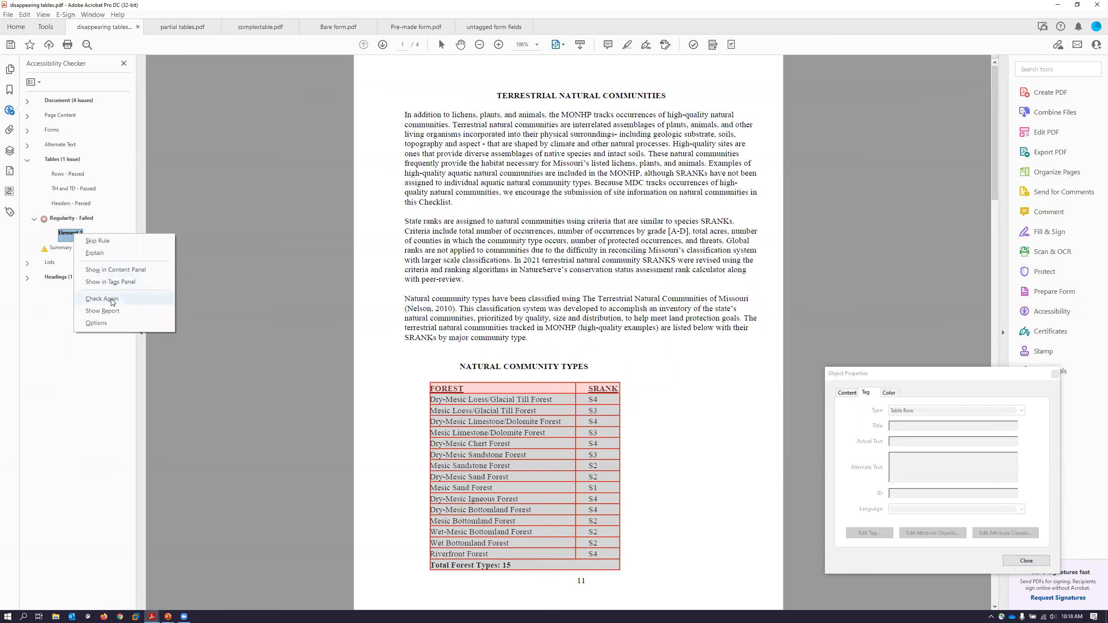
click(111, 298)
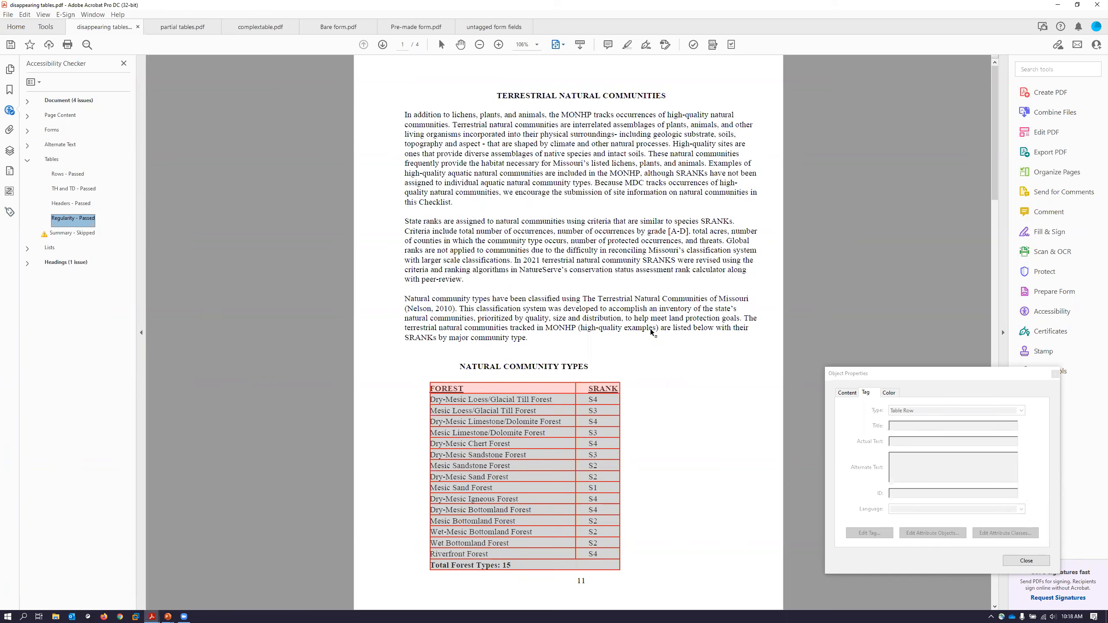
- Switch to the A11yPDF.pptx presentation in PowerPoint, resume the slide show and advance to the "Example 2: Partial tables" slide
scroll(654, 332, down, 3)
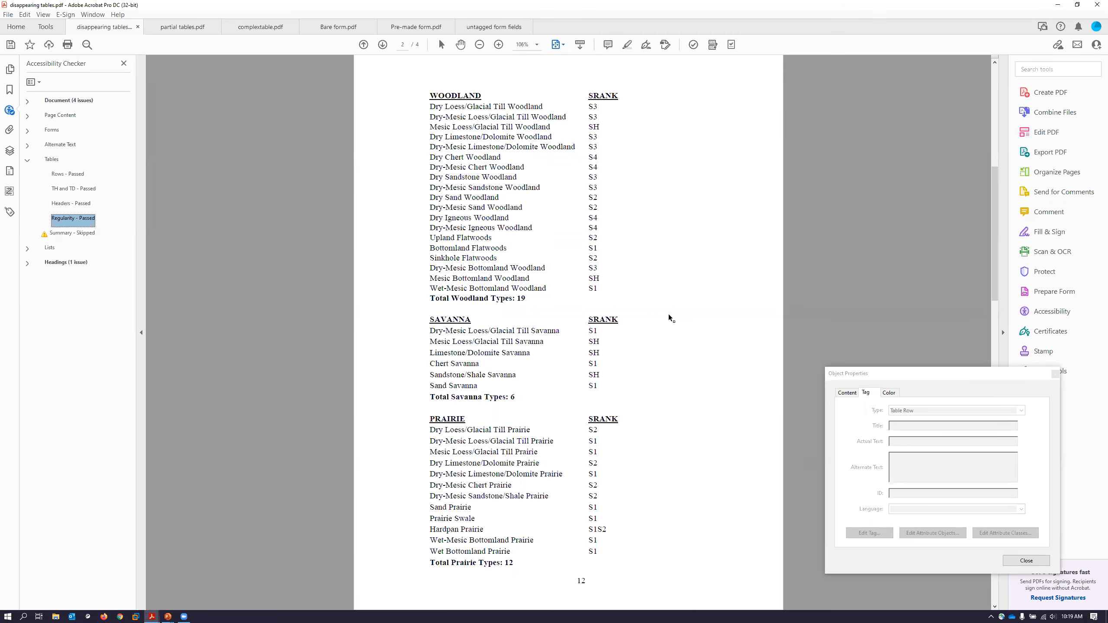
key(super+Tab)
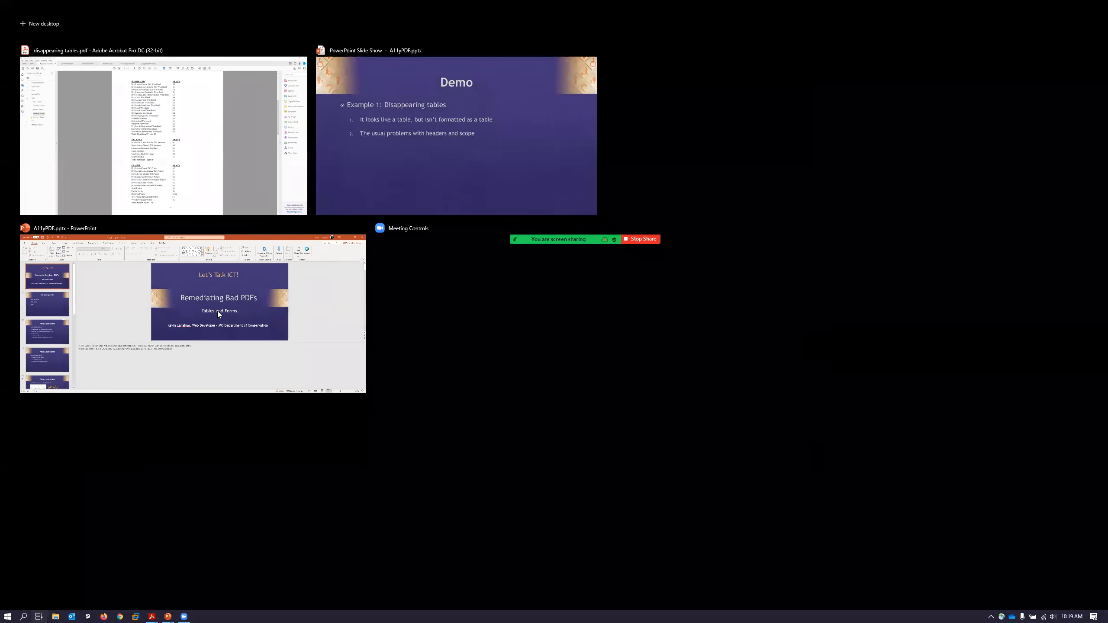
click(213, 306)
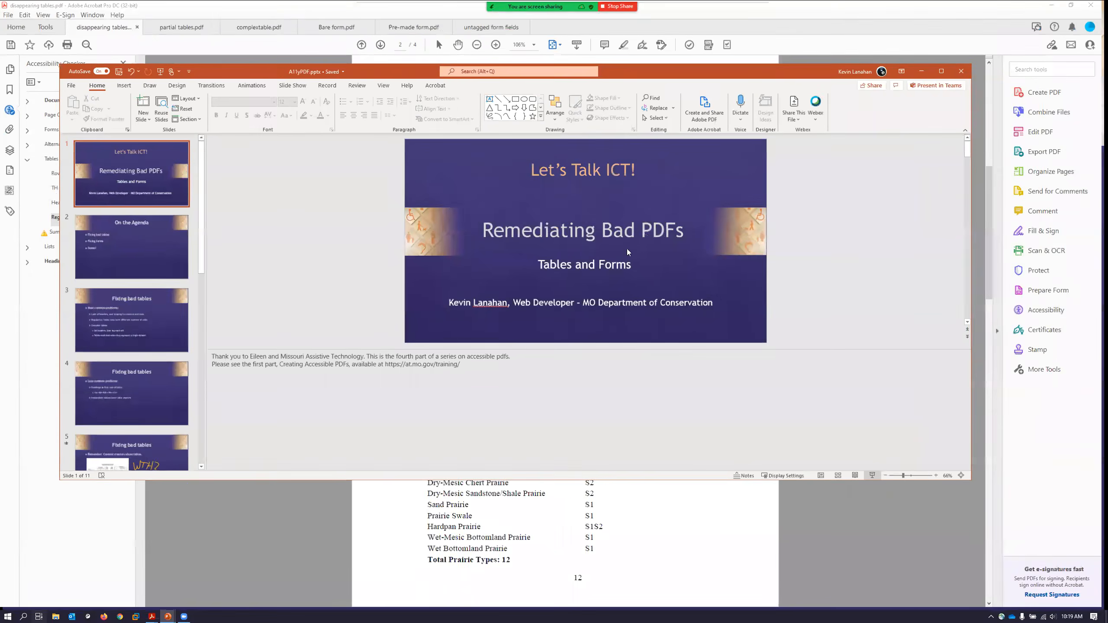
click(876, 476)
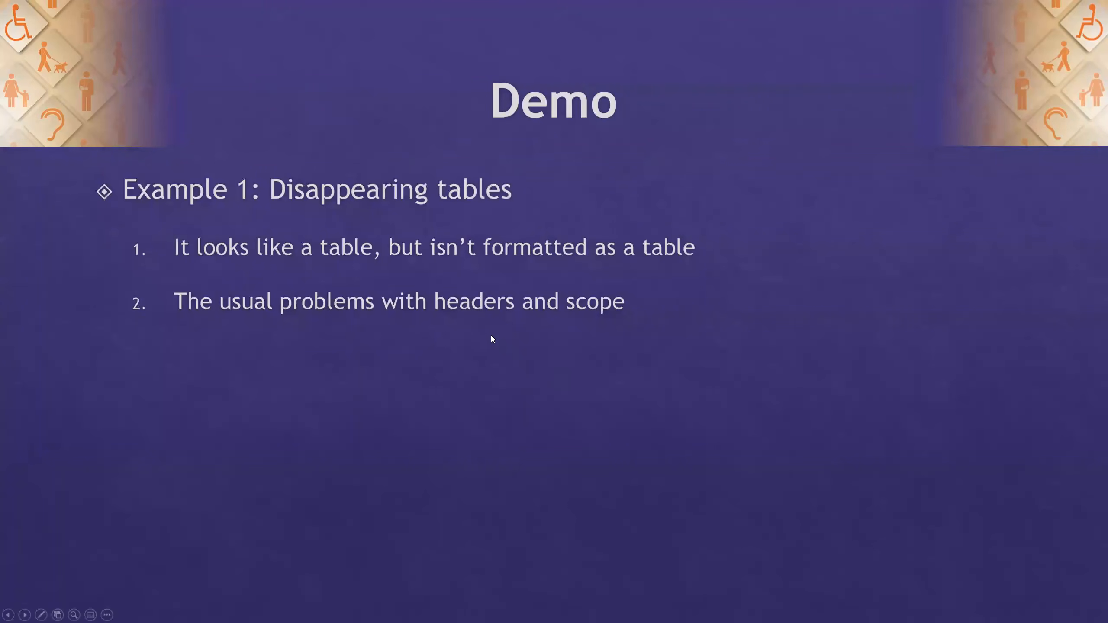
click(494, 348)
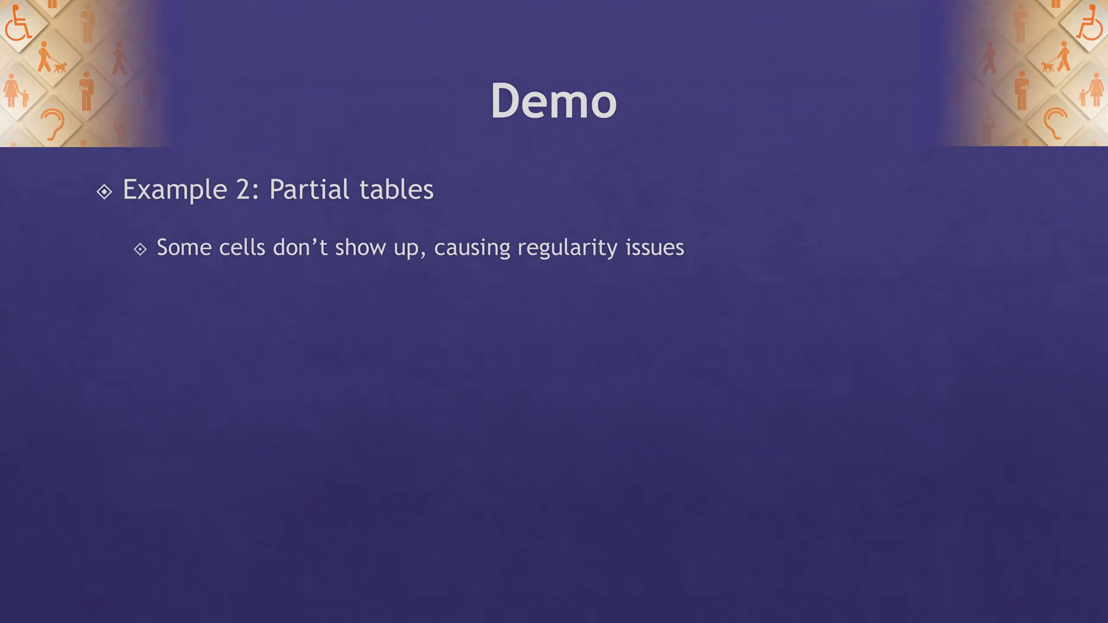
- Switch back to Acrobat and bring up partial tables.pdf
key(super+Tab)
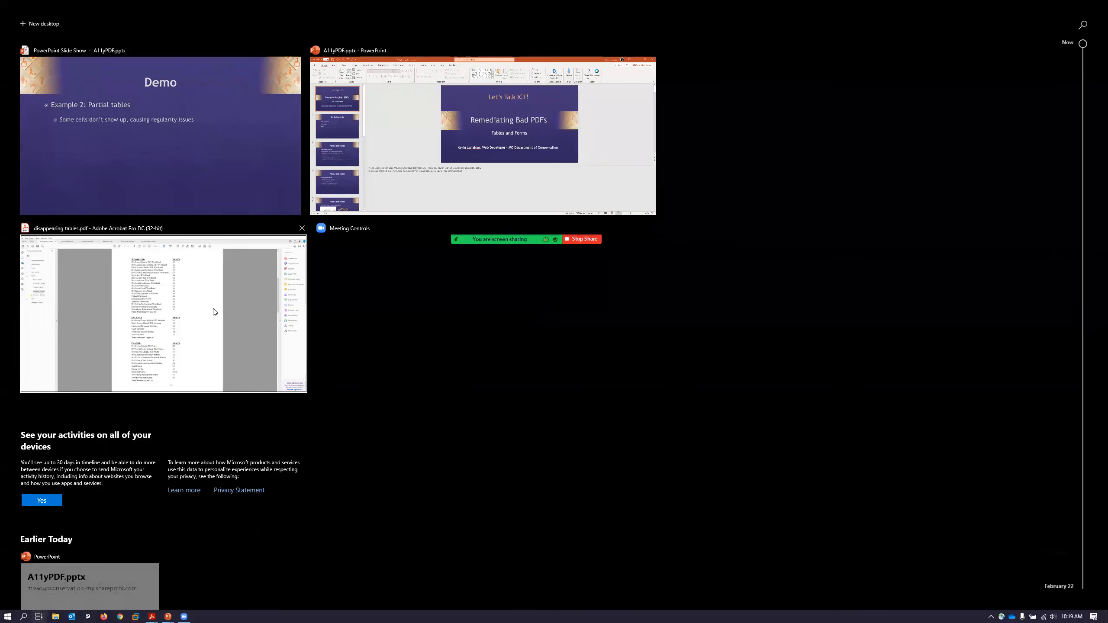
click(221, 307)
click(183, 27)
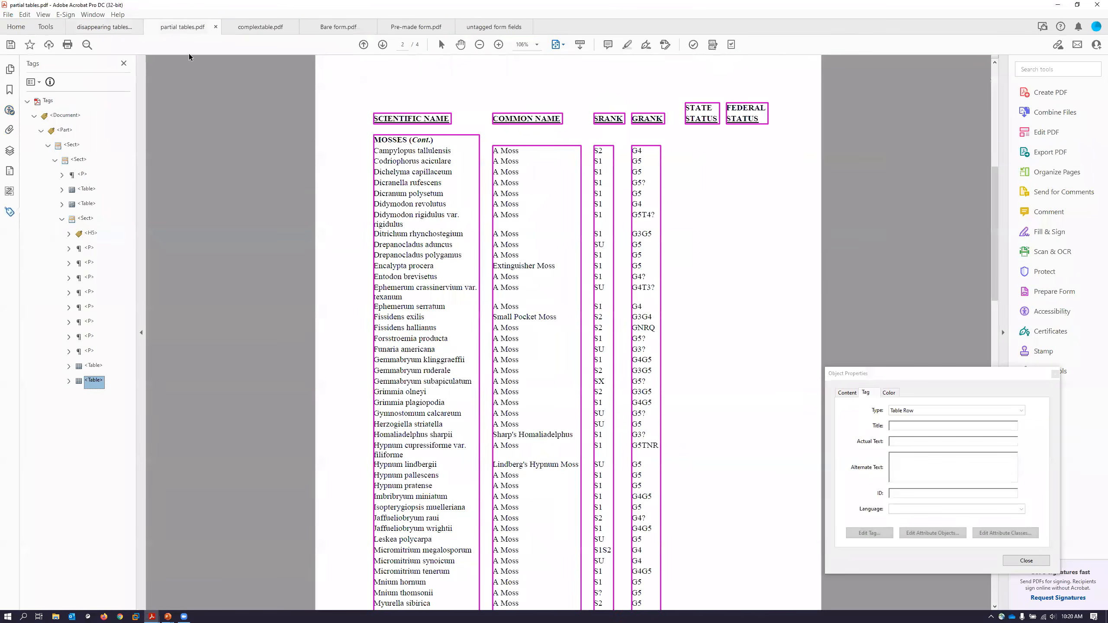
- Look through the pages of partial tables.pdf to examine the liverwort and moss tables and their column headers
click(720, 239)
scroll(651, 217, down, 2)
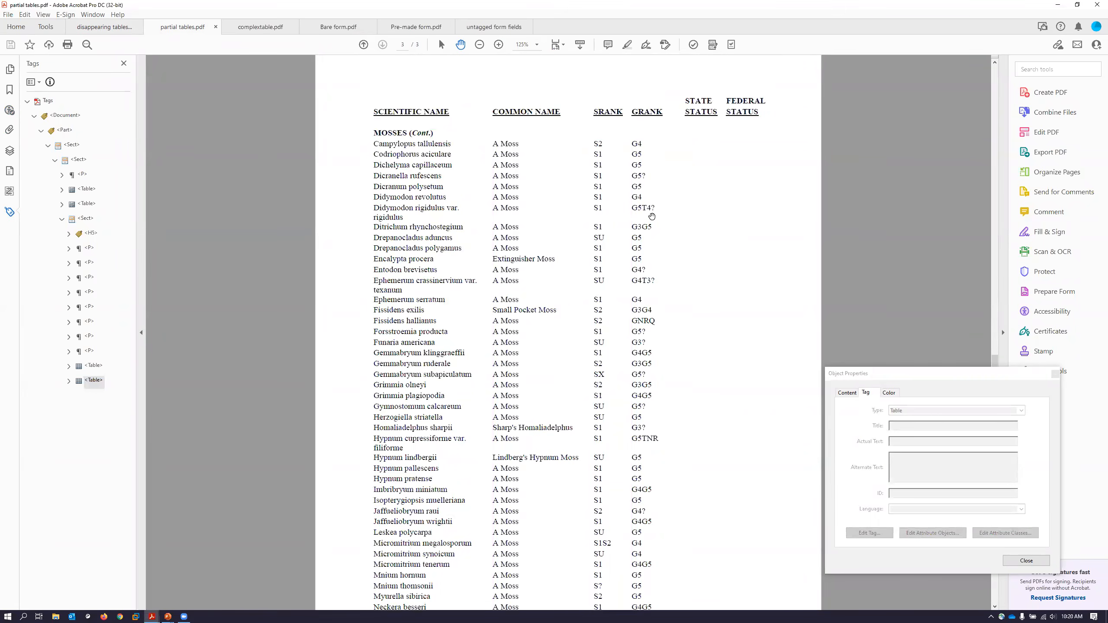
scroll(651, 217, down, 3)
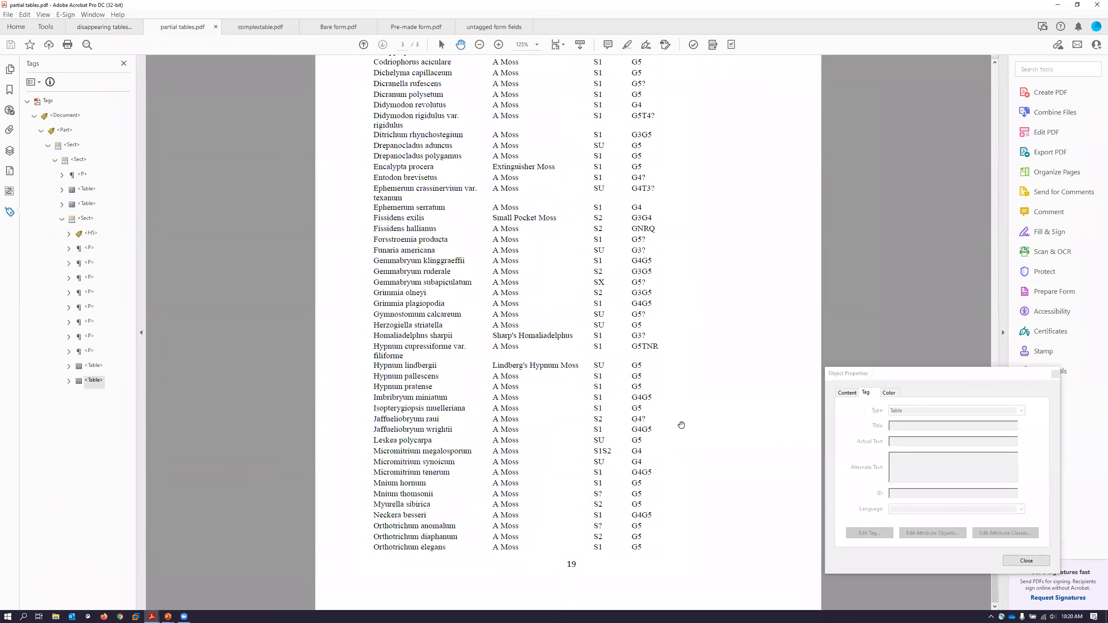
scroll(681, 419, up, 2)
scroll(681, 419, up, 15)
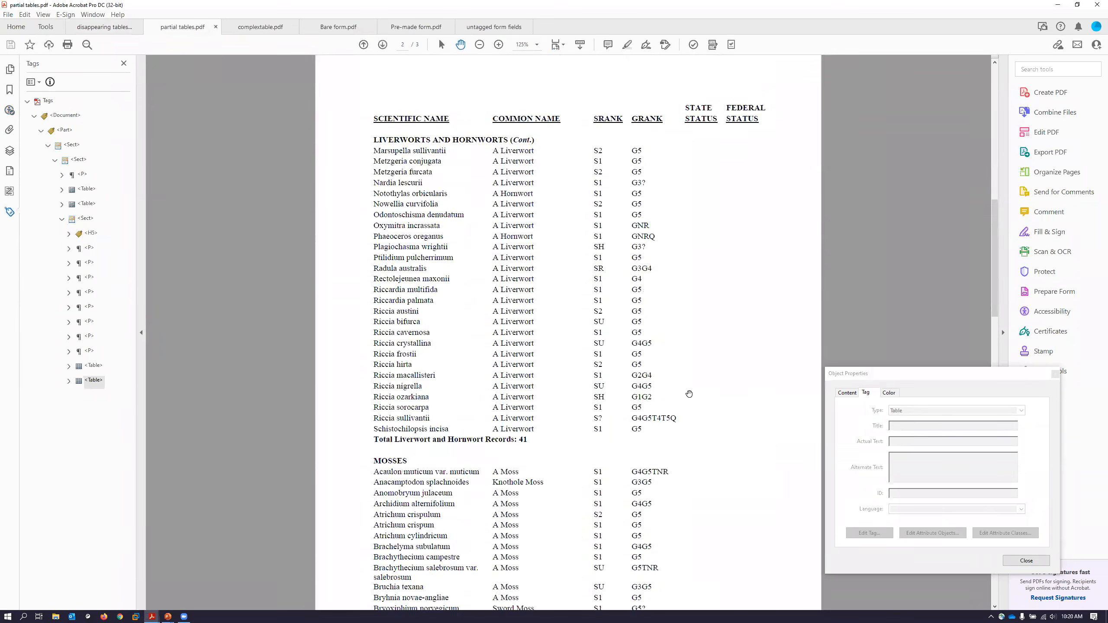
- Return to the Accessibility Checker results and highlight the element listed under the failed table Headers rule
scroll(689, 391, up, 1)
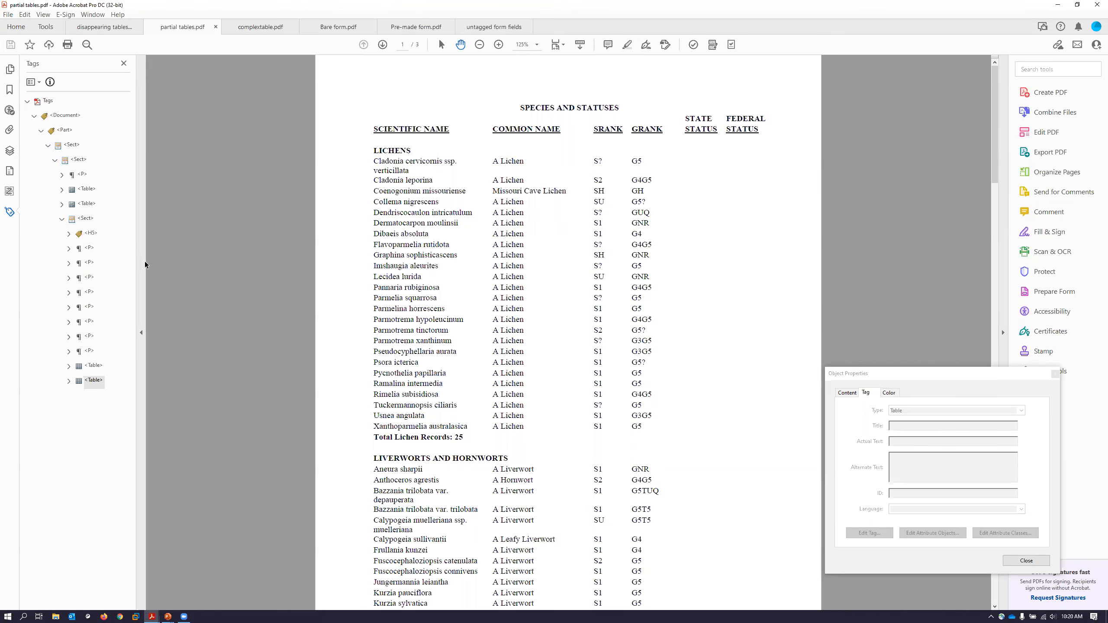
click(10, 110)
click(27, 160)
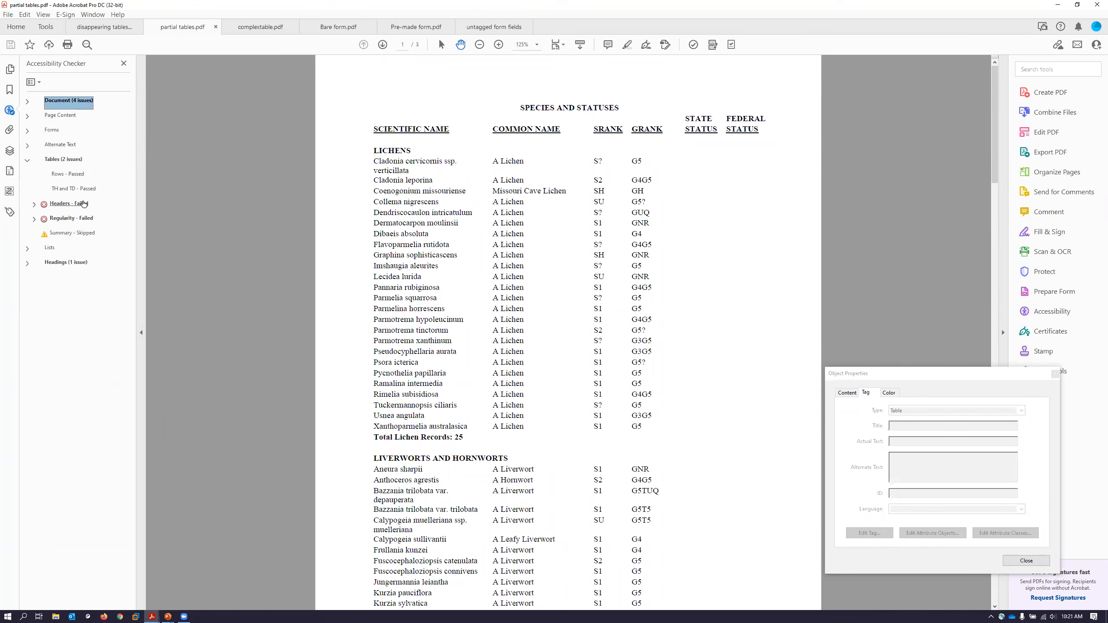
click(82, 204)
click(34, 205)
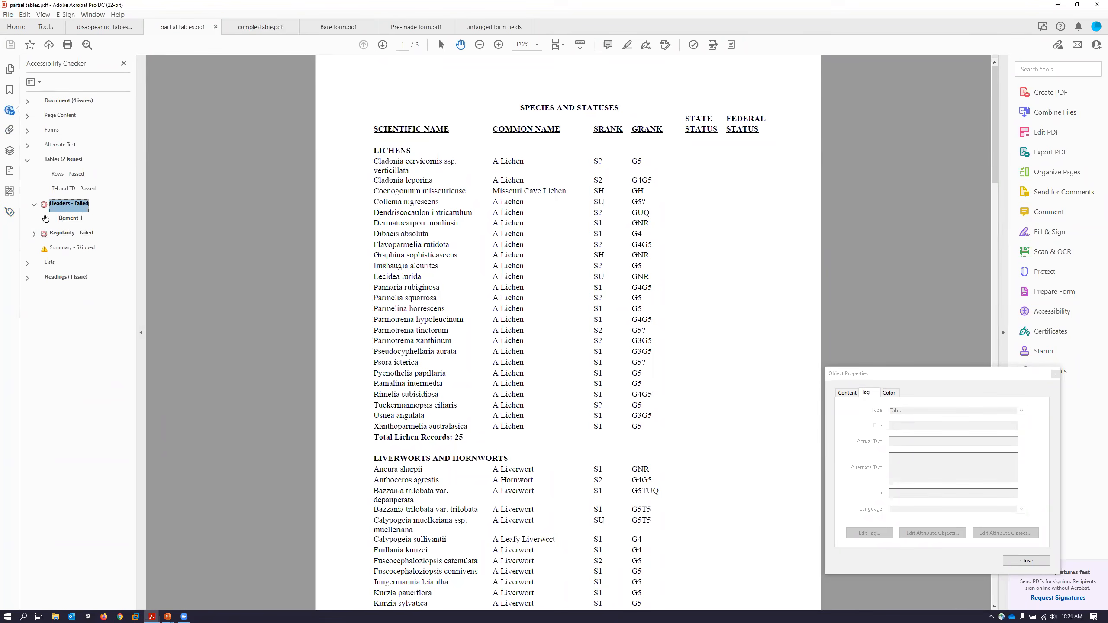
click(69, 220)
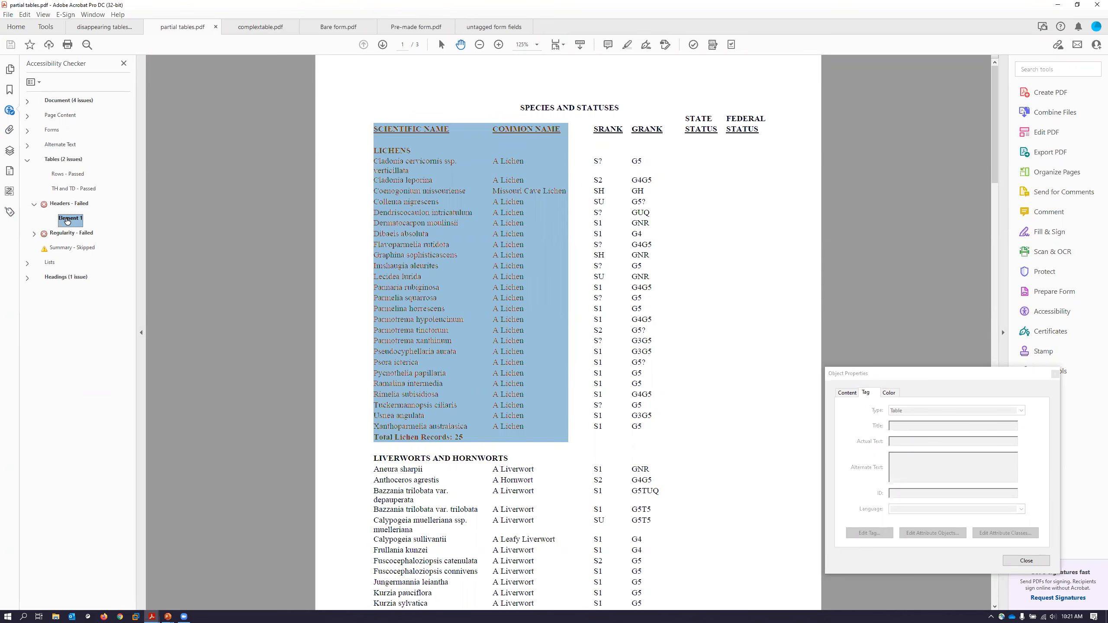
- Highlight the elements listed under the failed Regularity rule and compare them with the Headers element
click(34, 234)
click(72, 249)
click(70, 262)
click(69, 277)
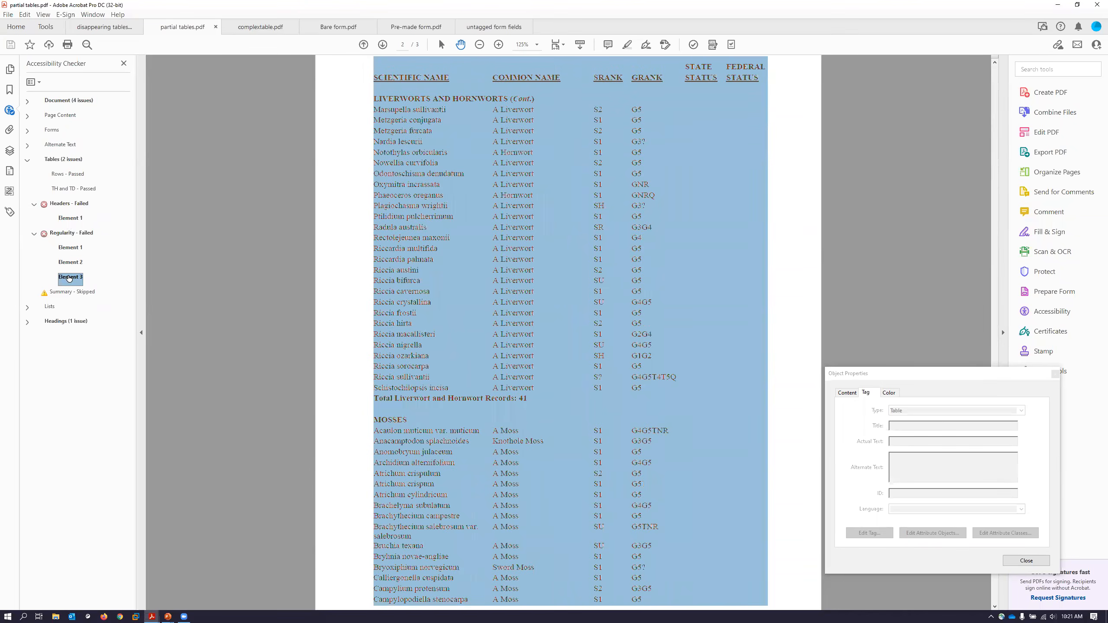
click(69, 250)
click(67, 218)
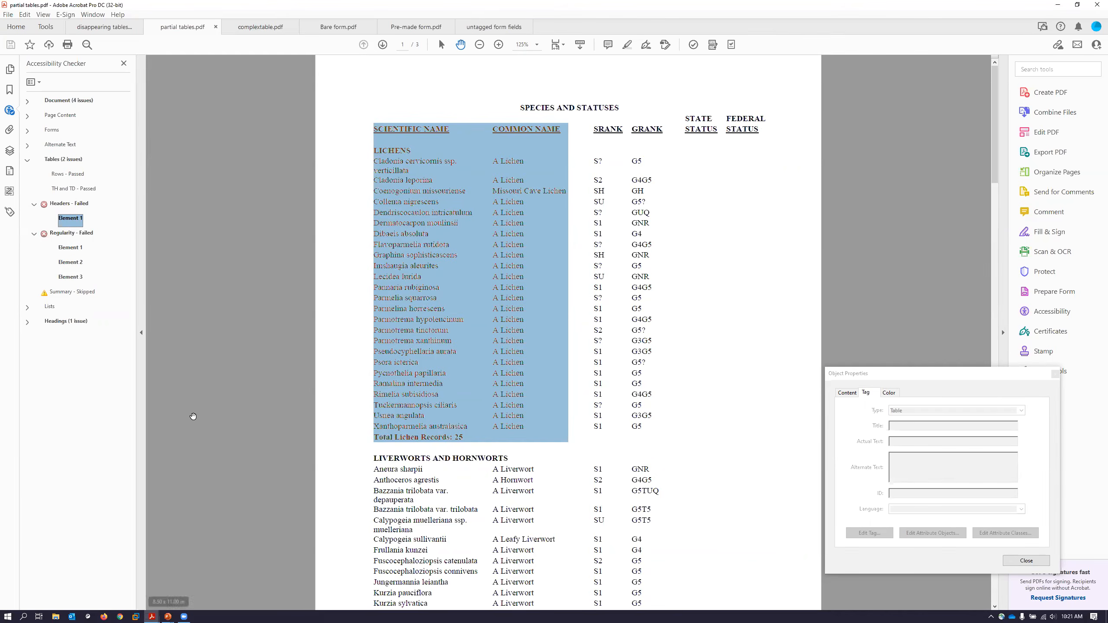
- In the tag tree, examine which page content the first two tables, the heading and the first two paragraphs below it cover
click(9, 212)
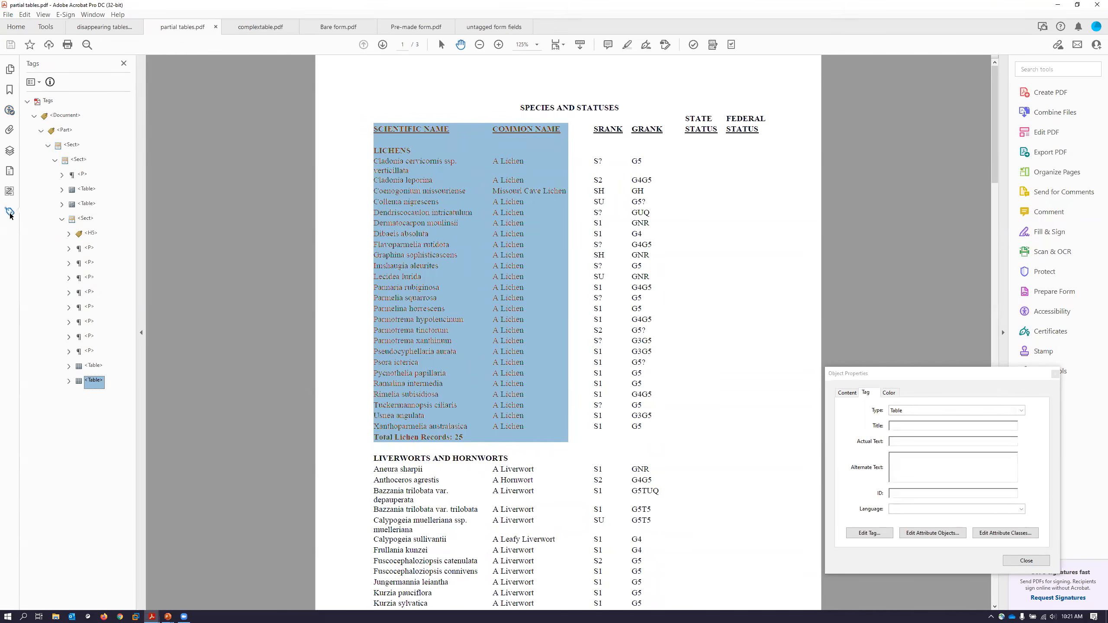
click(86, 189)
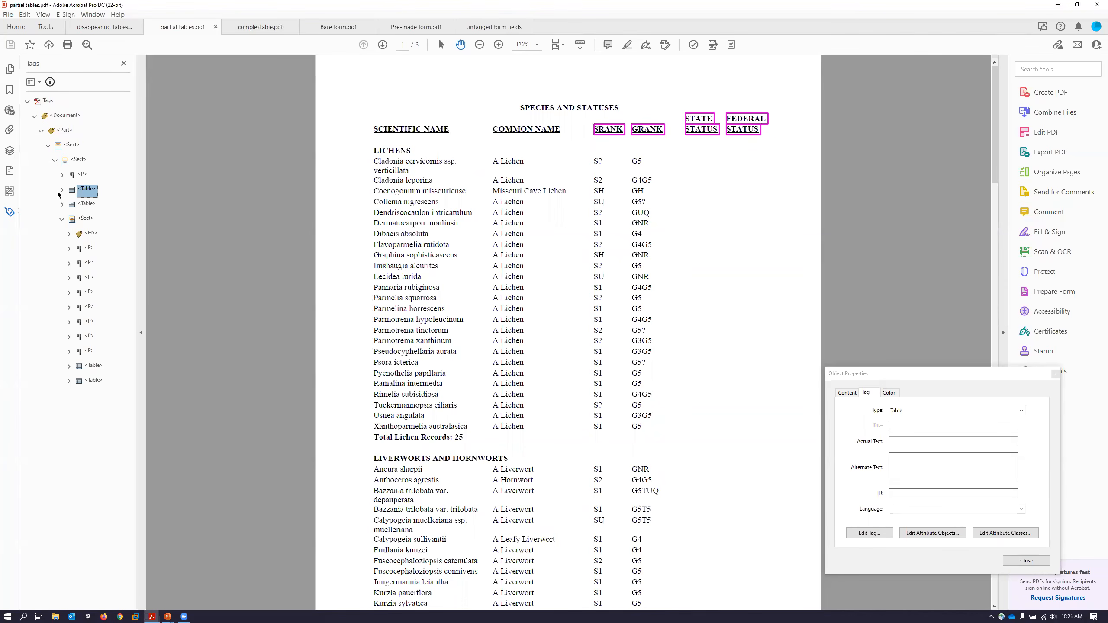
click(86, 205)
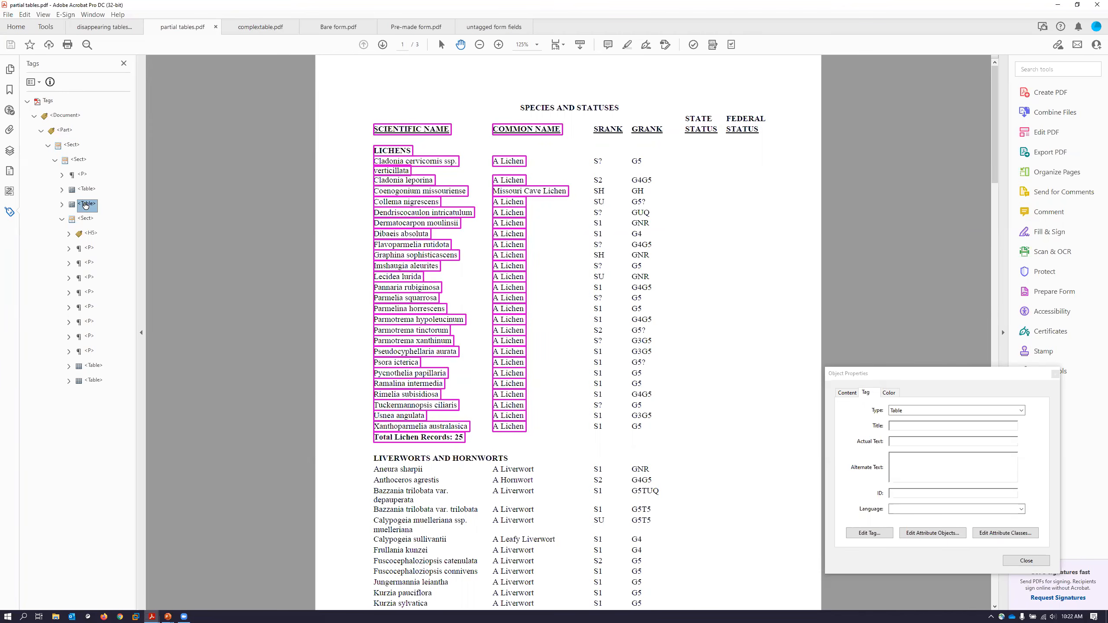
click(91, 234)
click(89, 248)
click(89, 262)
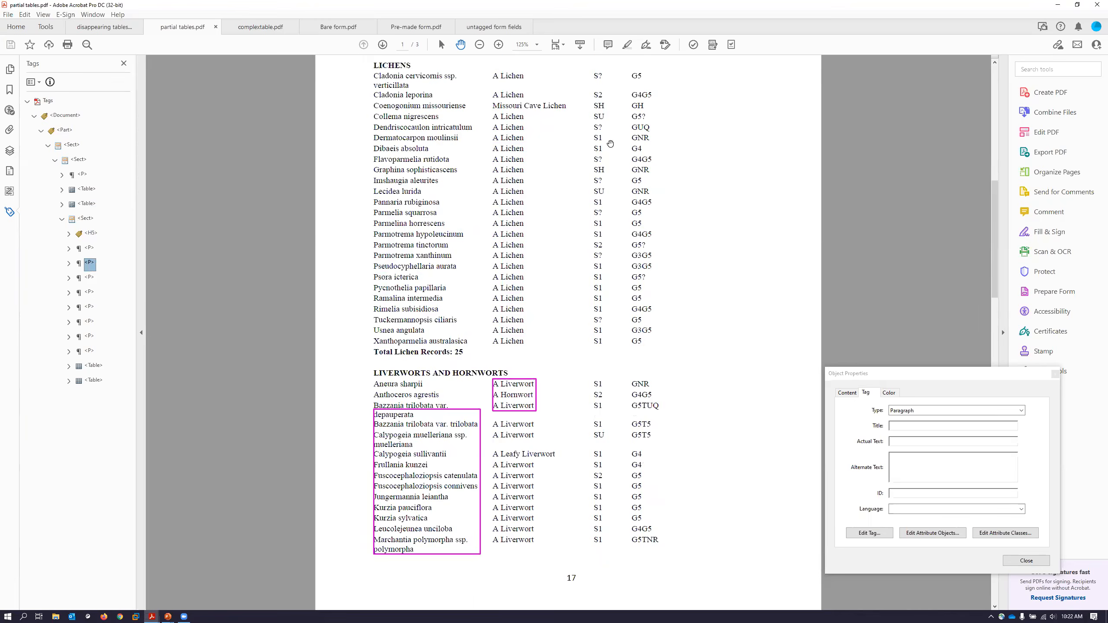
scroll(611, 144, up, 1)
scroll(588, 126, up, 1)
scroll(588, 126, up, 1)
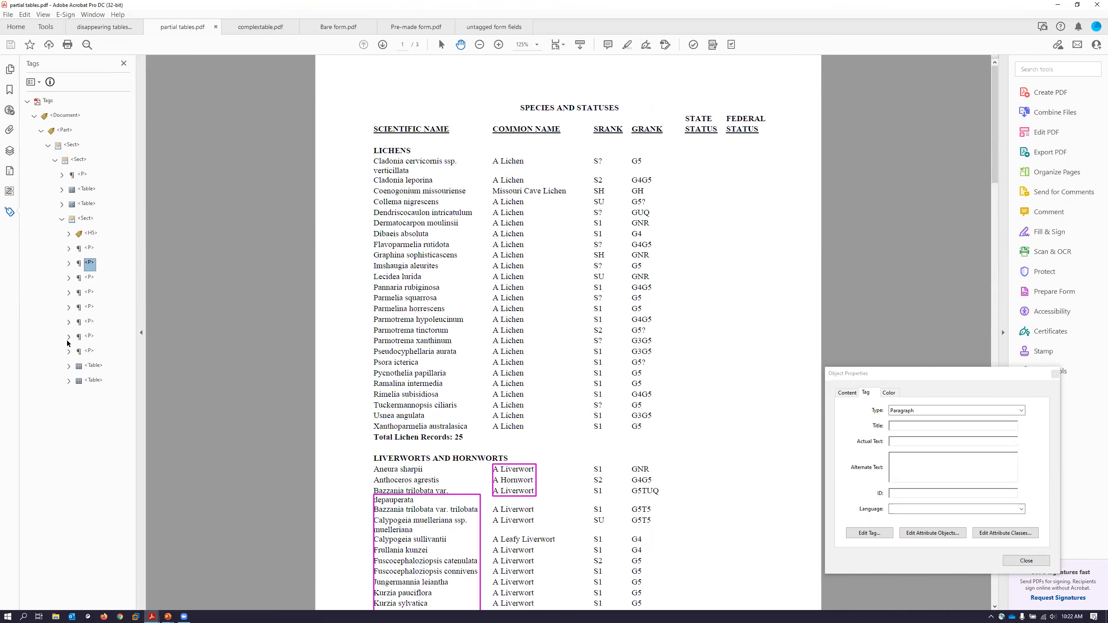
click(584, 152)
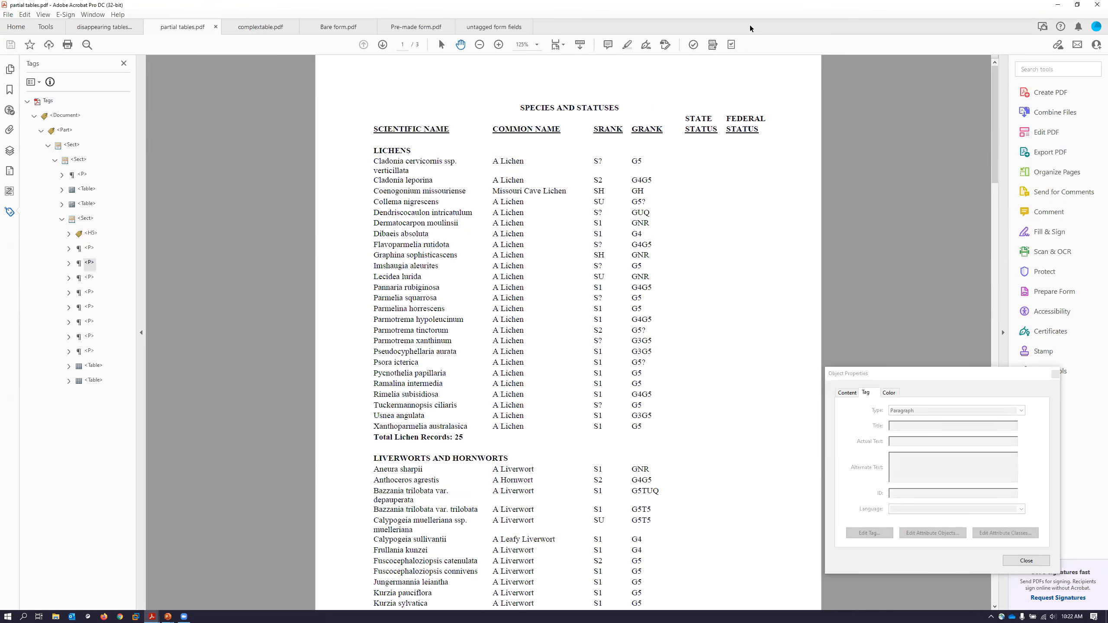
- With the Reading Order tool, select the first SRANK entry under LICHENS and find its tag from the selection
click(713, 44)
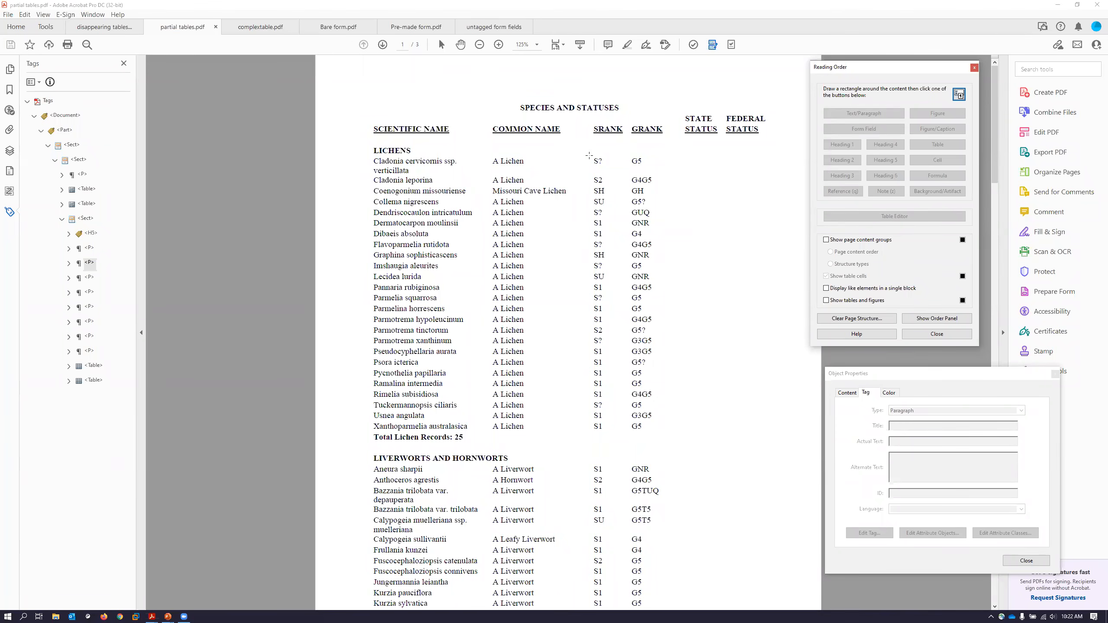
drag(585, 150, 615, 174)
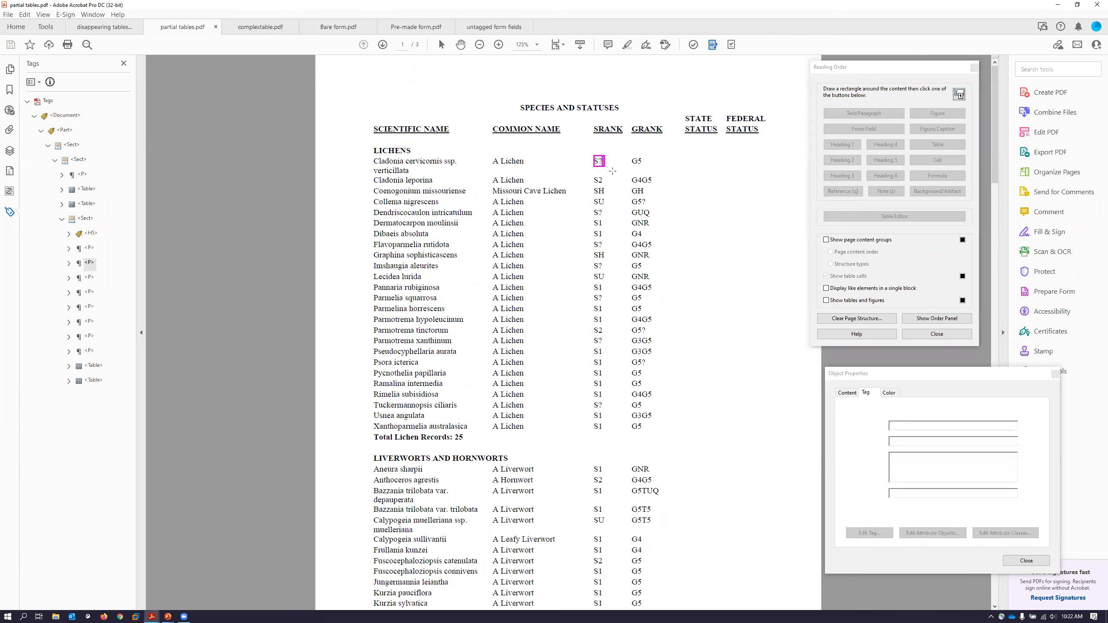
click(35, 82)
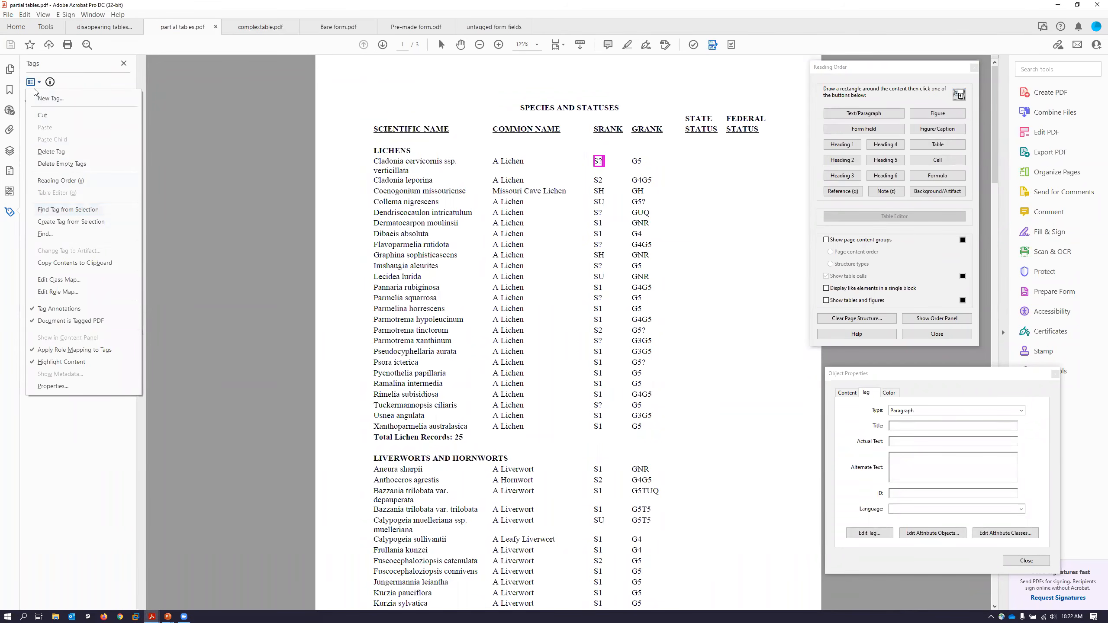
click(56, 211)
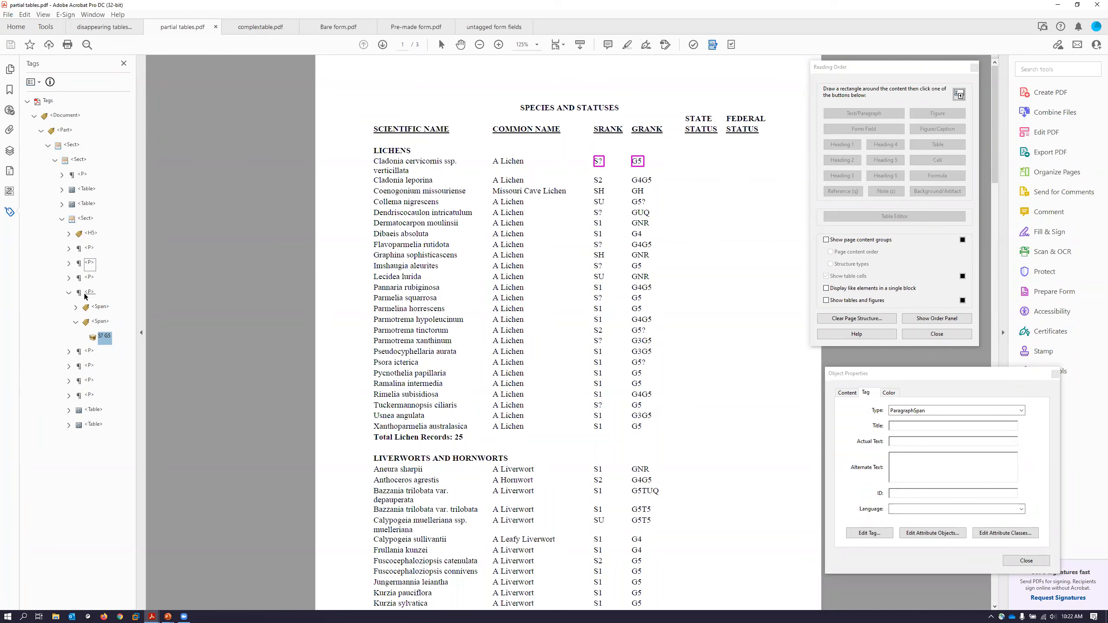
- Examine the page content covered by the two paragraph tags just above the found one
click(89, 278)
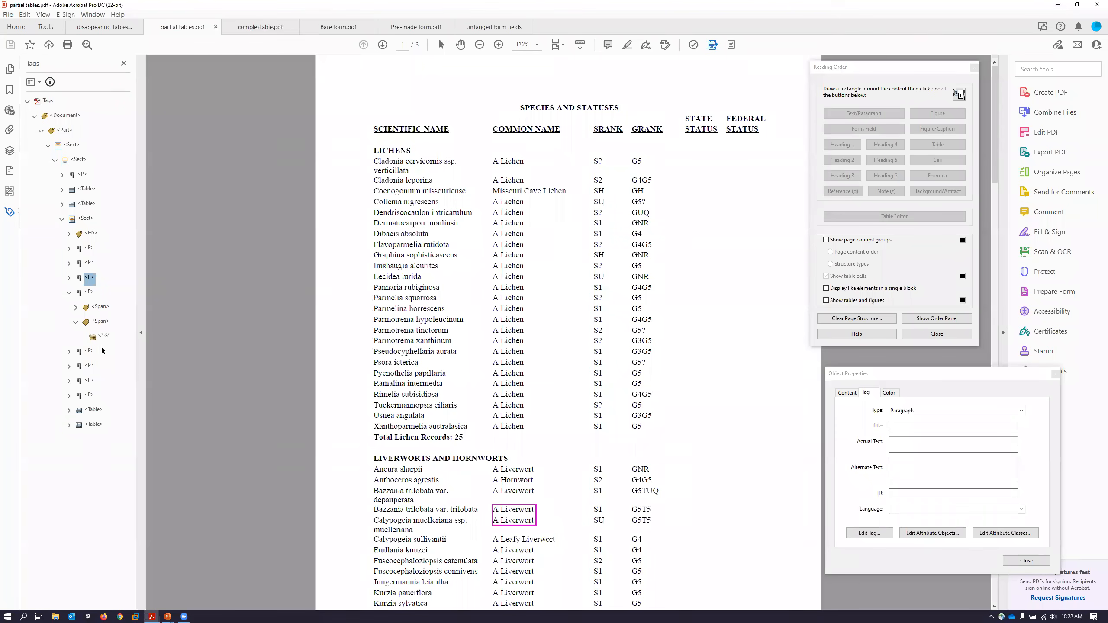
click(88, 264)
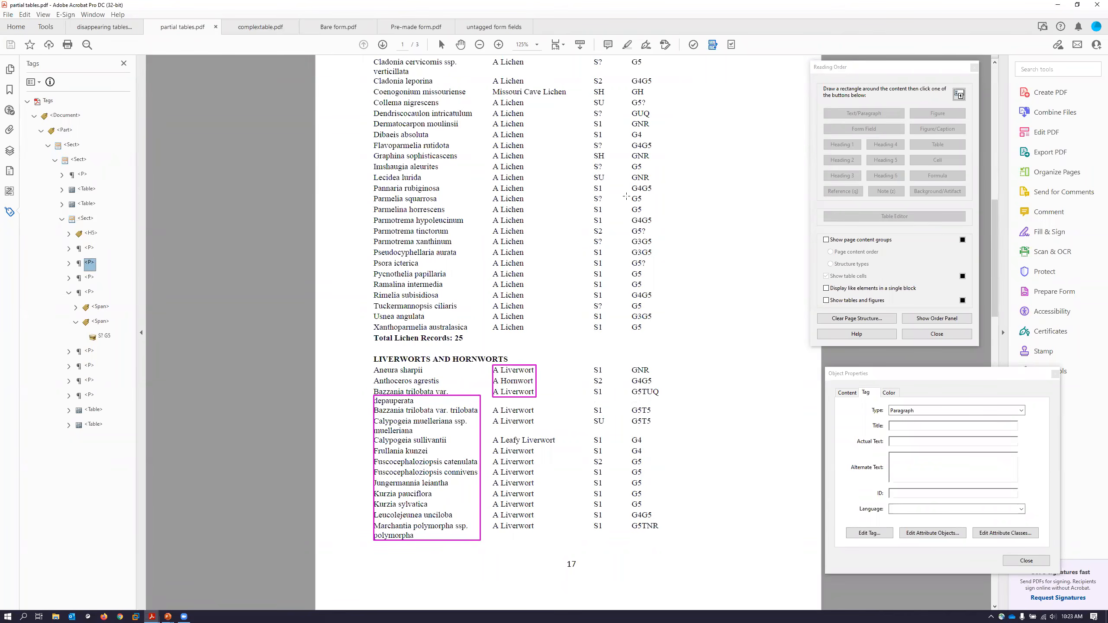
scroll(624, 202, up, 2)
scroll(624, 202, up, 1)
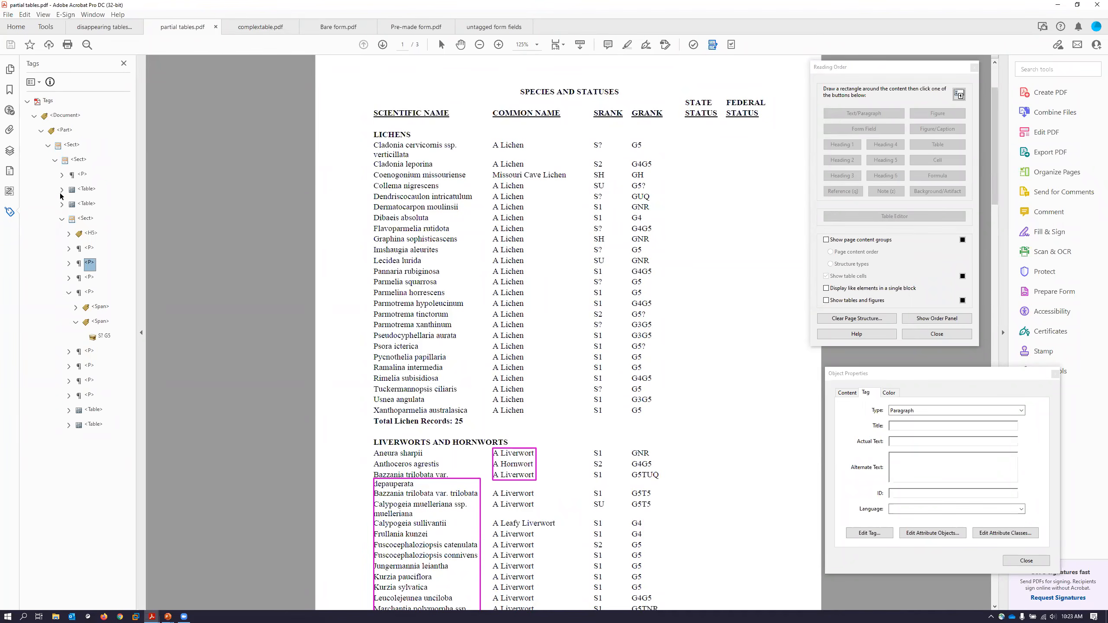
- Expand both rows and all cells of the first Table tag to examine how the column headers are split
click(62, 190)
click(69, 204)
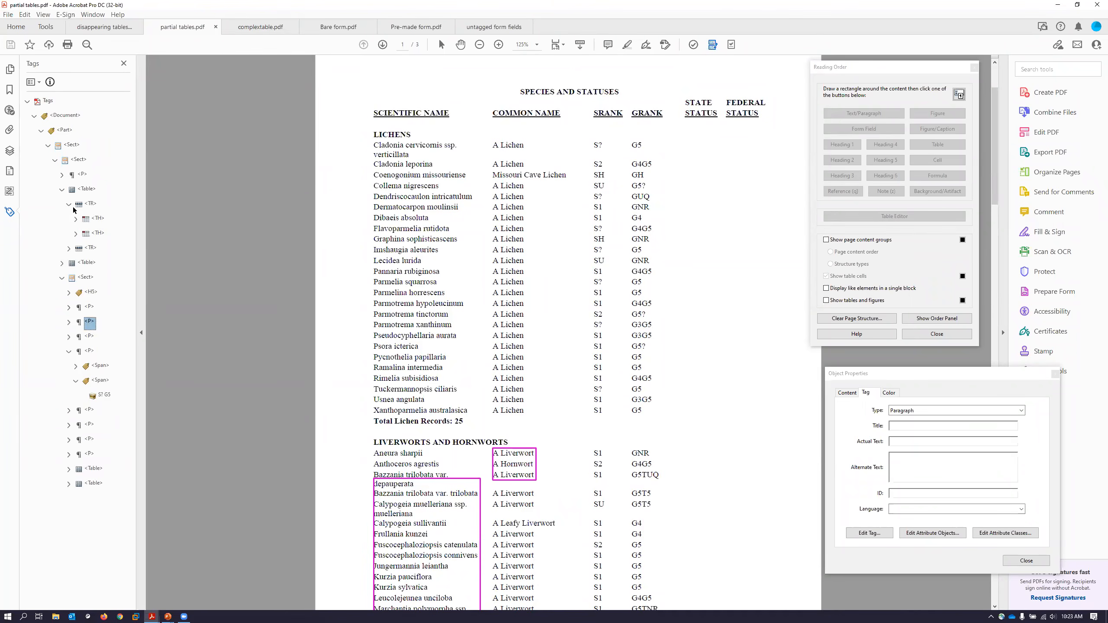
click(75, 219)
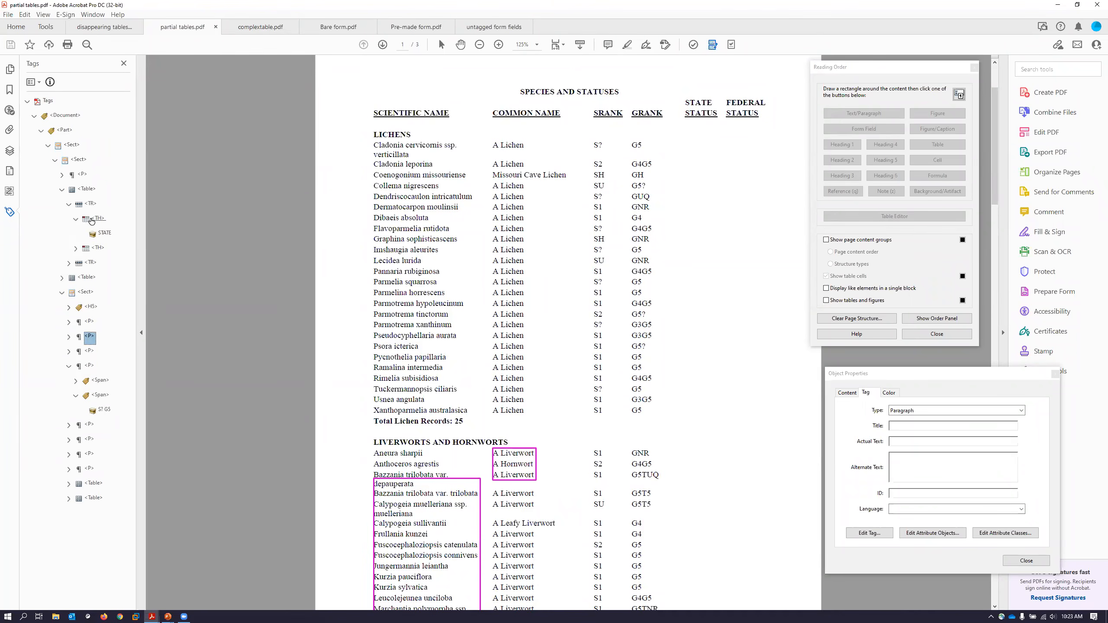
click(75, 248)
click(87, 189)
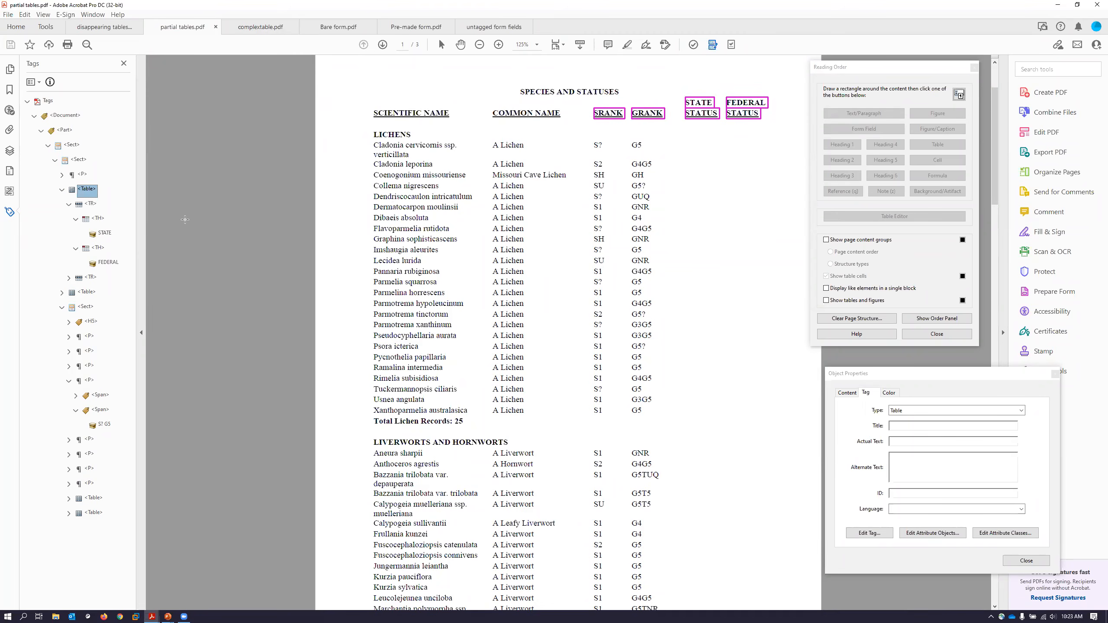
click(68, 278)
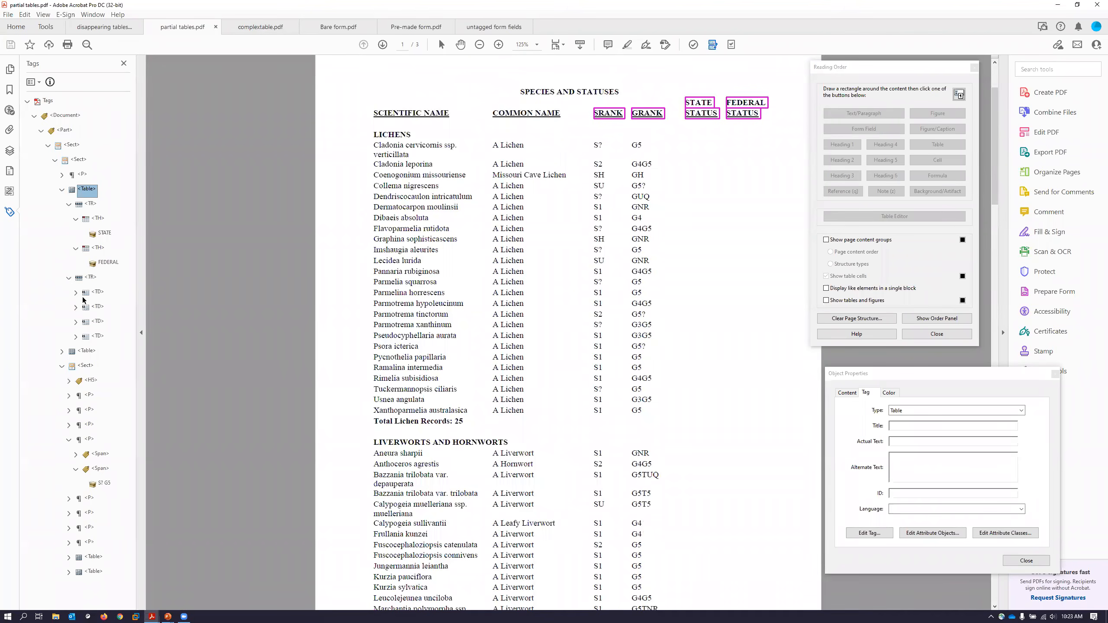
click(75, 337)
click(75, 322)
click(75, 308)
click(75, 293)
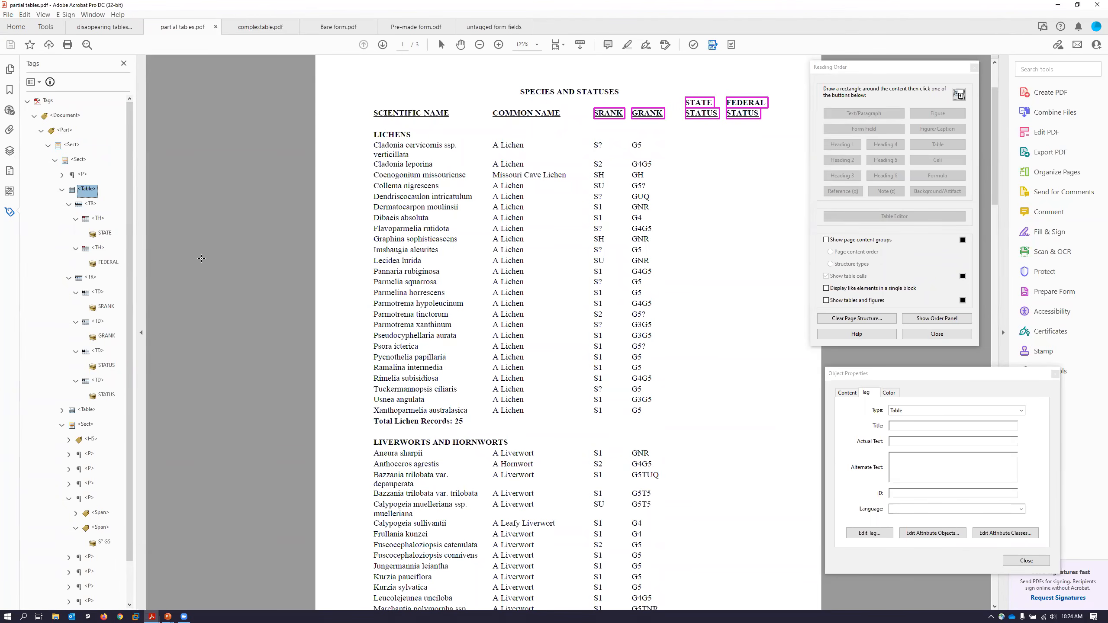
- Move the FEDERAL and STATE content into their matching STATUS cells and delete the emptied first row
click(94, 267)
drag(98, 271, 93, 384)
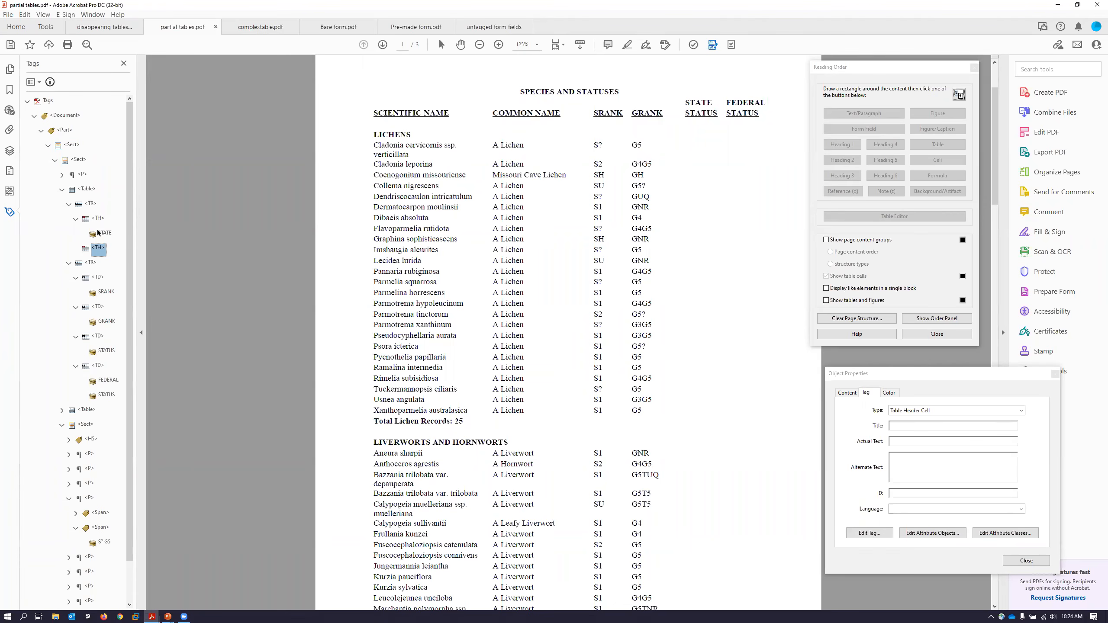
drag(95, 236, 93, 342)
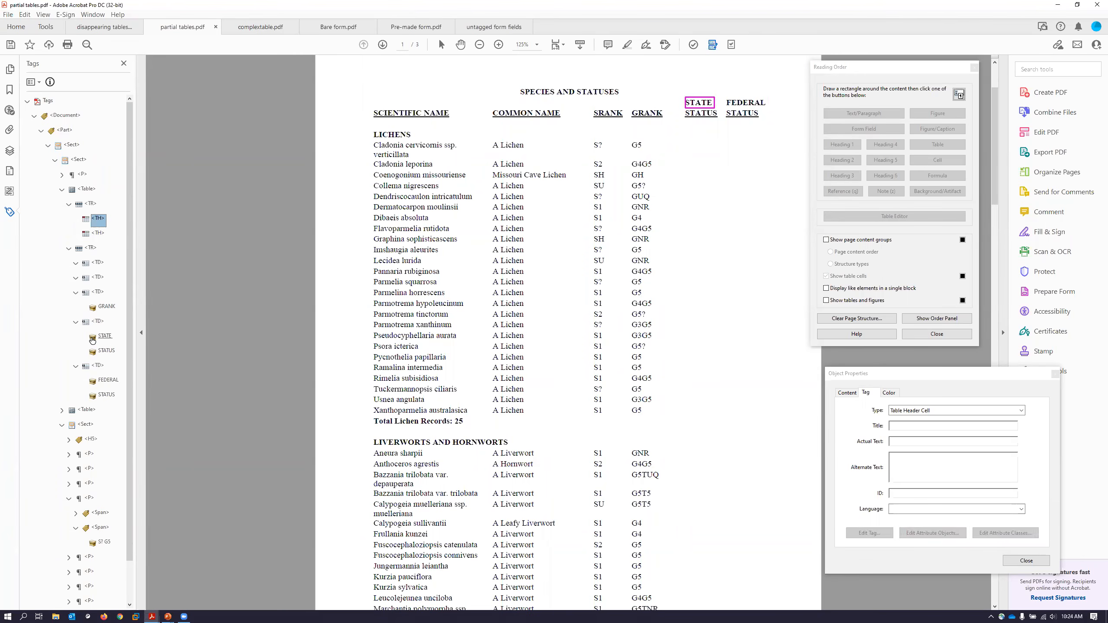
right_click(94, 207)
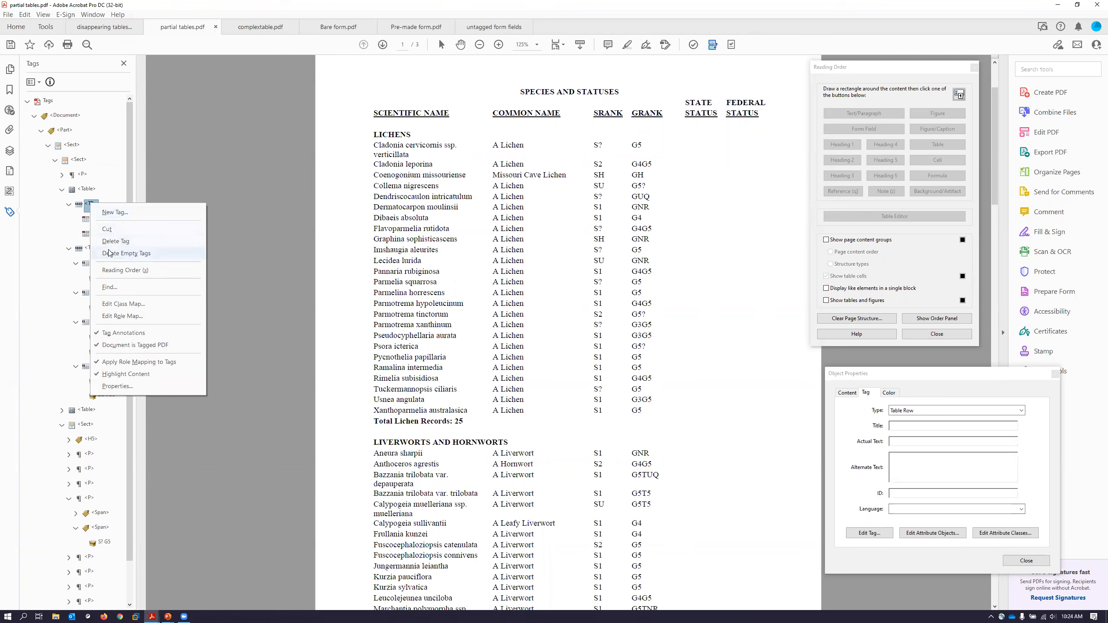
click(112, 241)
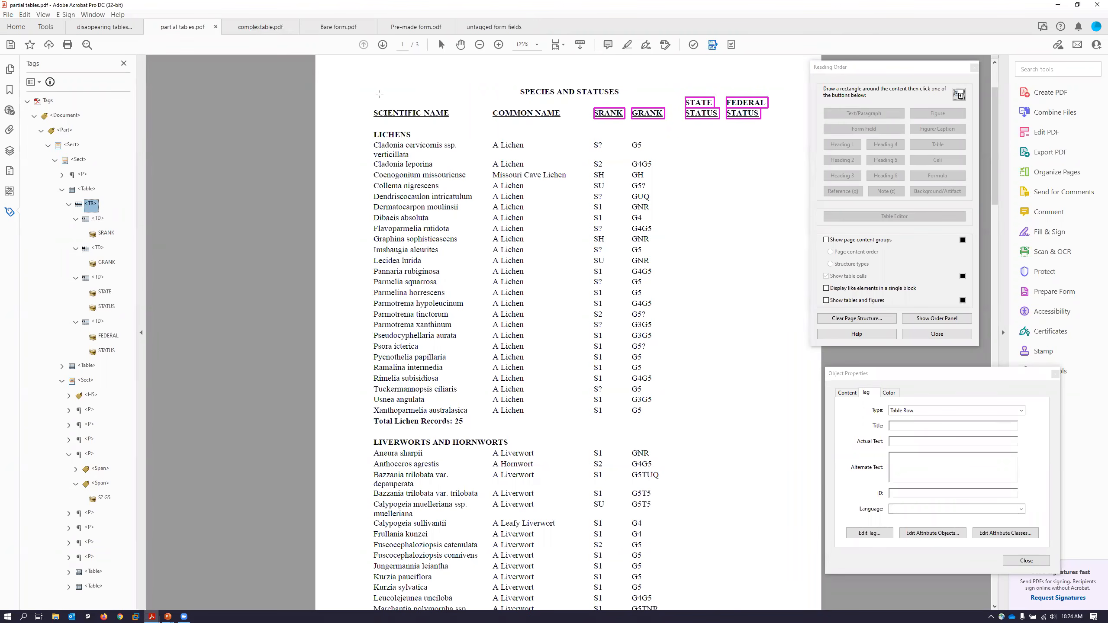
- Retag the whole lichen area, from the column headers to the total records line, as one Table
drag(356, 91, 793, 435)
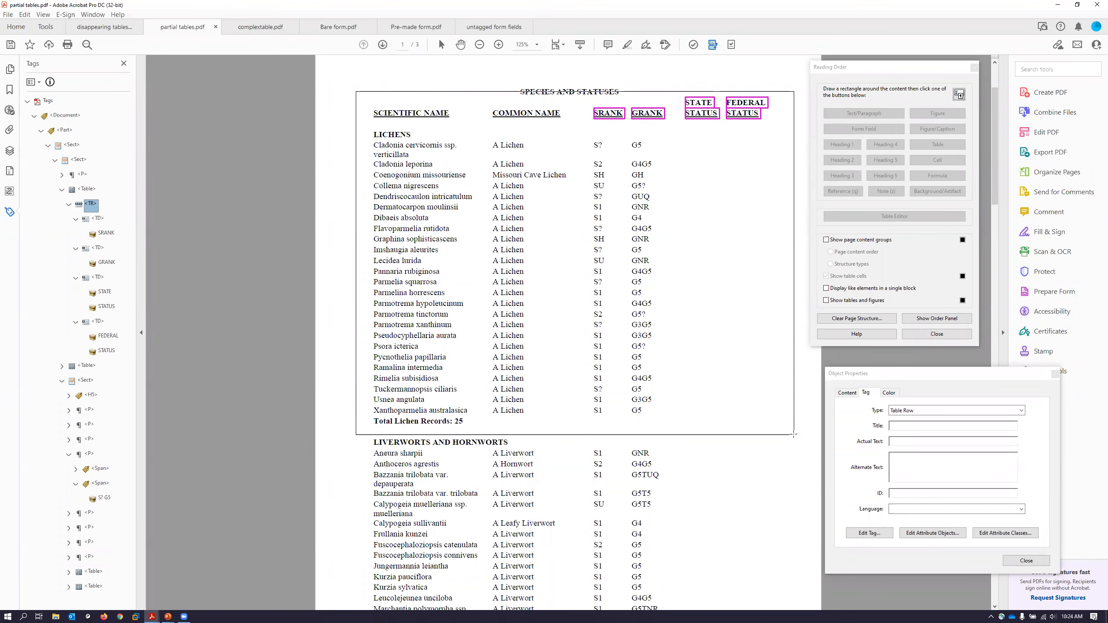
drag(793, 434, 793, 434)
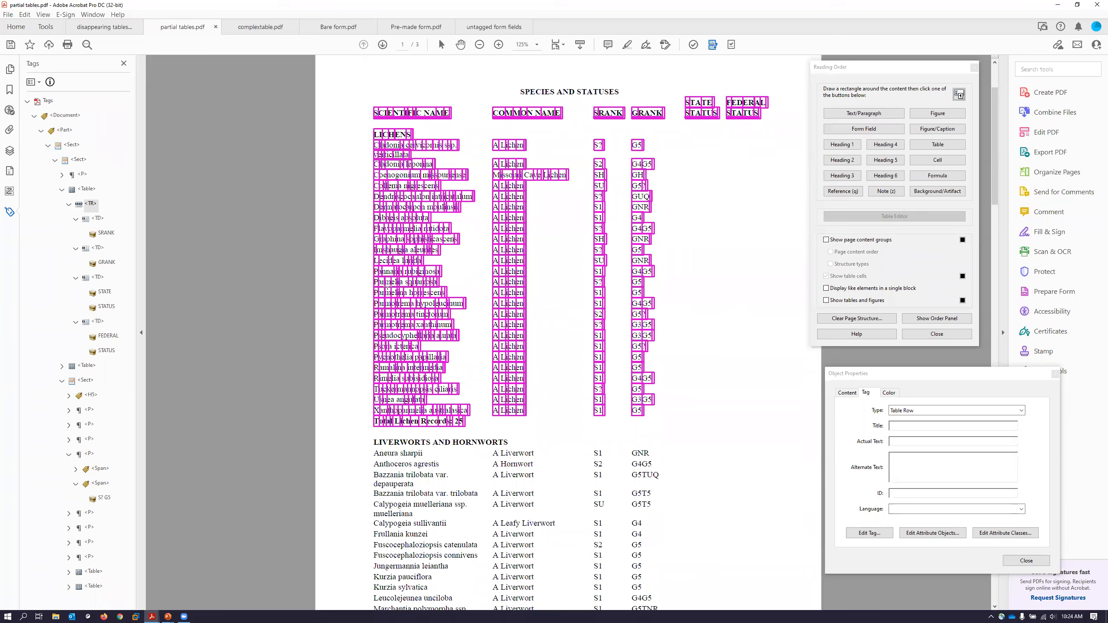
click(947, 145)
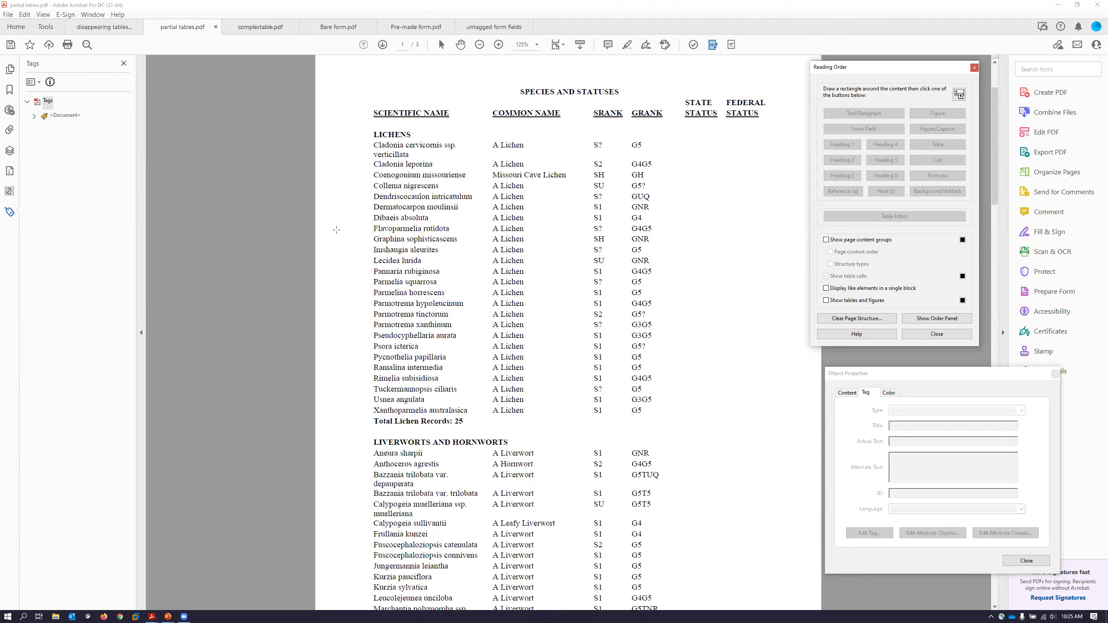
- Select the LICHENS heading on the page and find its tag in the rebuilt structure
click(34, 116)
click(41, 130)
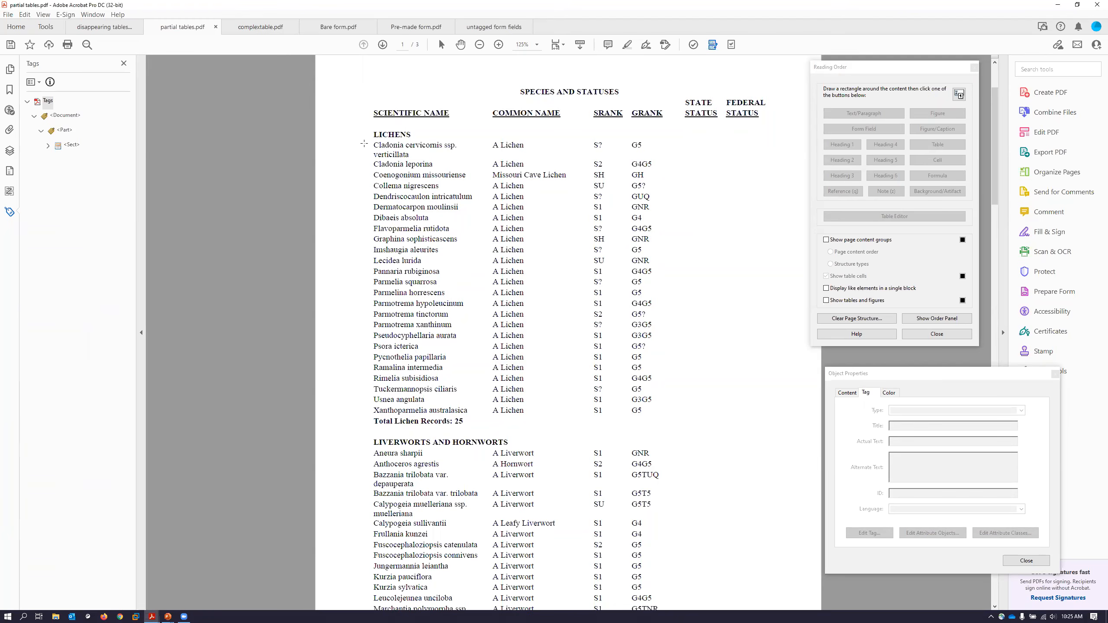
drag(367, 120, 419, 144)
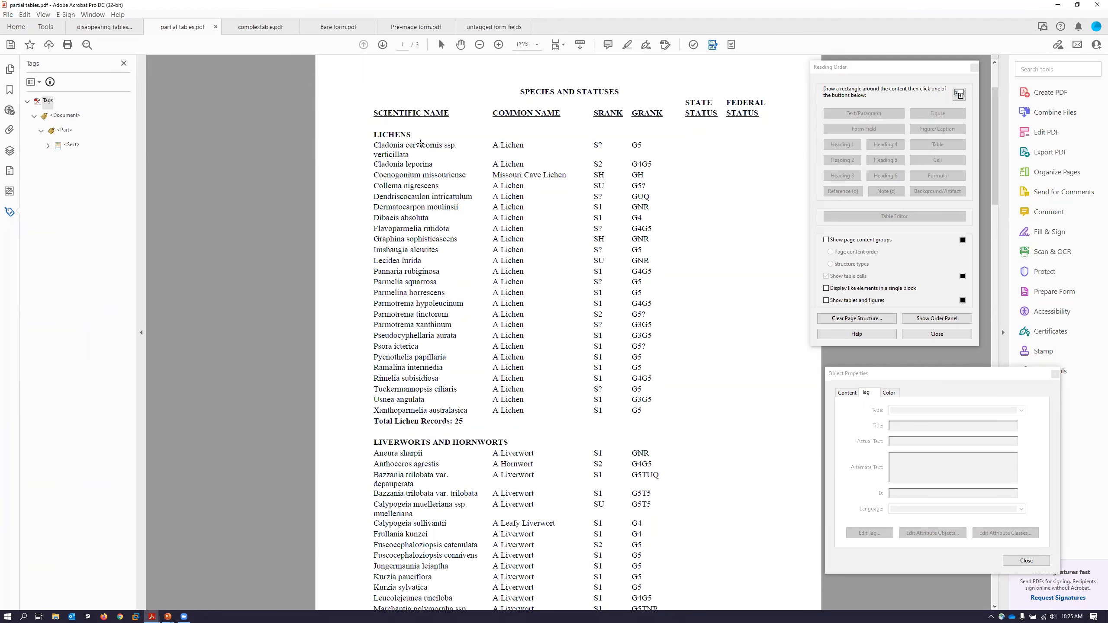
click(38, 83)
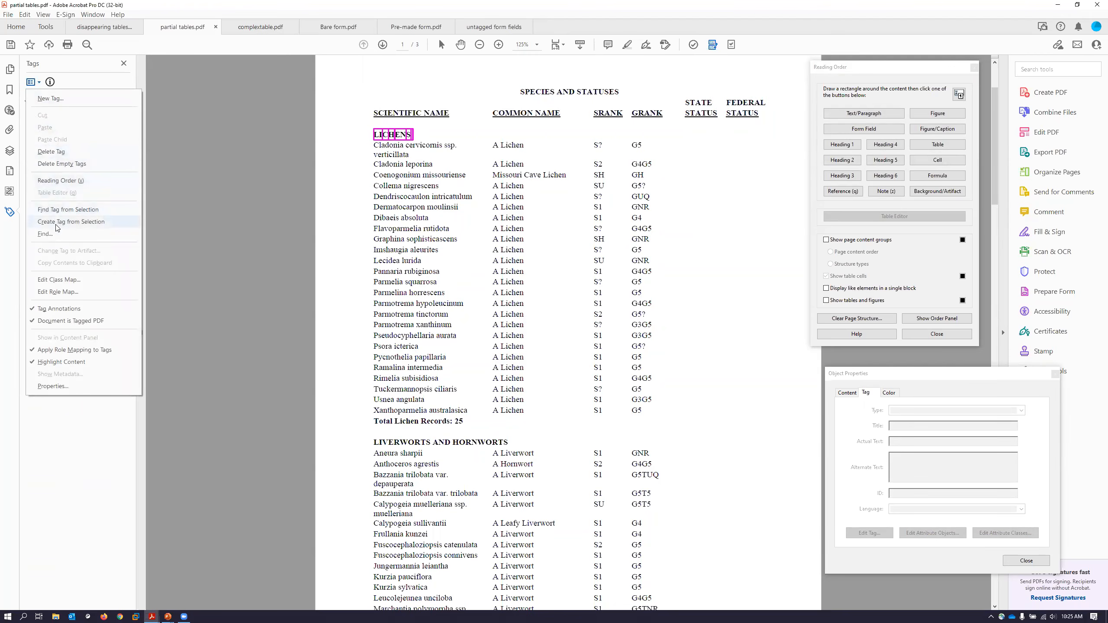
click(60, 210)
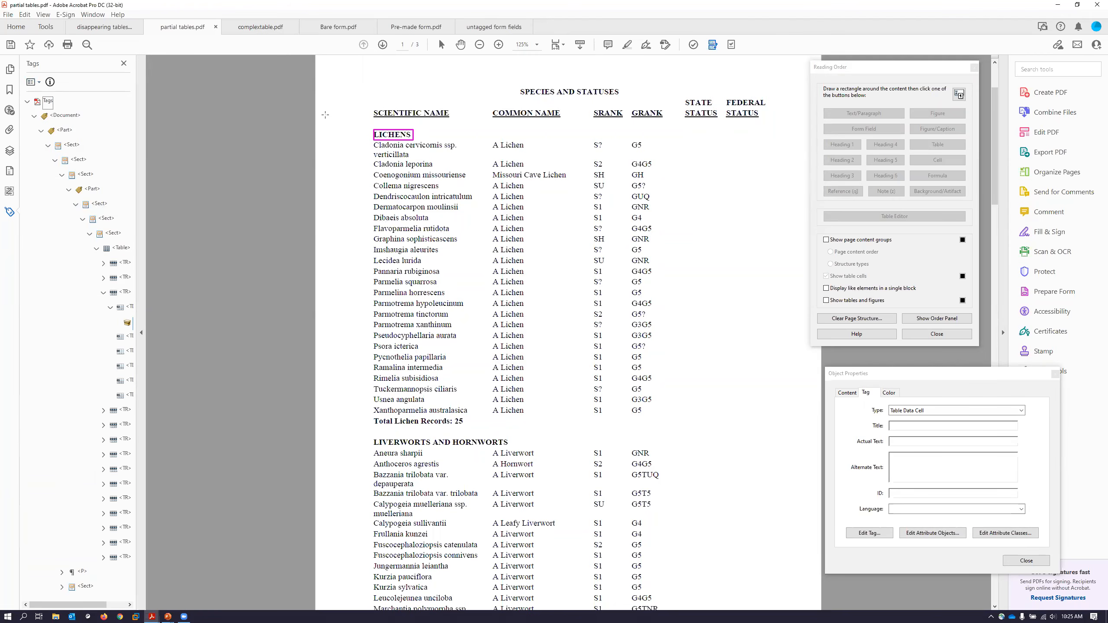
- Move the lichen Table tag out of the nested Part and Sect tags so it sits directly under the higher-level Sect
click(110, 249)
drag(90, 218, 57, 177)
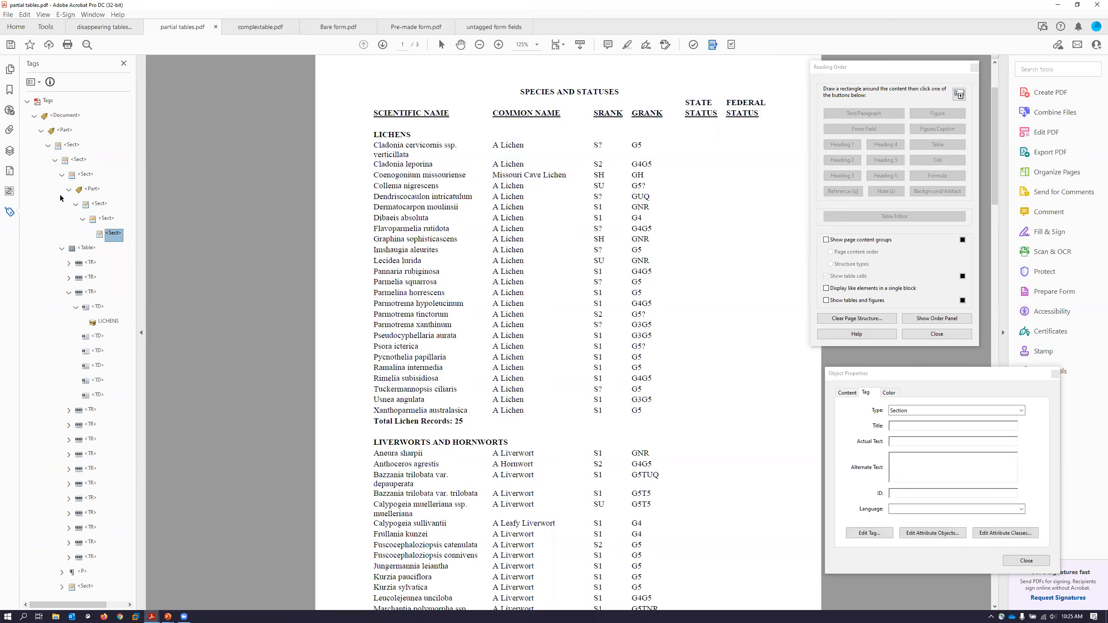
click(87, 248)
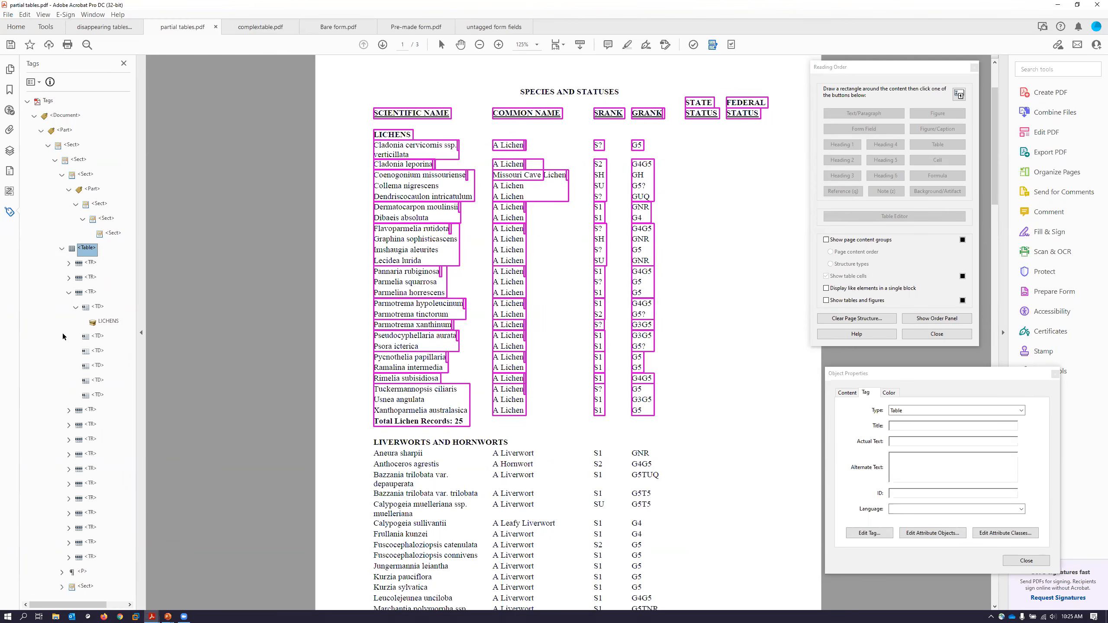
- Move FEDERAL and STATE from the table's first row into the matching STATUS cells of the second row, and delete the emptied row
click(69, 263)
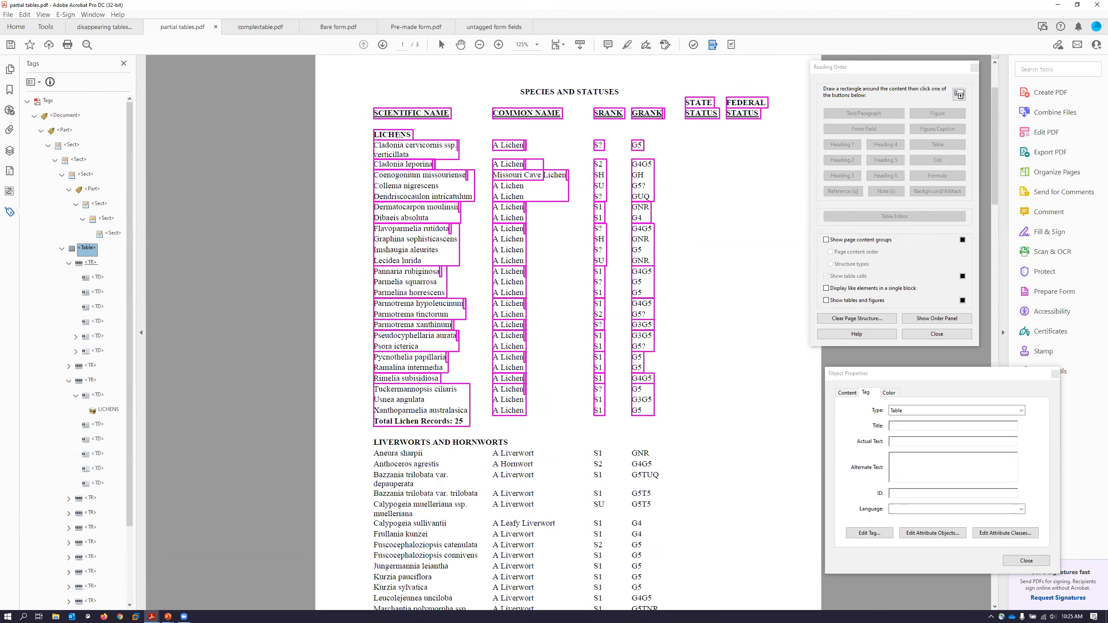
click(91, 263)
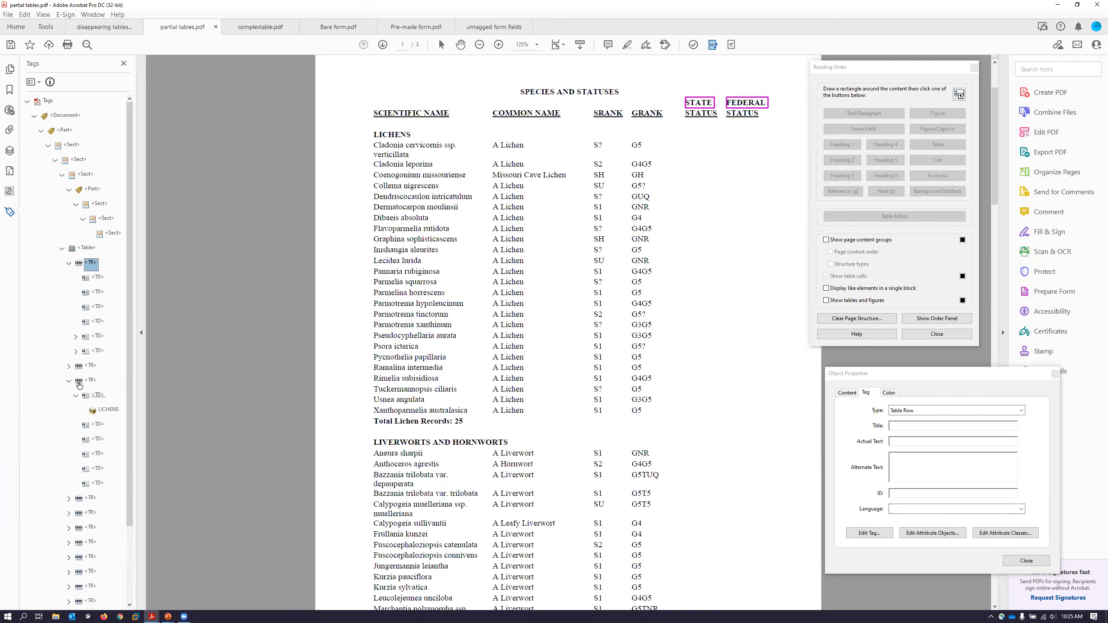
click(69, 366)
click(74, 454)
click(75, 439)
click(76, 351)
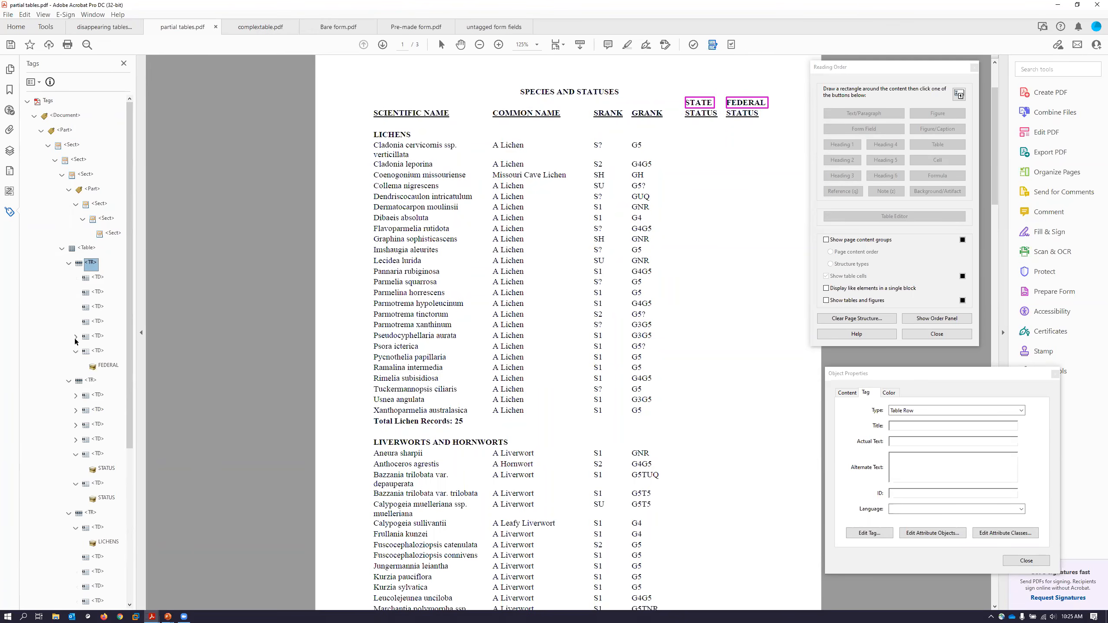
click(75, 336)
drag(108, 379, 89, 500)
drag(95, 360, 89, 456)
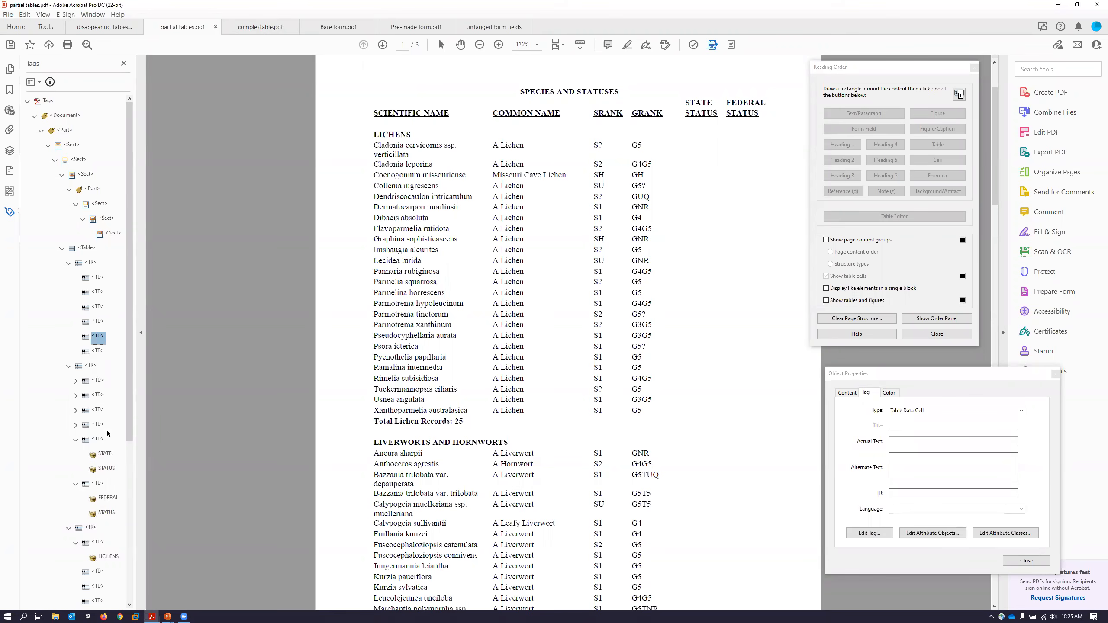
right_click(90, 264)
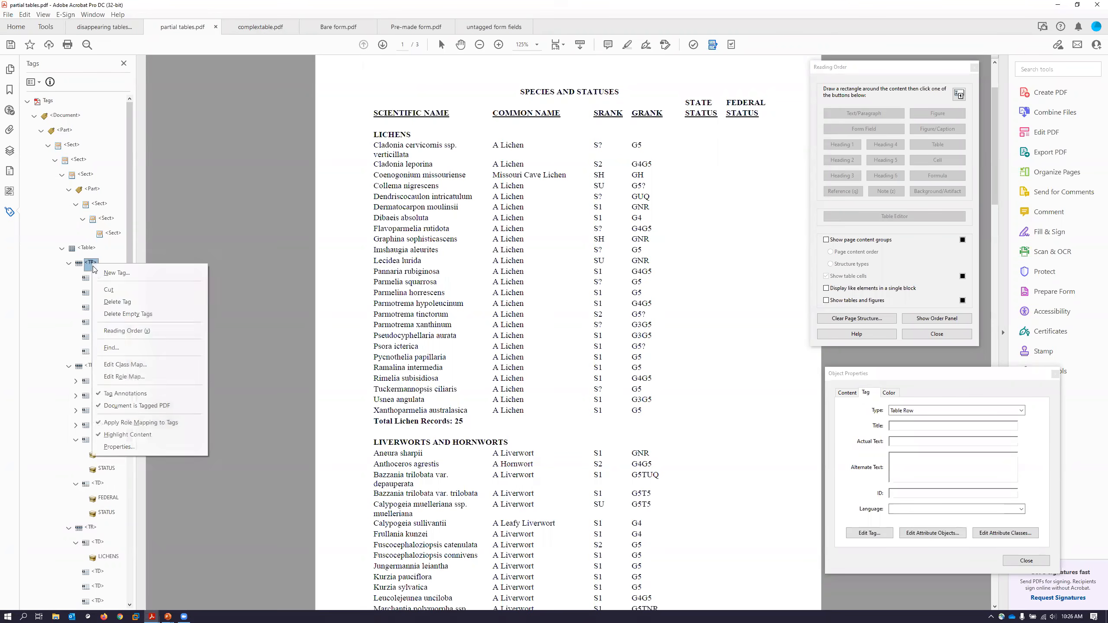
click(119, 302)
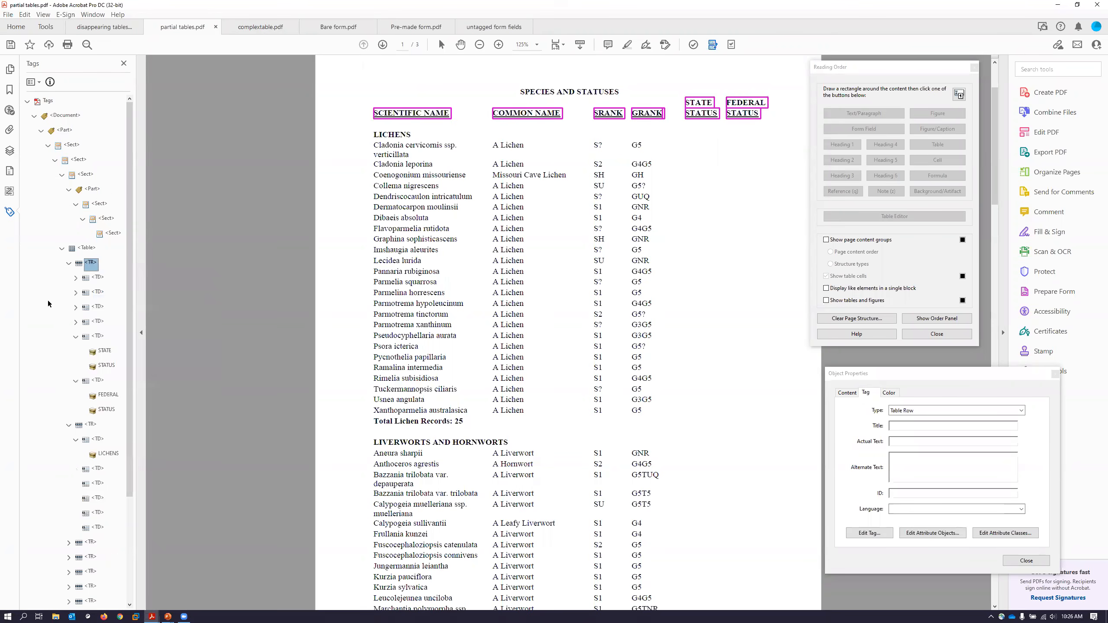
- Change all six cells of the column heading row from data cells to Table Header Cell
click(97, 279)
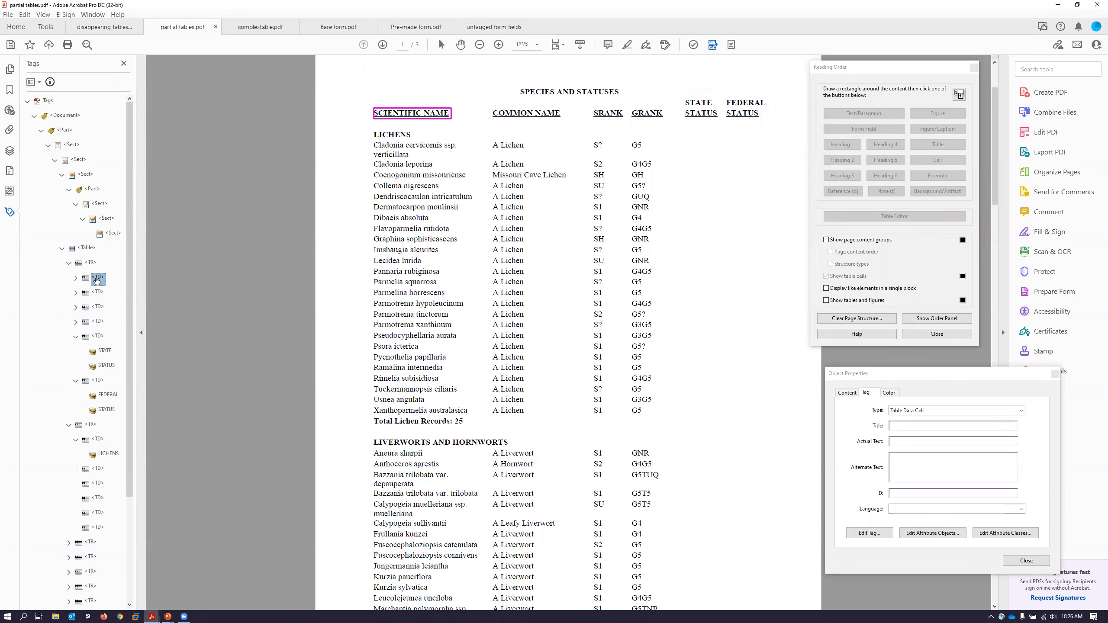
shift+click(97, 380)
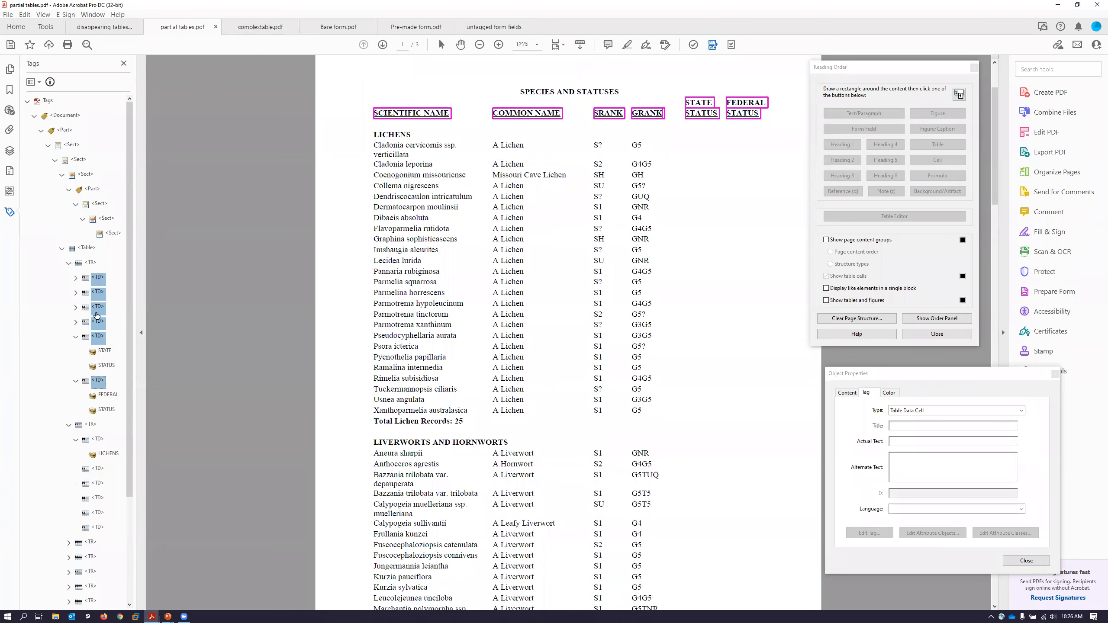
click(1021, 410)
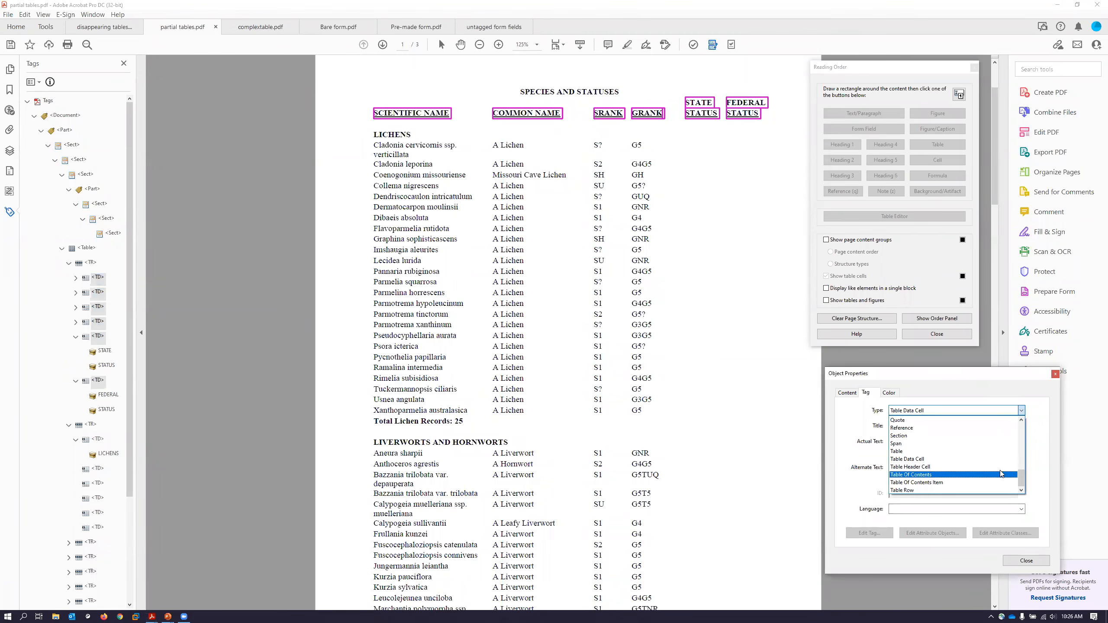
click(998, 466)
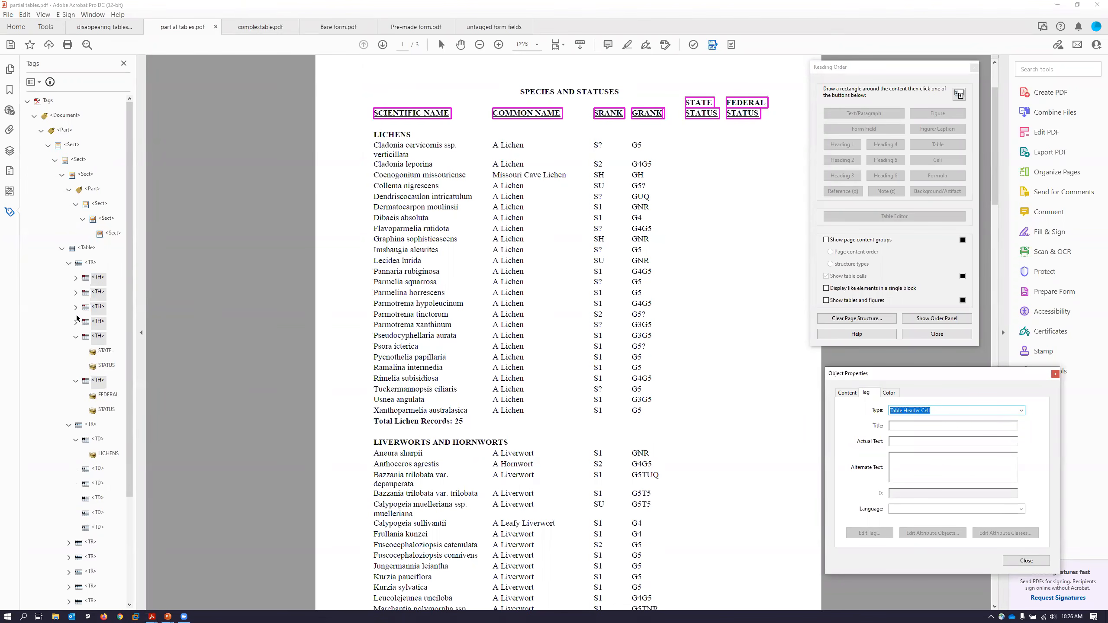
click(68, 264)
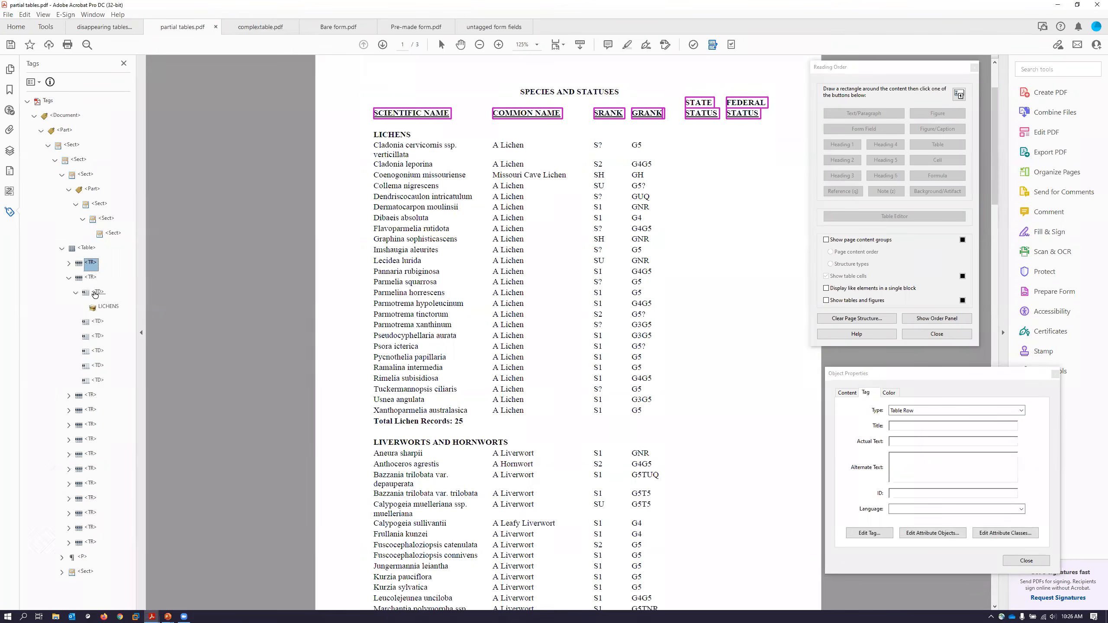
- Change the tag type of the cell containing LICHENS to Table Header Cell
click(108, 310)
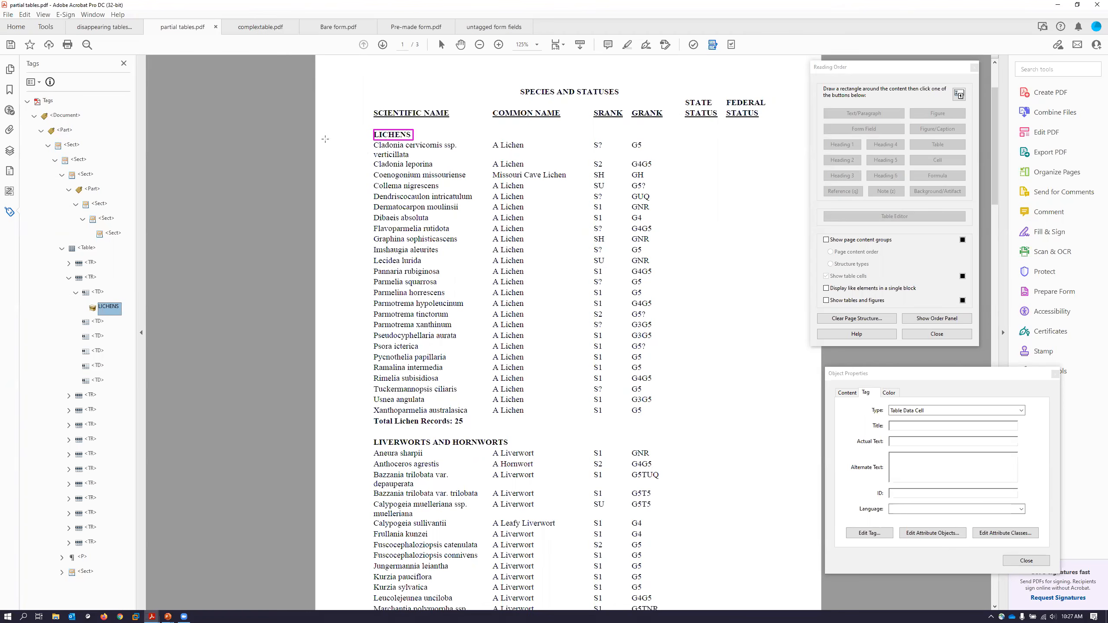
click(1021, 410)
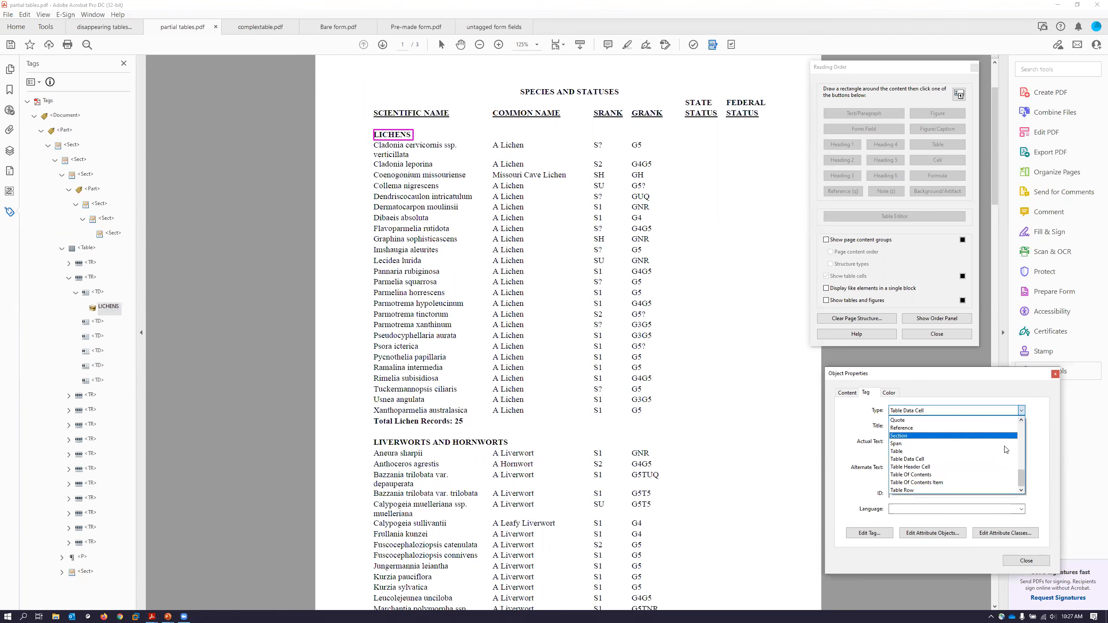
click(994, 469)
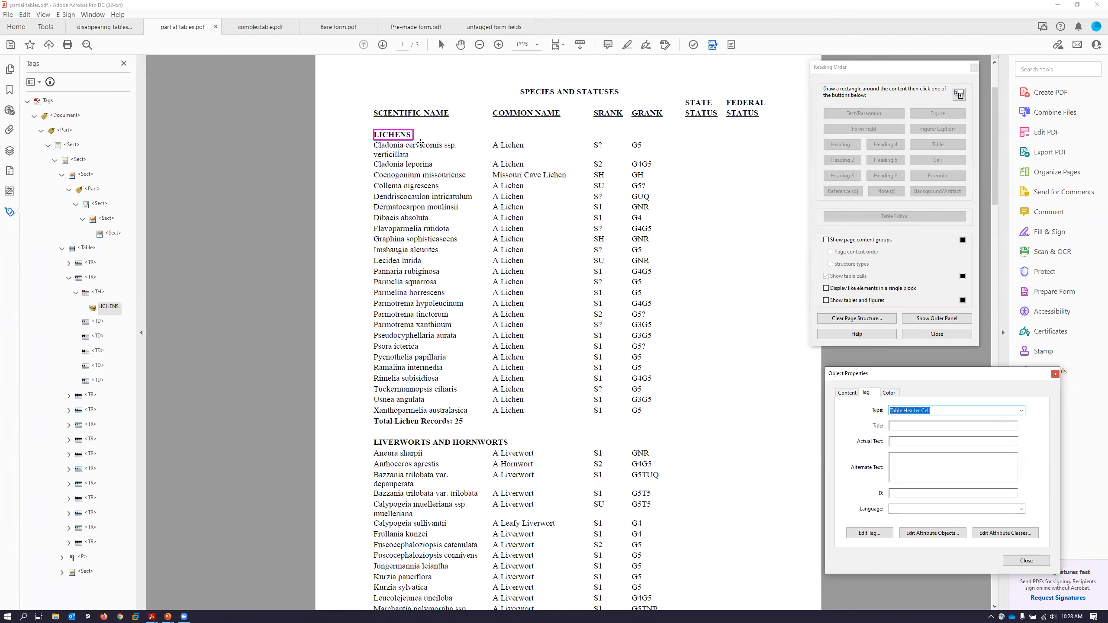
- Set the LICHENS header cell's column span to 6 in the Table Editor and accept the span change
right_click(394, 137)
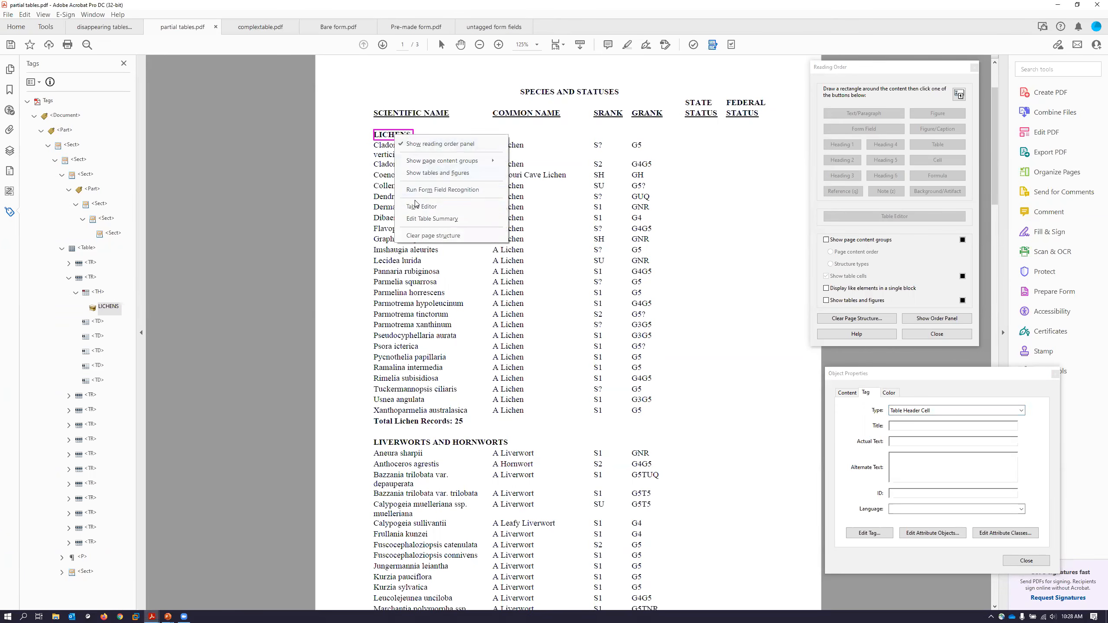
click(432, 207)
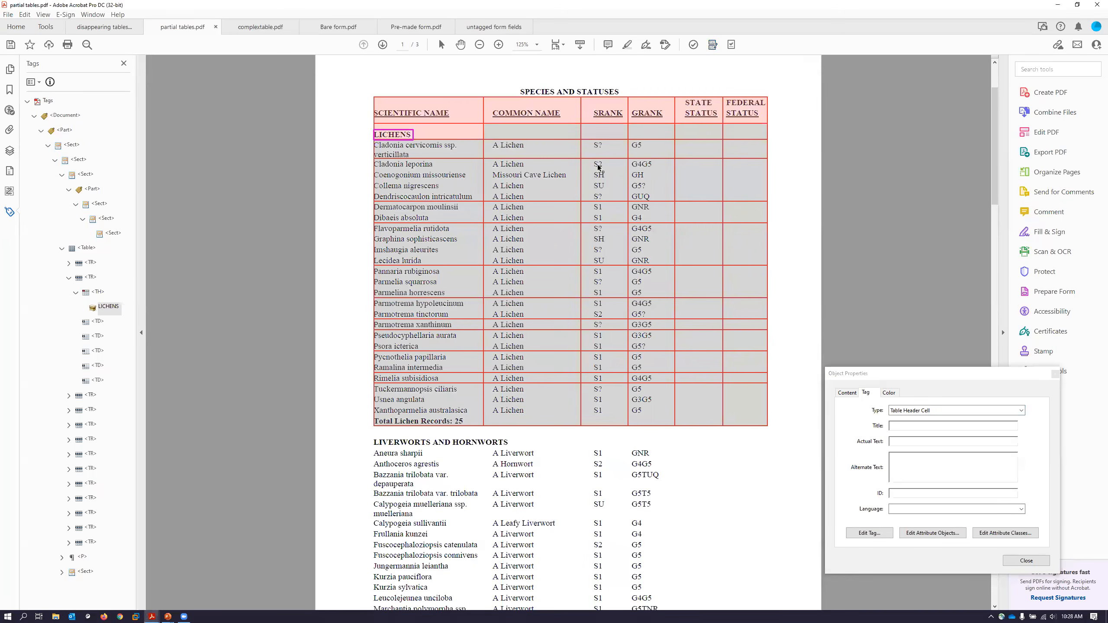
right_click(423, 133)
click(453, 143)
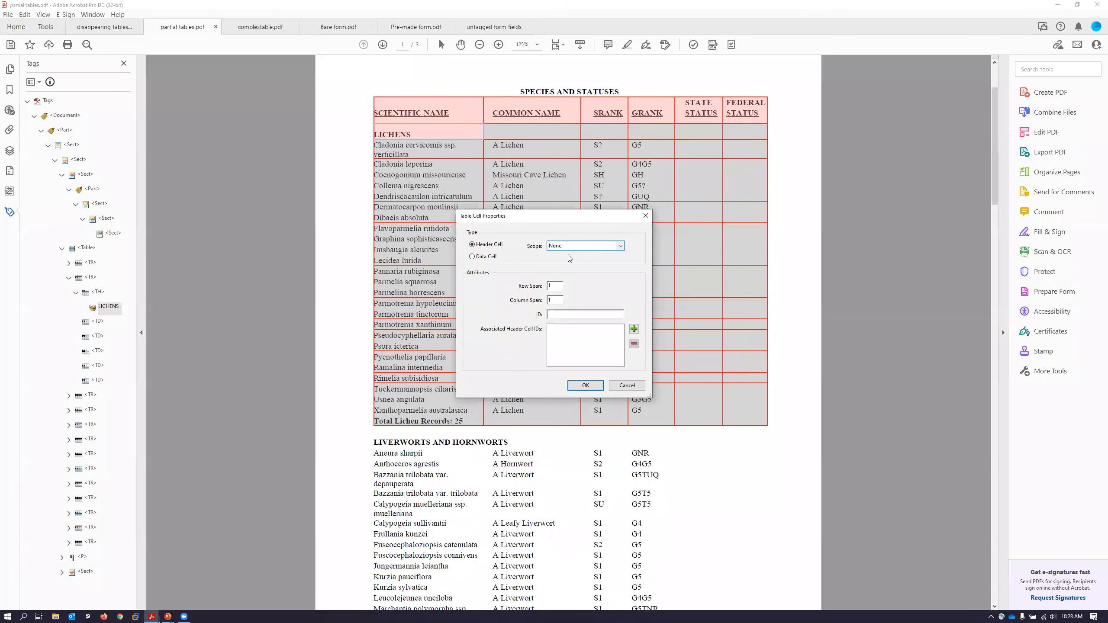
double_click(548, 299)
text(6)
click(585, 386)
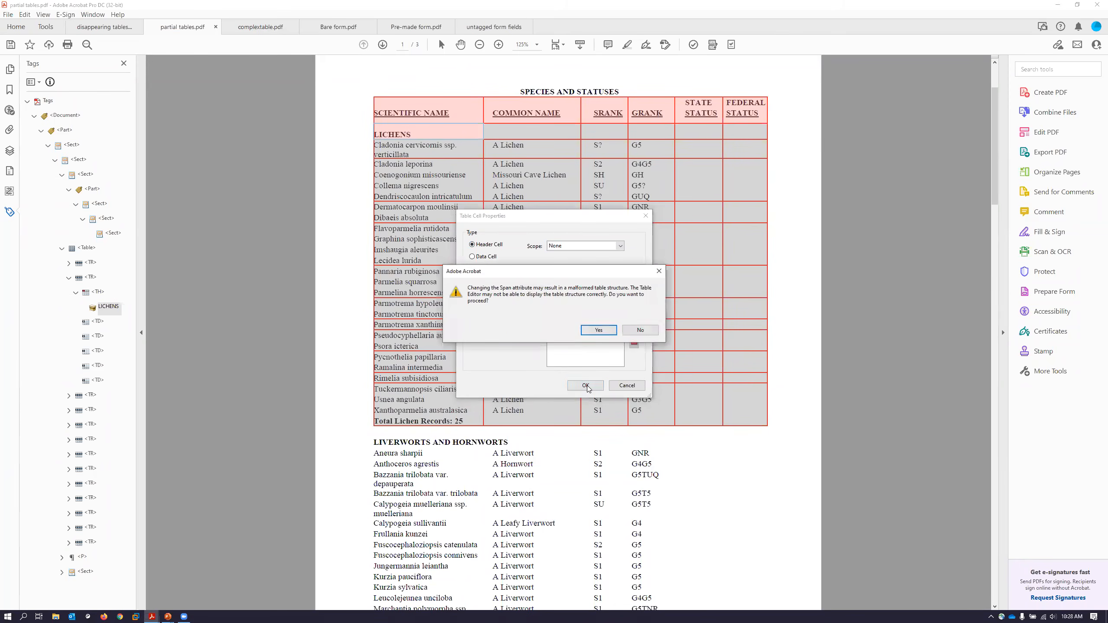
click(597, 330)
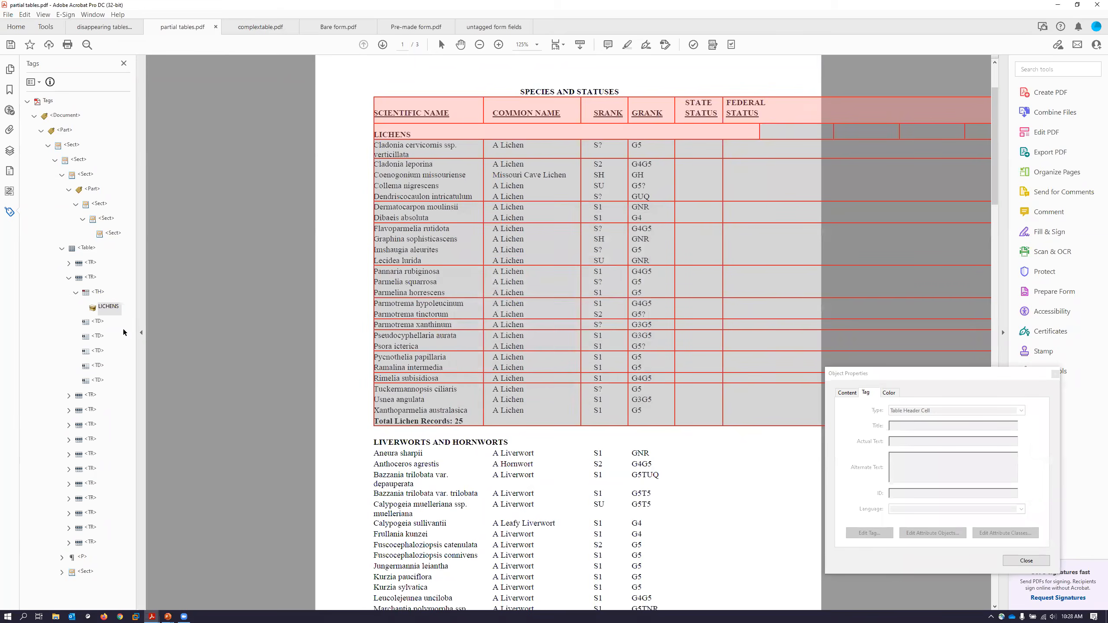
- Delete the five empty data cells that follow the header cell in the LICHENS row
click(96, 323)
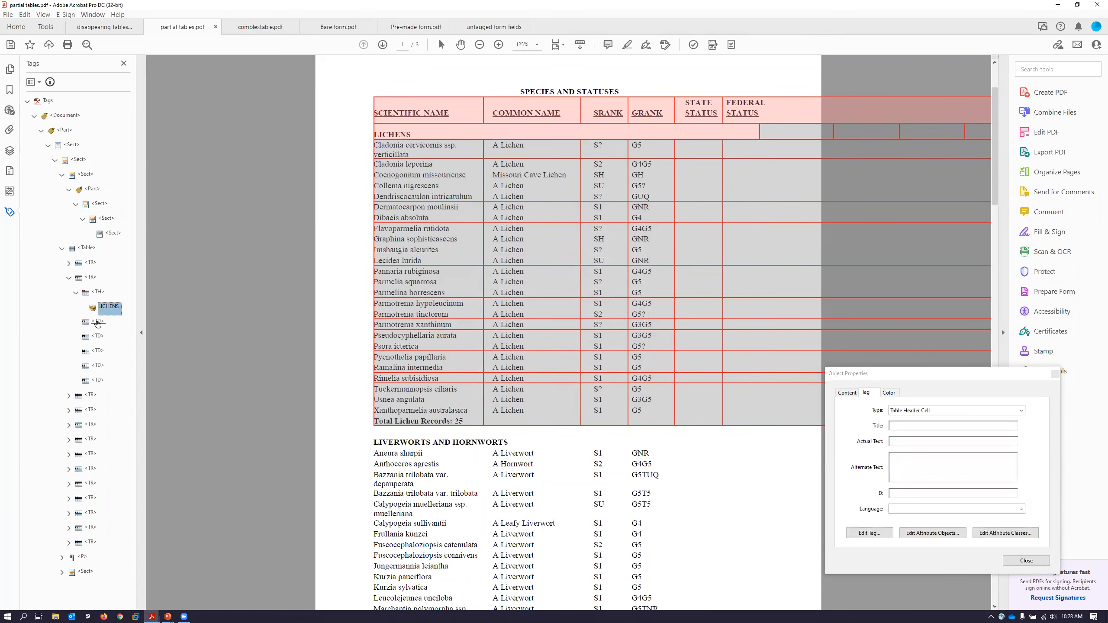
shift+click(98, 380)
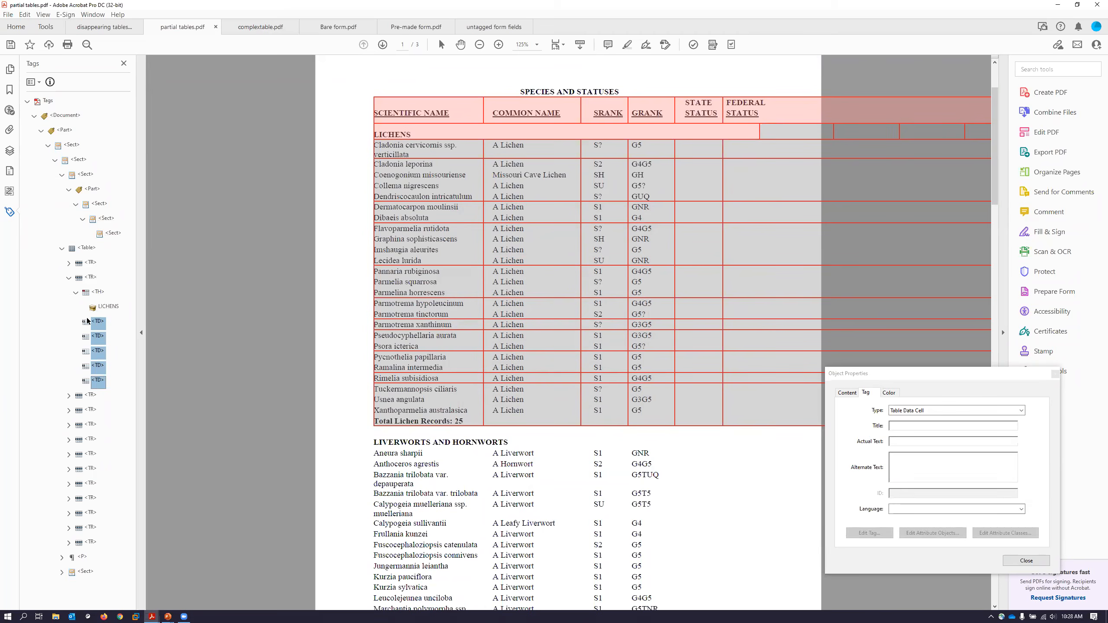
key(Delete)
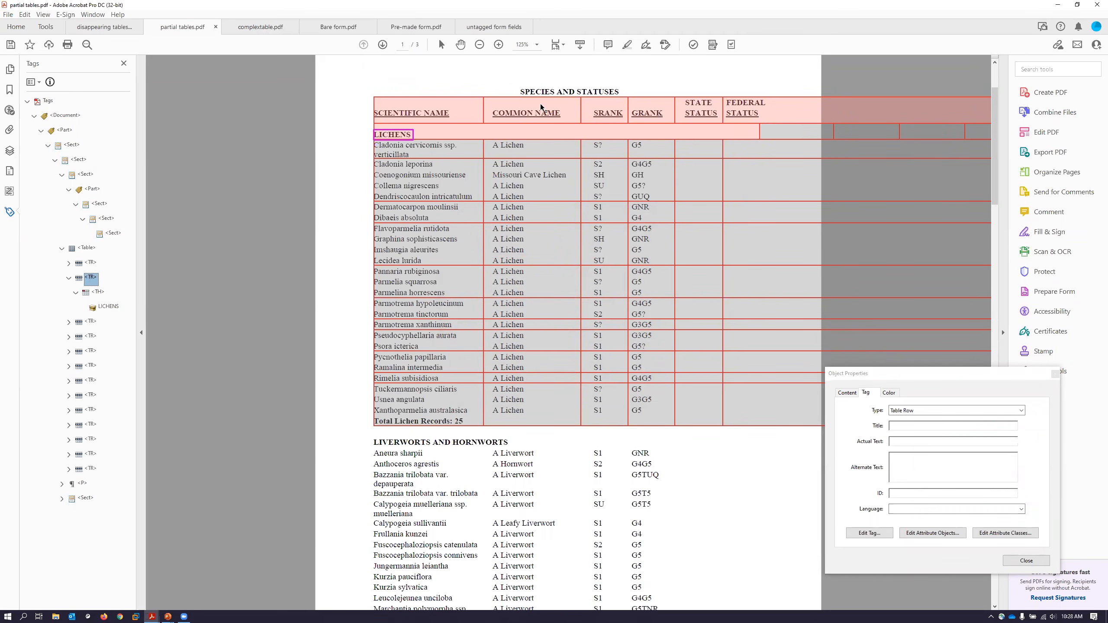
- Leave the Table Editor and reopen it on the LICHENS heading to refresh the table's cell layout
click(476, 77)
drag(366, 128, 416, 143)
right_click(393, 139)
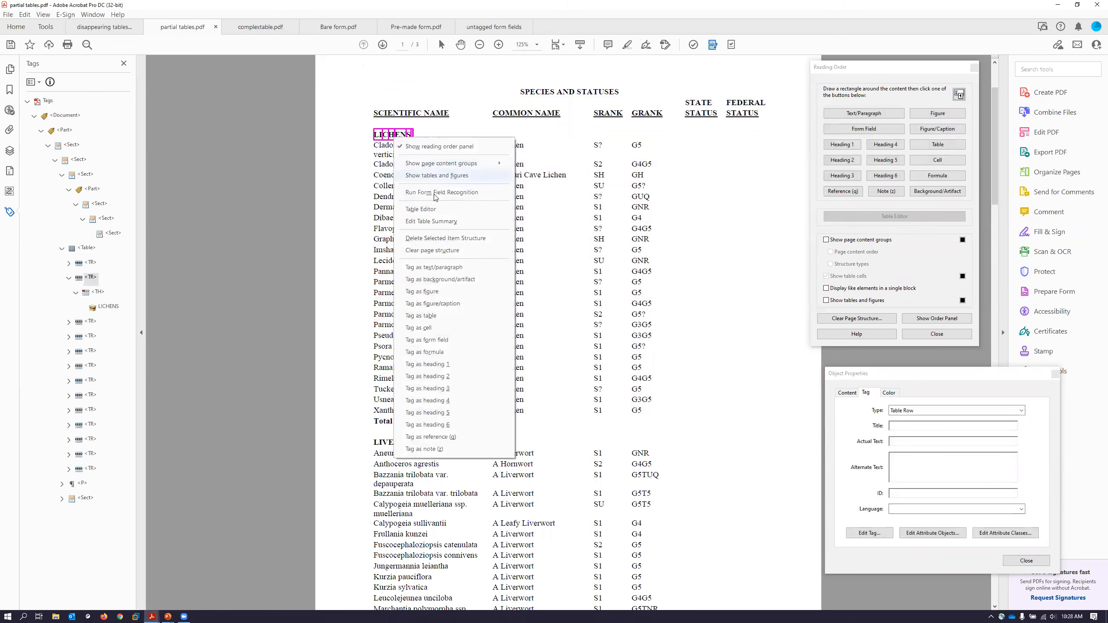
click(429, 208)
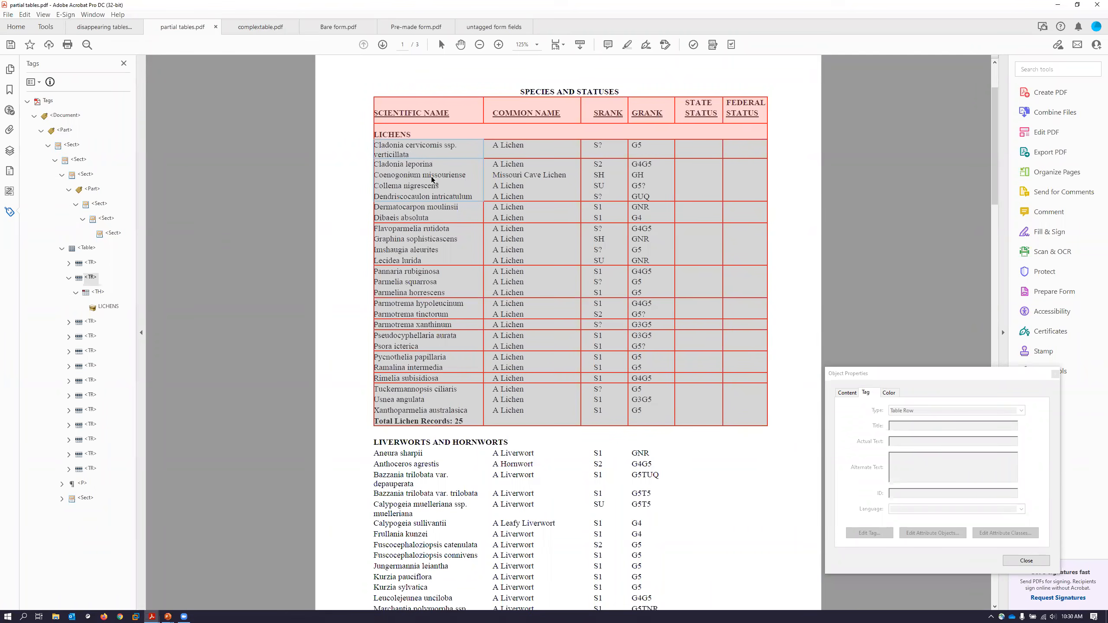
- Make all SCIENTIFIC NAME column cells below the LICHENS row header cells with Row scope
shift+click(428, 210)
shift+click(426, 243)
shift+click(418, 284)
shift+click(414, 314)
shift+click(416, 326)
shift+click(418, 337)
shift+click(417, 362)
shift+click(415, 378)
shift+click(408, 400)
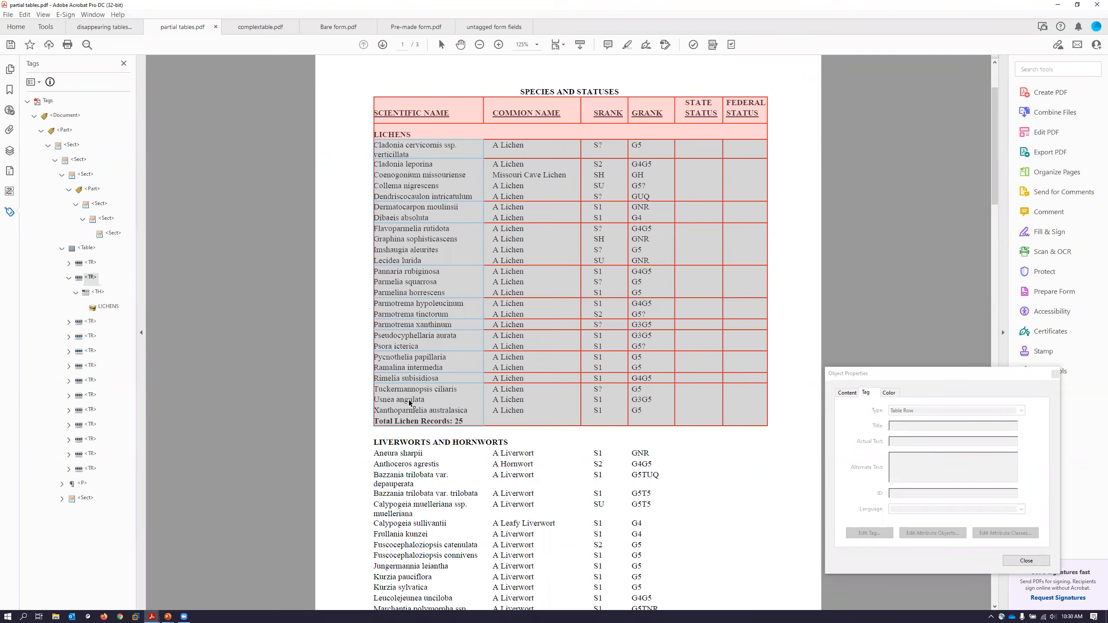
right_click(452, 252)
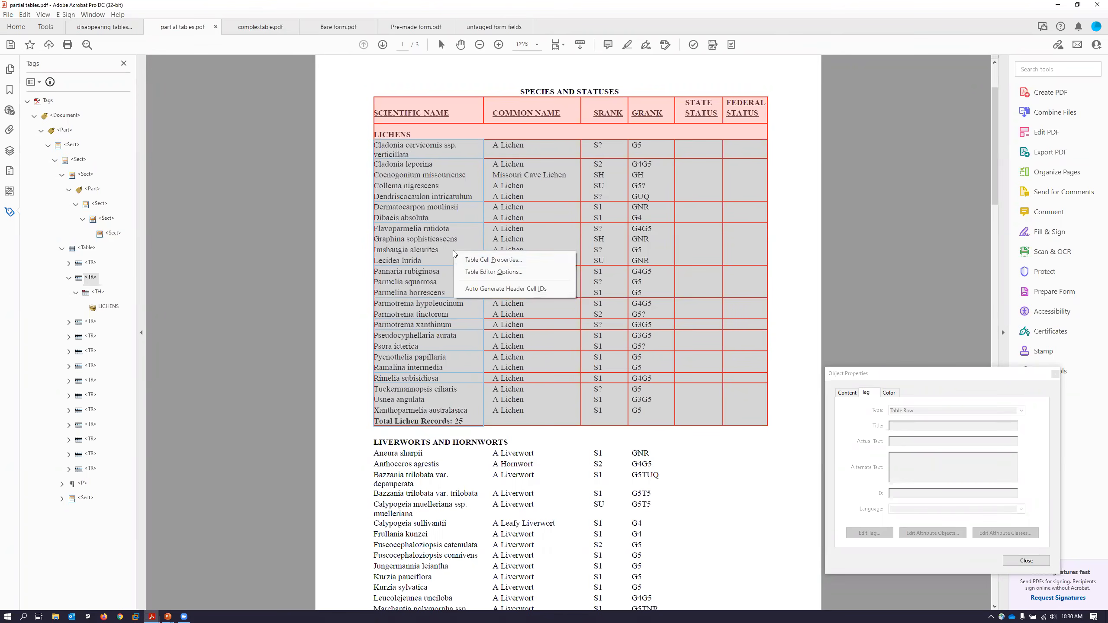
click(476, 260)
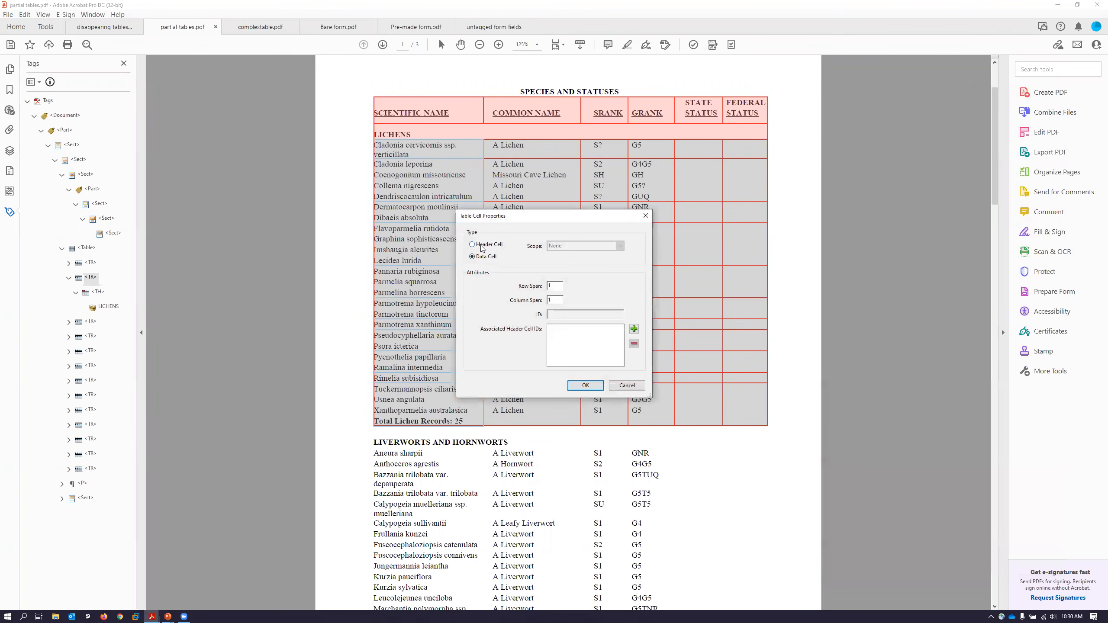
click(473, 244)
click(620, 247)
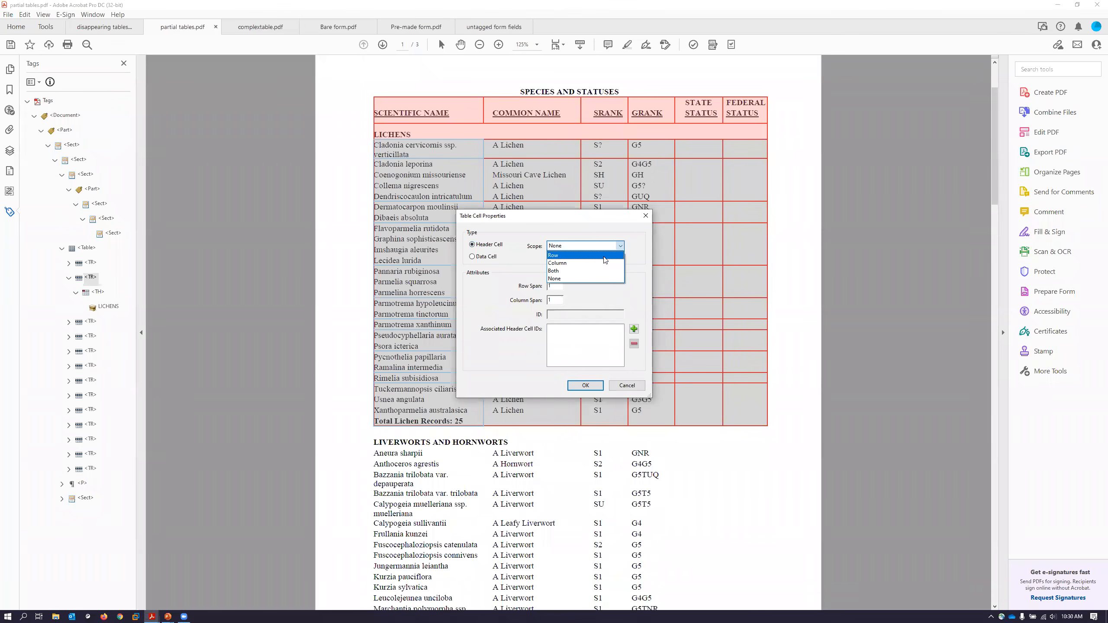
click(609, 264)
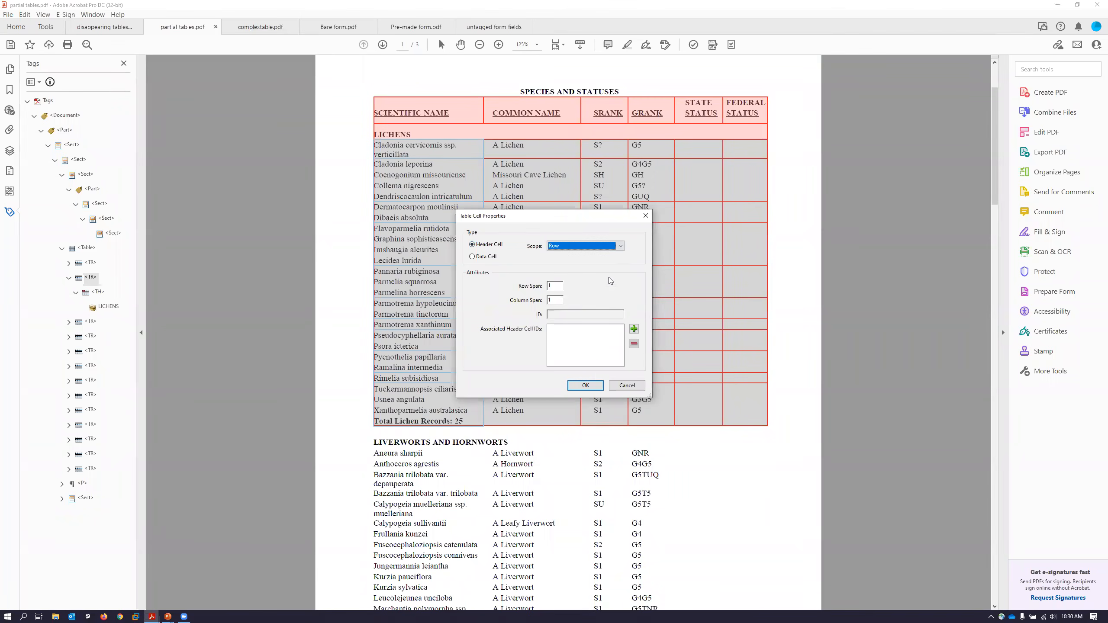
click(586, 386)
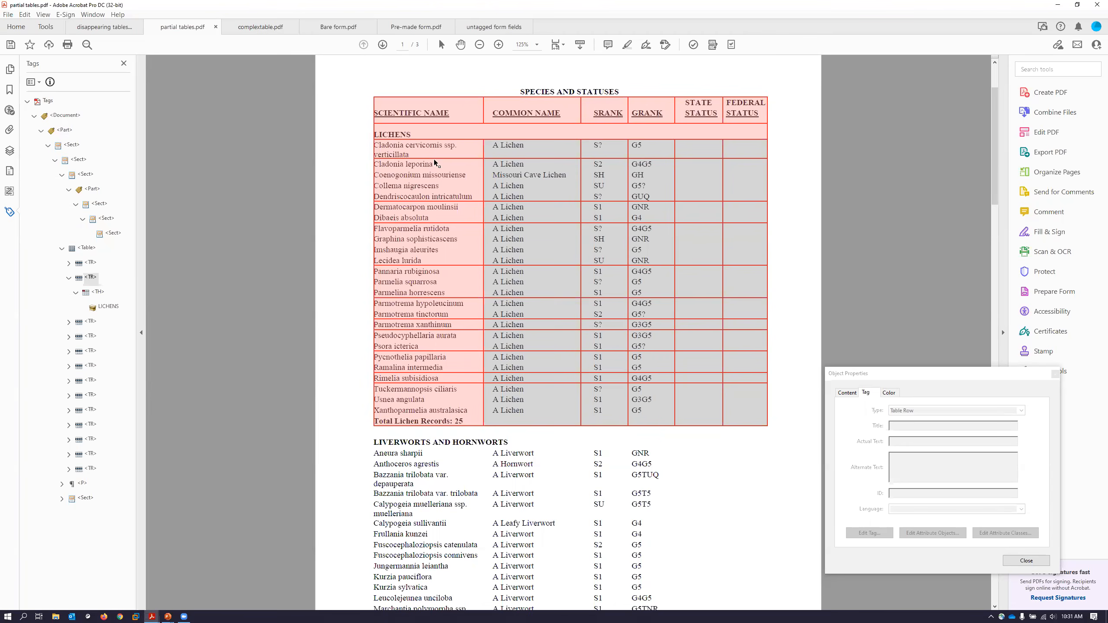
- Auto-generate header cell IDs for the lichen table and select the first A Lichen data cell
right_click(447, 134)
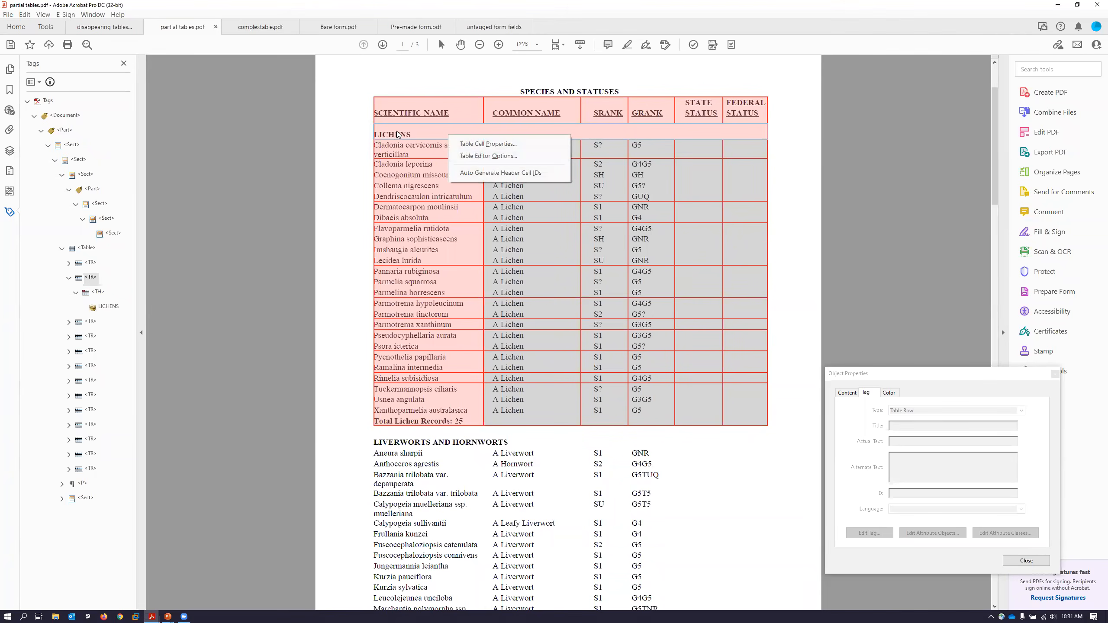
click(483, 172)
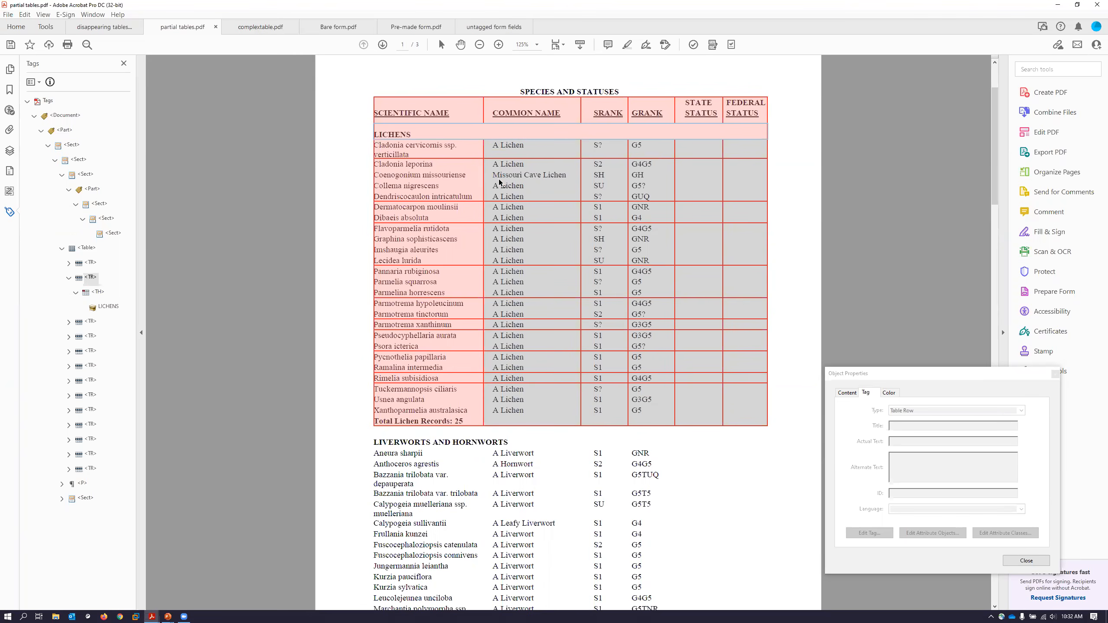
click(517, 145)
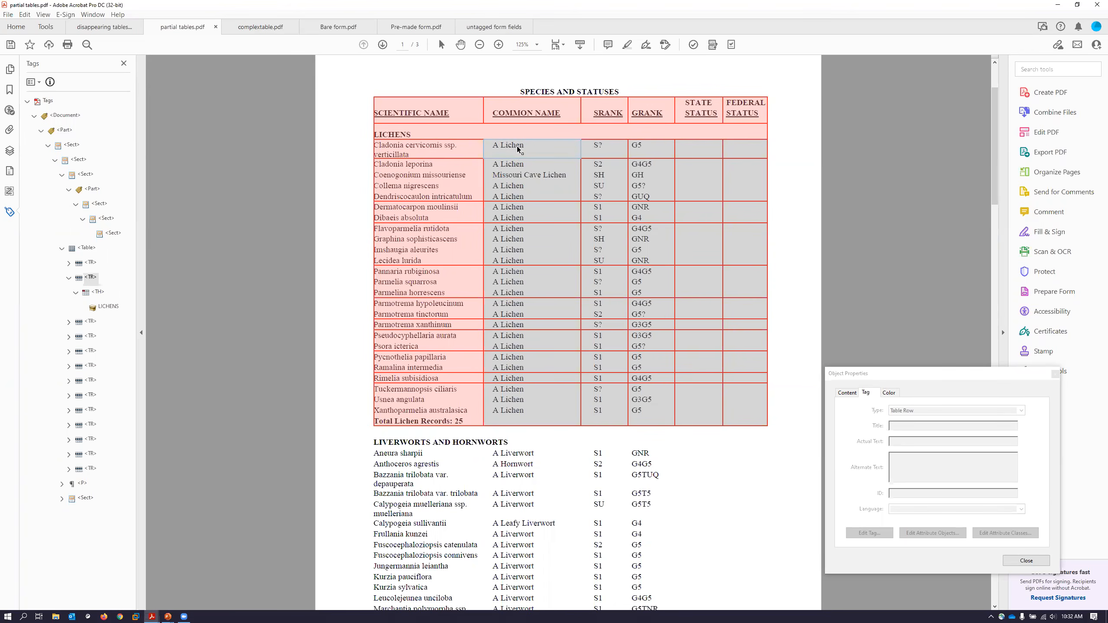
- Associate the first A Lichen data cell with the COMMON NAME column header ID, R1C2_COMMON N
right_click(517, 148)
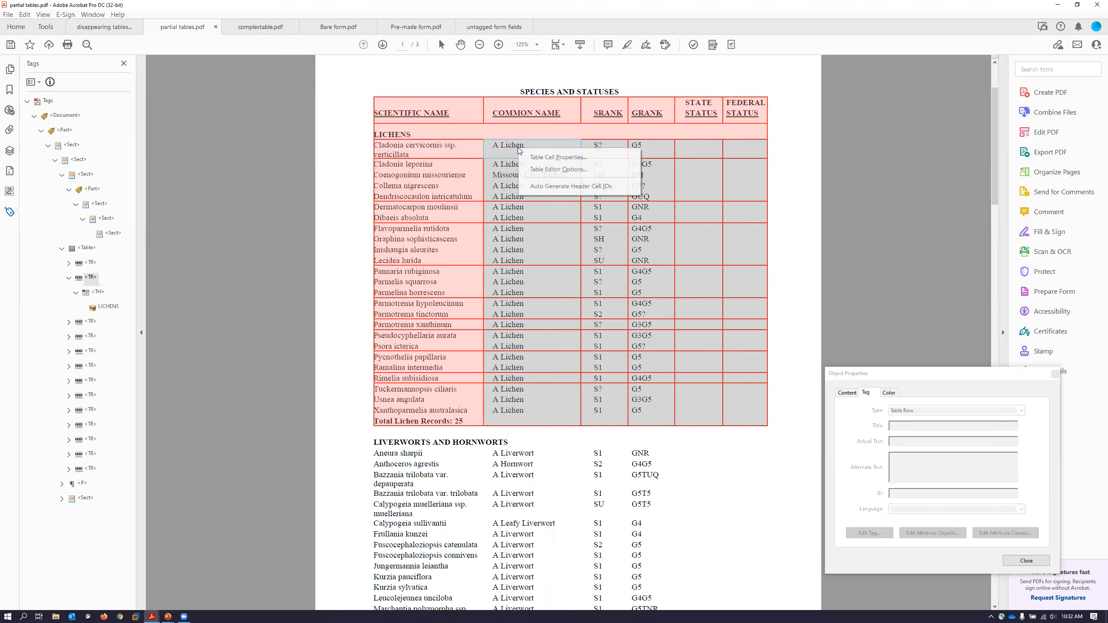
click(554, 158)
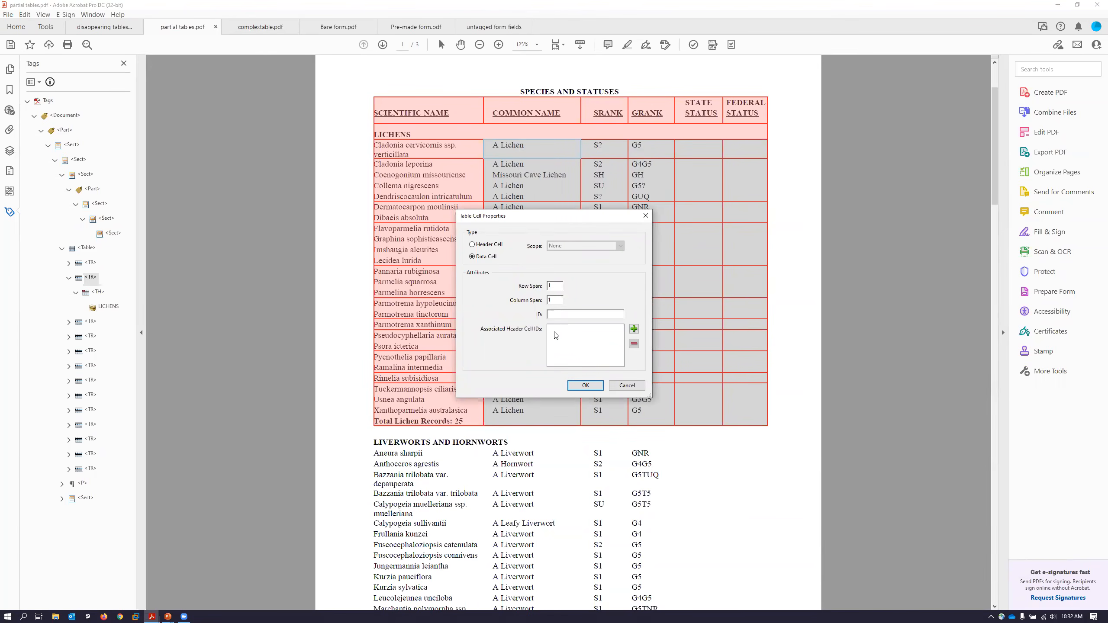
click(634, 328)
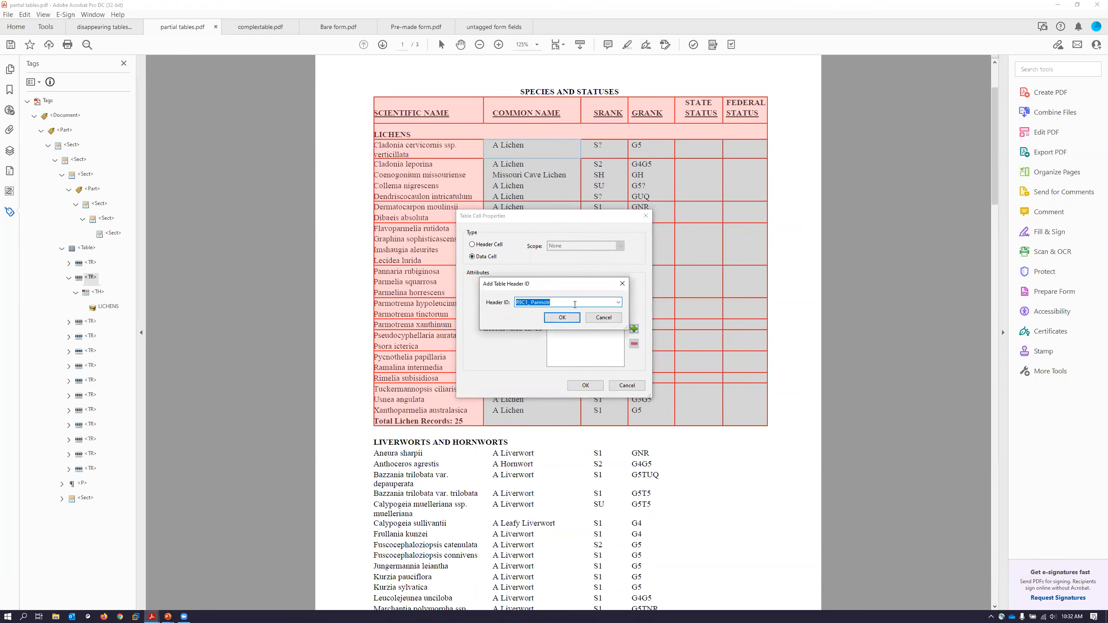
click(618, 302)
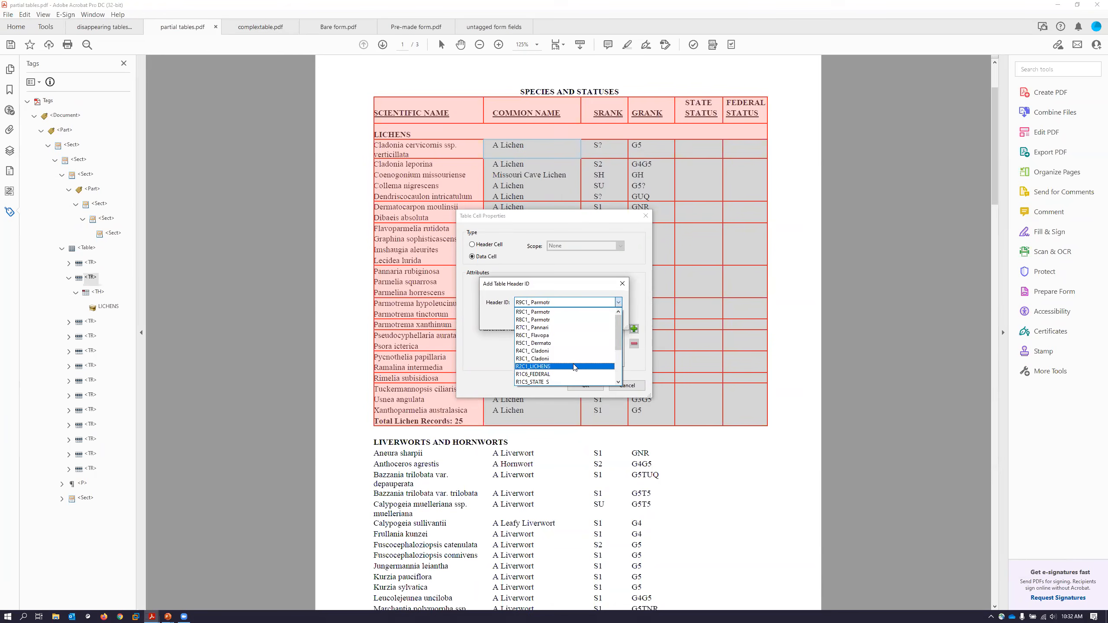
scroll(567, 356, down, 3)
click(565, 343)
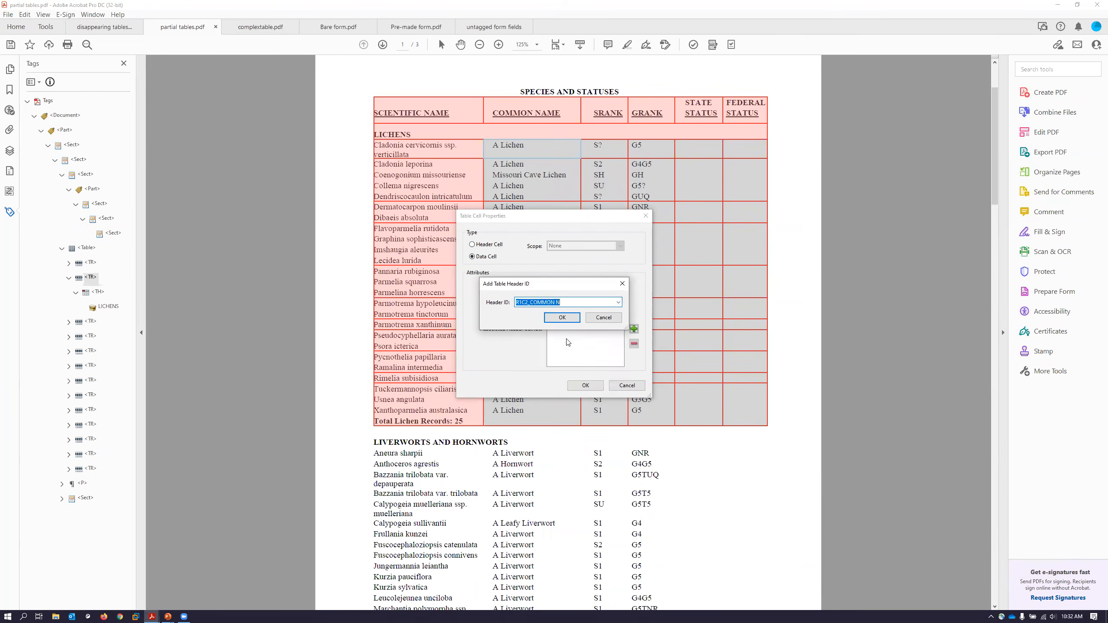
click(565, 319)
- Add R2C1_LICHENS and the R3C1 Cladonia row header to the same cell's associated header IDs and apply the cell properties
click(633, 329)
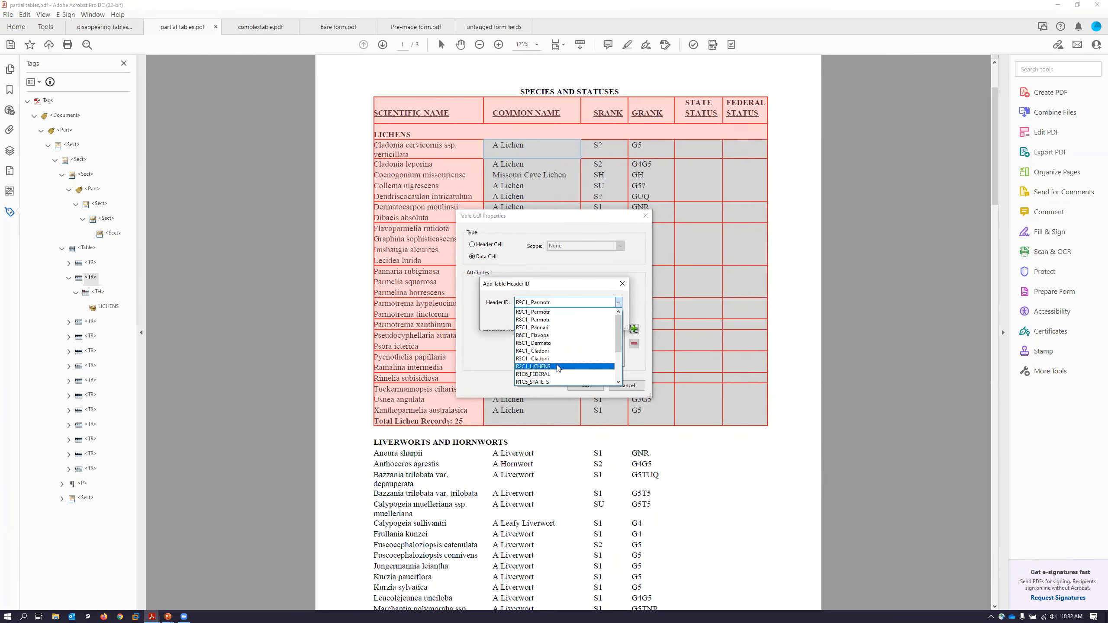
click(557, 367)
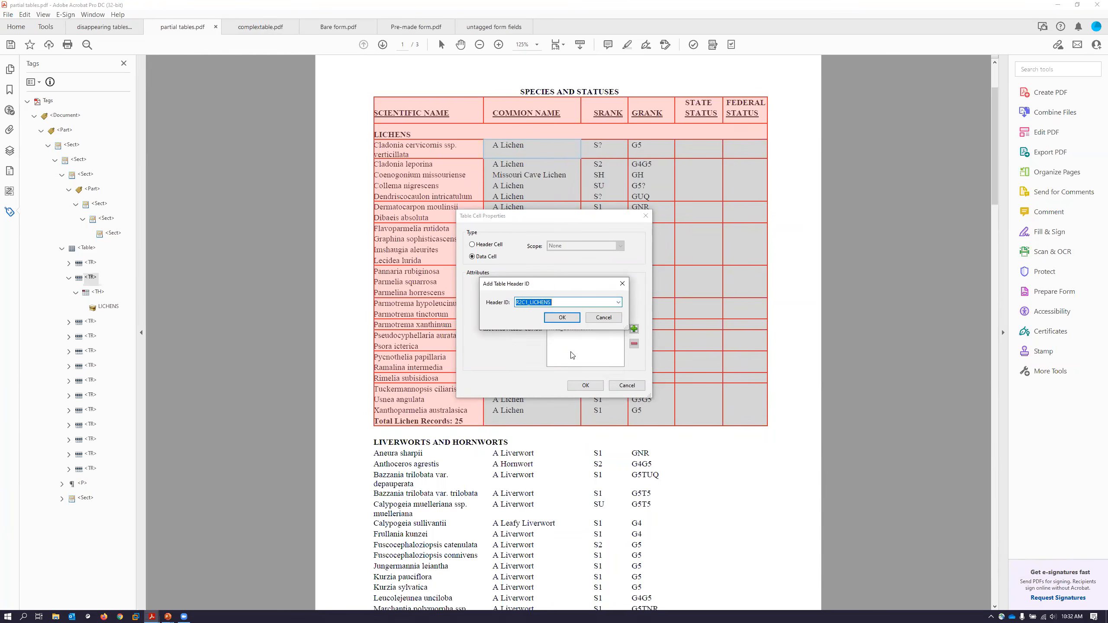
click(561, 317)
click(634, 329)
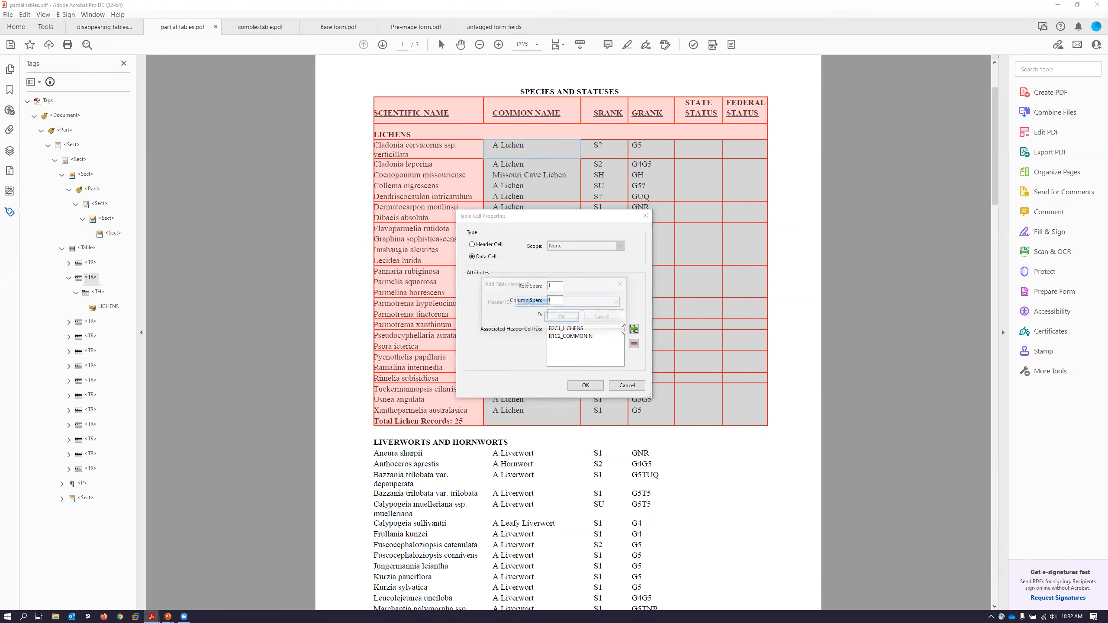
click(618, 302)
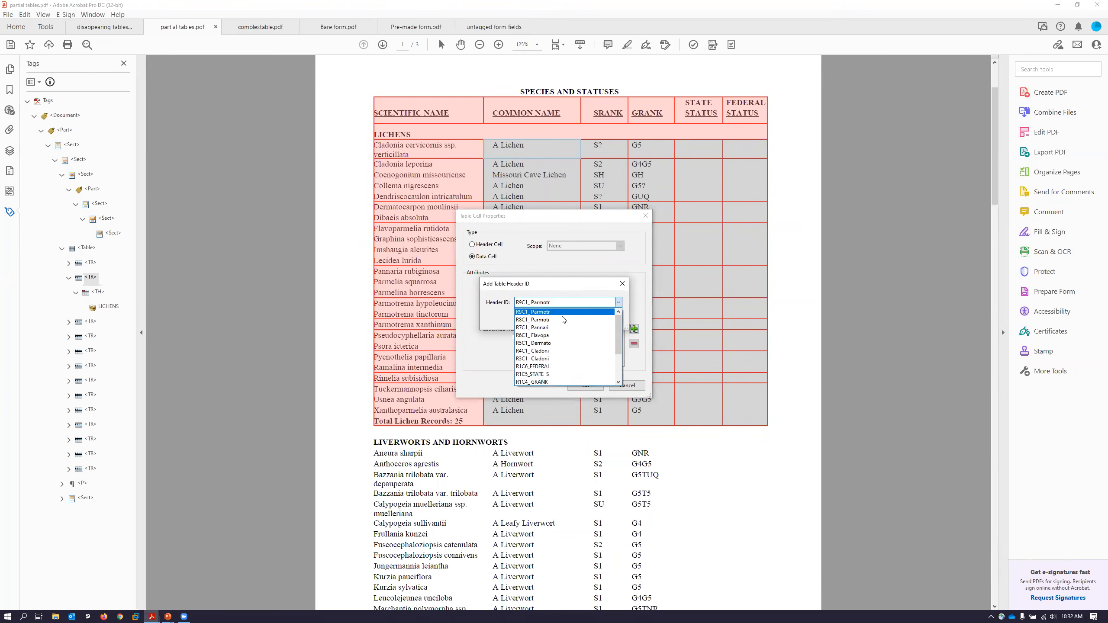
click(540, 358)
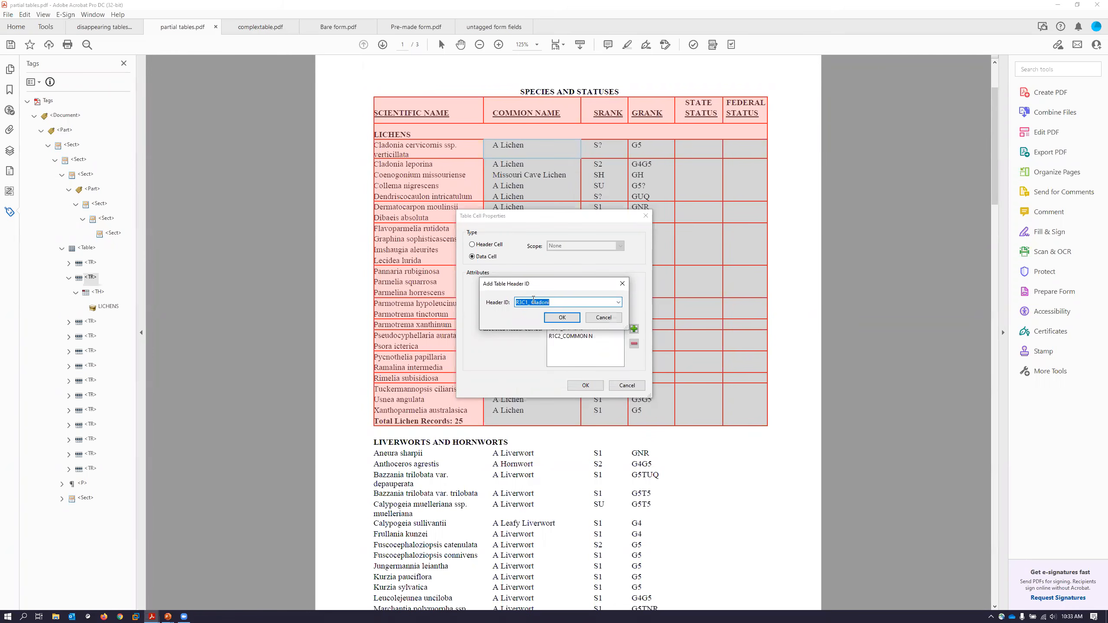
click(562, 317)
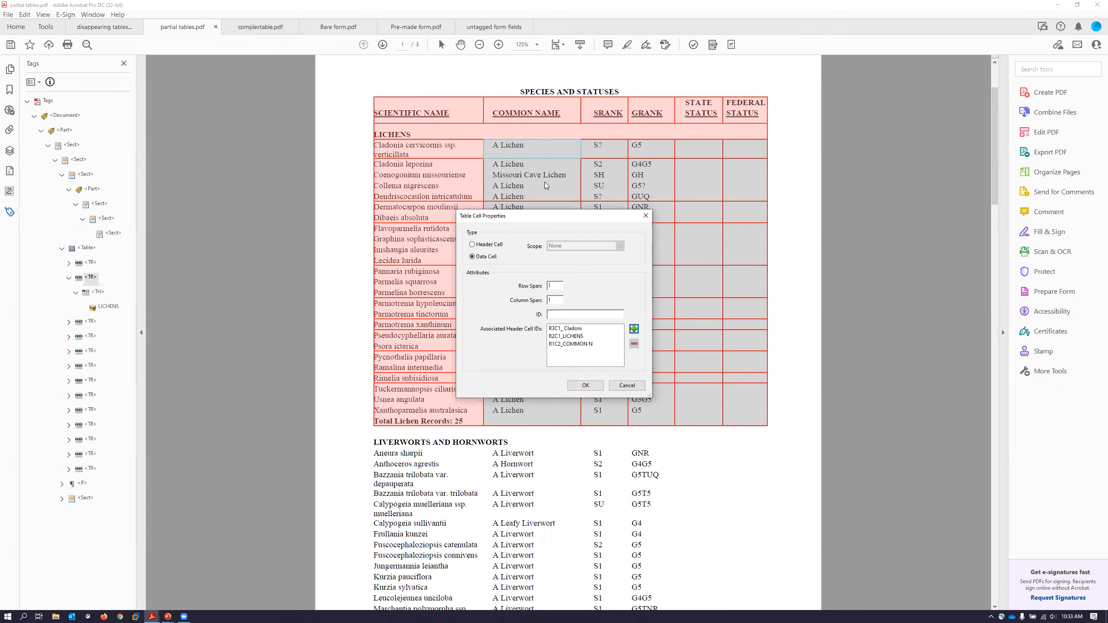
click(585, 385)
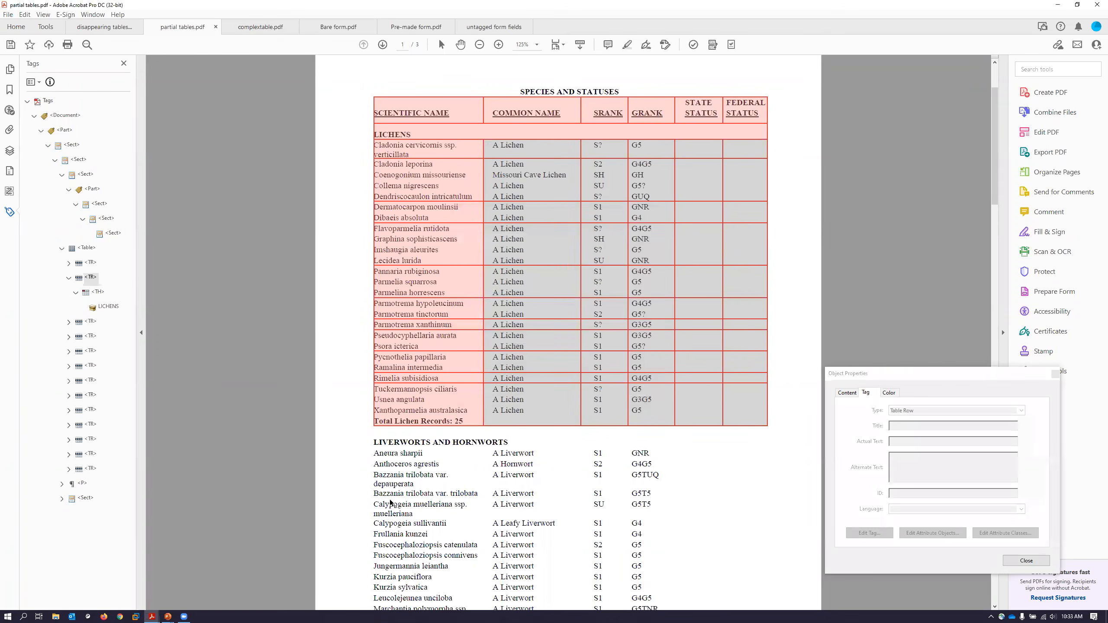
- Examine the liverwort, hornwort and moss tables that continue below the lichen table and onto page 2
scroll(453, 478, down, 10)
scroll(453, 479, down, 1)
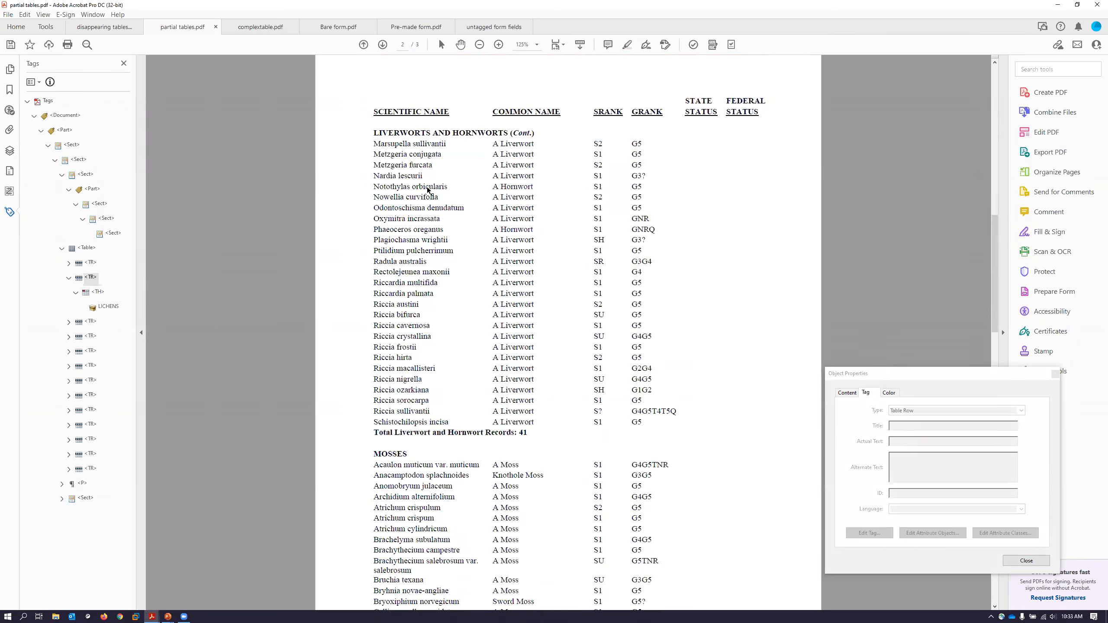
scroll(440, 484, down, 1)
scroll(439, 484, down, 2)
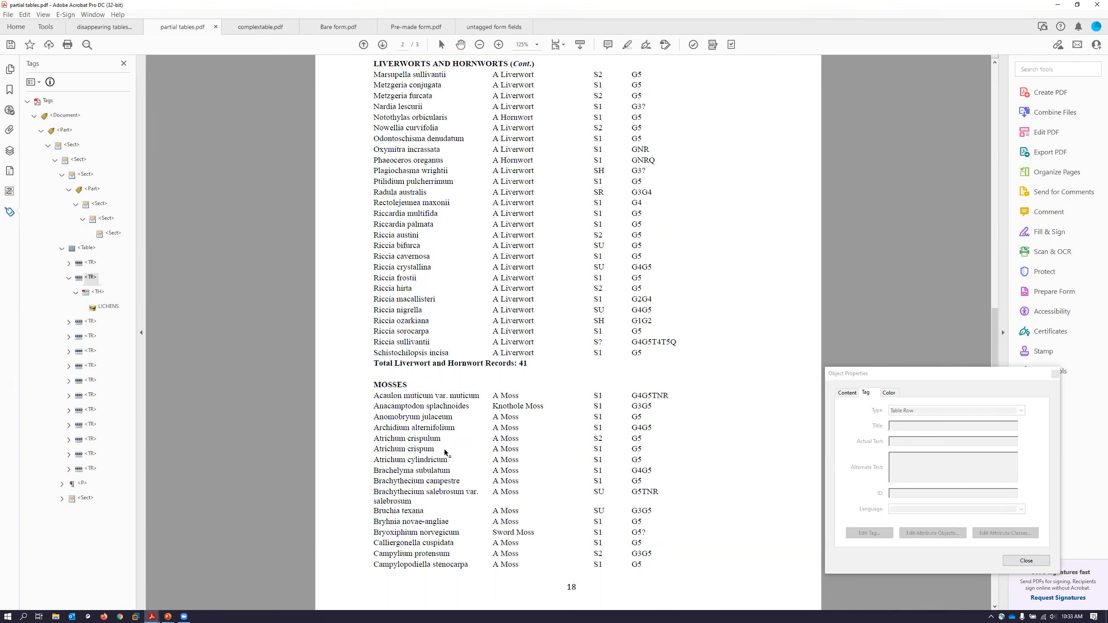
scroll(445, 451, up, 12)
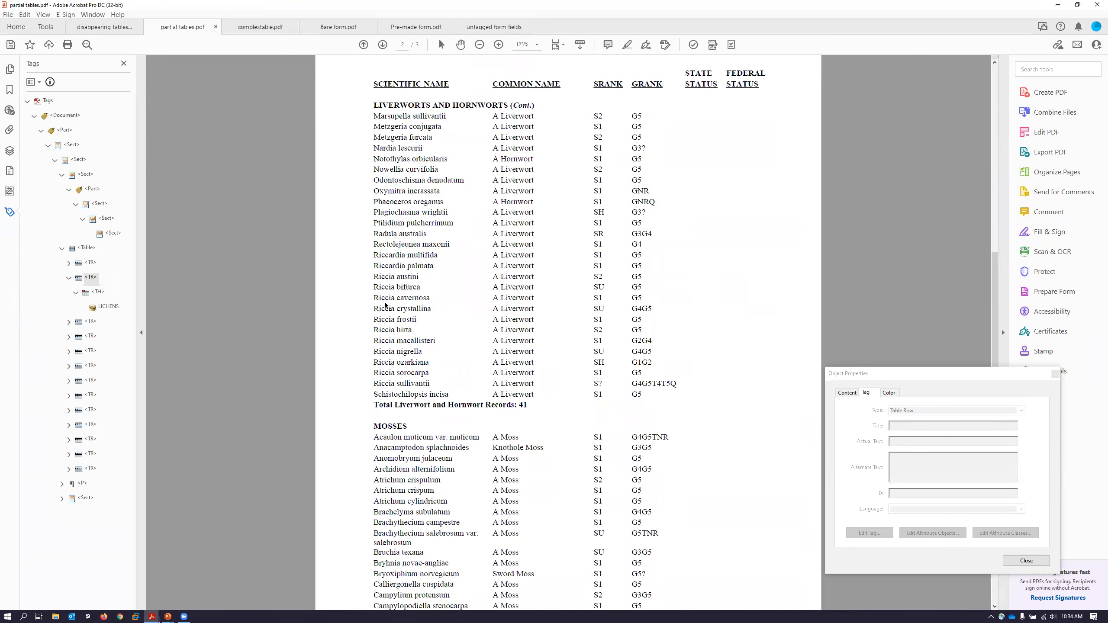
scroll(389, 299, up, 2)
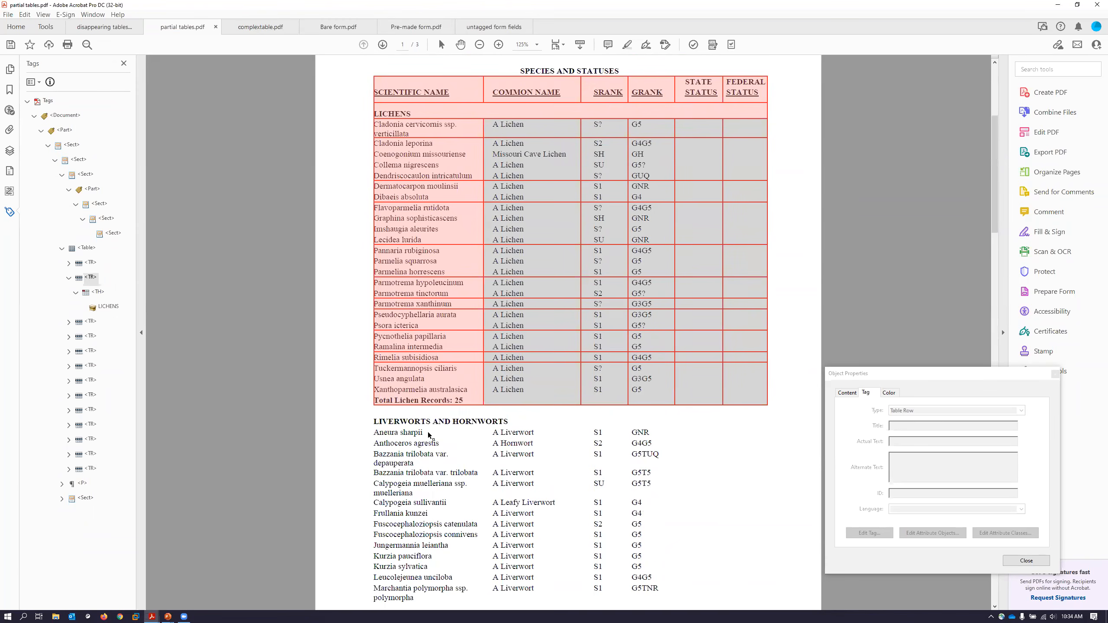
scroll(432, 442, down, 2)
scroll(431, 442, down, 15)
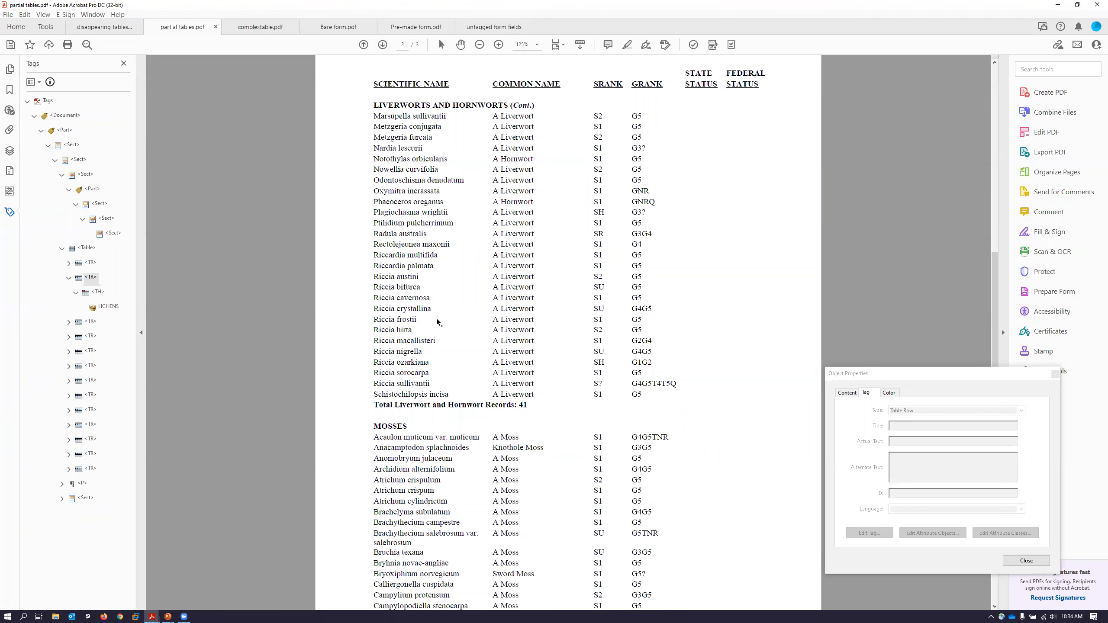
- Switch to the A11yPDF.pptx slide show in PowerPoint and advance to the Fixing forms slide
key(super)
key(Escape)
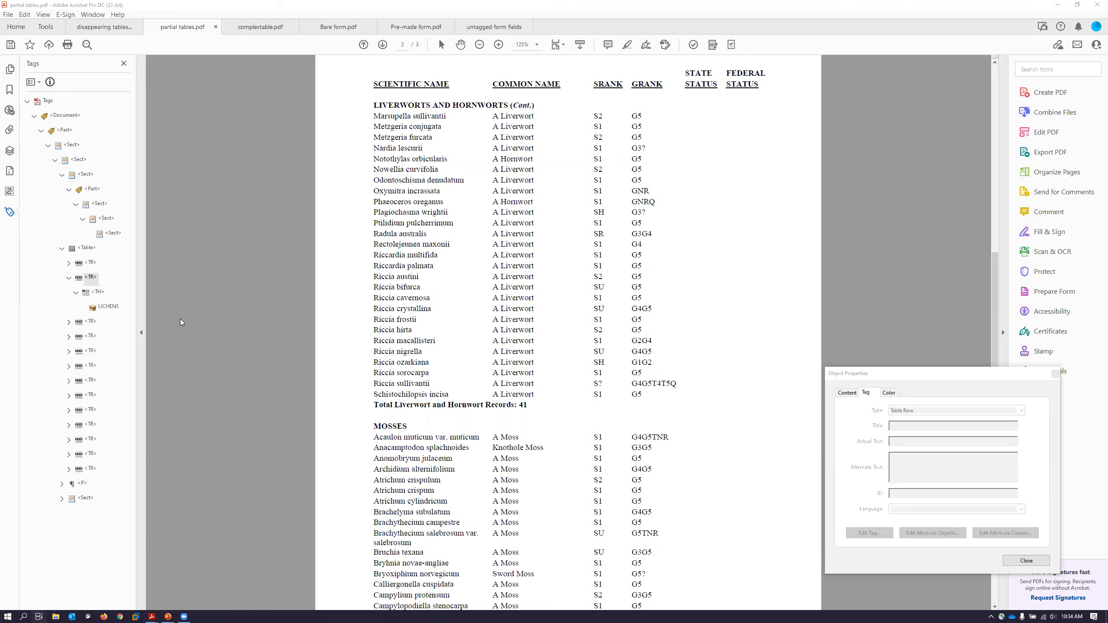
key(super+Tab)
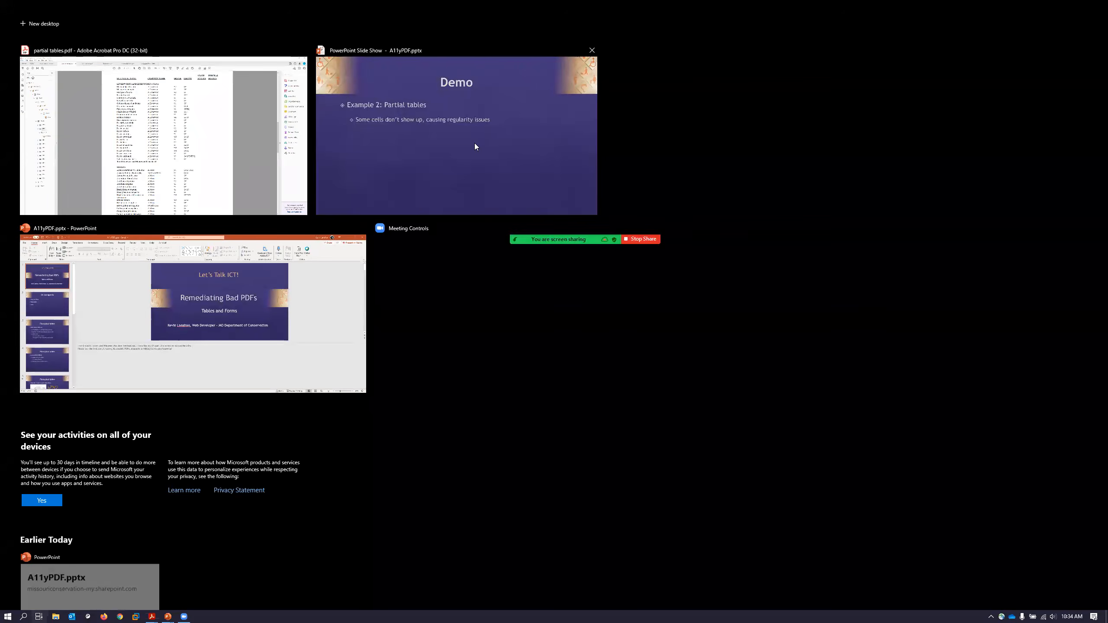
click(474, 142)
key(Right)
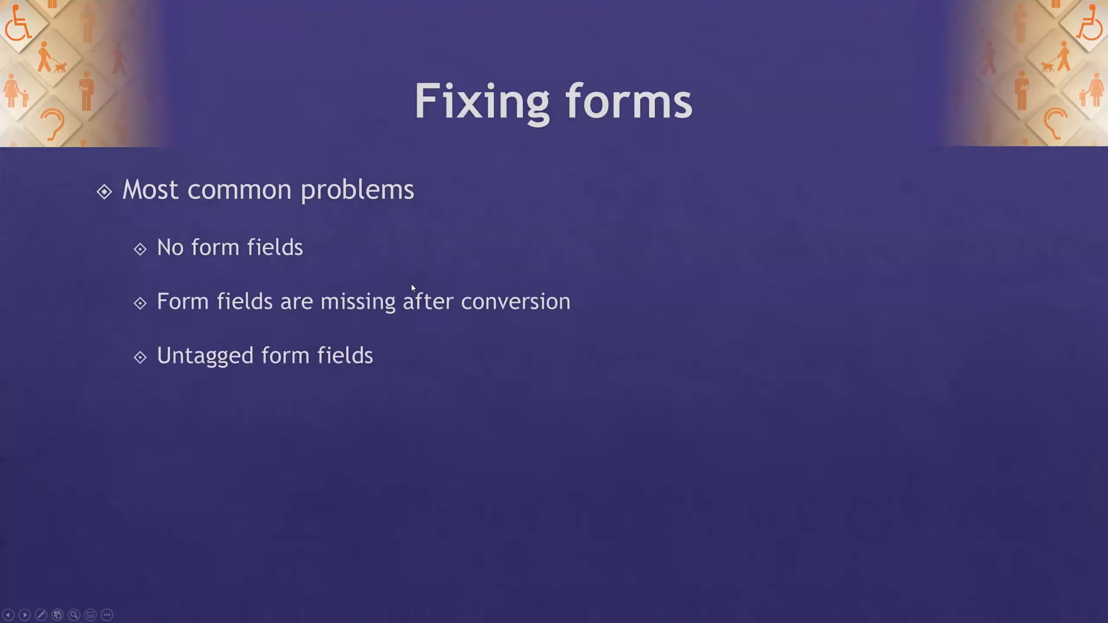
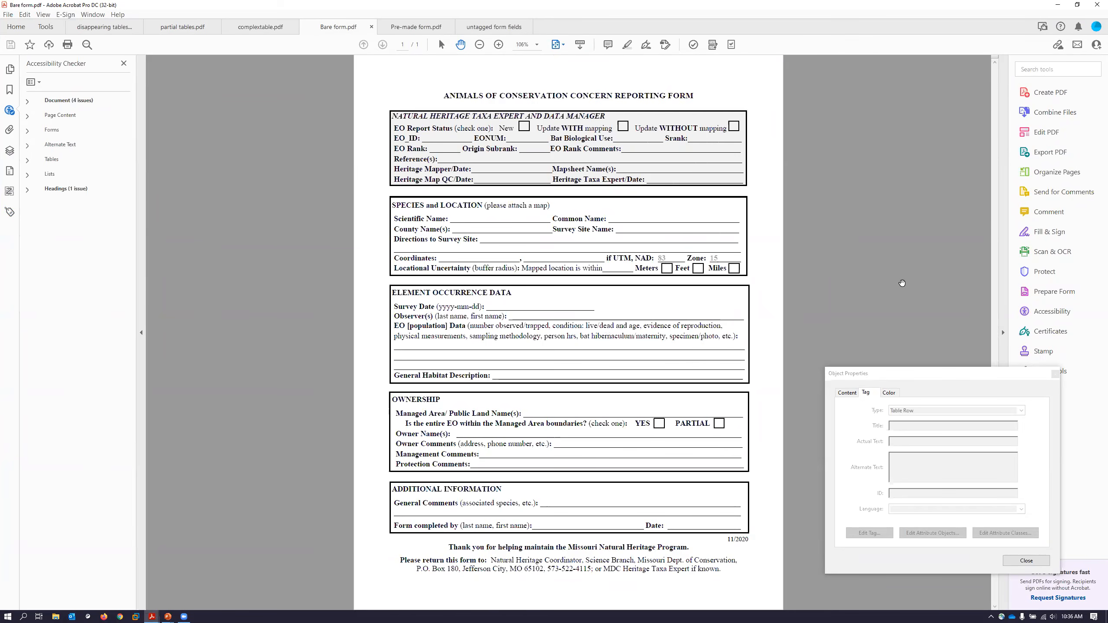
- Move the Object Properties window clear of the tools and run Prepare Form on Bare form.pdf with automatic field detection
click(934, 376)
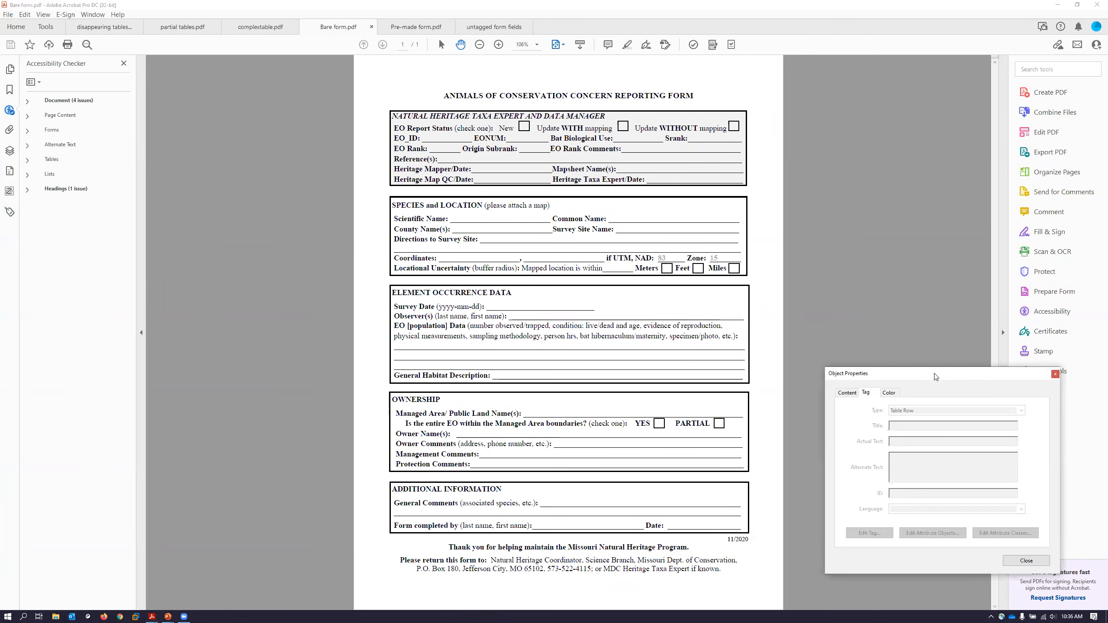
drag(935, 376, 933, 396)
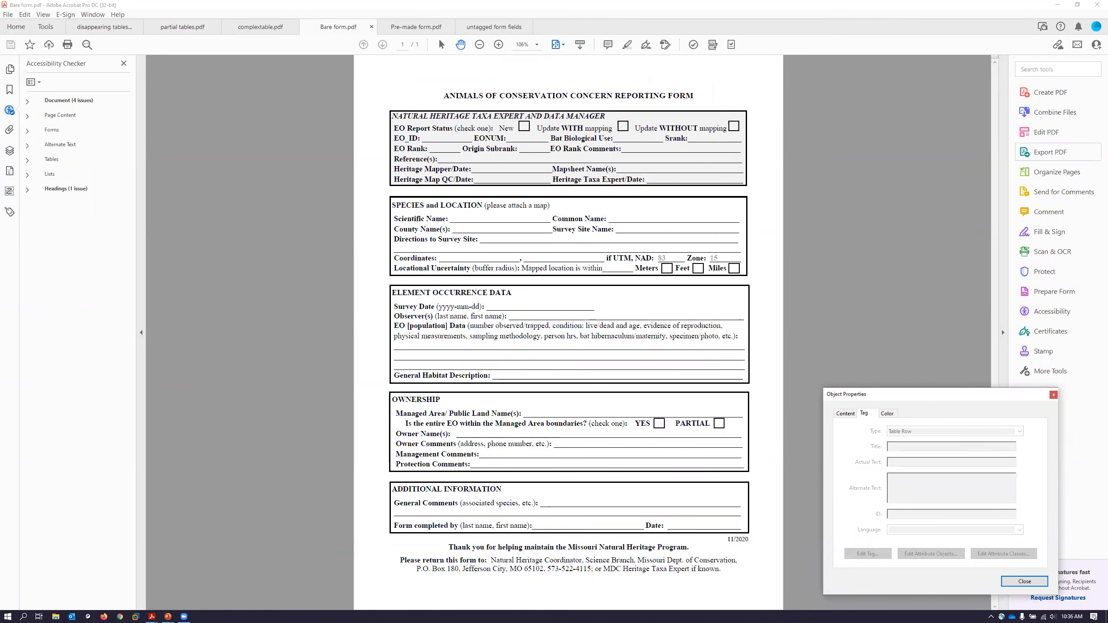
click(1046, 293)
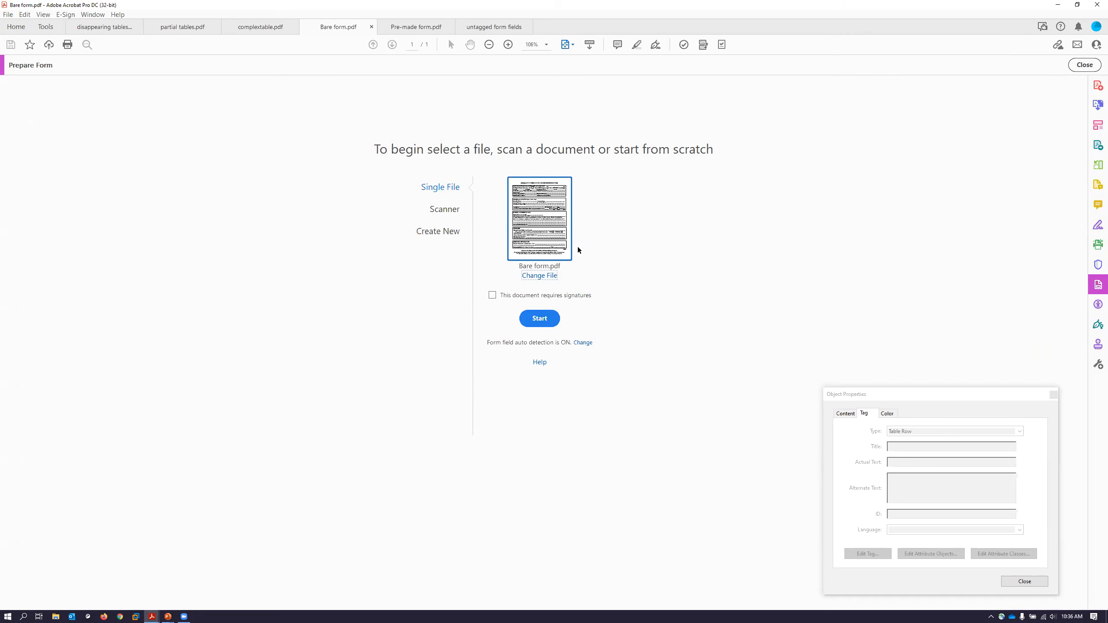
click(540, 319)
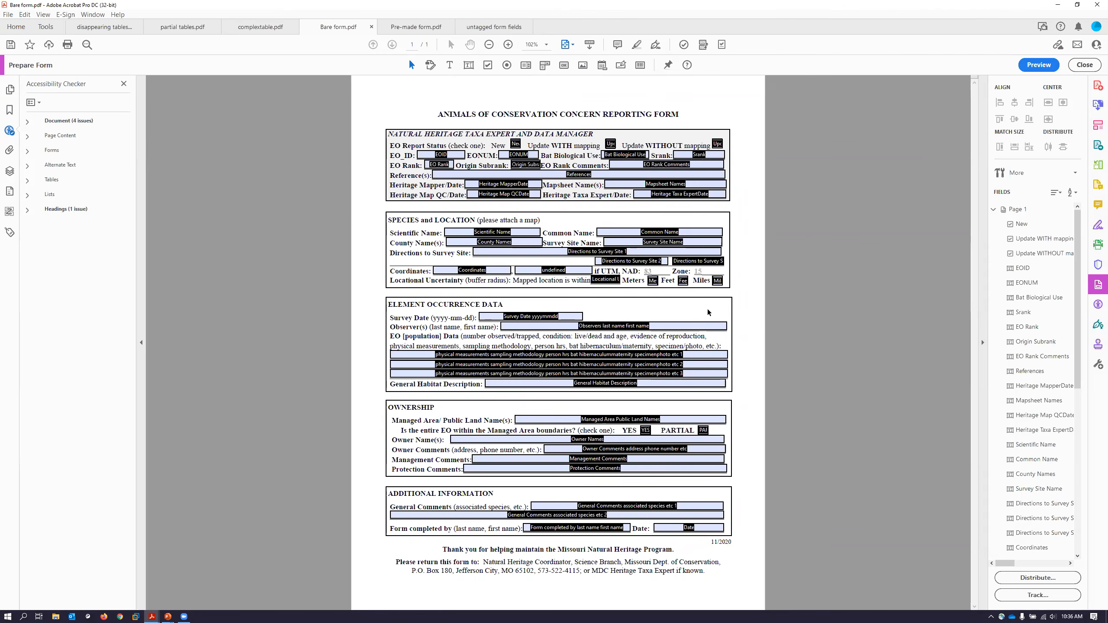
- Inspect the prepared form's tag tree and run the accessibility check again
click(716, 323)
click(682, 281)
click(404, 337)
click(10, 232)
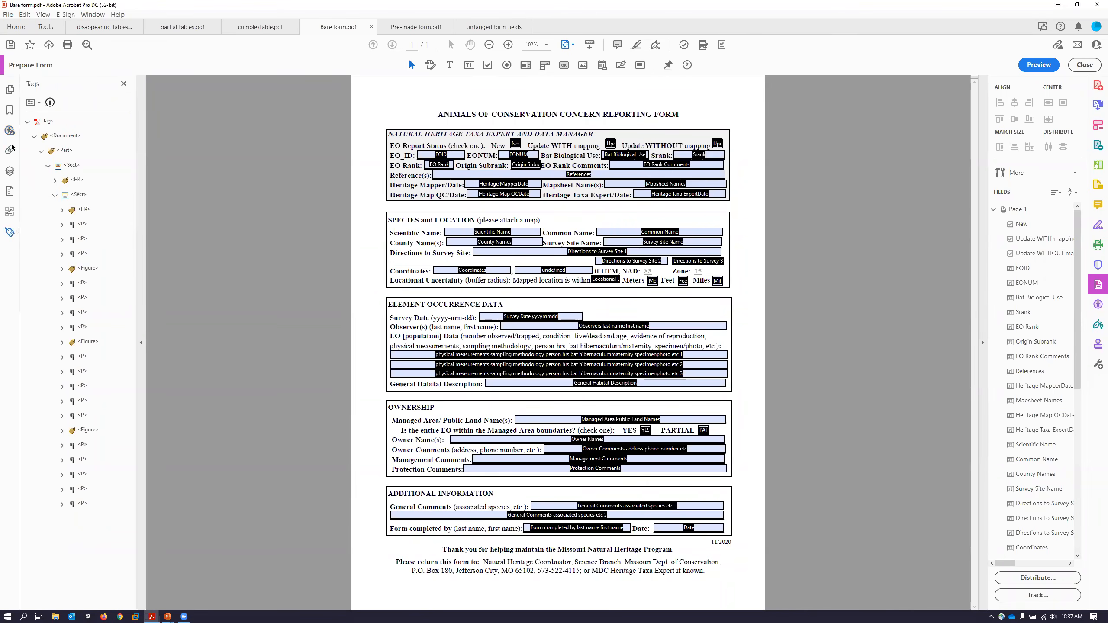
click(9, 130)
right_click(64, 211)
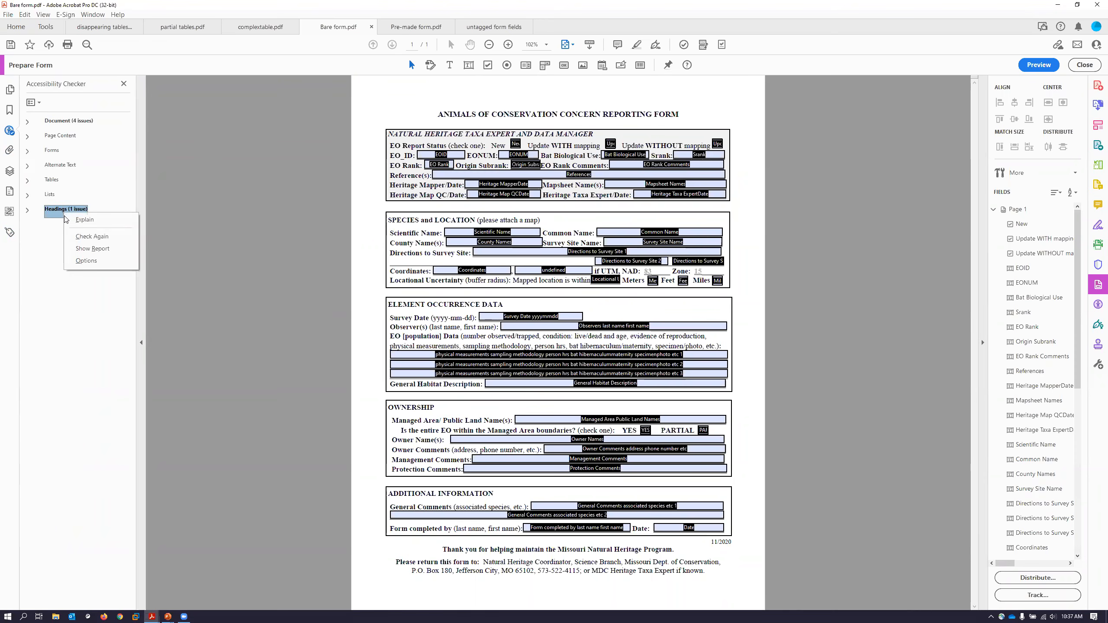
click(86, 237)
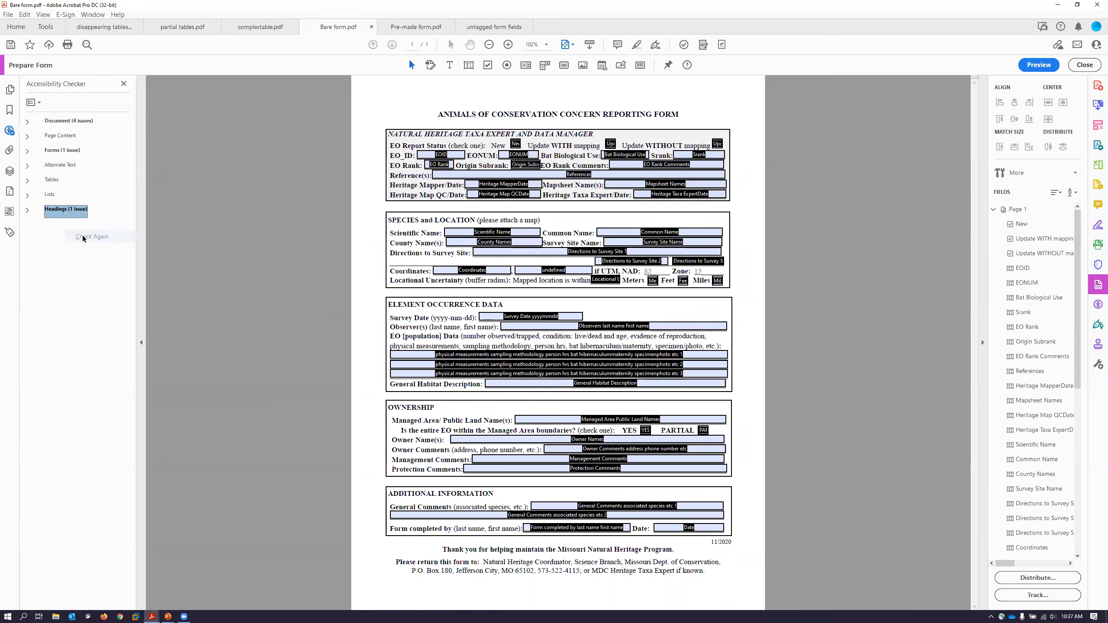
- Expand the Forms results down to the Tagged form fields check and highlight Field 1 on the page
click(27, 151)
click(34, 166)
click(66, 180)
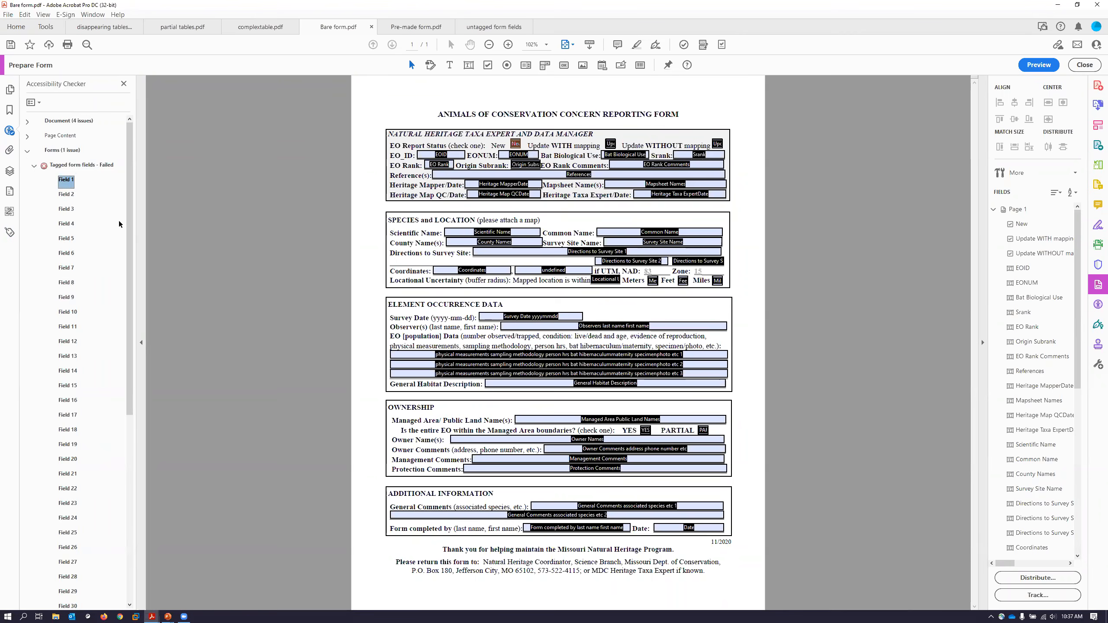
click(38, 103)
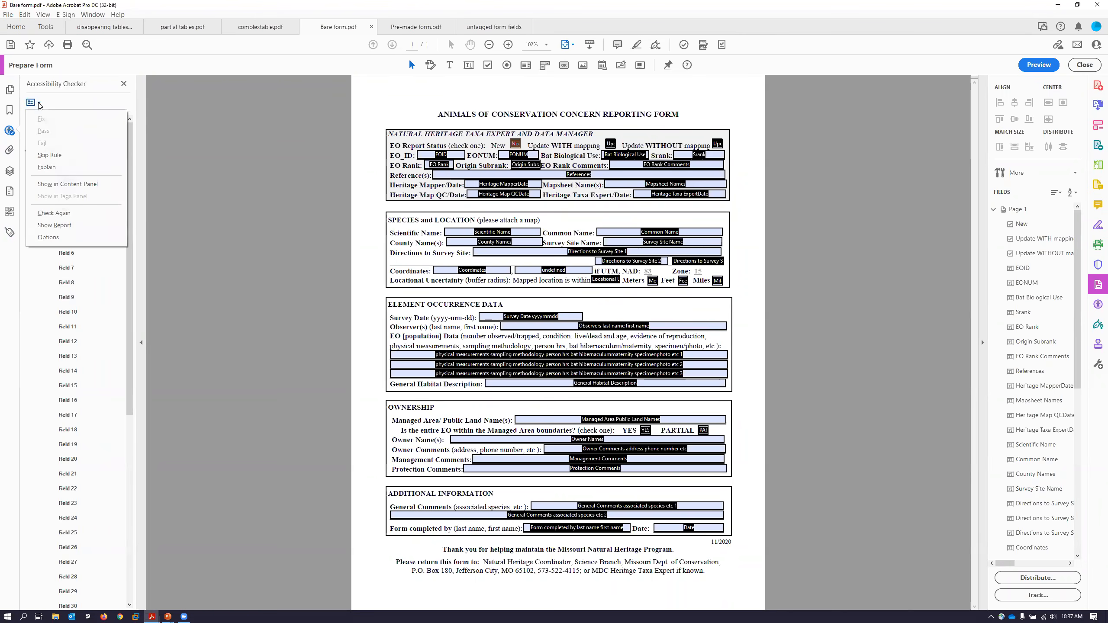
- Search the page's tags for the first element of type Unmarked Annotations
click(10, 233)
click(33, 102)
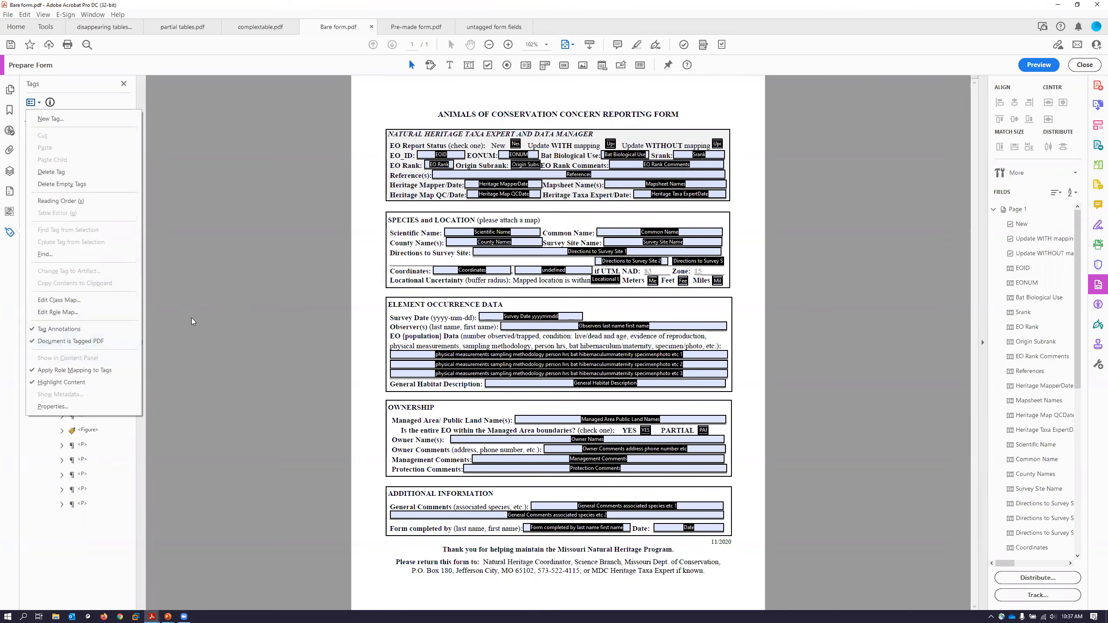
click(237, 311)
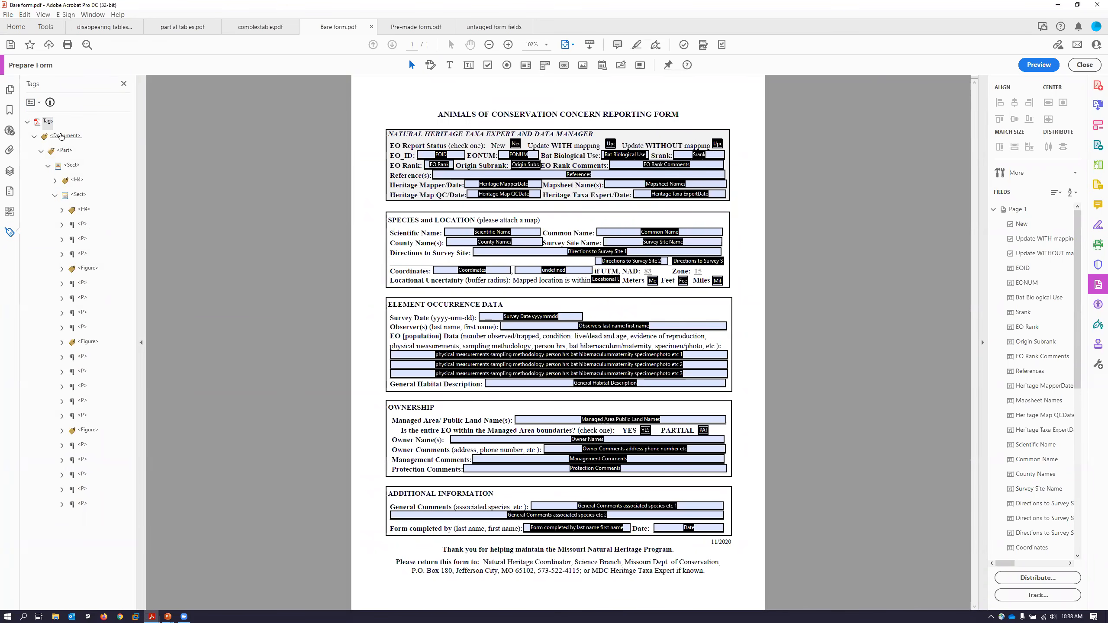
click(39, 103)
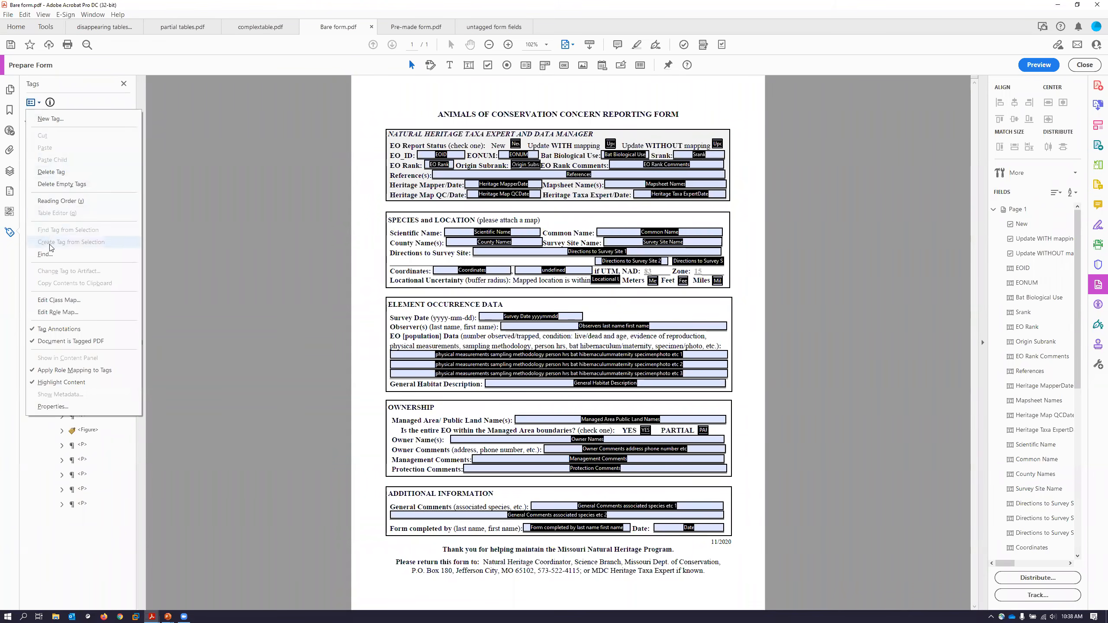
click(46, 254)
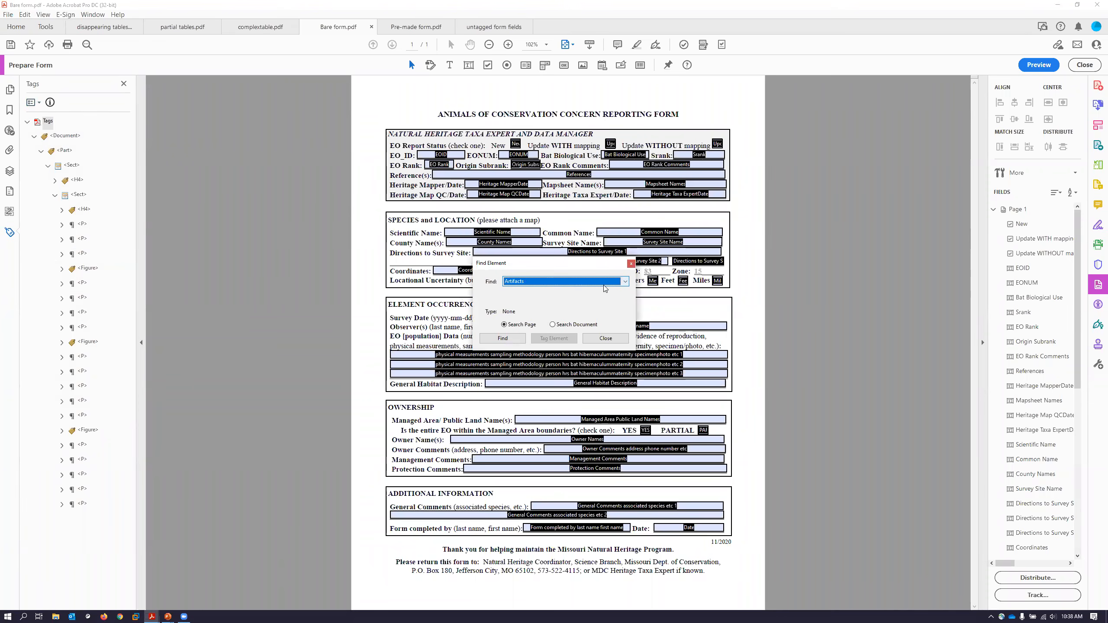
click(624, 283)
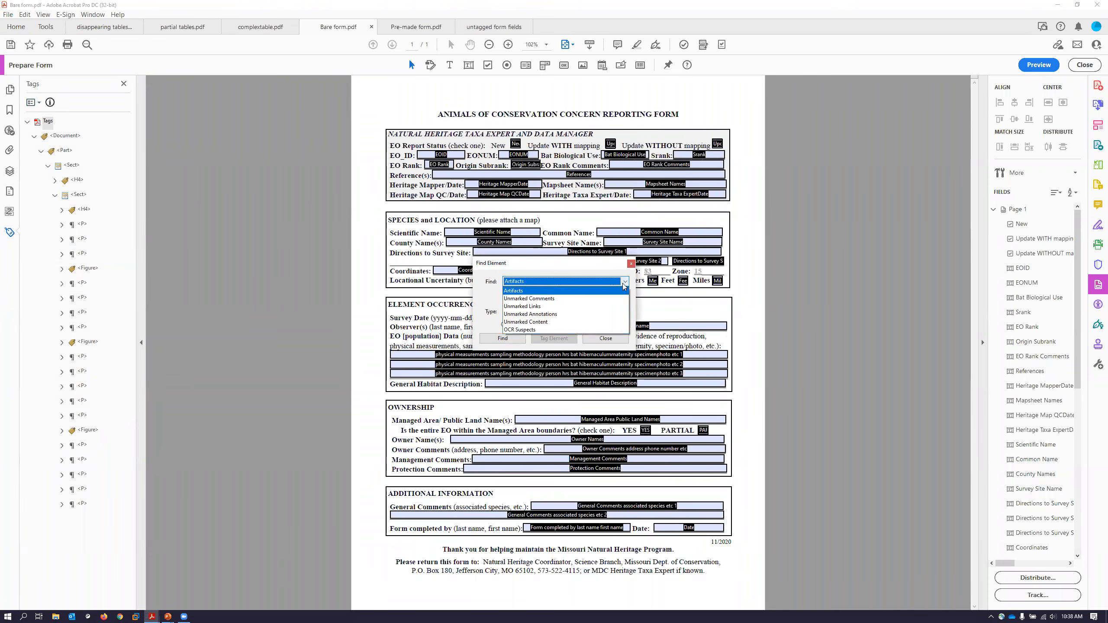
click(595, 314)
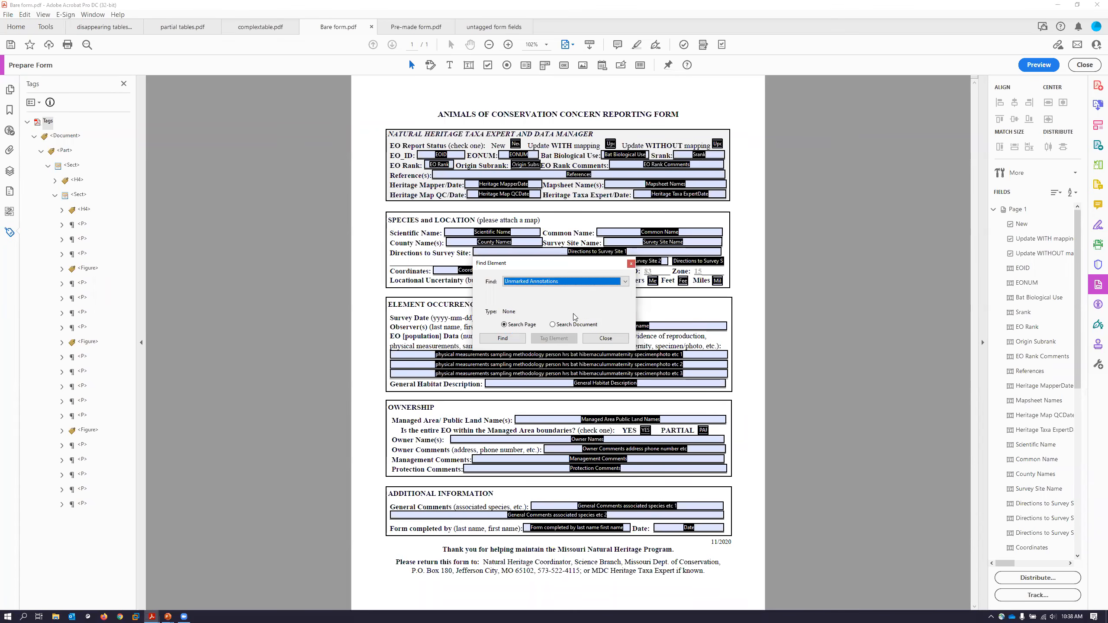
click(502, 340)
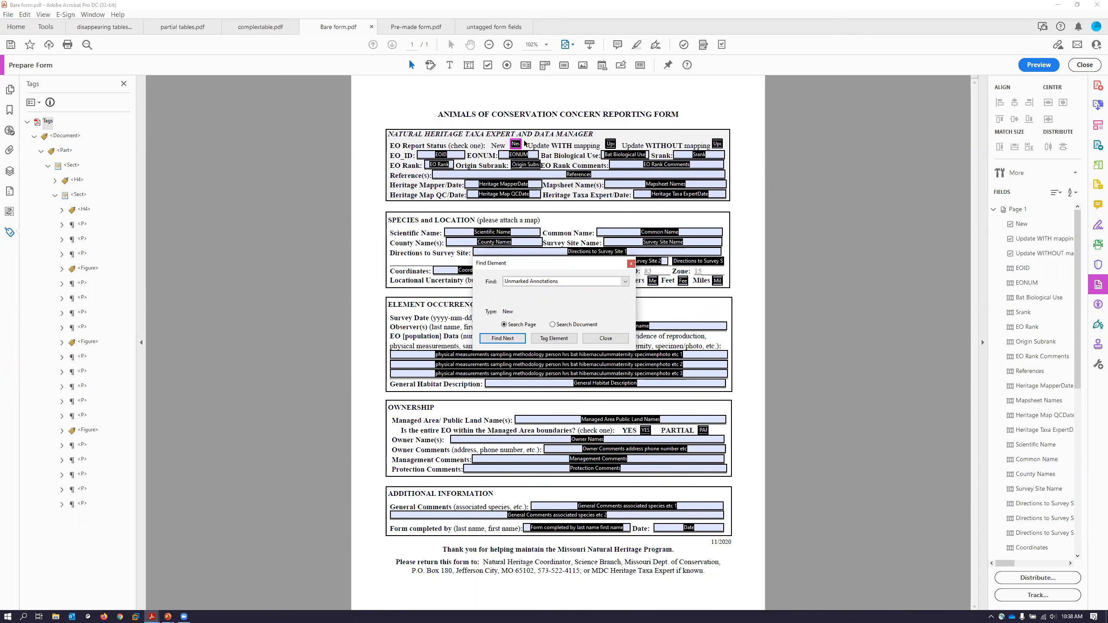
- Tag the found New checkbox annotation with the Form type
click(552, 339)
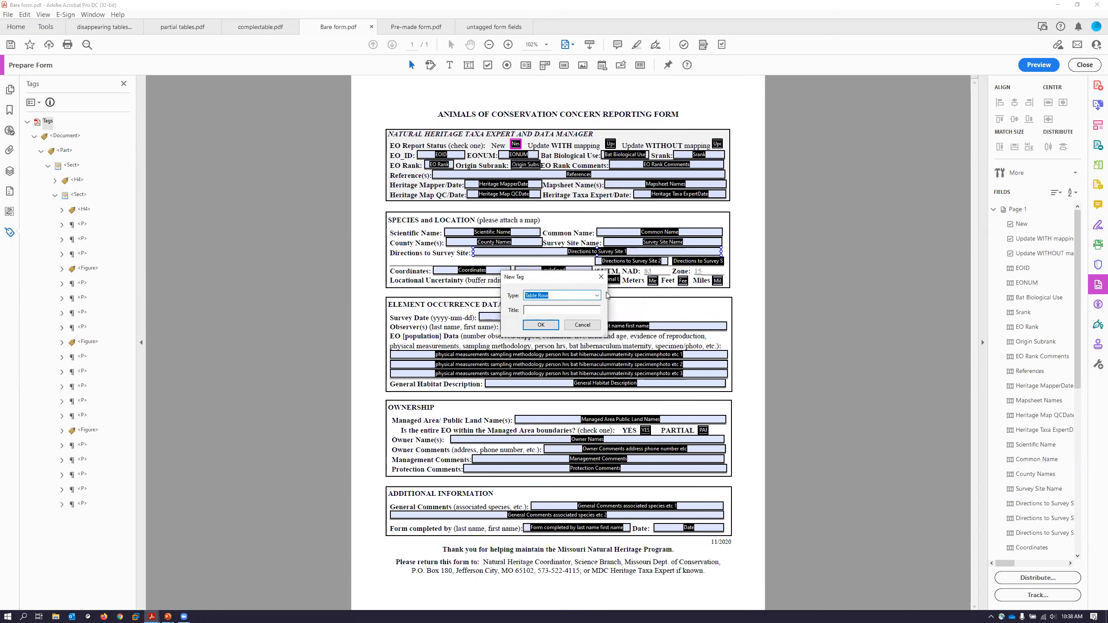
click(598, 297)
scroll(566, 336, up, 10)
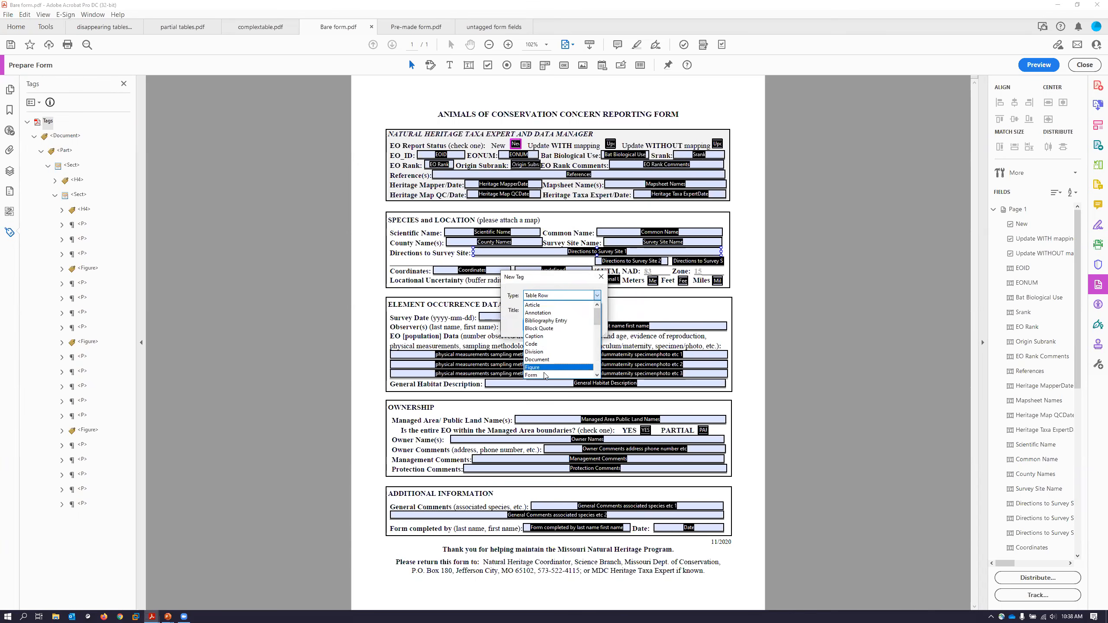
click(543, 372)
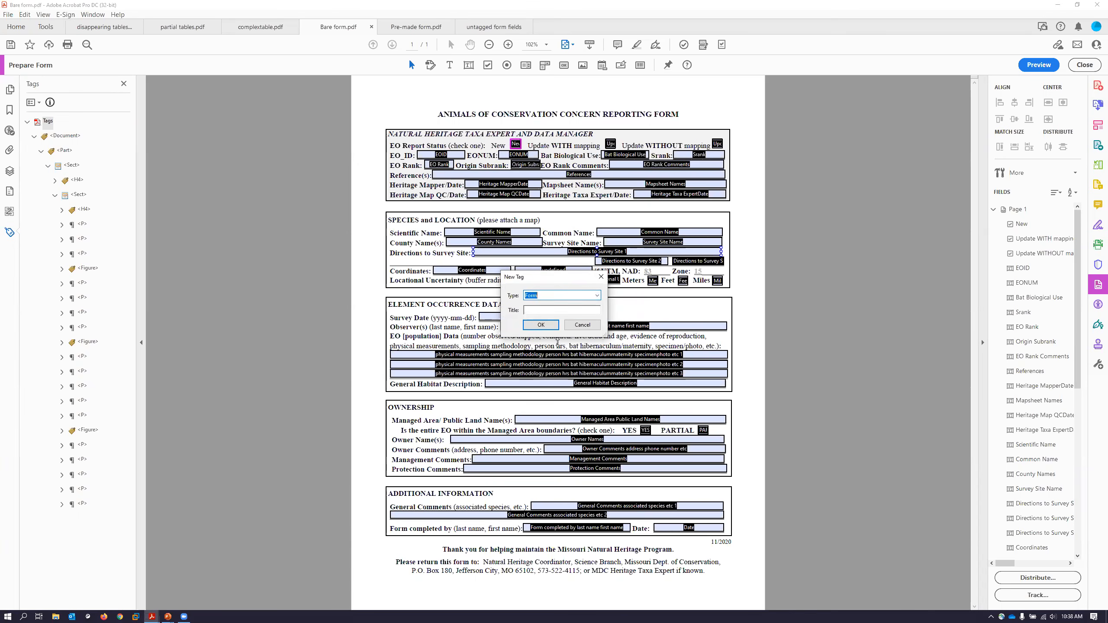
click(540, 324)
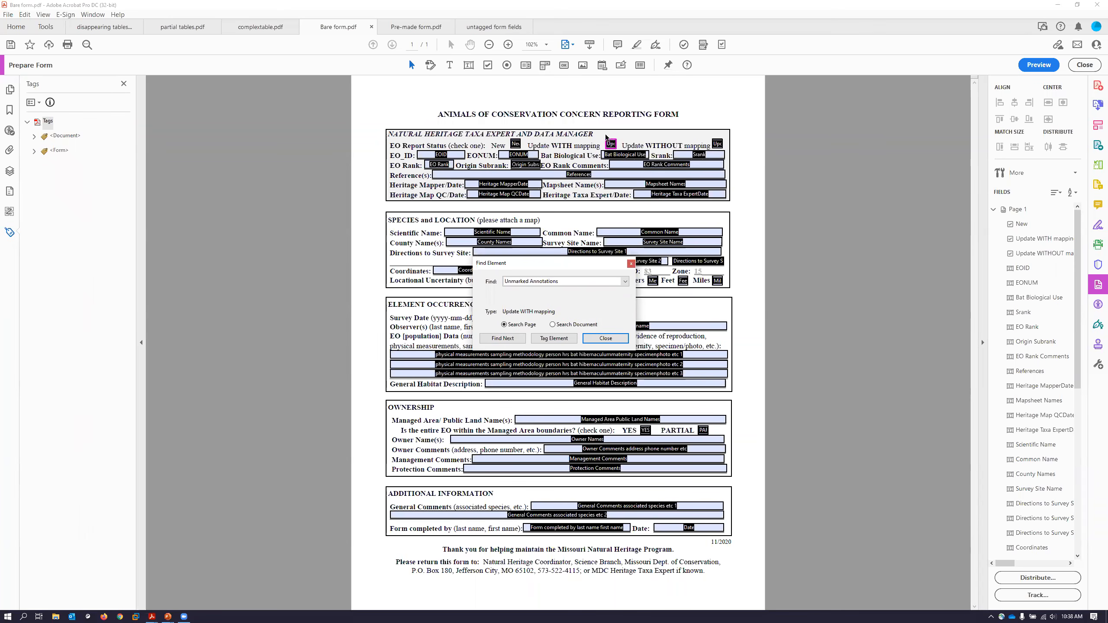
- Tag the next four unmarked fields, Update WITH mapping, Update WITHOUT mapping, EOID and EONUM, as Form
click(546, 338)
click(548, 326)
click(547, 335)
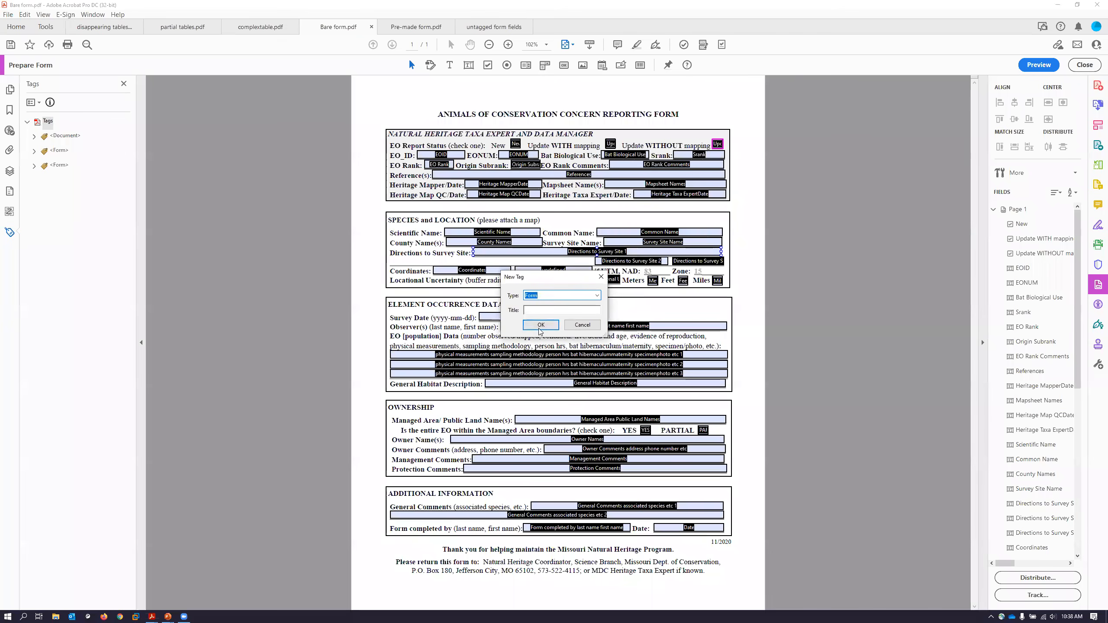
click(541, 325)
click(546, 339)
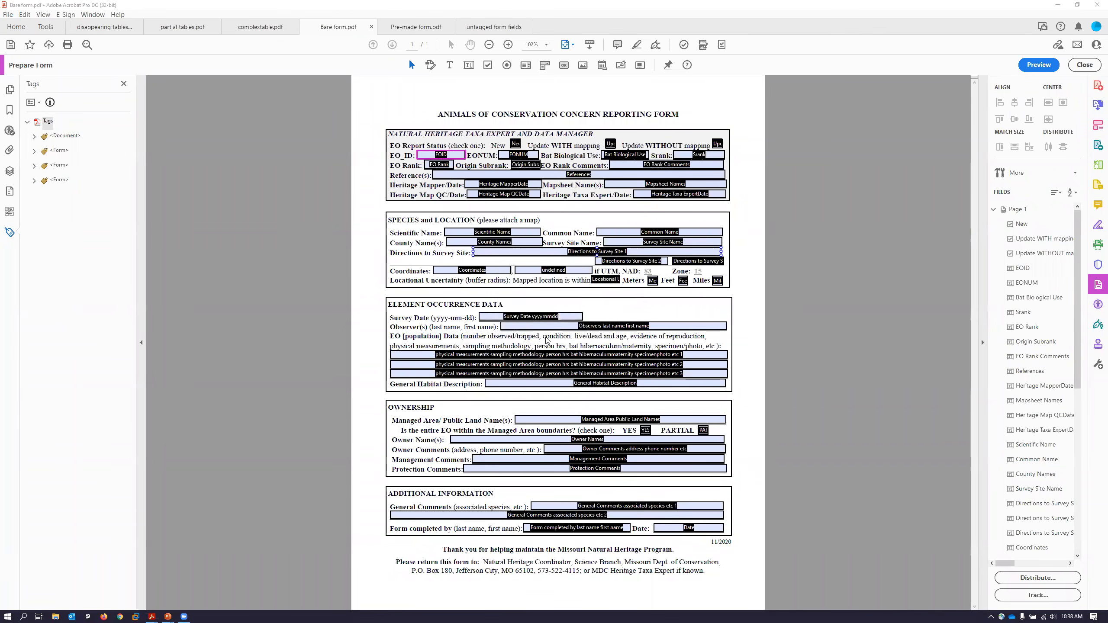
click(540, 325)
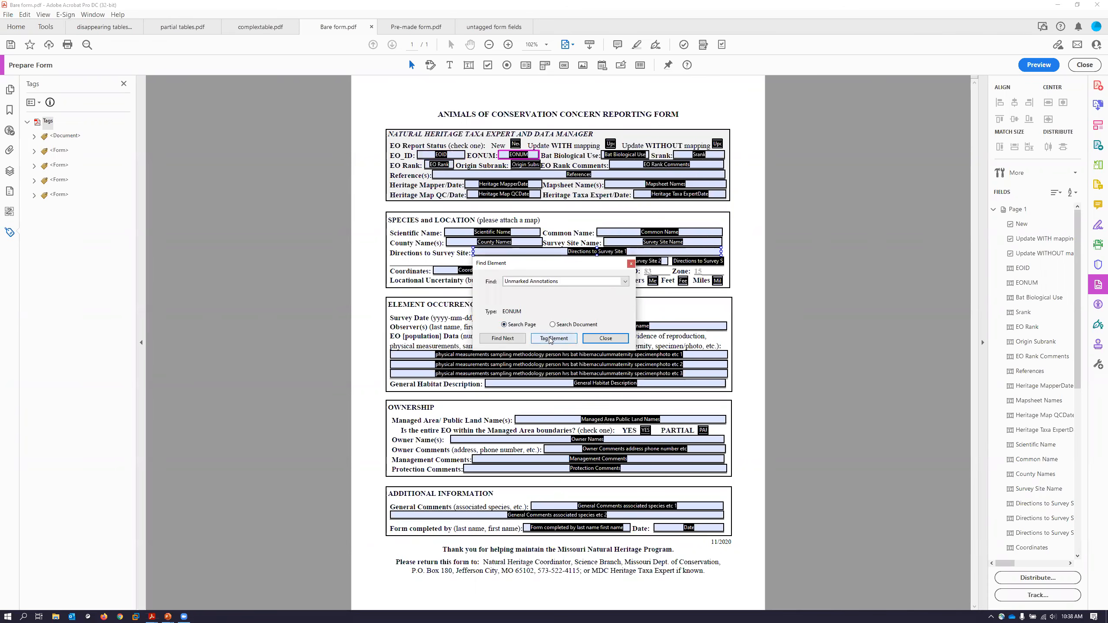
click(548, 339)
click(540, 325)
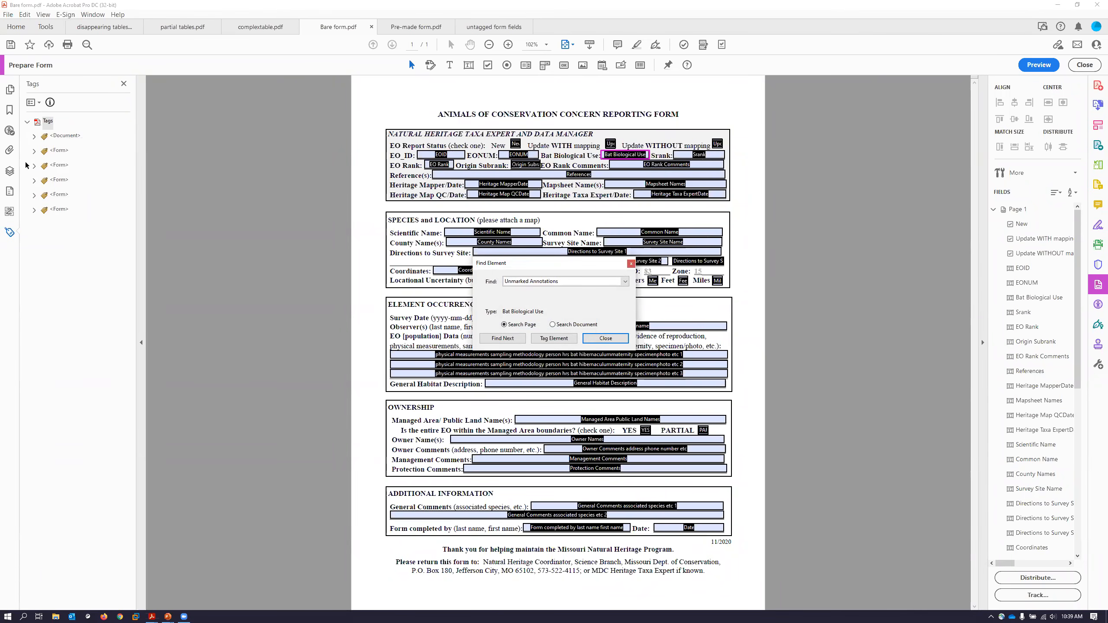
- Expand the Document tag down to its nested section and highlight the first two paragraph tags on the page
click(35, 136)
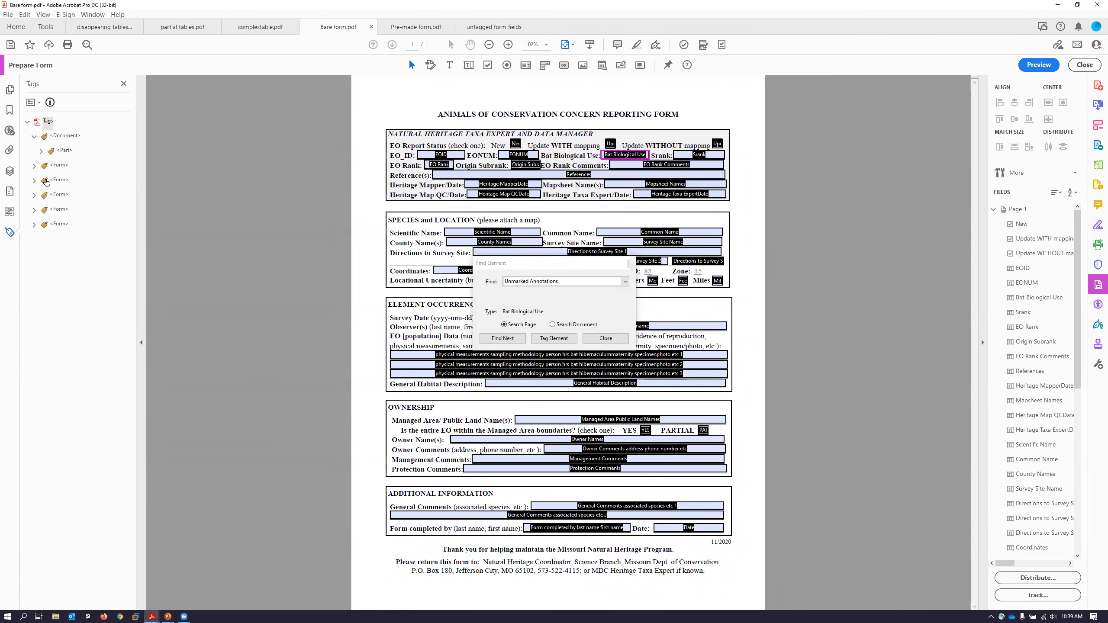
click(40, 151)
click(48, 166)
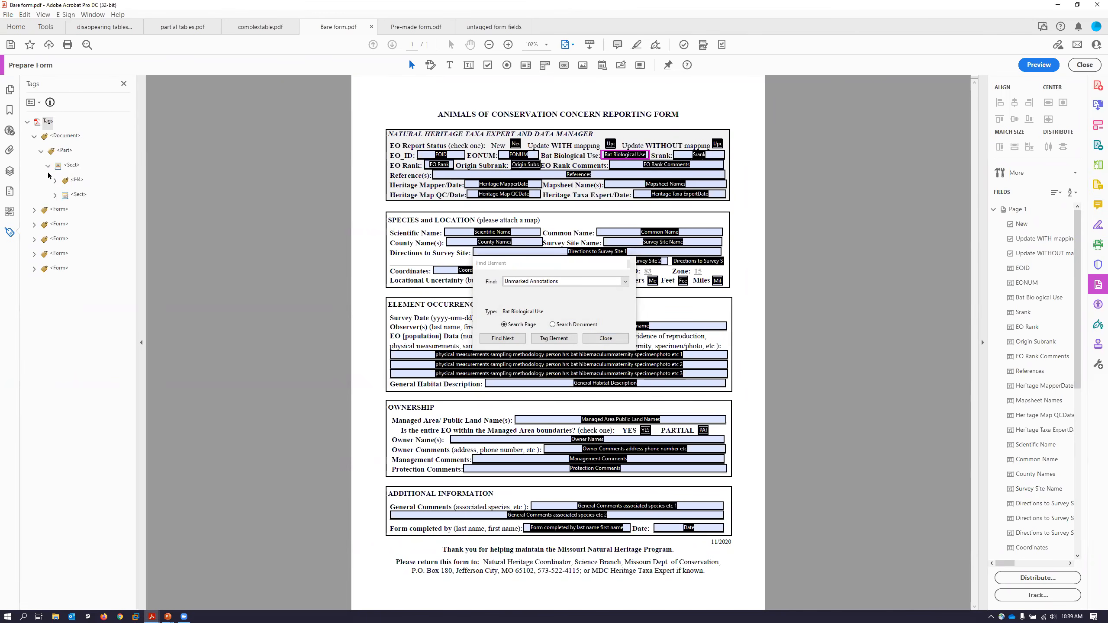
click(54, 194)
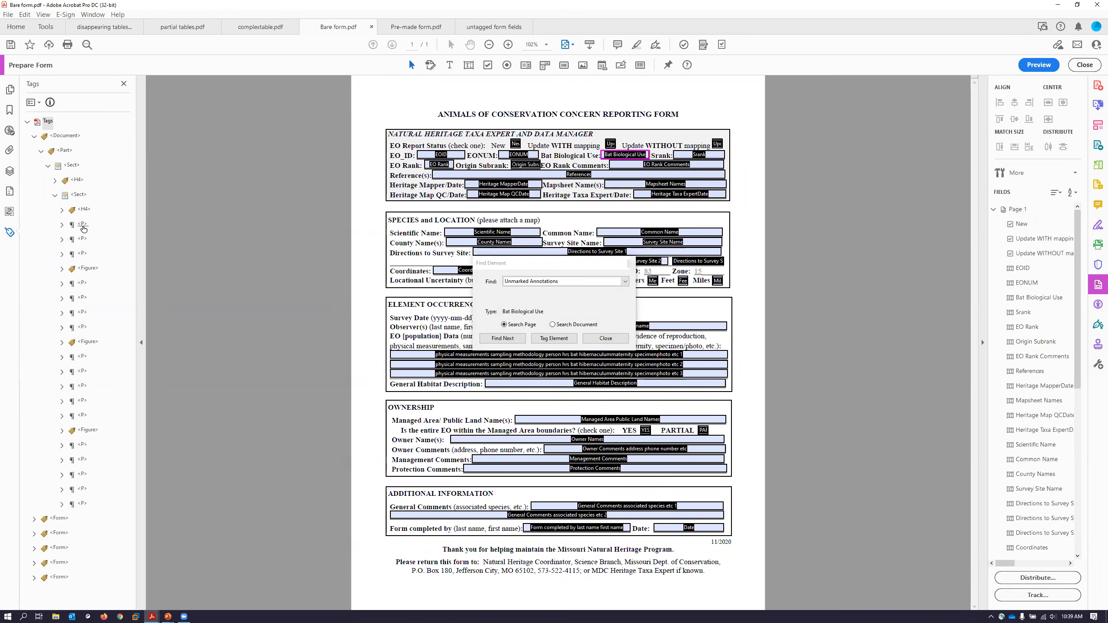
click(87, 225)
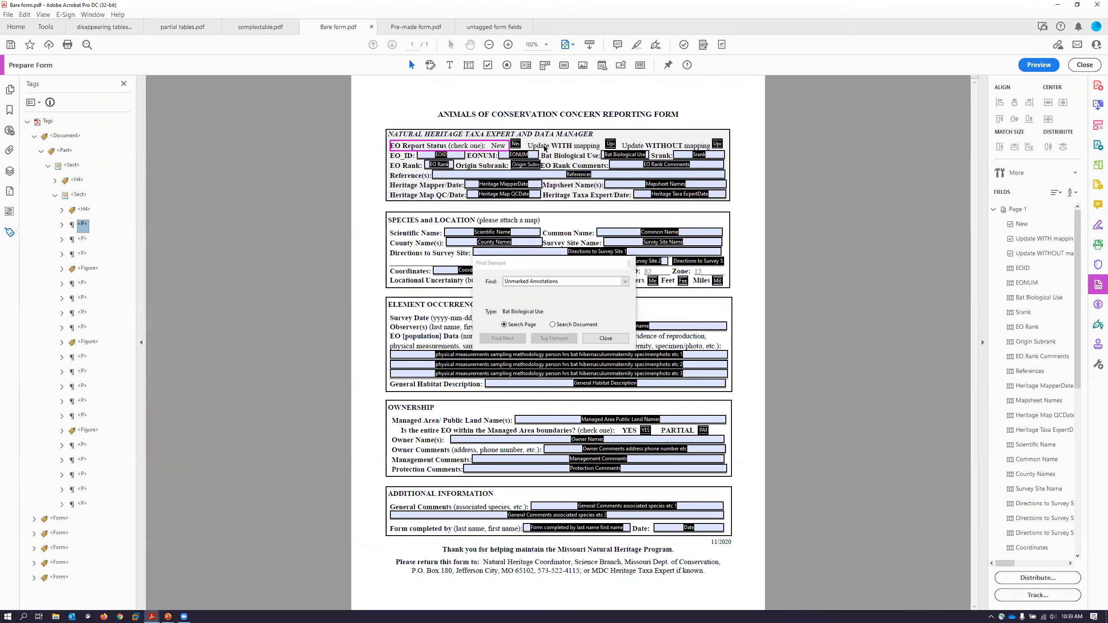
key(Down)
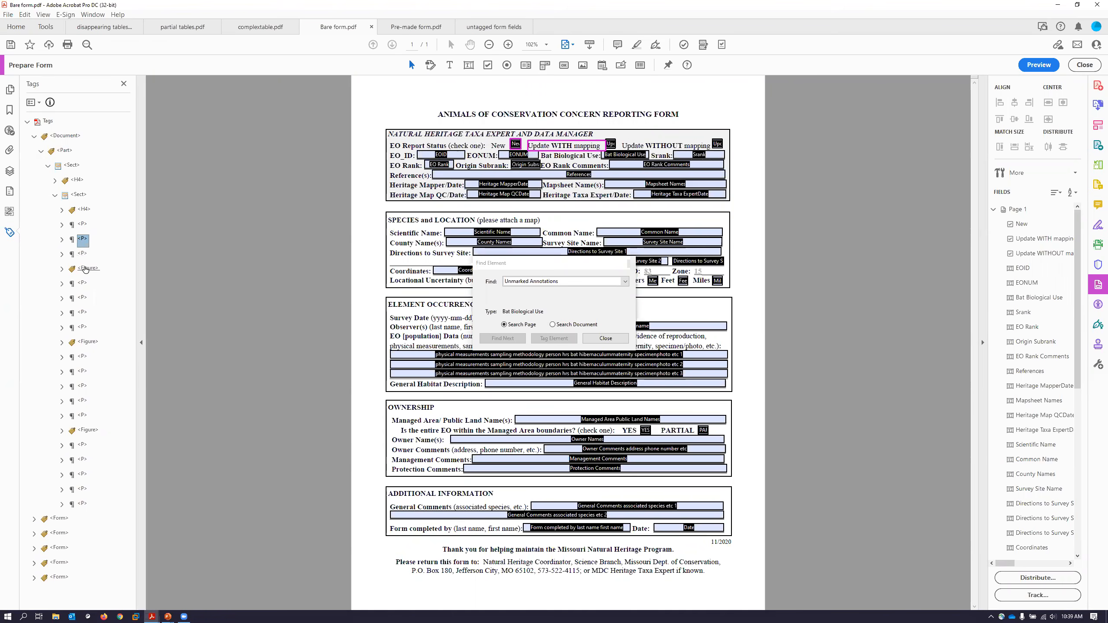
- With the Reading Order tool, mark the word New before the first checkbox as its own Text/Paragraph
click(488, 136)
click(703, 44)
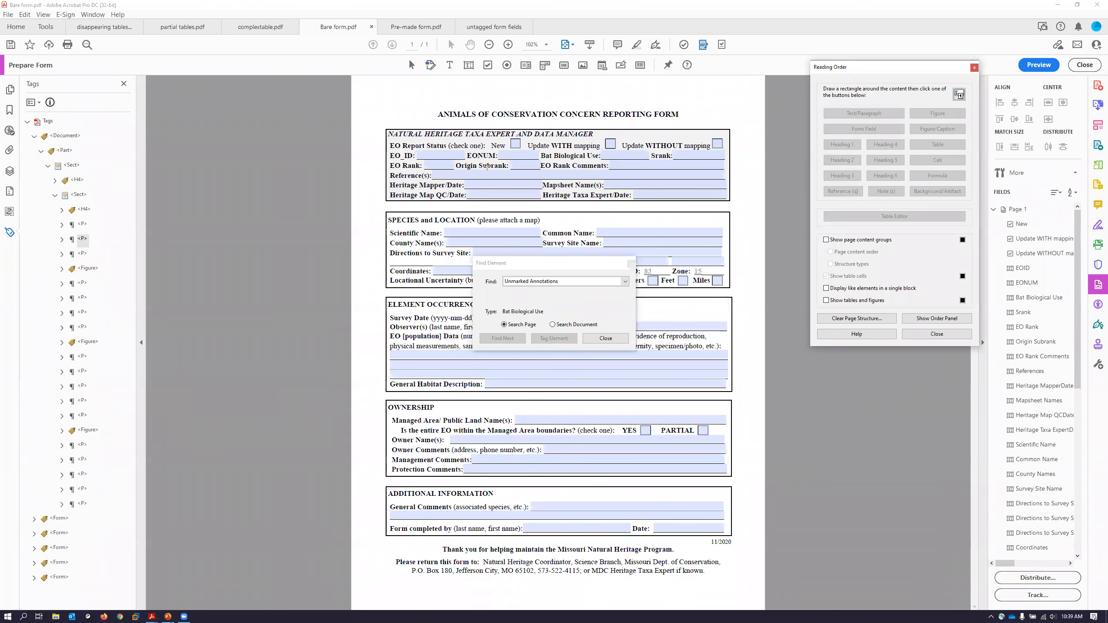
drag(486, 136, 509, 153)
click(864, 113)
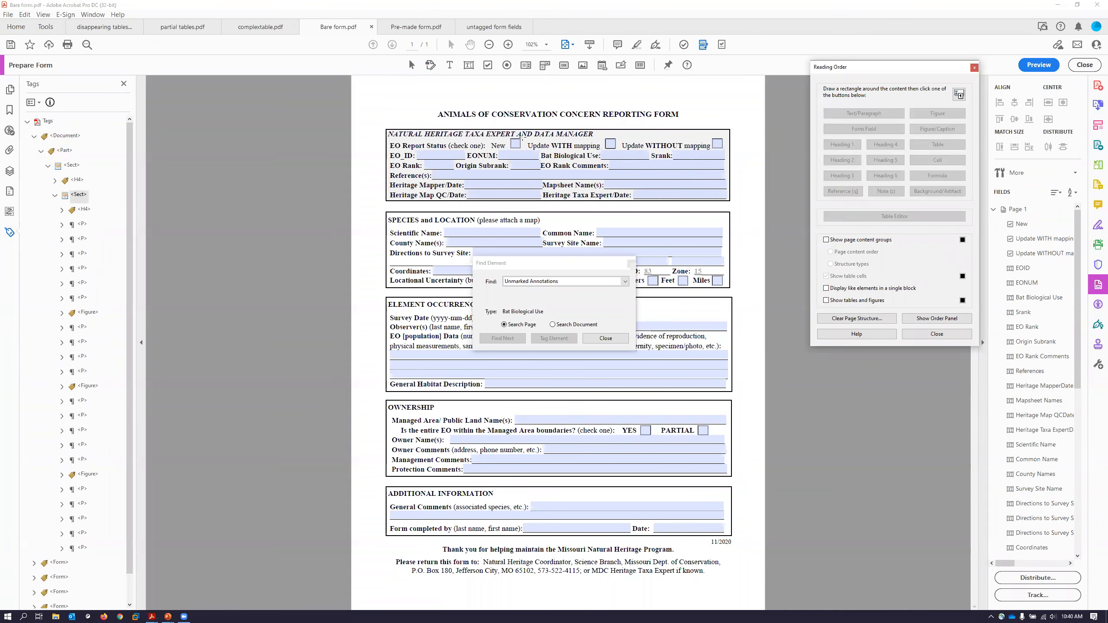
- Mark the Update WITH mapping and Update WITHOUT mapping labels as separate Text/Paragraph elements
drag(527, 136, 709, 153)
click(862, 115)
click(863, 113)
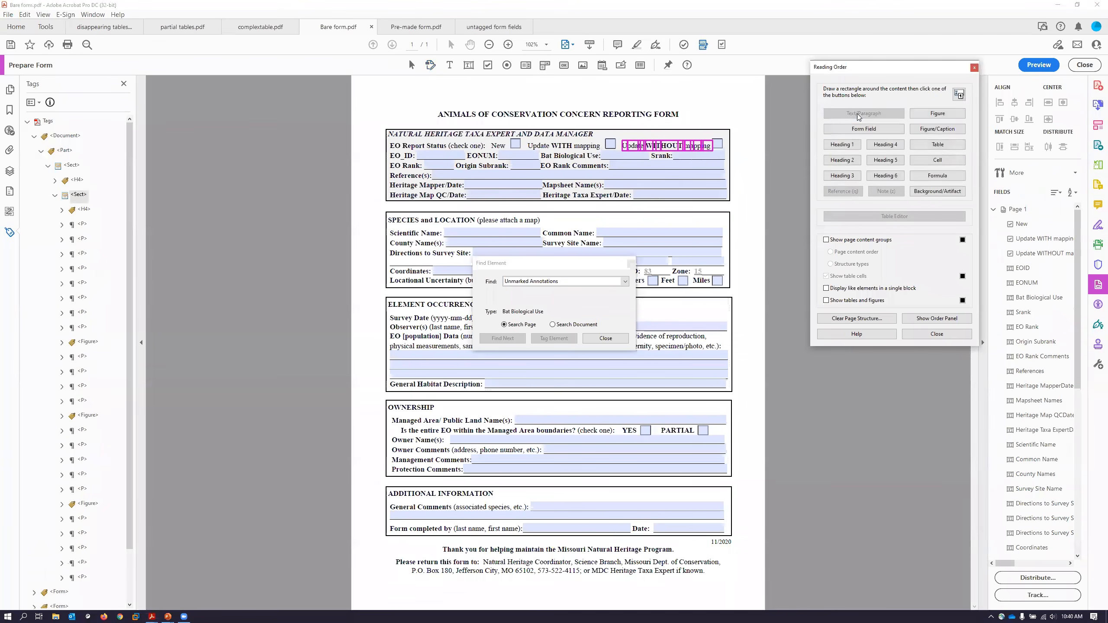
- Move the New checkbox's Form tag into the paragraph tag holding the New label and check its contents
scroll(95, 332, down, 3)
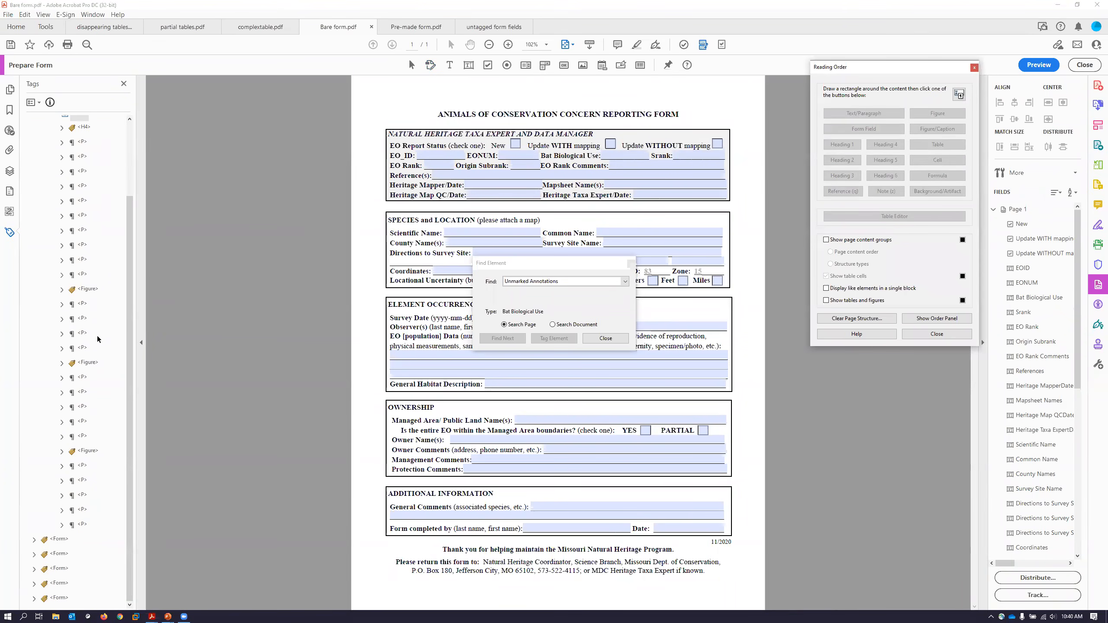
click(81, 144)
click(82, 157)
click(61, 158)
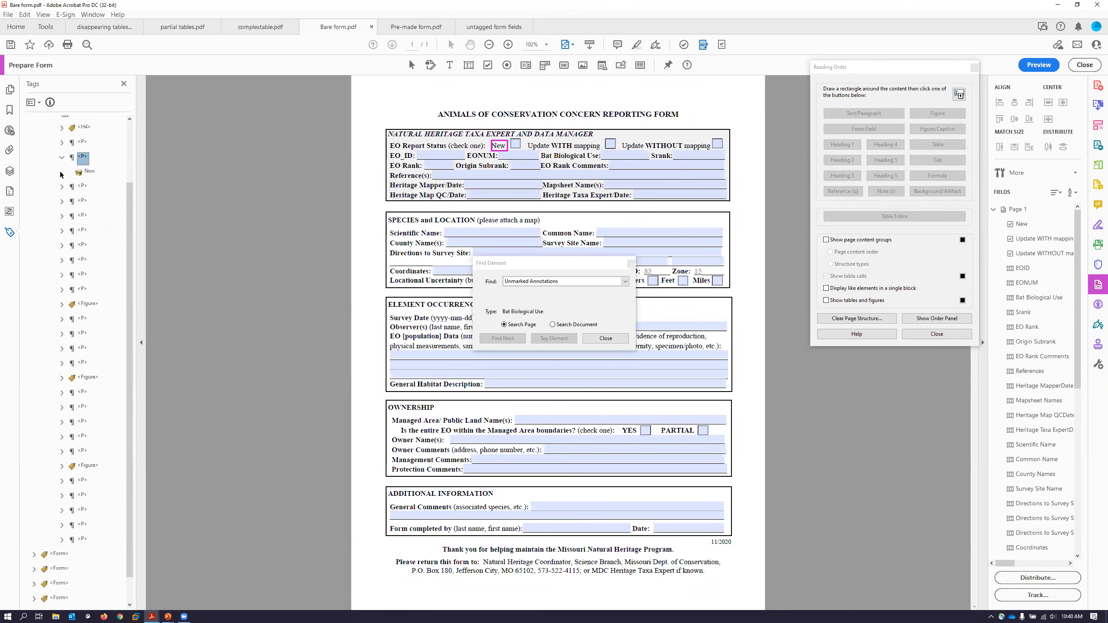
click(59, 554)
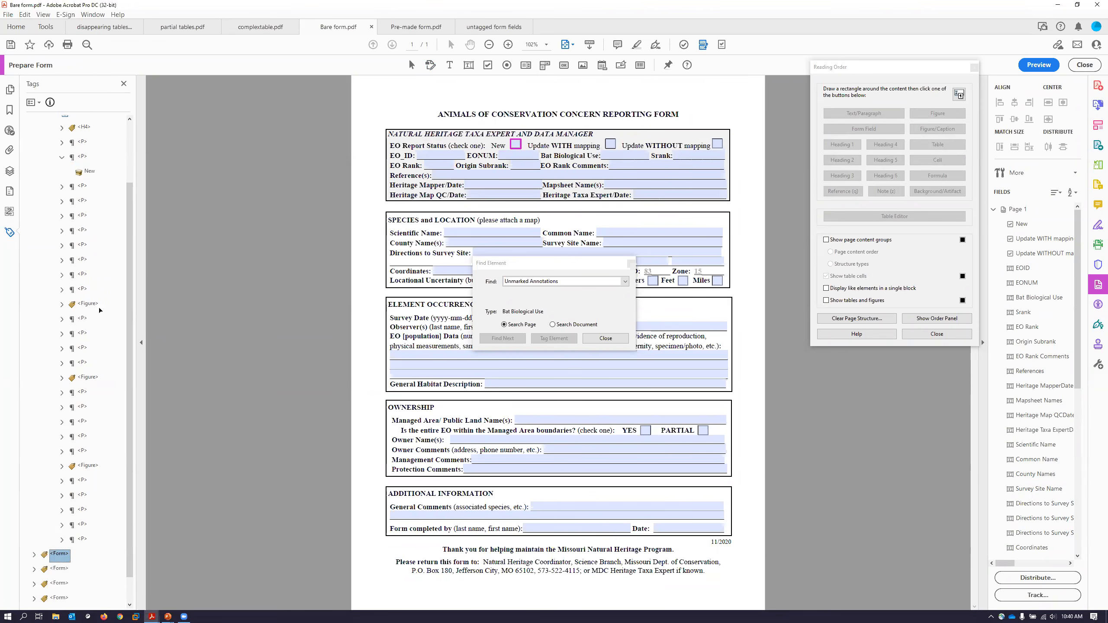
drag(83, 188, 83, 187)
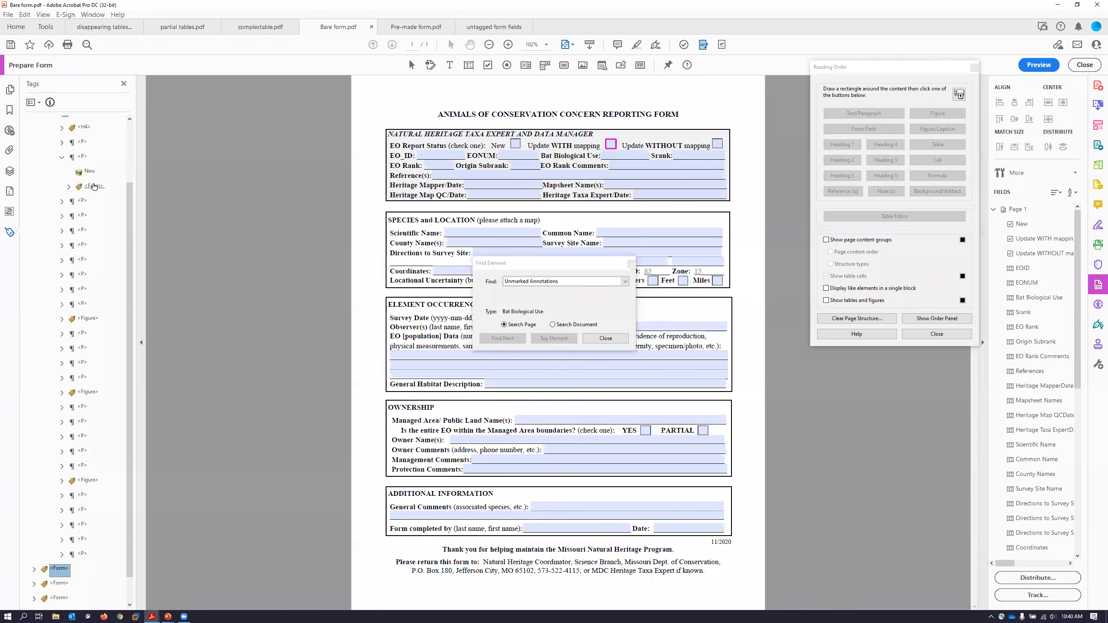
click(68, 187)
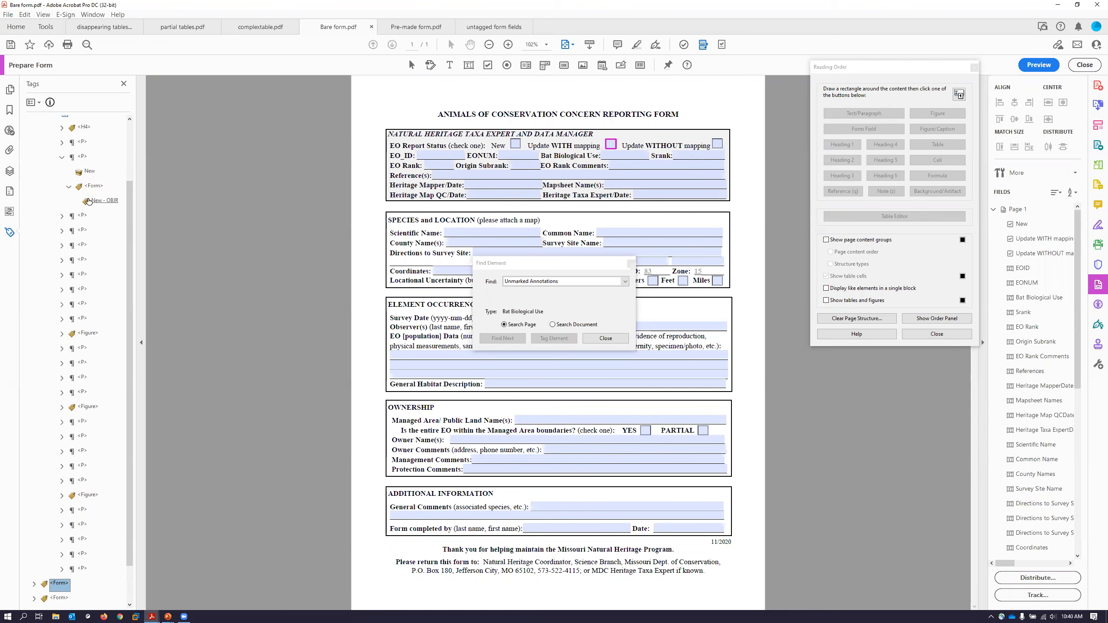
click(69, 187)
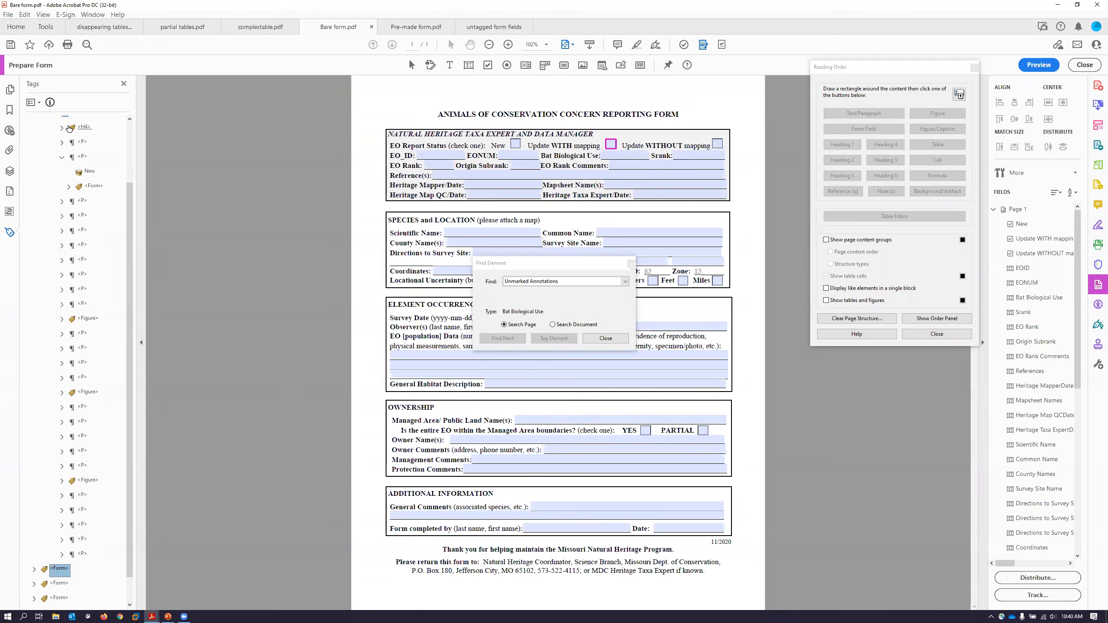
- Expand the three paragraph tags after the New paragraph and move the blank content item into the New paragraph
click(85, 200)
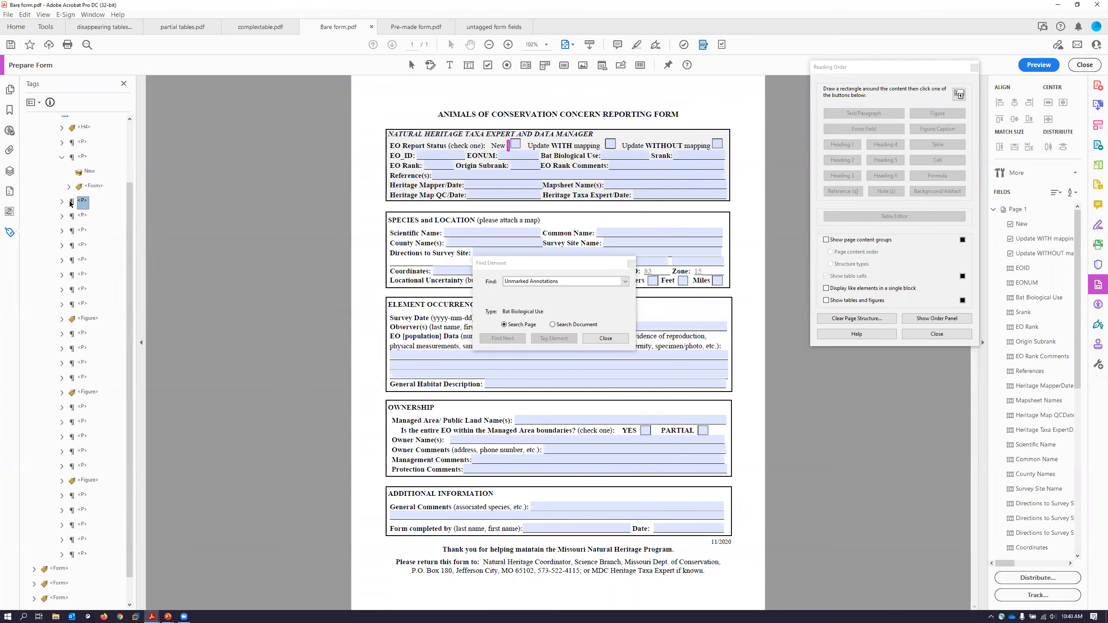
click(82, 216)
click(82, 232)
click(62, 230)
click(62, 216)
click(61, 201)
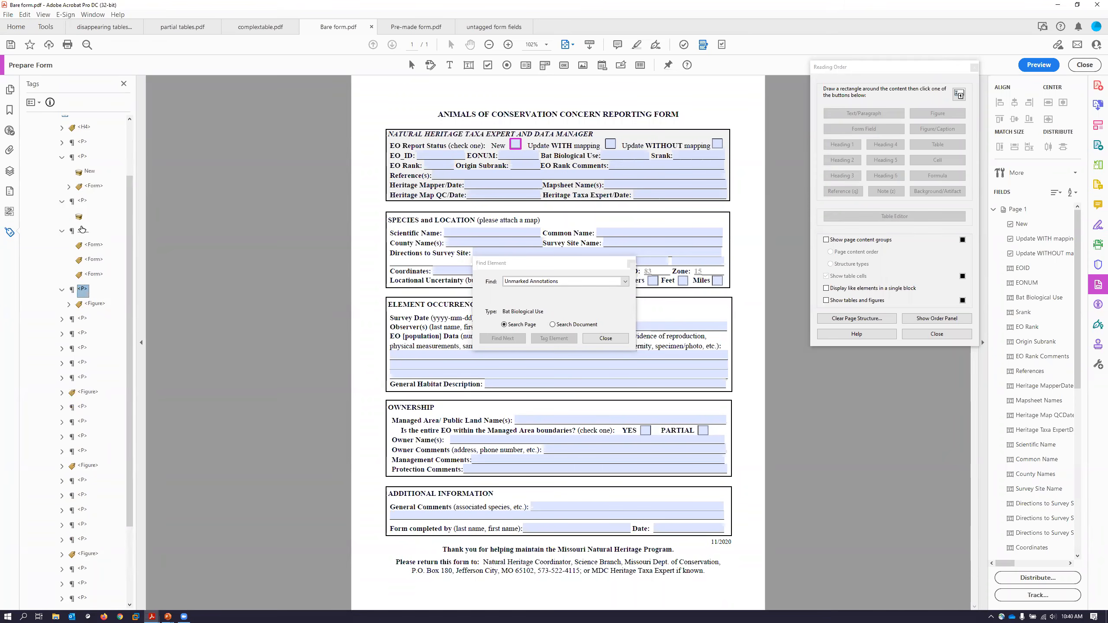
drag(81, 217, 82, 180)
- Move the Path content out of the nested Figure into the New paragraph tag and delete the emptied Figure tag
click(68, 305)
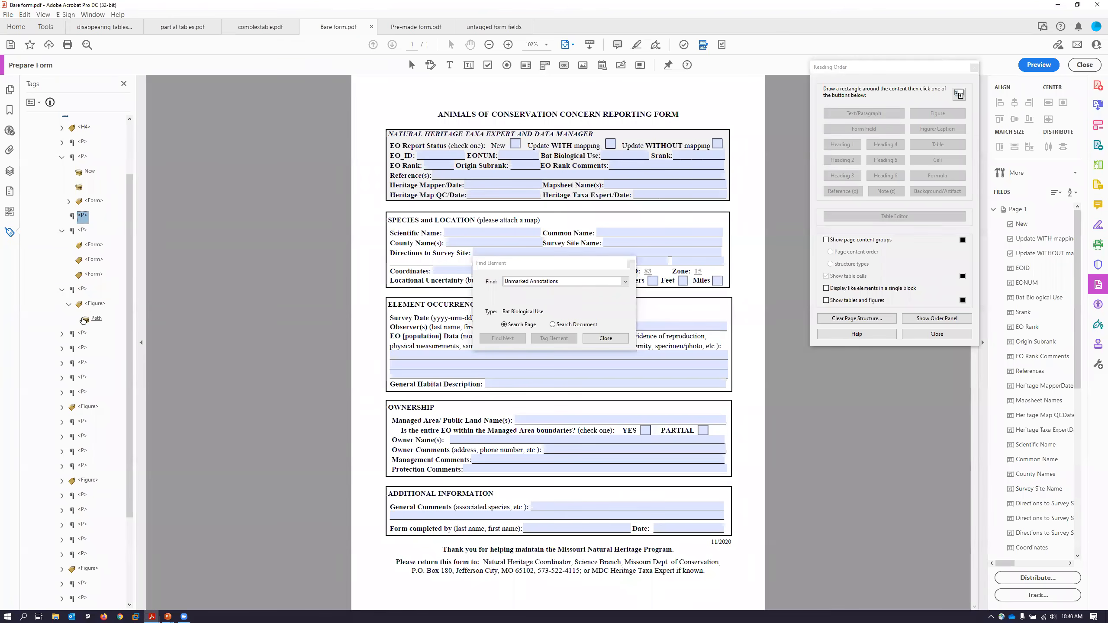
click(96, 318)
drag(71, 187, 71, 188)
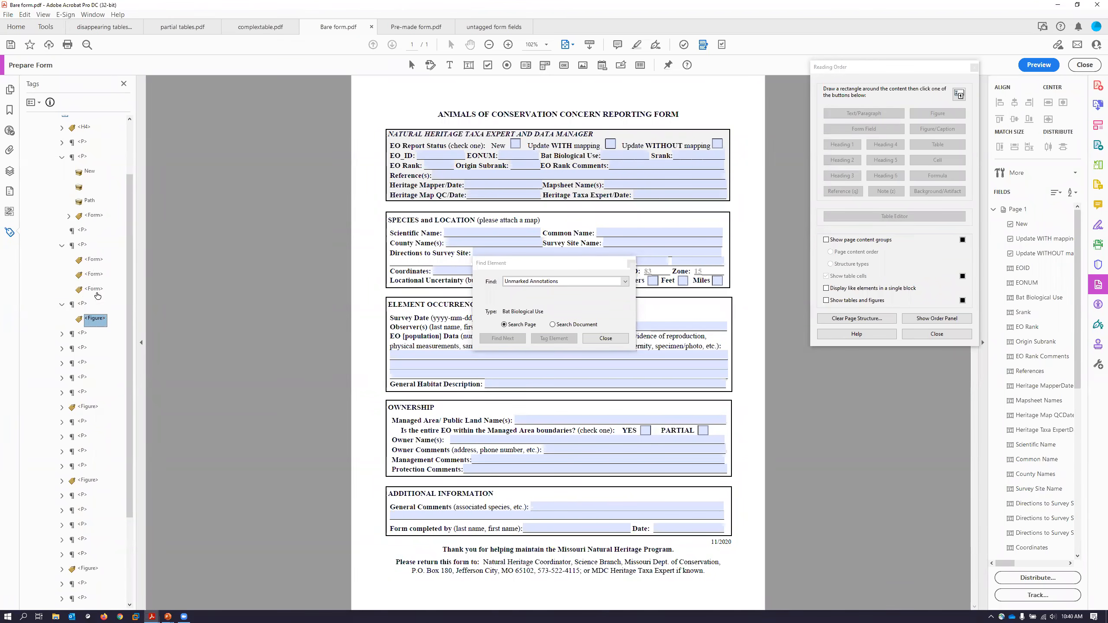
right_click(94, 318)
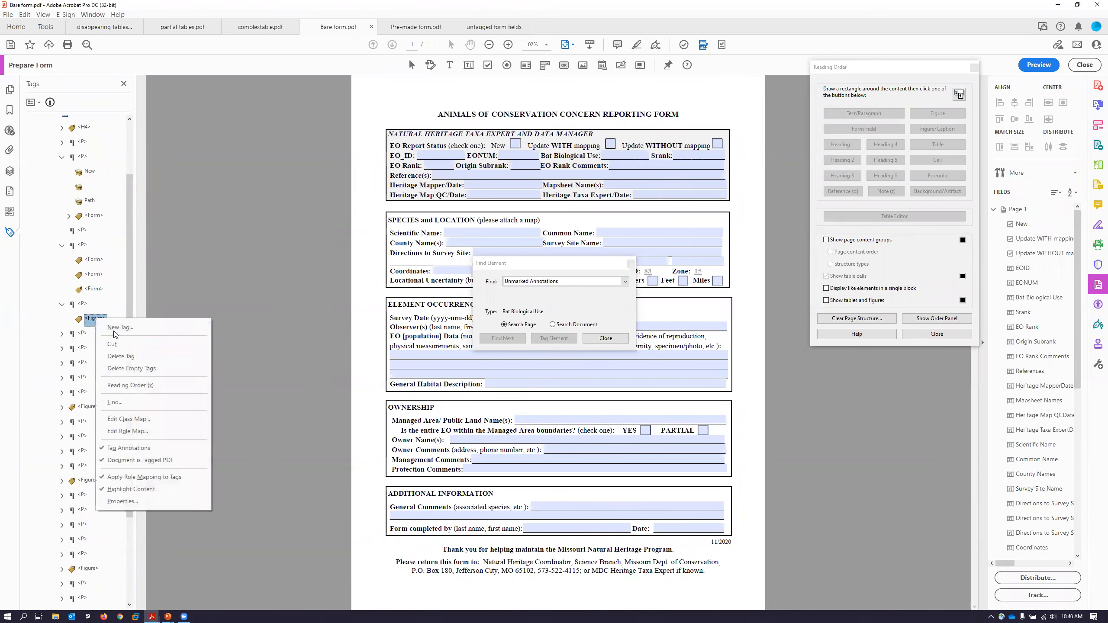
click(122, 356)
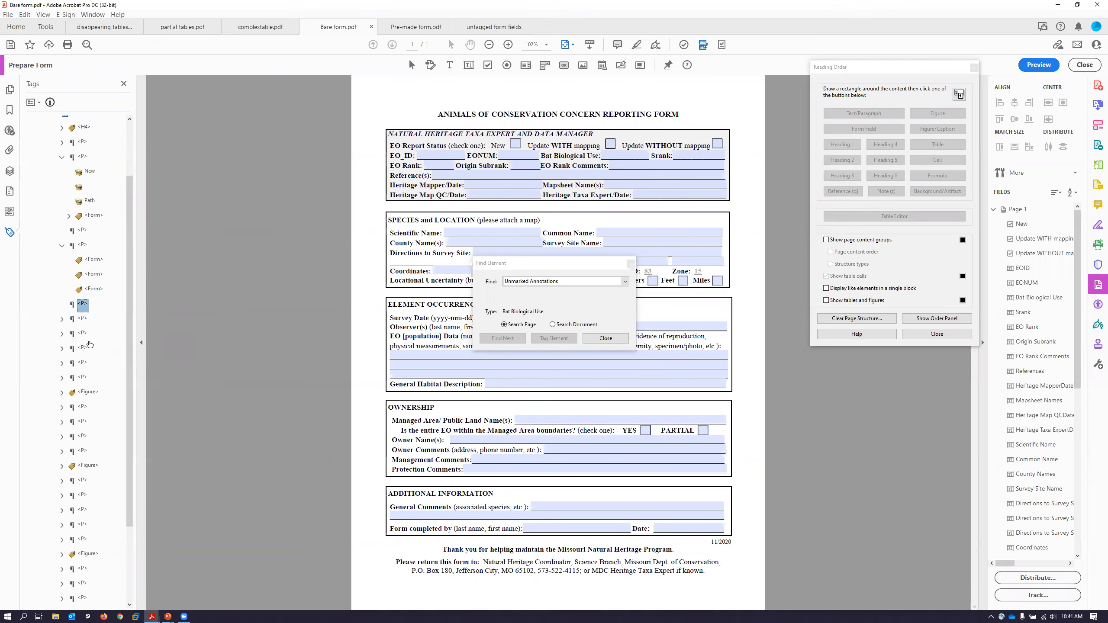
- Check which label the fifth paragraph tag after the New paragraph holds, close the element search, and mark the Directions to Survey Site label
click(84, 320)
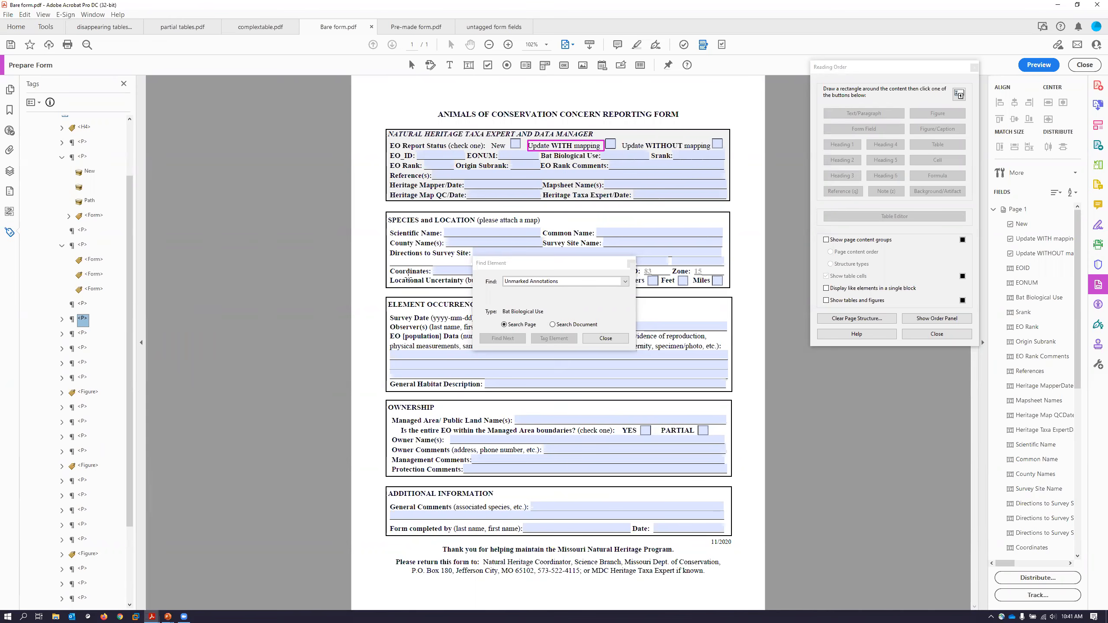
click(605, 338)
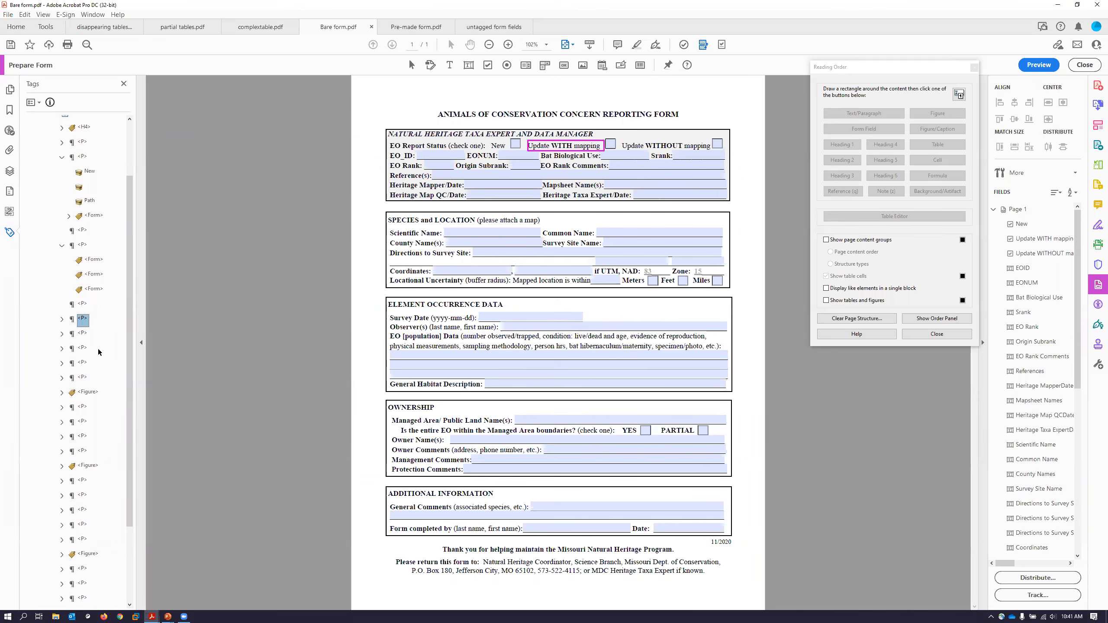
drag(387, 247, 471, 261)
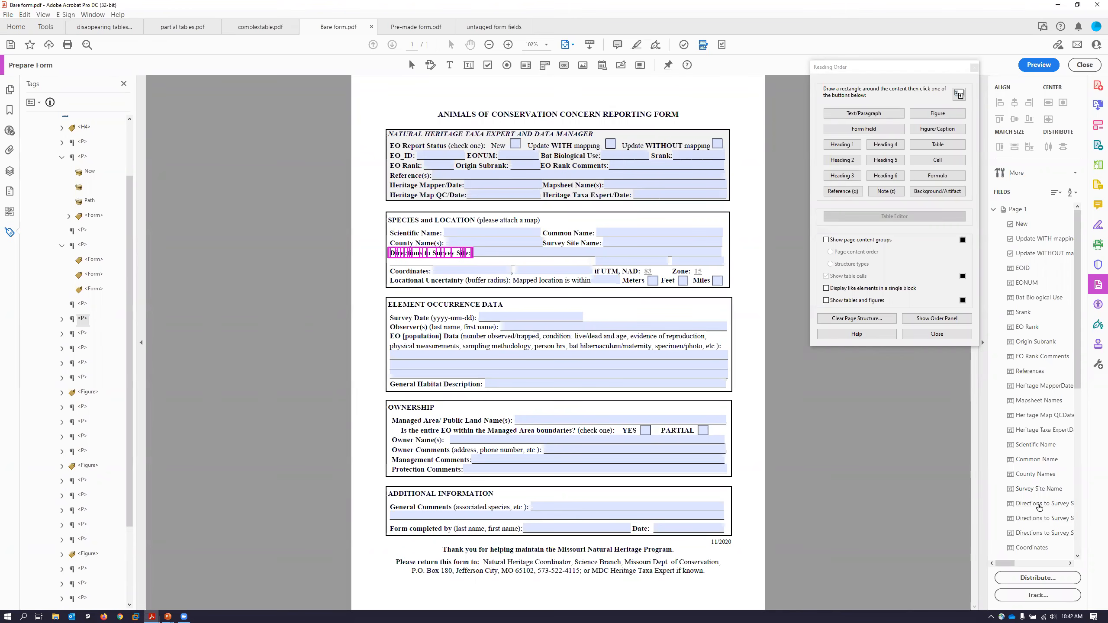
- Rename the first physical measurements text field under EO [population] Data as EO
scroll(1049, 522, down, 5)
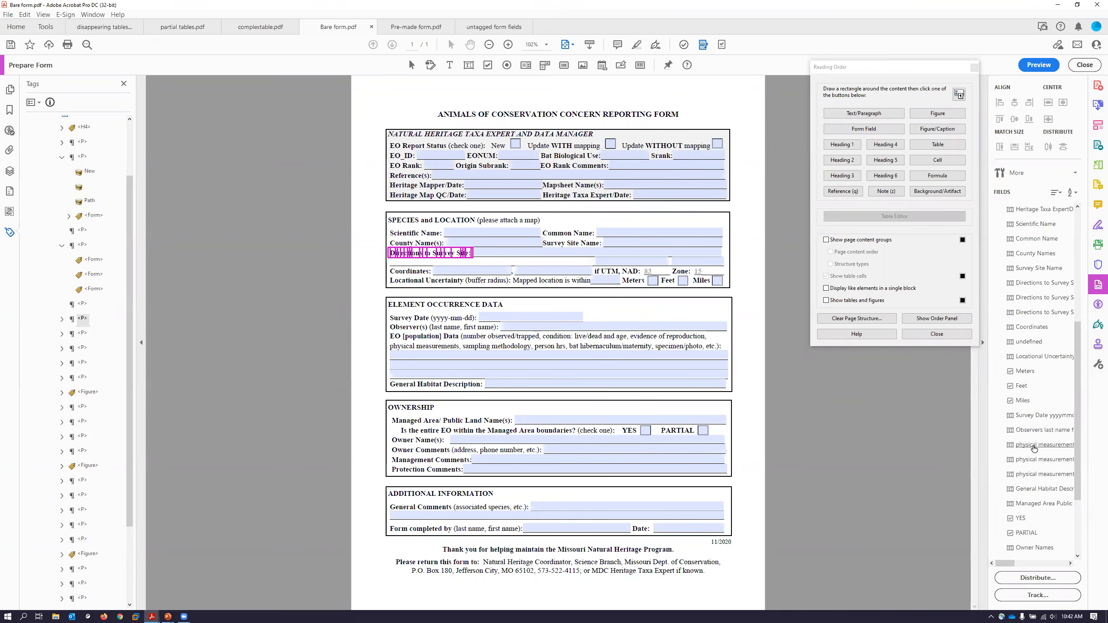
click(1034, 449)
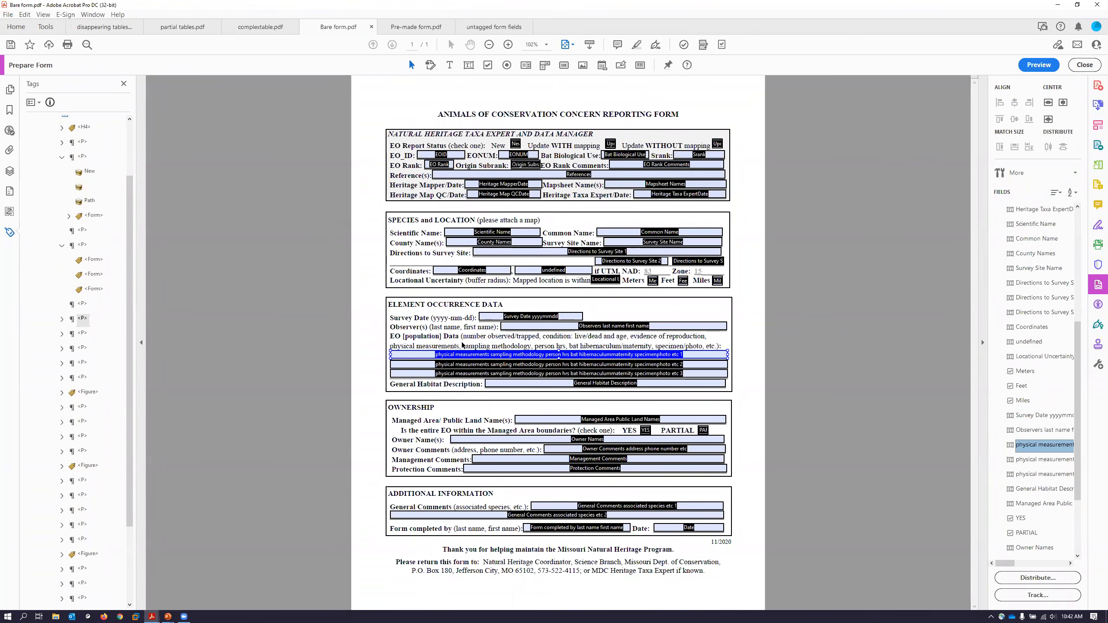
right_click(540, 357)
click(563, 365)
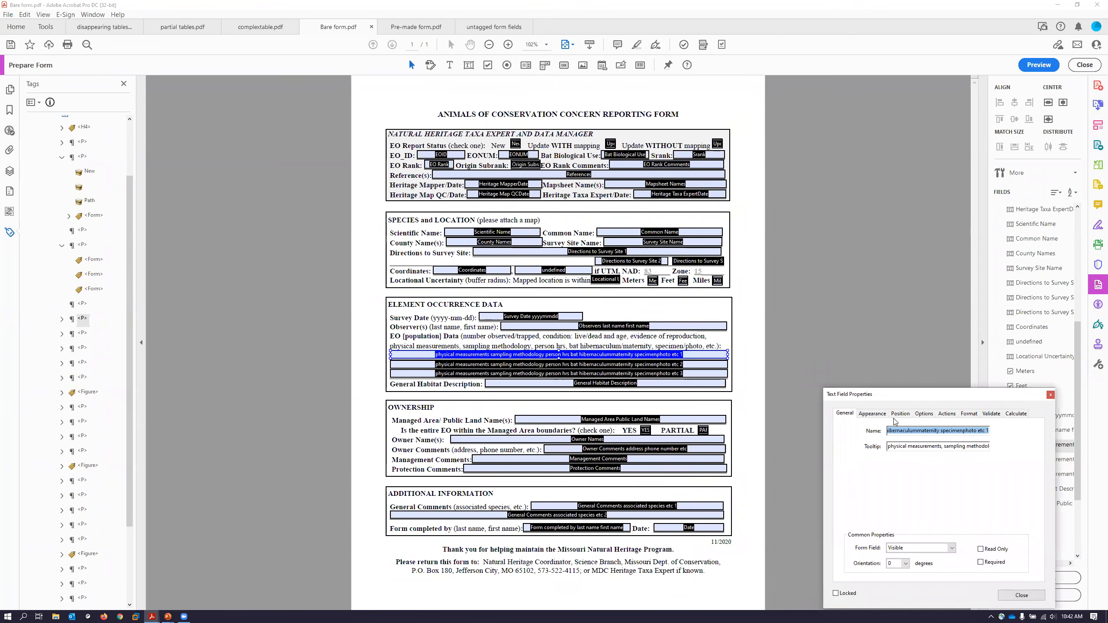
text(EO)
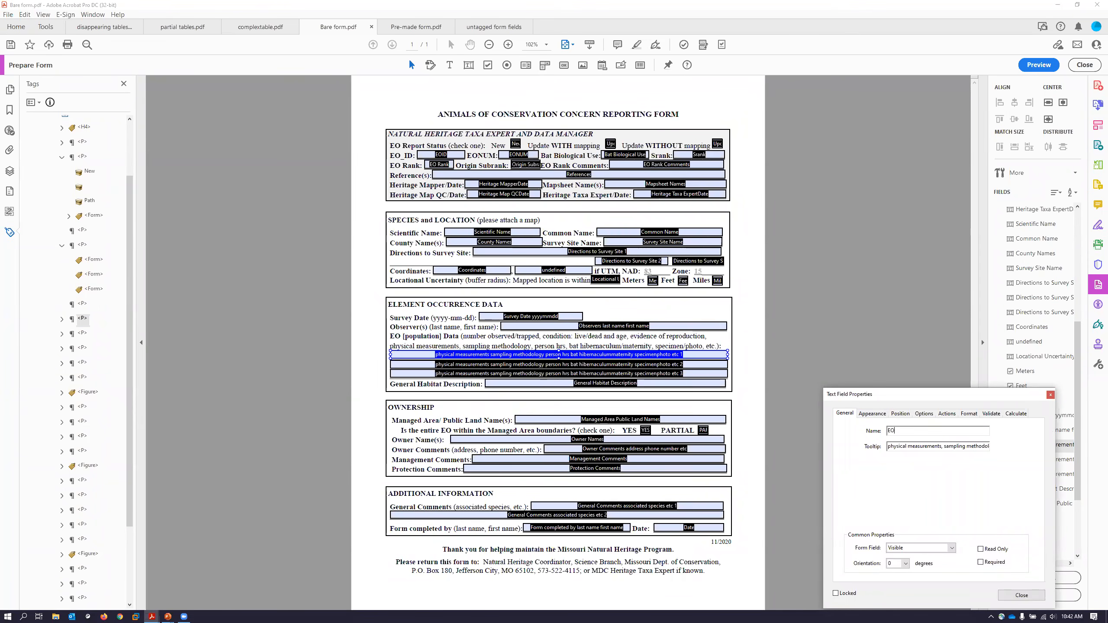
click(904, 447)
- Rename the second physical measurements text field under EO [population] Data as EO
double_click(900, 431)
key(ctrl+a)
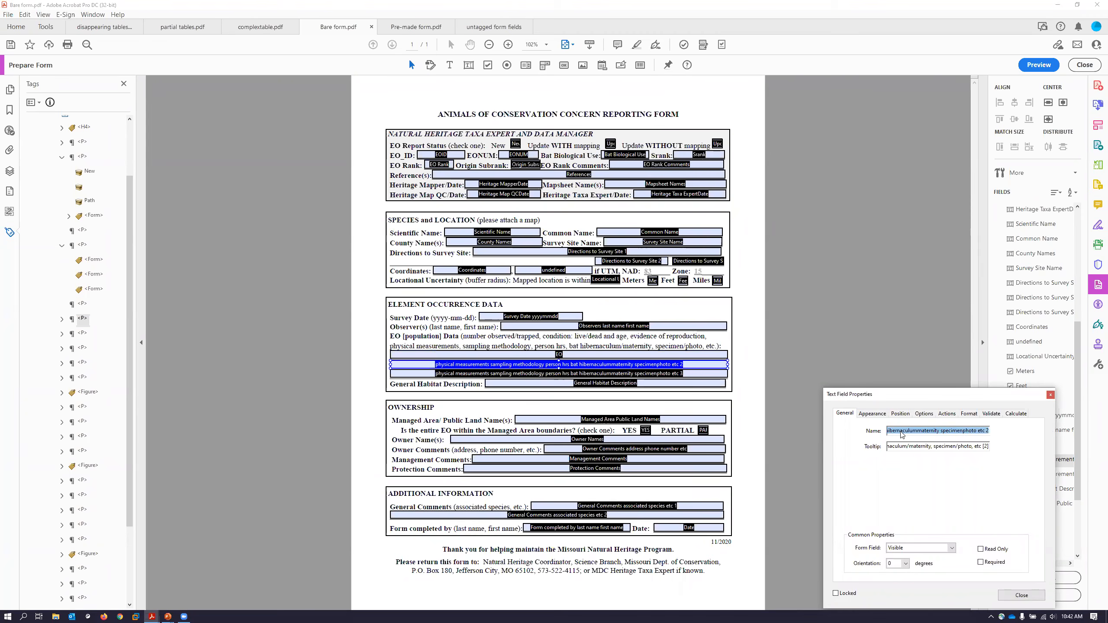
text(O)
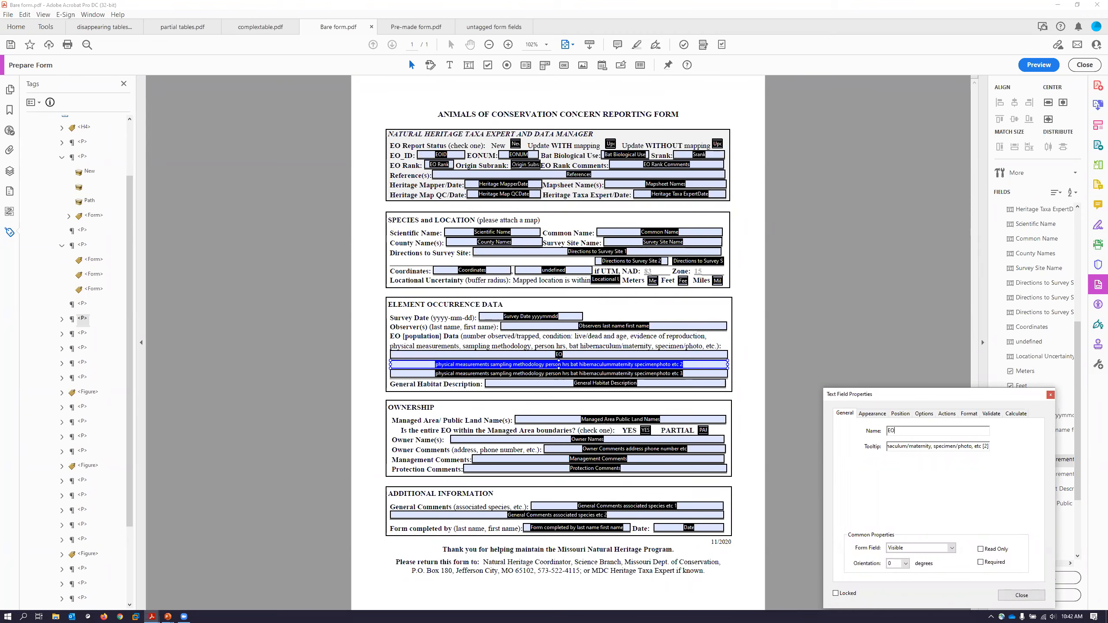
key(F3)
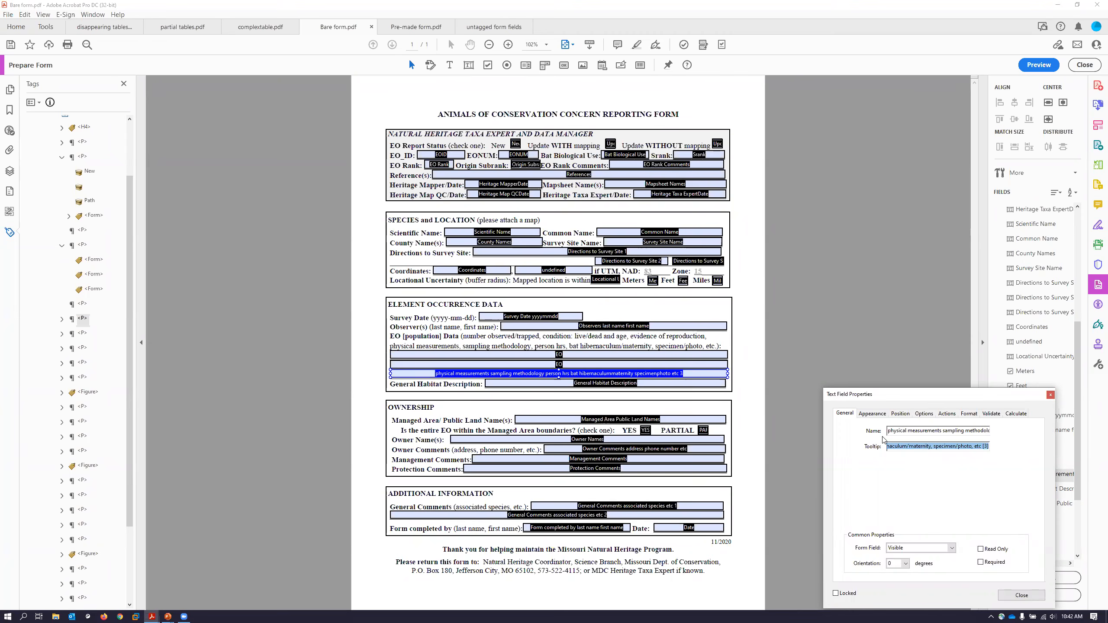
- Replace the tooltip of the first text field under EO [population] Data with EO
click(621, 354)
click(941, 445)
double_click(942, 446)
click(942, 445)
double_click(943, 445)
click(943, 446)
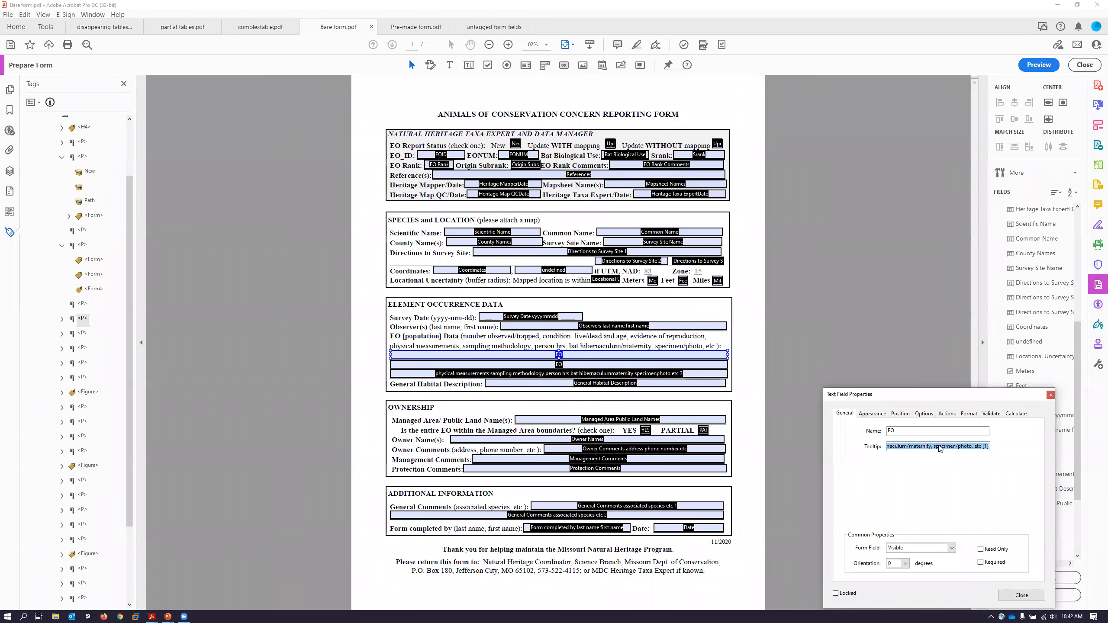
text(EO)
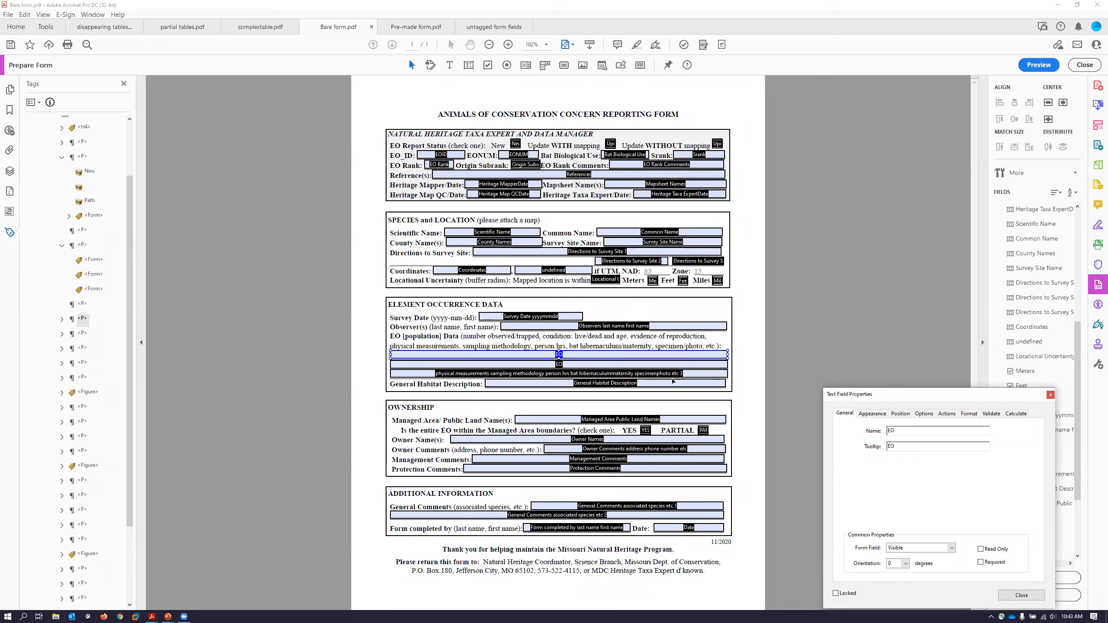
- Delete the second and third text fields under EO [population] Data, keeping only the first one
click(633, 374)
click(602, 357)
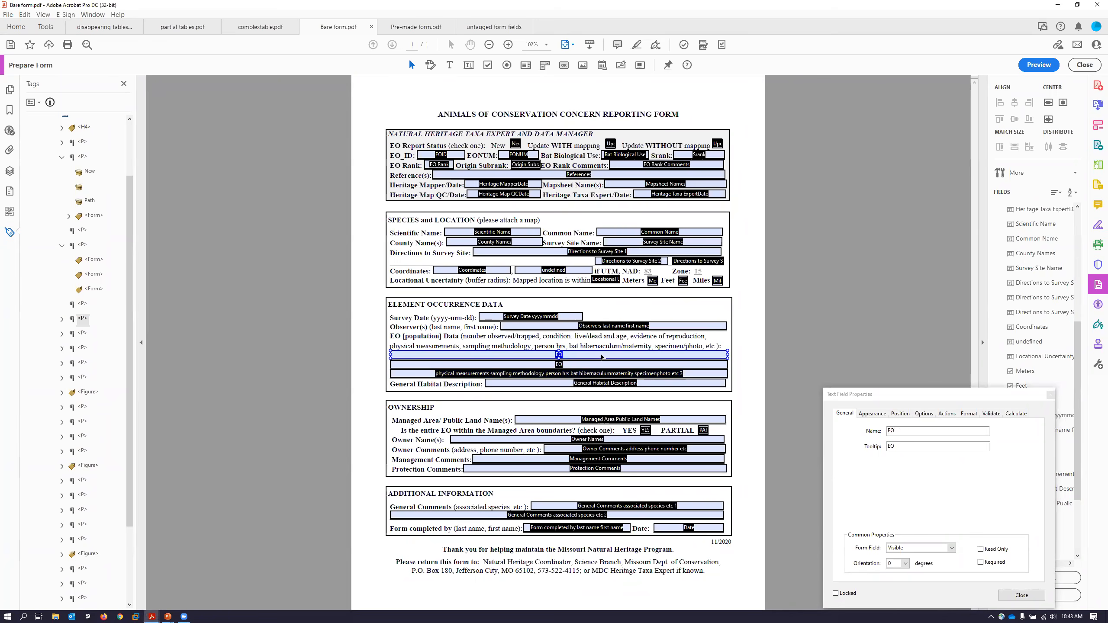
ctrl+click(596, 367)
click(400, 367)
ctrl+click(401, 371)
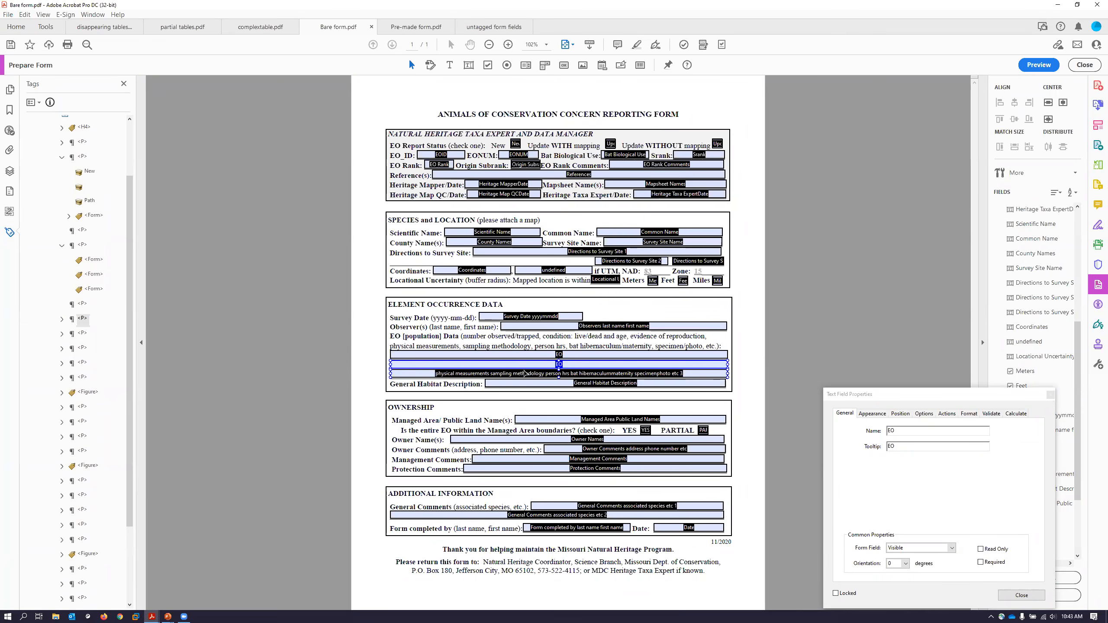
click(538, 372)
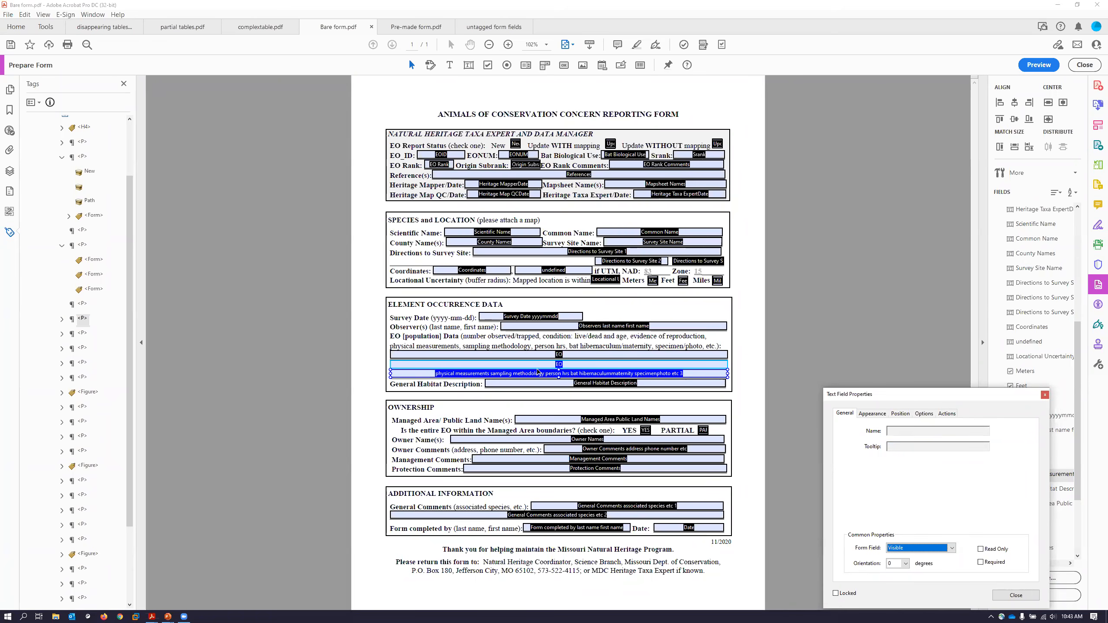
right_click(570, 374)
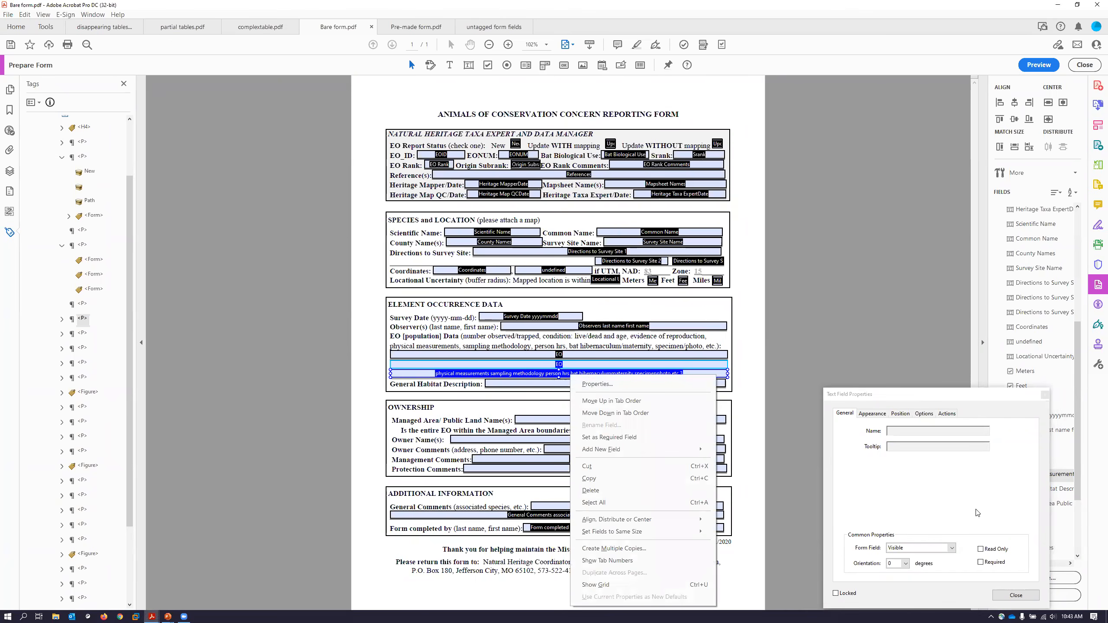
click(1013, 595)
click(589, 365)
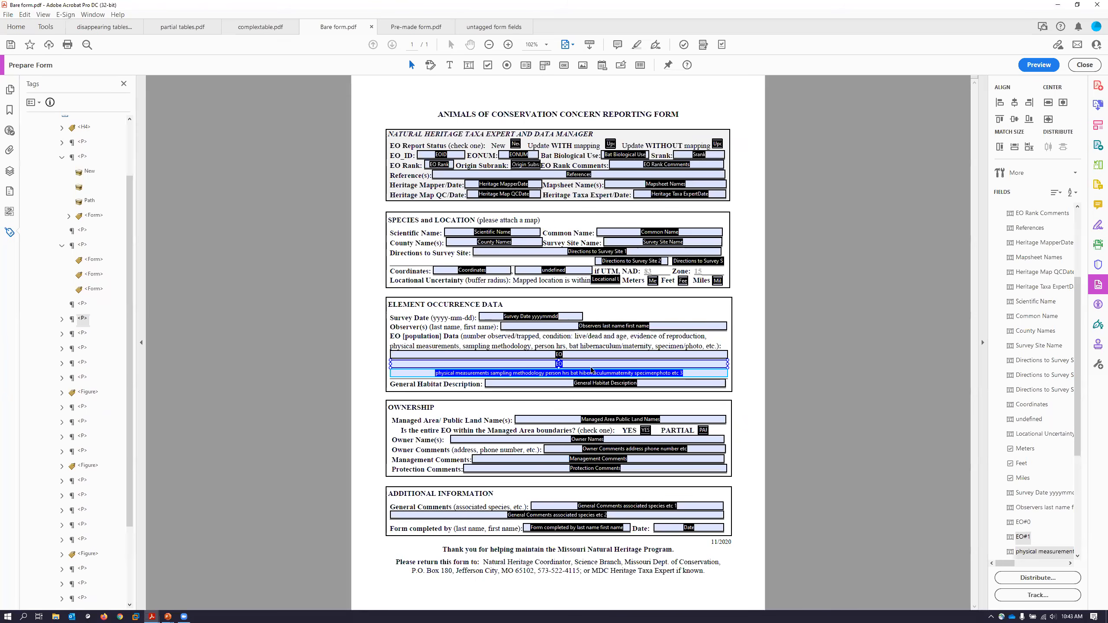
click(592, 370)
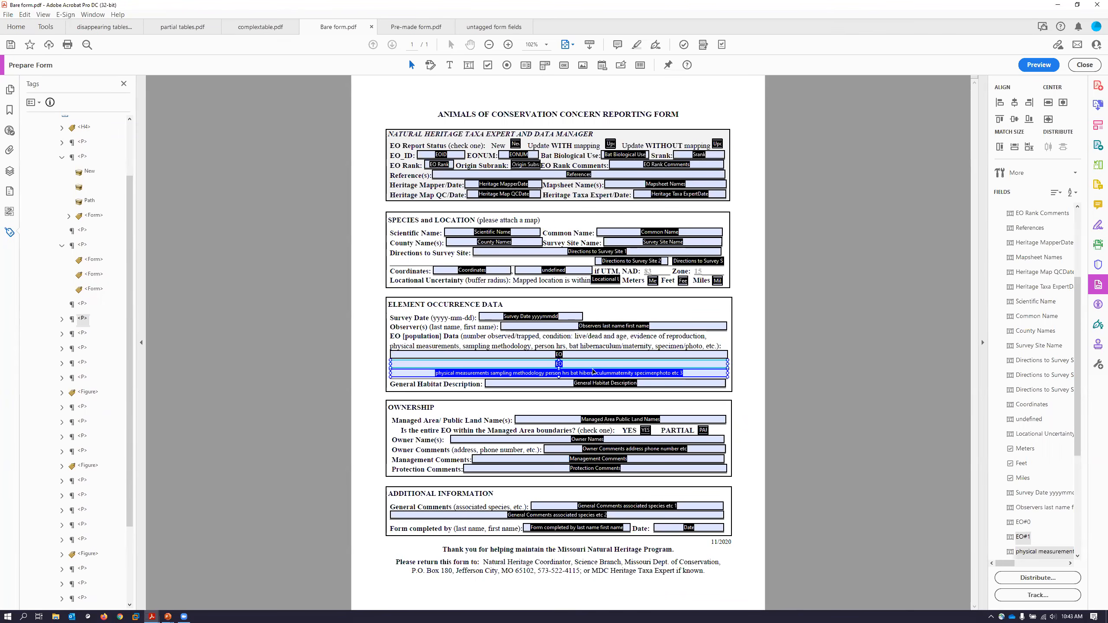
key(Delete)
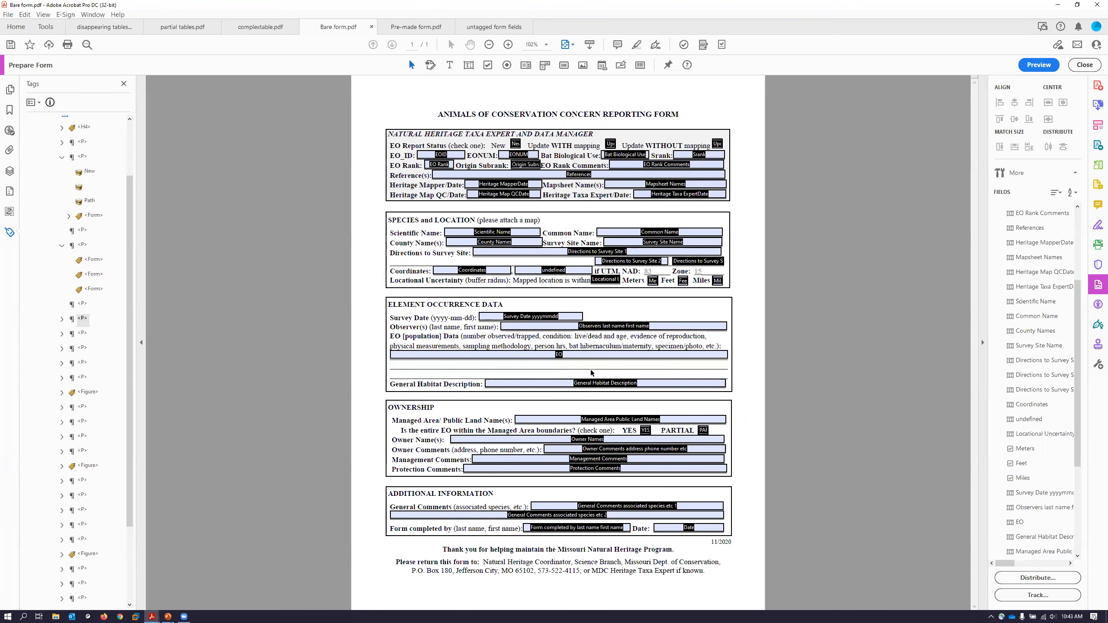
- Enlarge the remaining EO field to cover all three blank lines and enable its Multi-line option
click(575, 358)
drag(559, 359, 563, 377)
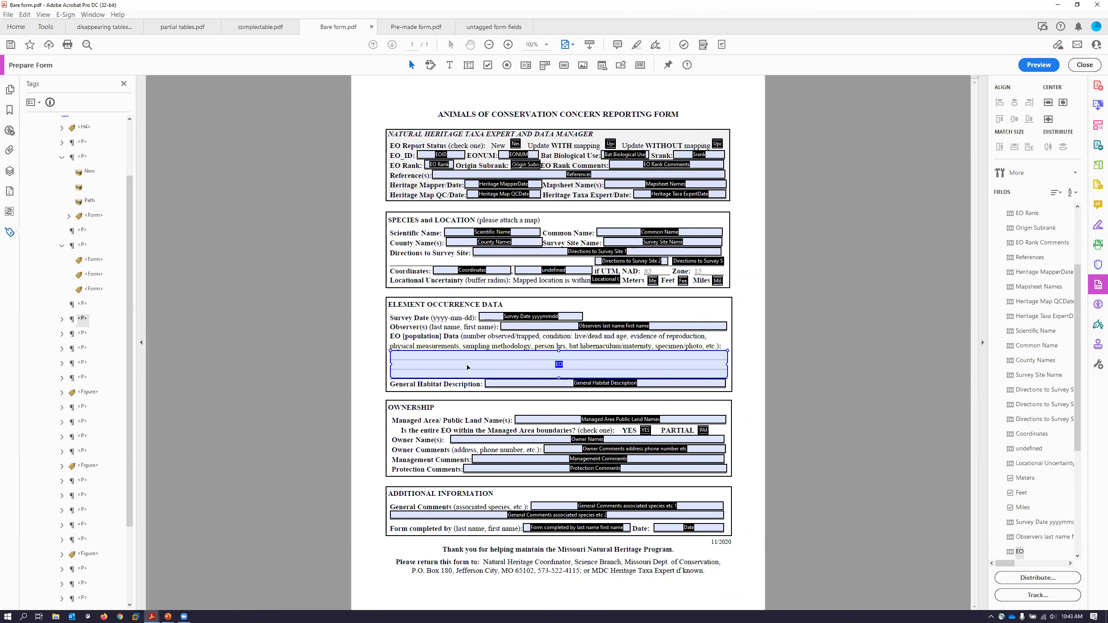
right_click(594, 364)
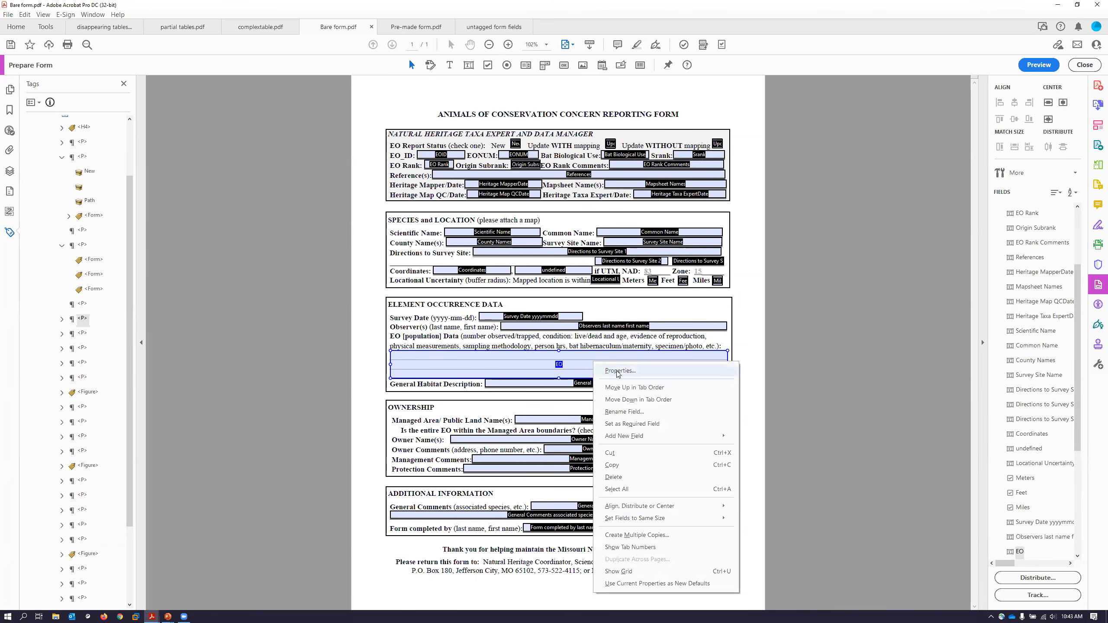
click(619, 589)
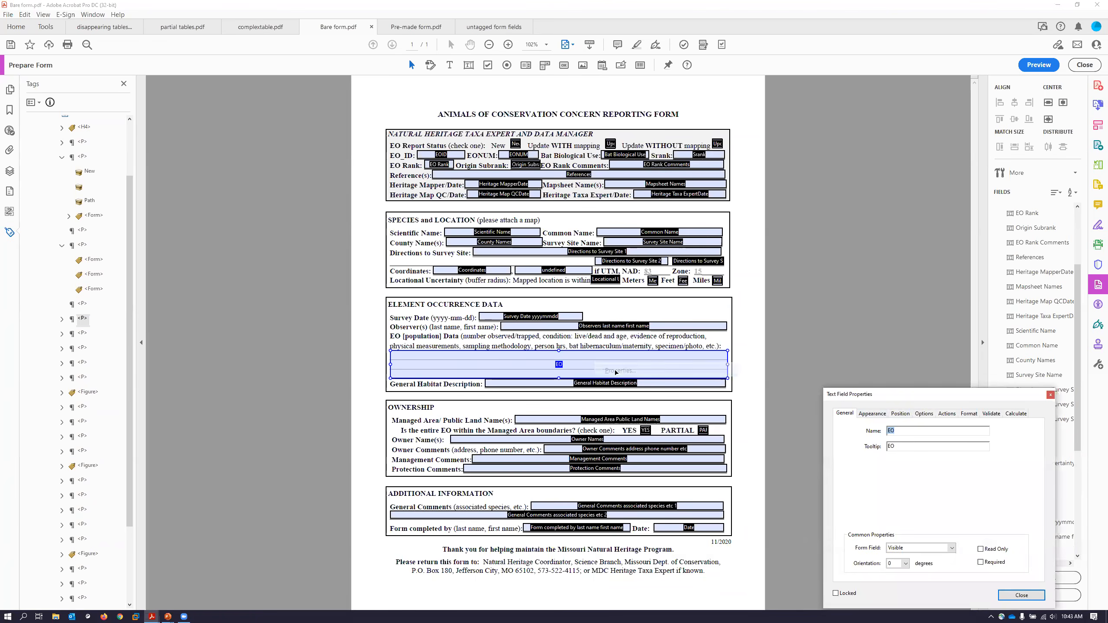
click(921, 413)
click(897, 540)
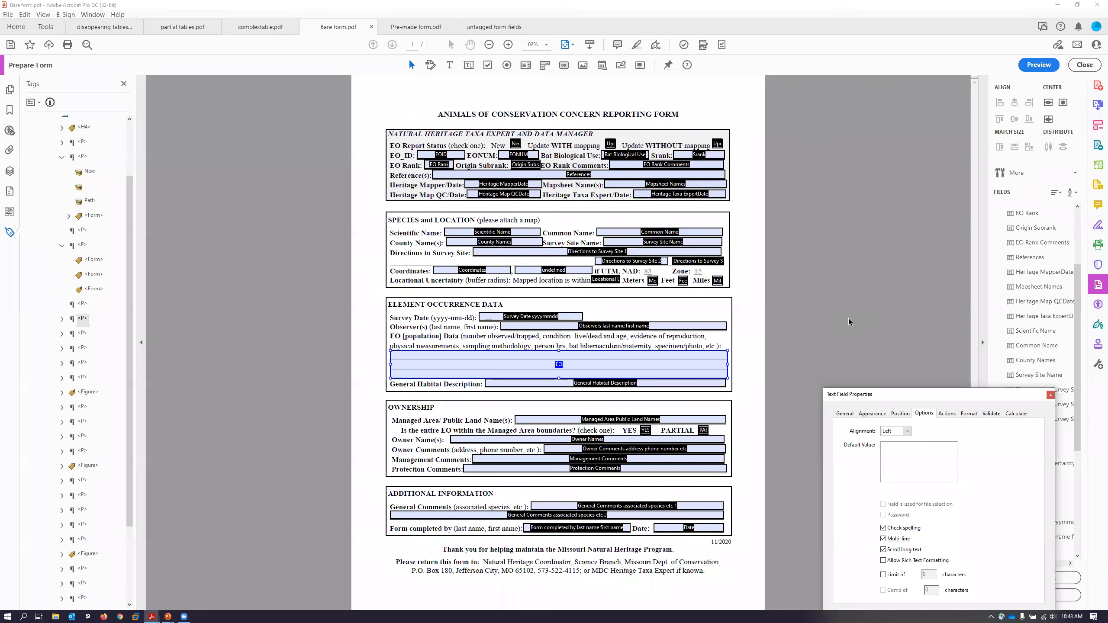
click(846, 301)
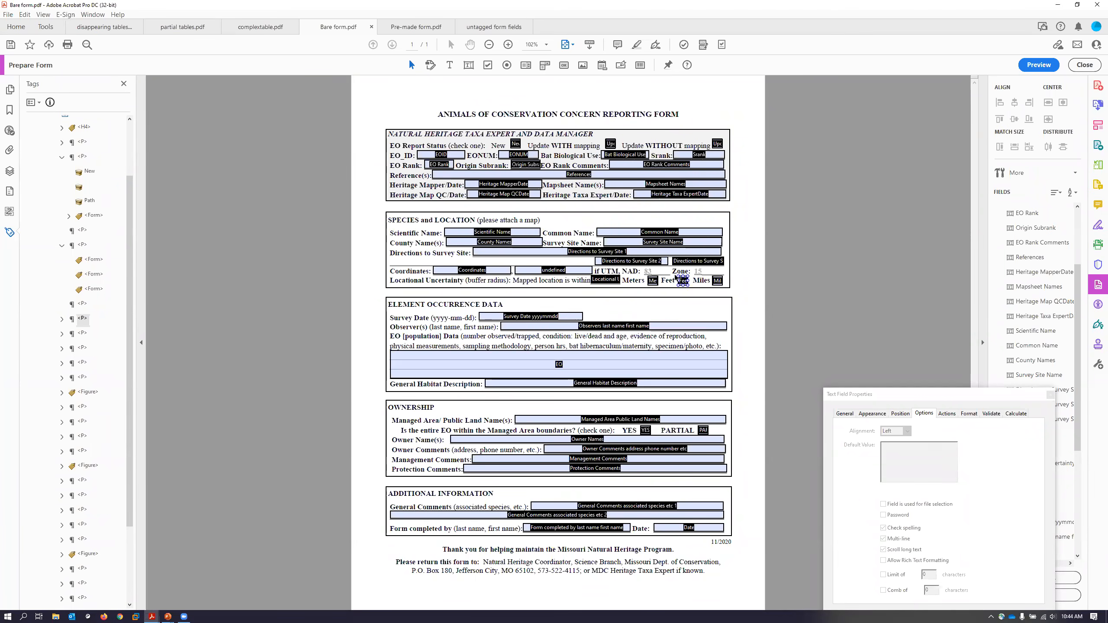
- Add a text field after the "if UTM, NAD:" label and resize it to fit the short blank before Zone
click(610, 255)
click(467, 65)
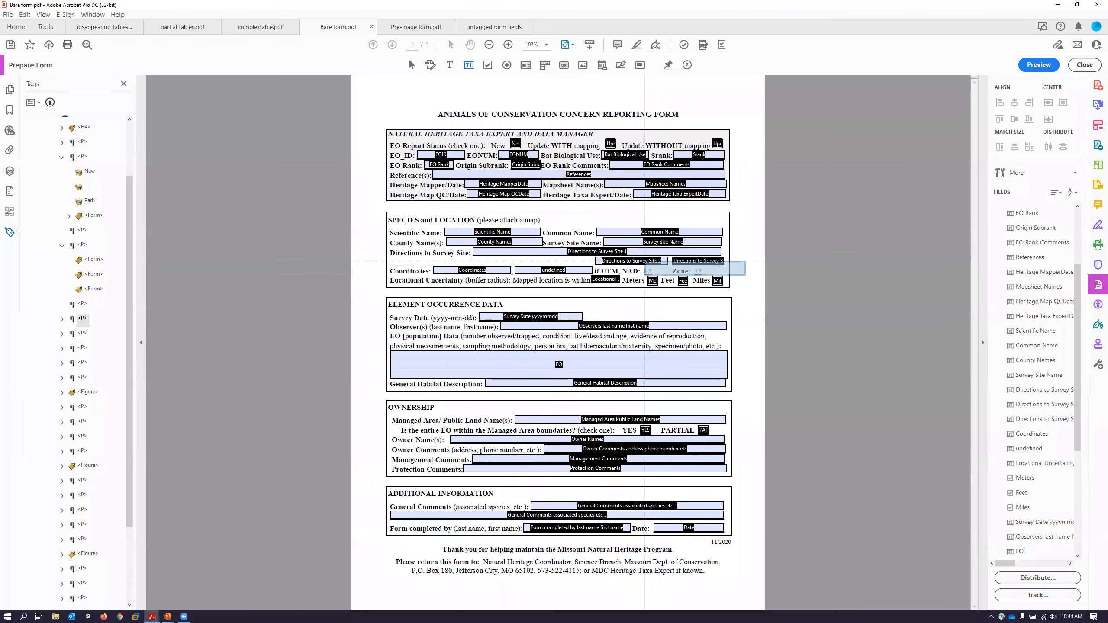
click(644, 261)
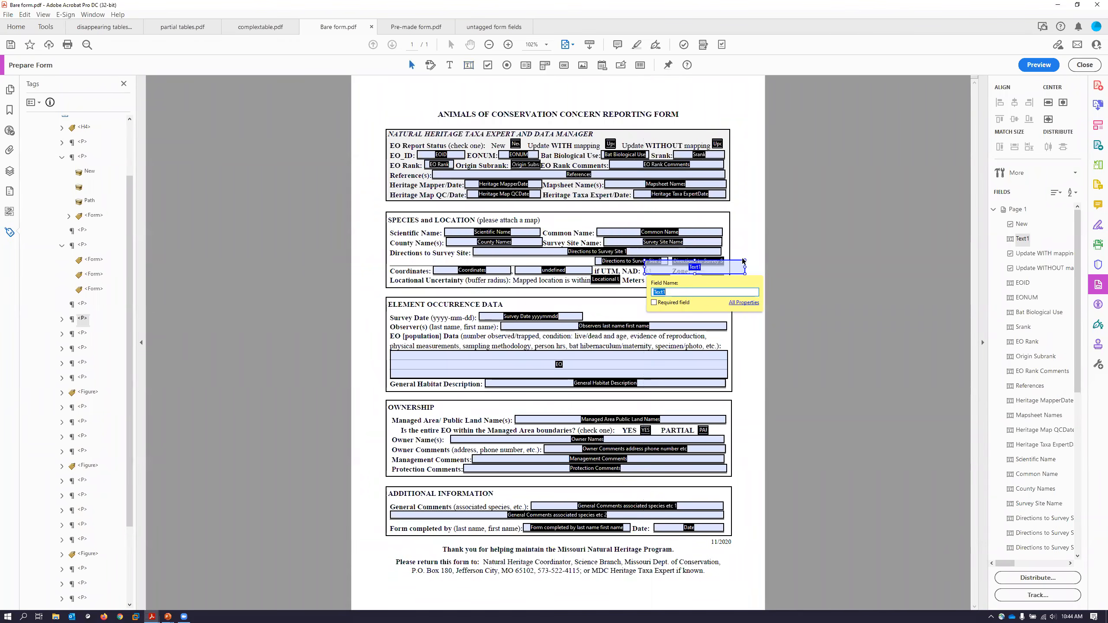
drag(744, 261, 669, 266)
- Set both the name and the tooltip of the new text field beside the NAD label to UTM NAD
right_click(663, 273)
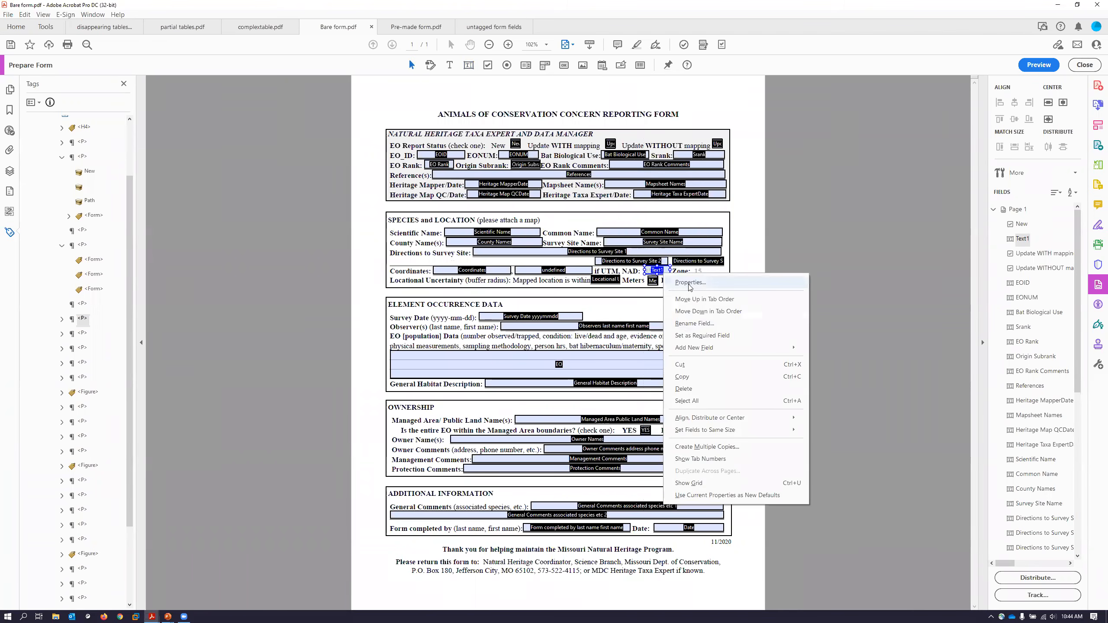
click(690, 283)
click(842, 413)
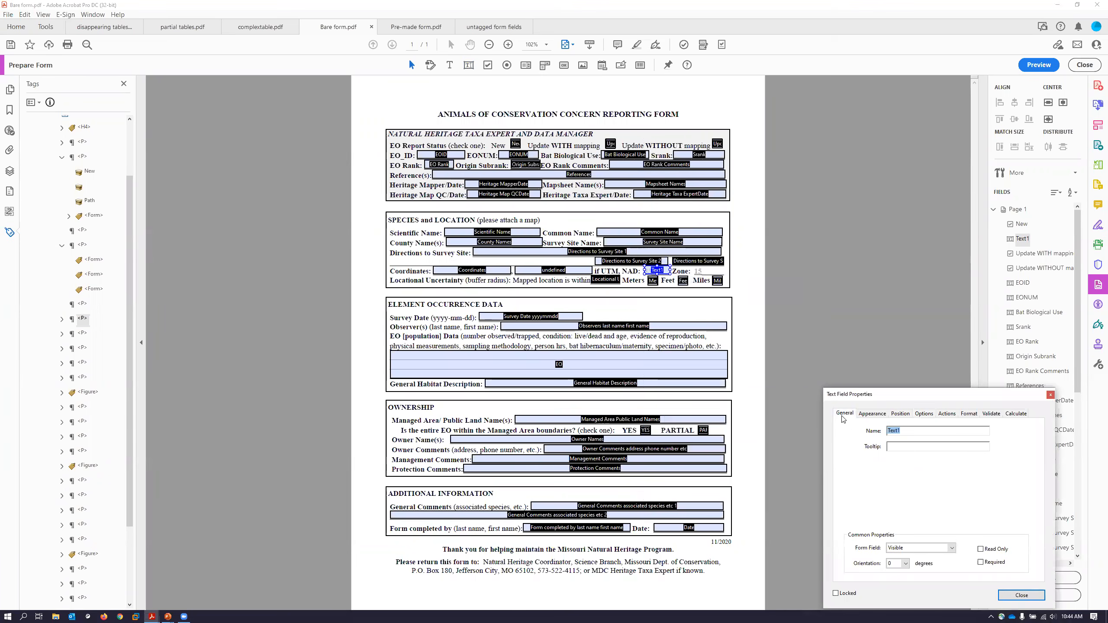
text(UTM NAD)
key(Tab)
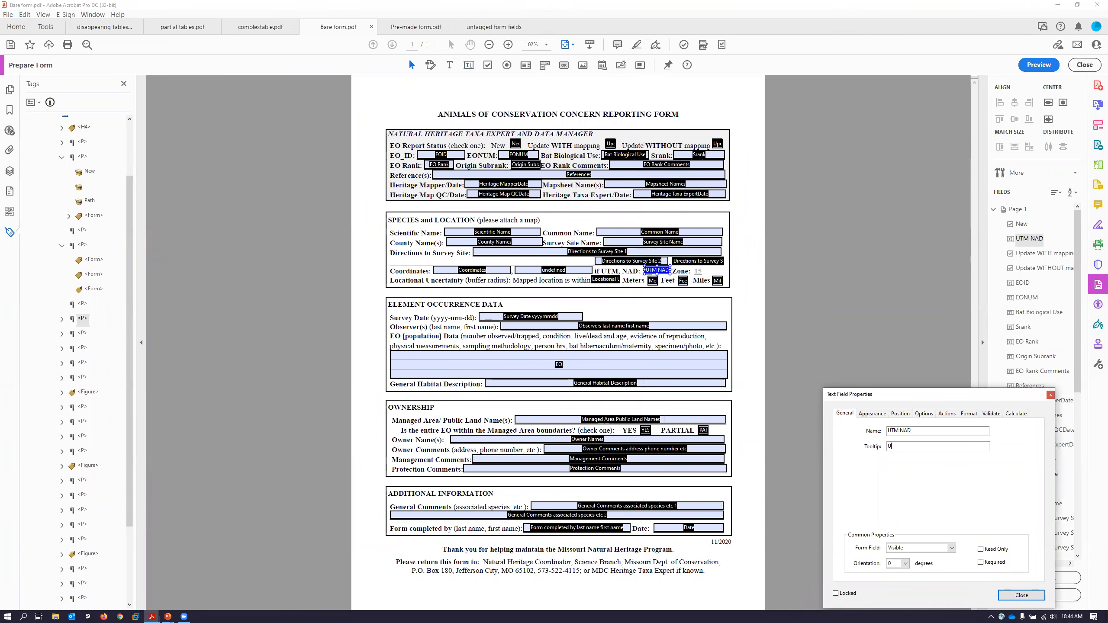
text(UTM NAD)
click(885, 243)
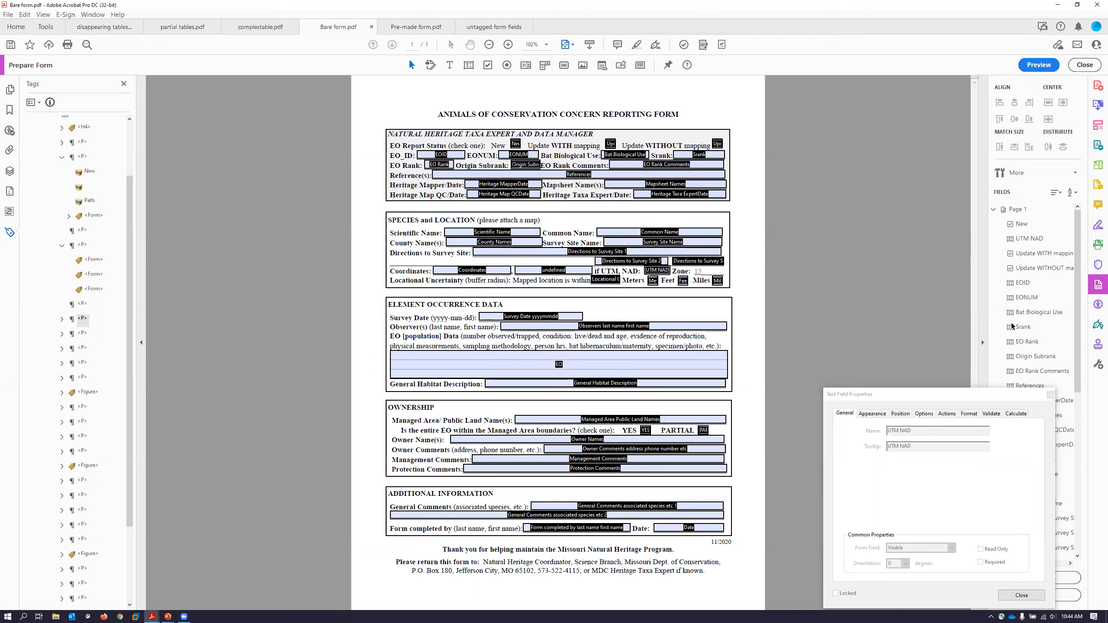
click(1050, 395)
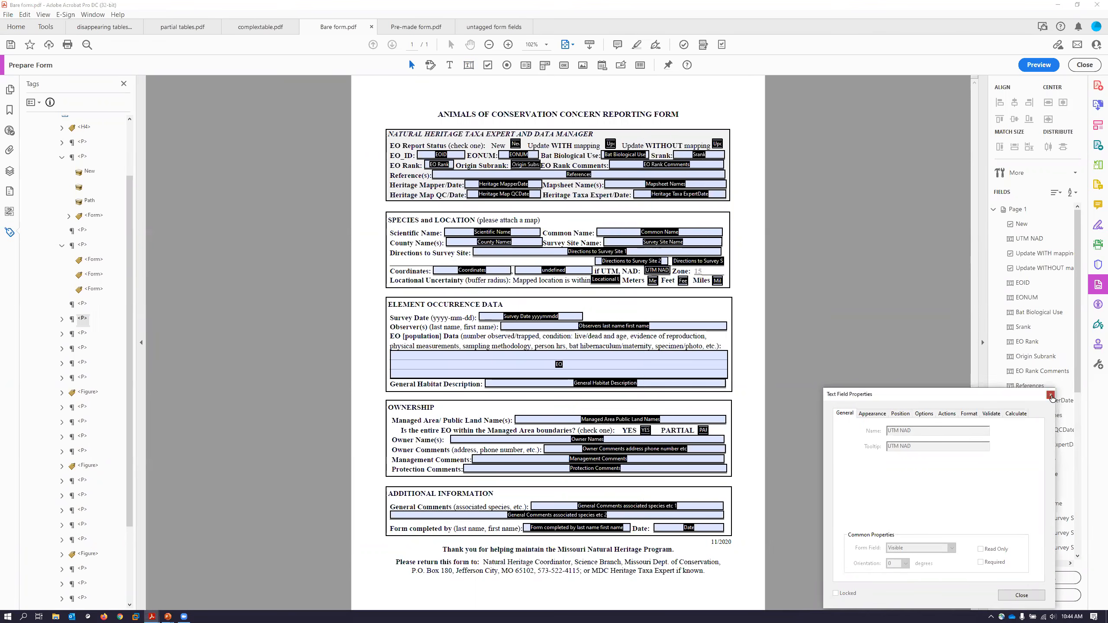
- Move the UTM NAD field down the field order so it follows the second Coordinates field, and dismiss the chat notification
scroll(1047, 436, down, 10)
scroll(1055, 511, up, 3)
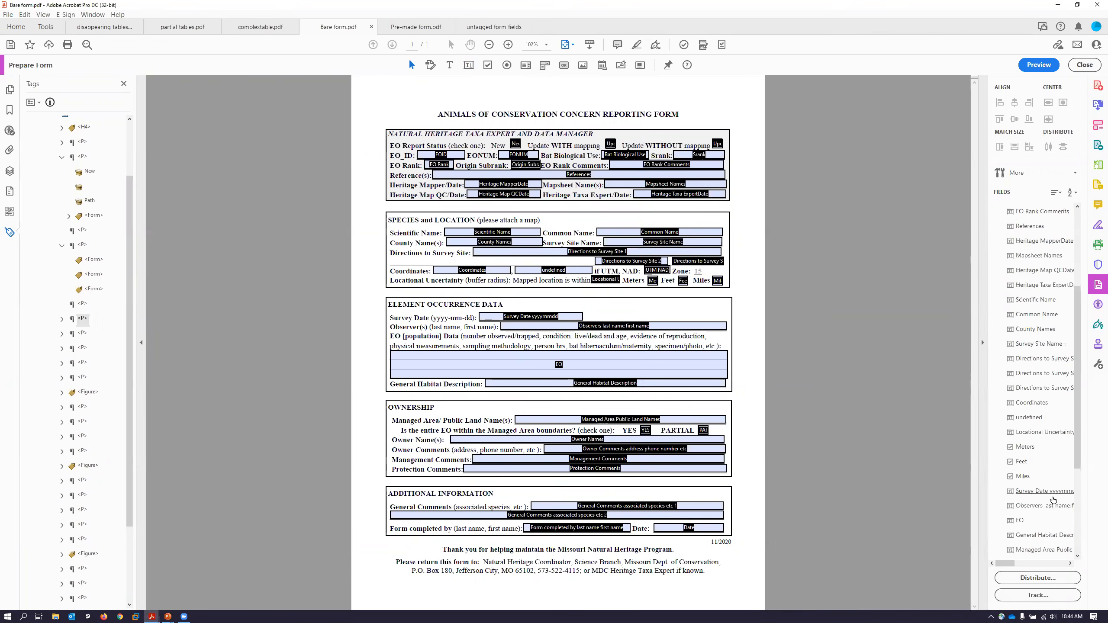
scroll(1052, 393, up, 2)
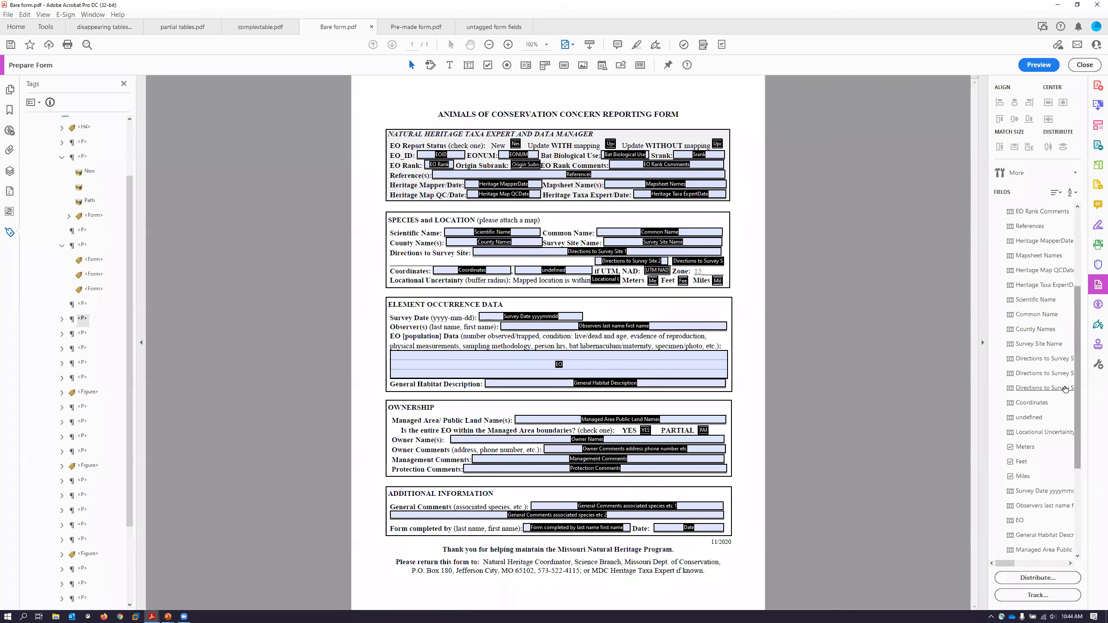
scroll(1046, 377, up, 3)
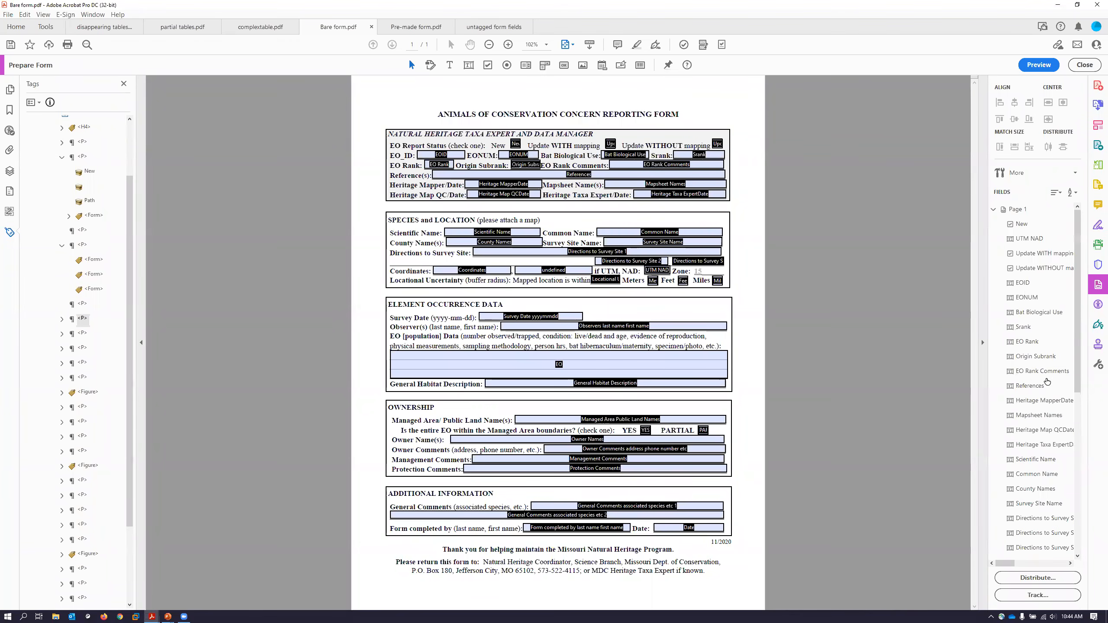
click(1021, 241)
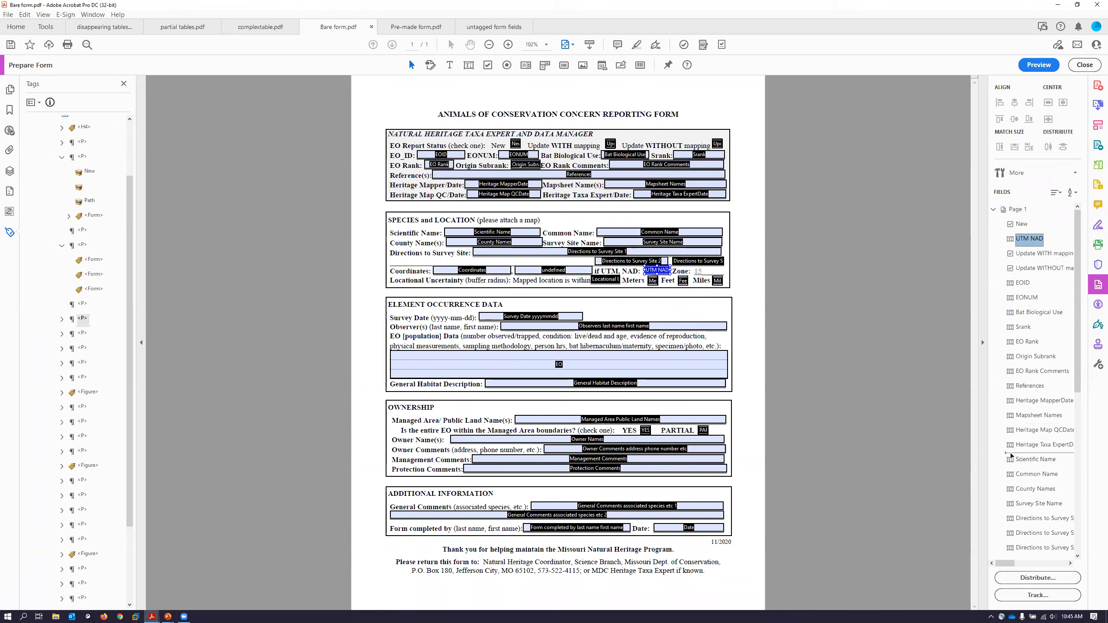
drag(1011, 455, 1013, 537)
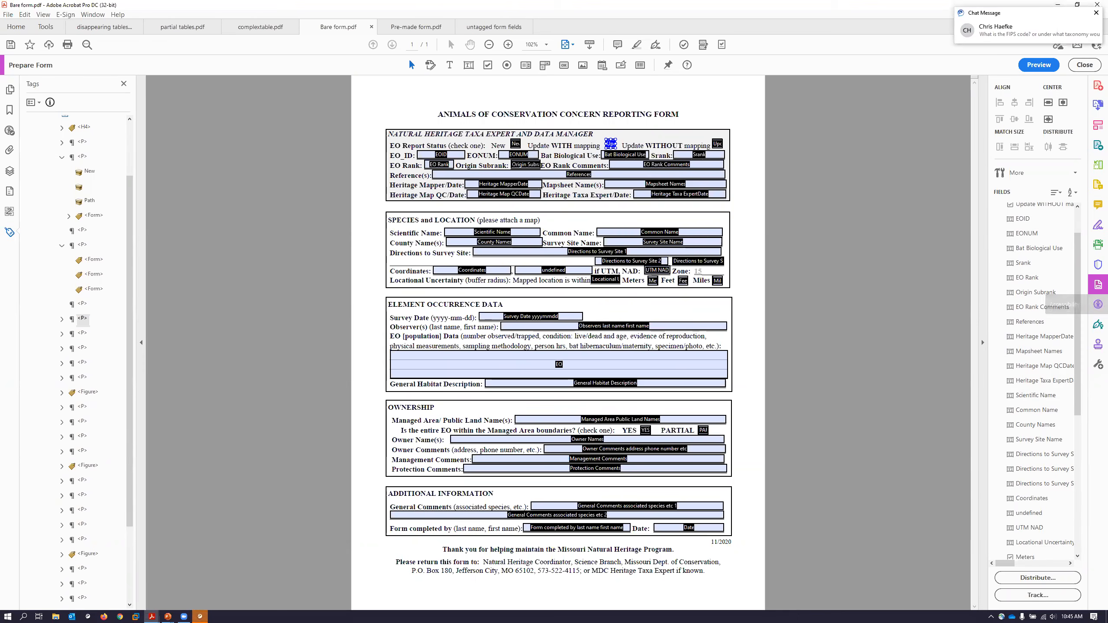
click(1096, 13)
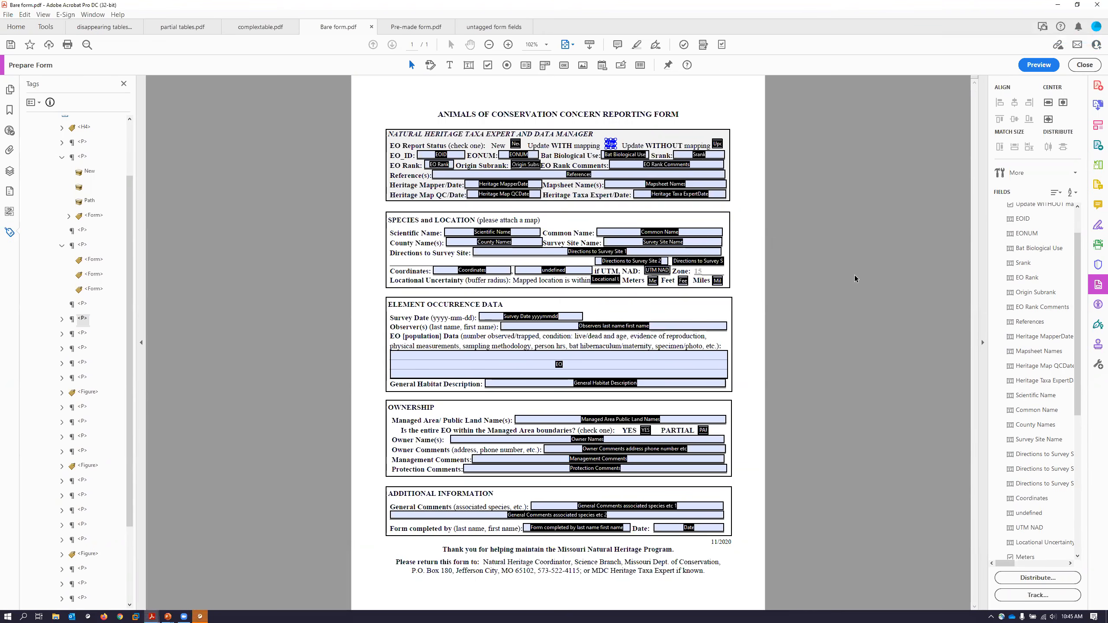
- Rename the first text field after the Coordinates label to Longitude
click(1030, 499)
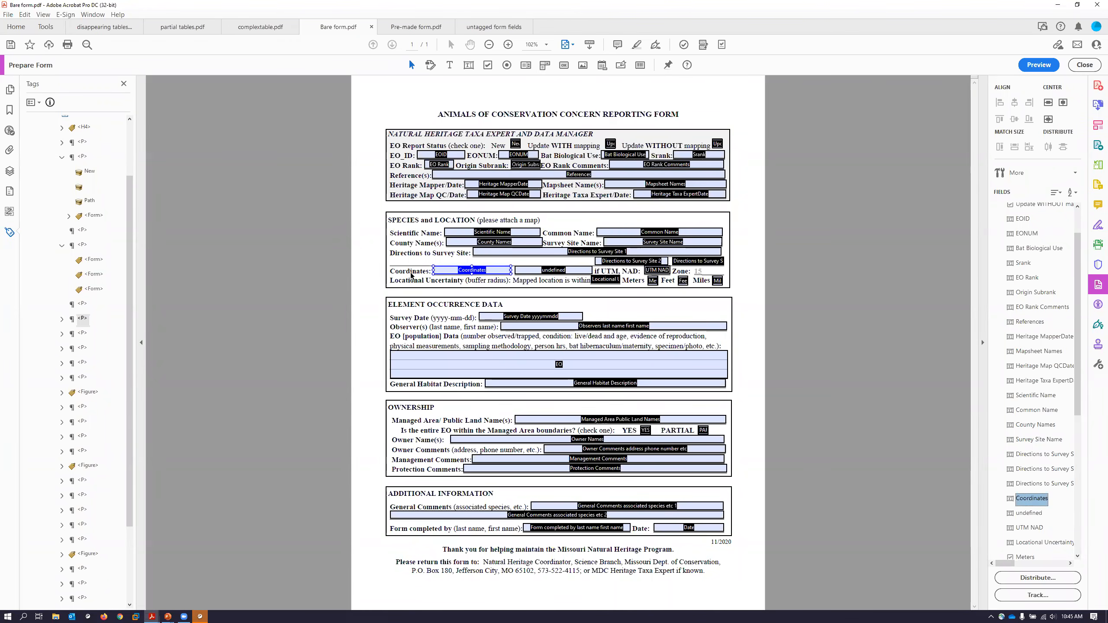
shift+click(562, 273)
right_click(1027, 502)
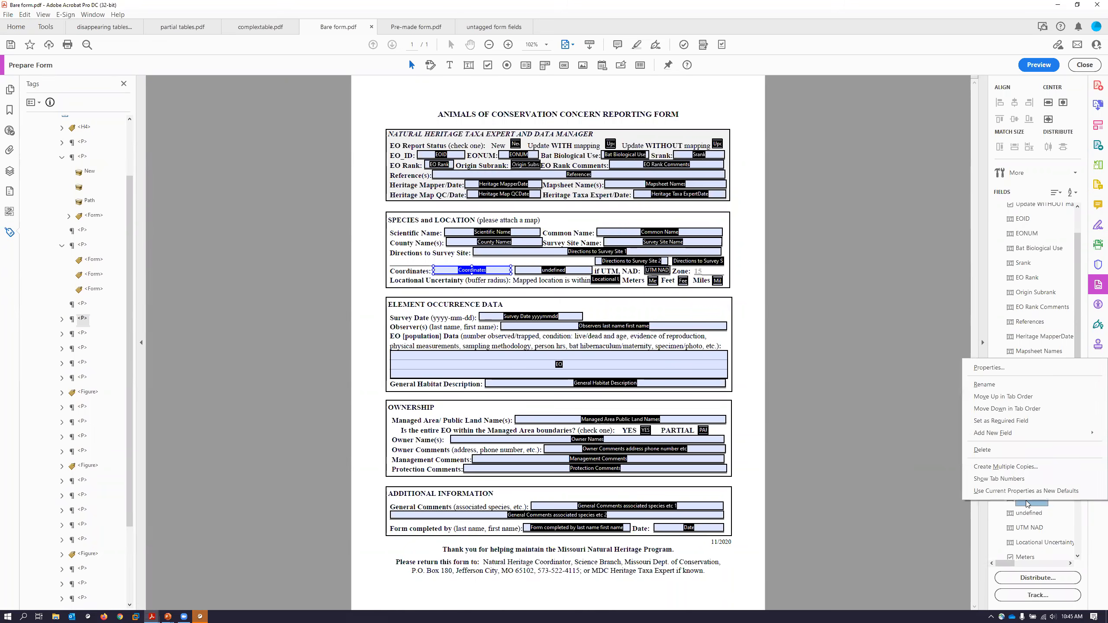
click(988, 368)
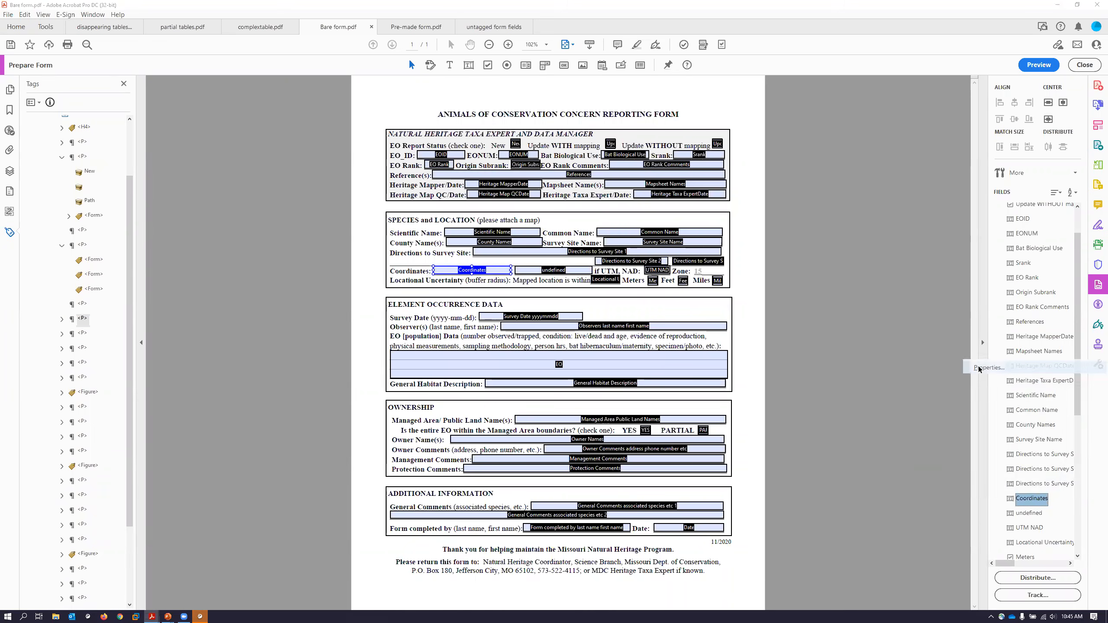
text(L)
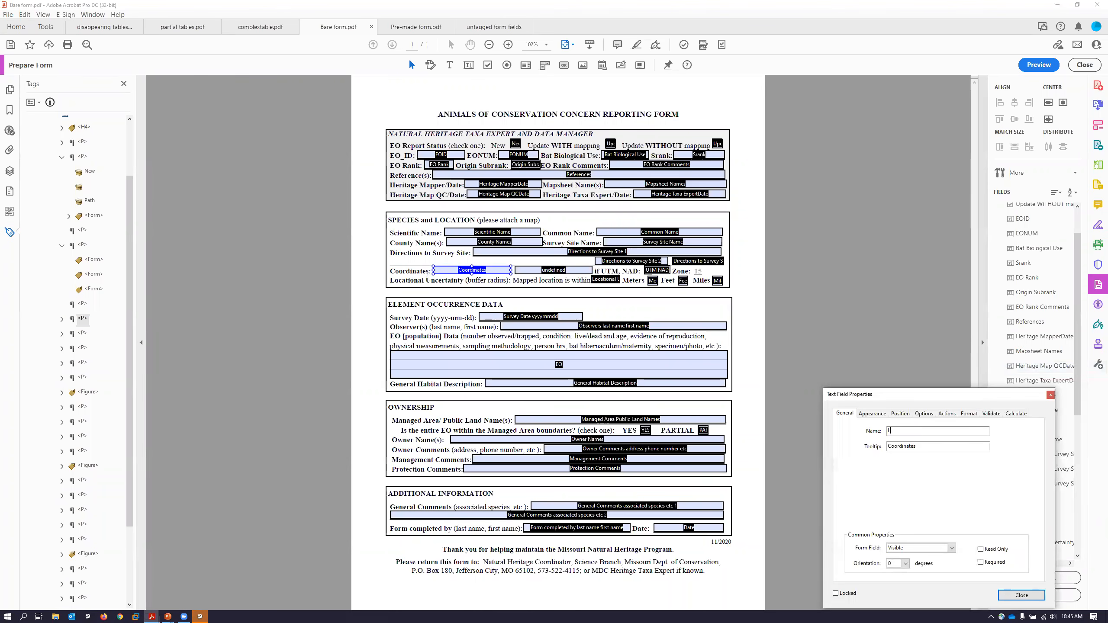
text(ongitude)
key(Tab)
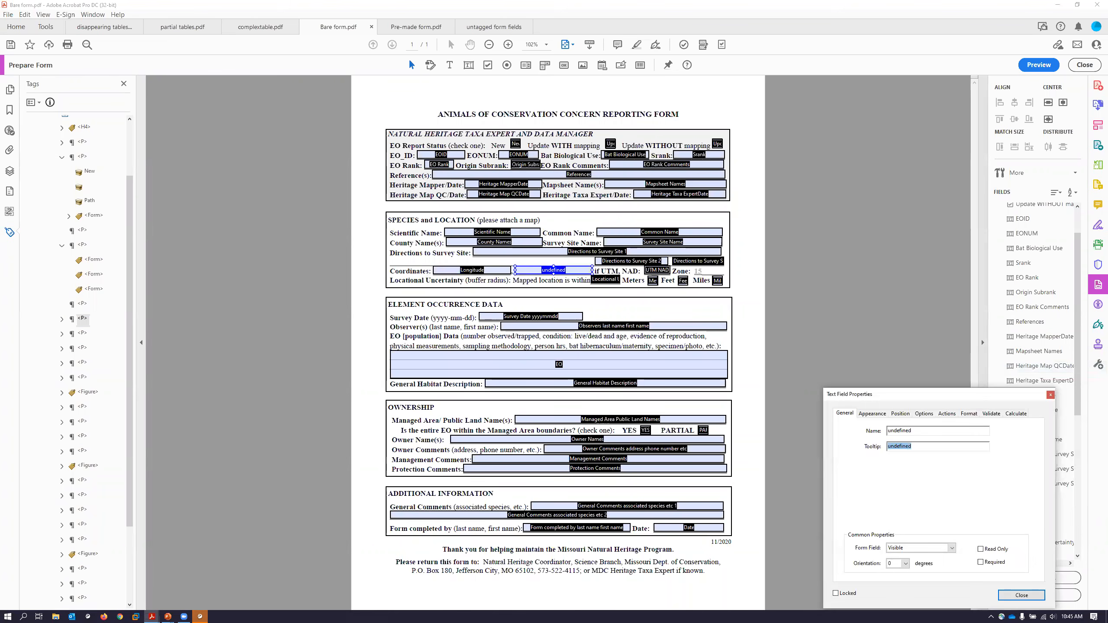
- Set the tooltip of the first coordinates field to Longitude
click(471, 270)
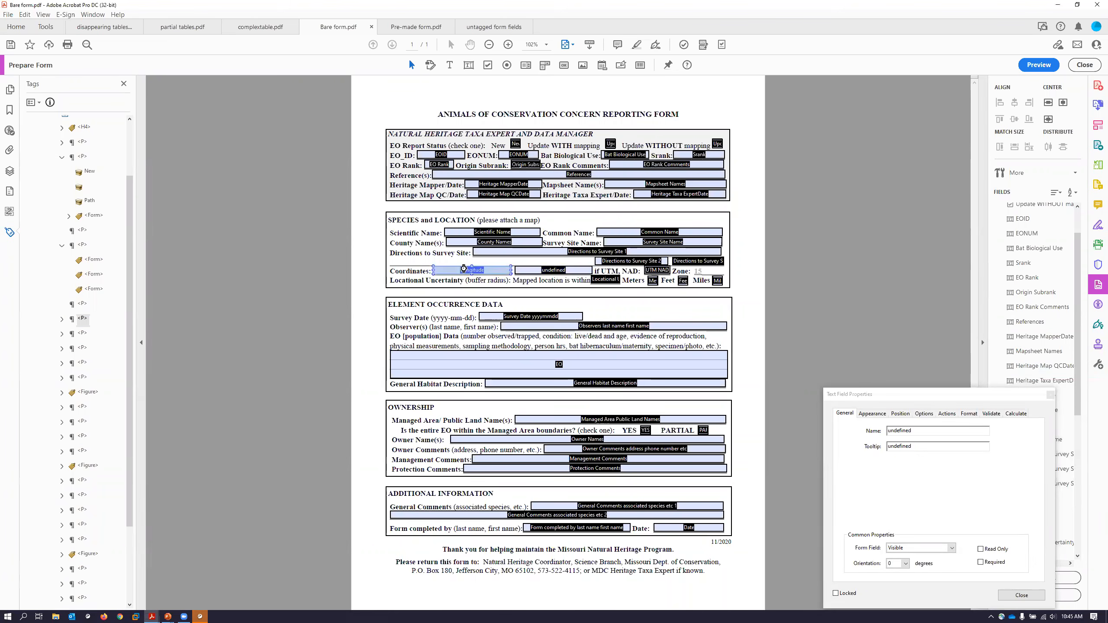
click(904, 446)
double_click(904, 446)
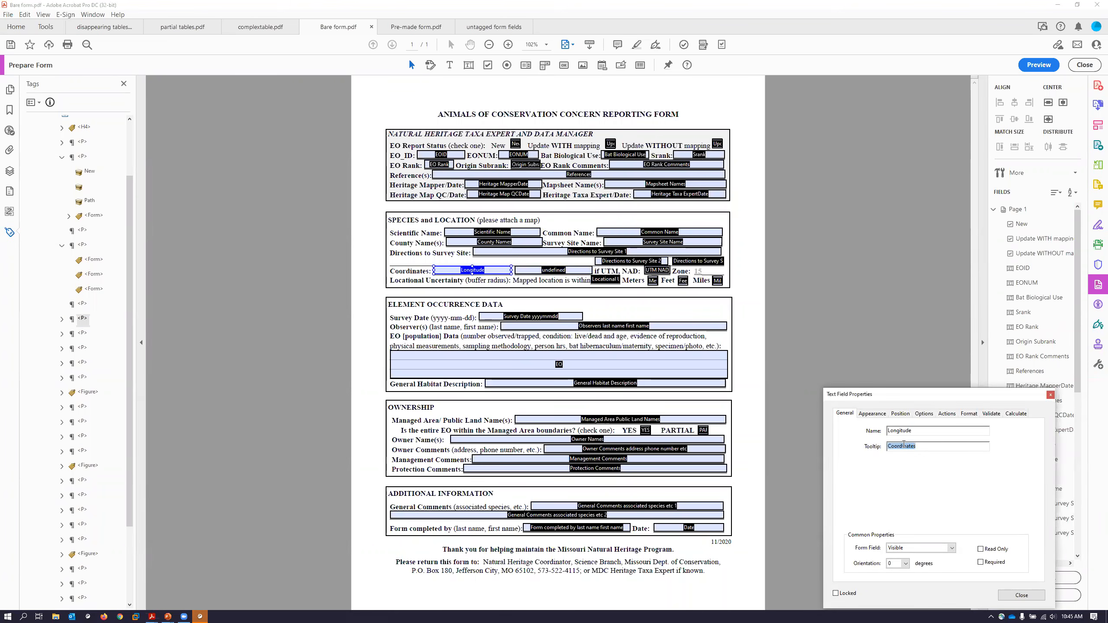
text(Lat)
key(BackSpace)
key(BackSpace)
key(BackSpace)
text(ongitude)
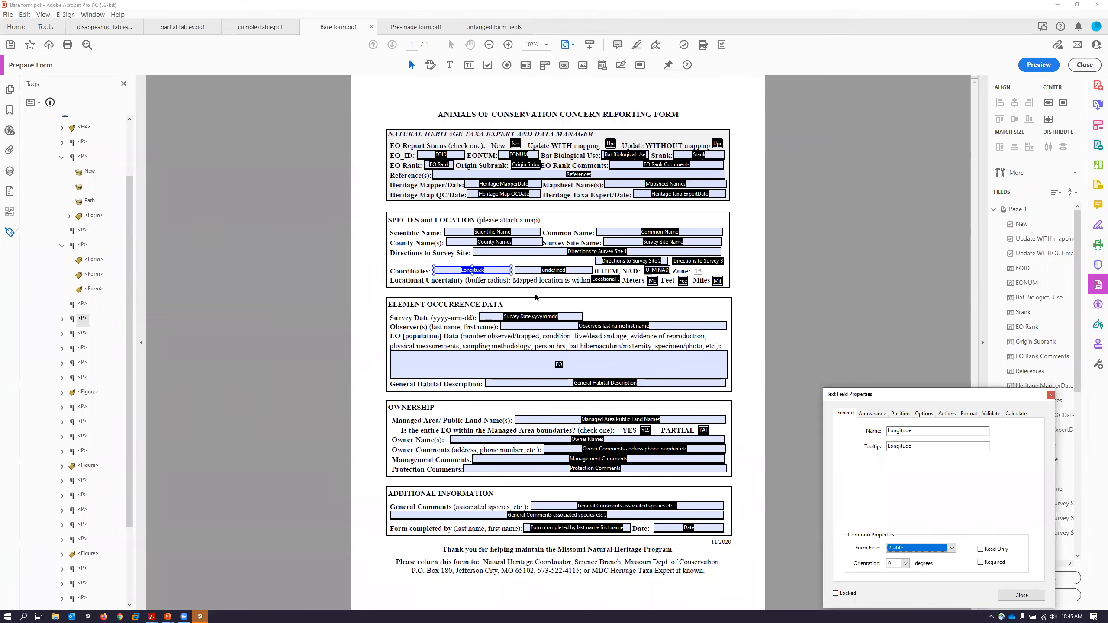
- Set the name of the second coordinates field to Latitude and its tooltip to Latidude
click(543, 270)
double_click(916, 429)
text(Lat)
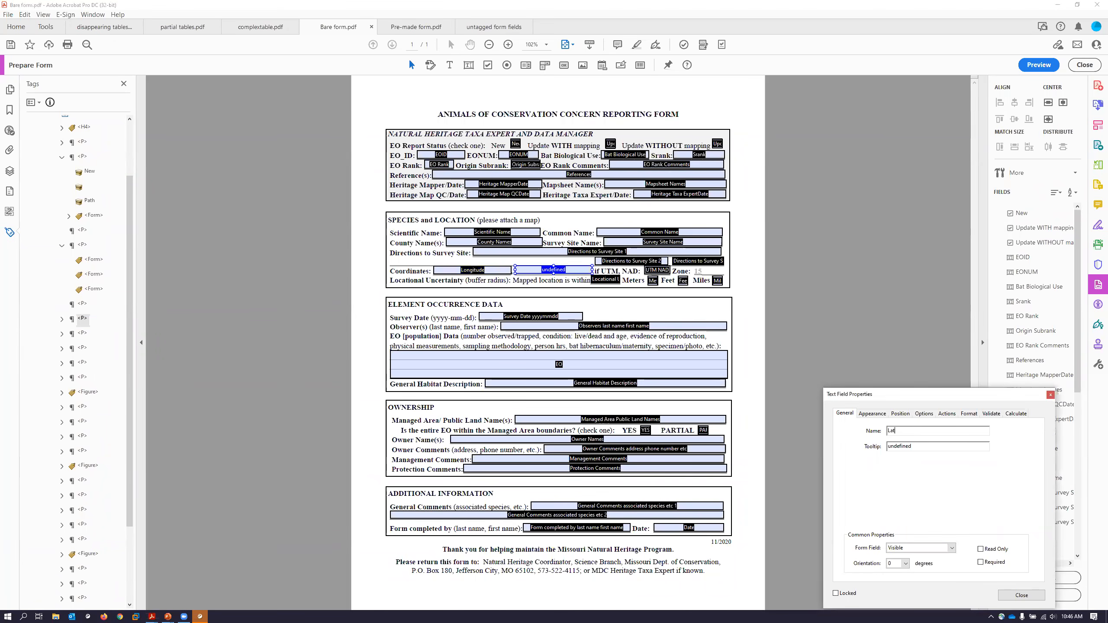
text(itude)
key(Tab)
text(Latidute)
key(Tab)
click(779, 247)
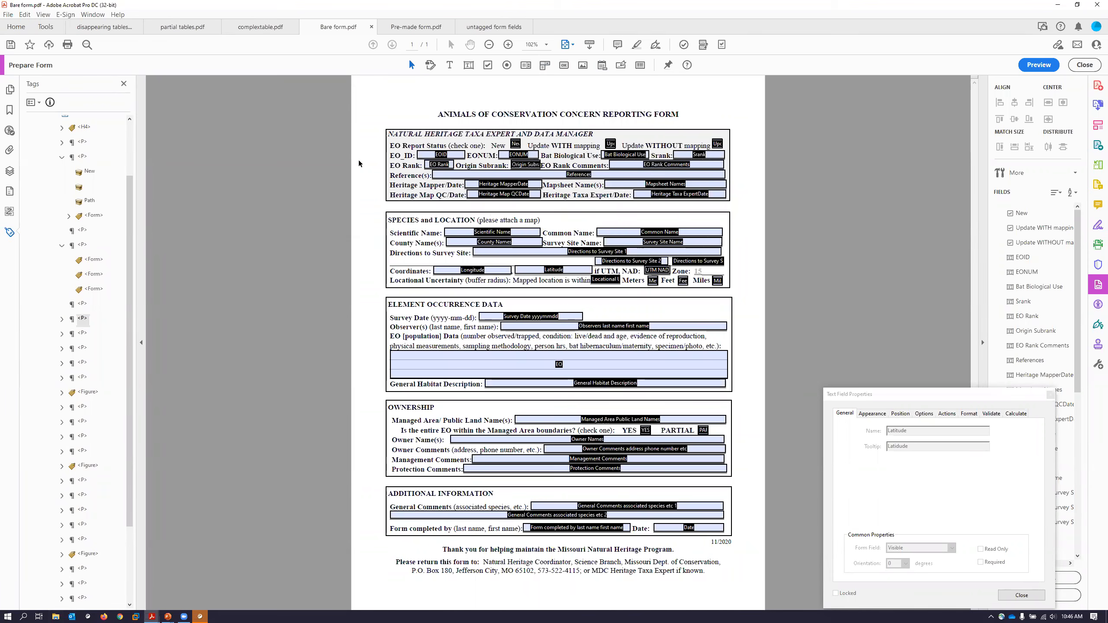
- Switch to the PowerPoint slide show and advance to the Example 4: Form with fields slide
key(super+Tab)
click(433, 150)
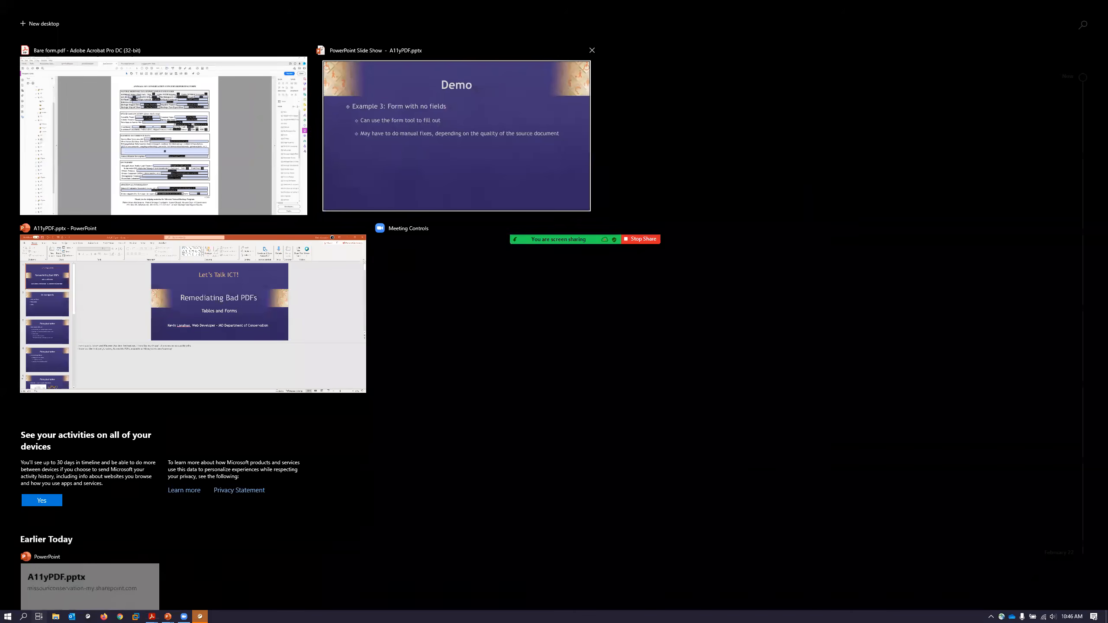
click(455, 217)
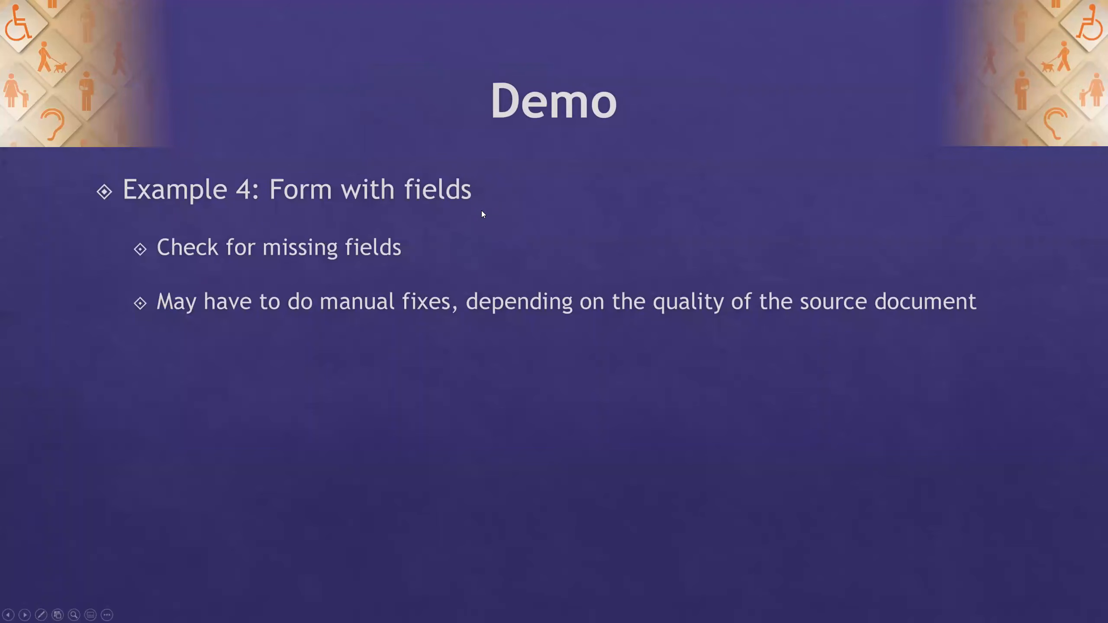
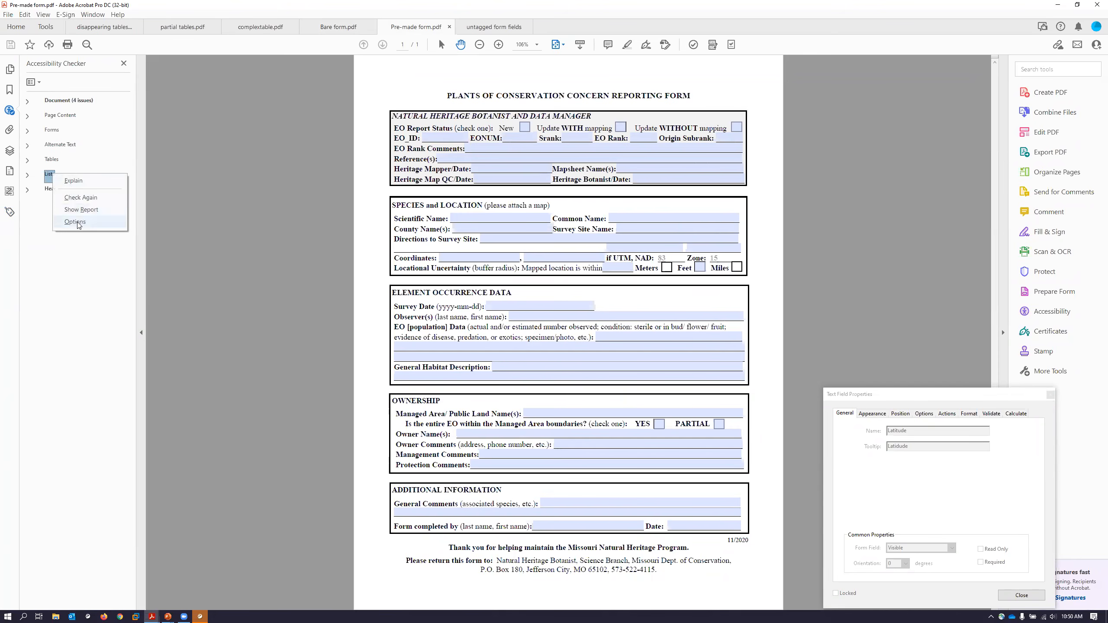
- Run the accessibility check again on Pre-made form.pdf from the Lists category and expand the Forms results
click(87, 196)
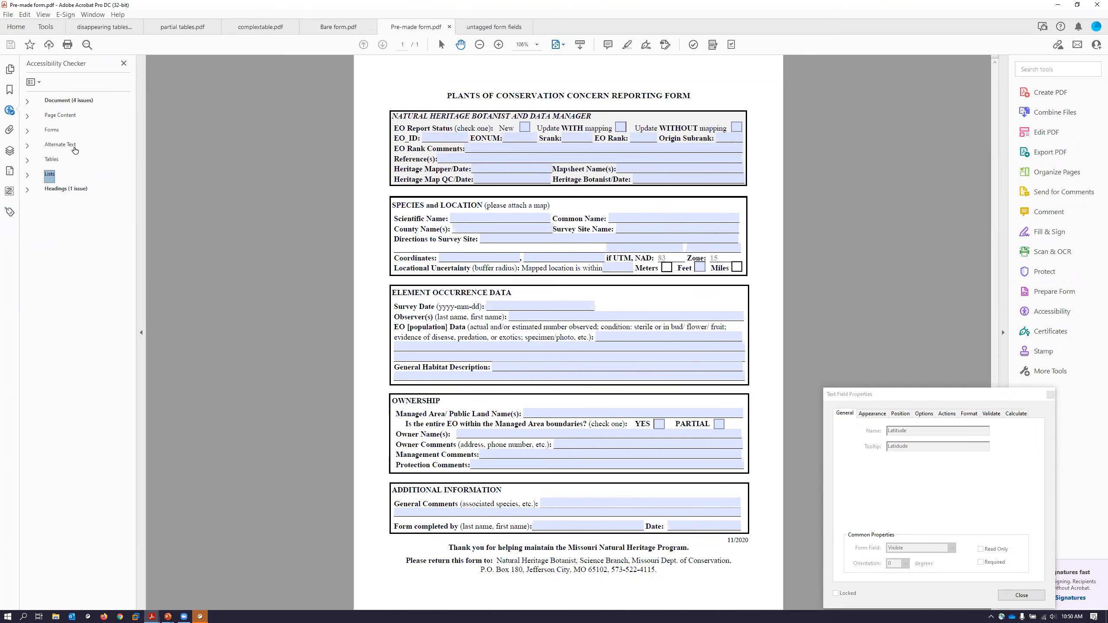
click(27, 132)
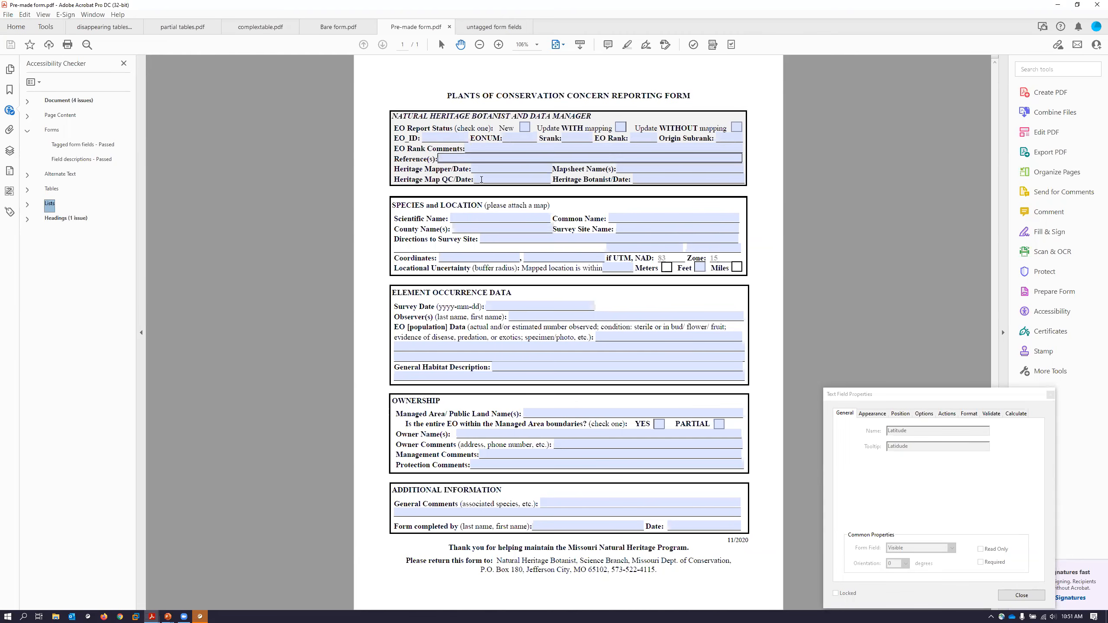
- Examine the tag tree of Pre-made form.pdf from the title heading to the first paragraph and the content each tag covers
click(10, 213)
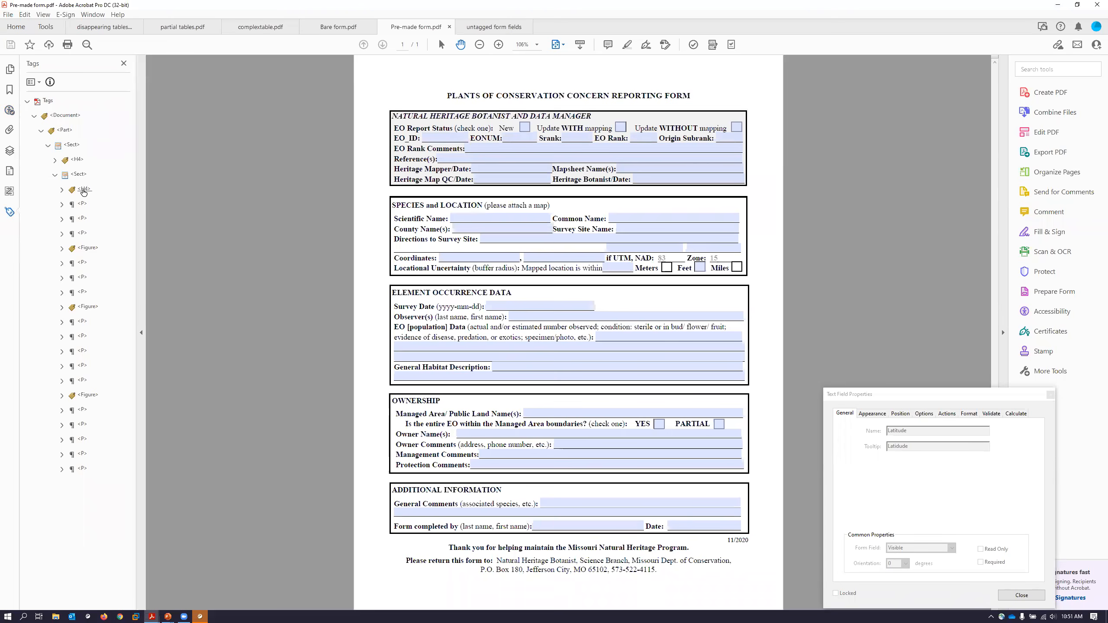
click(77, 161)
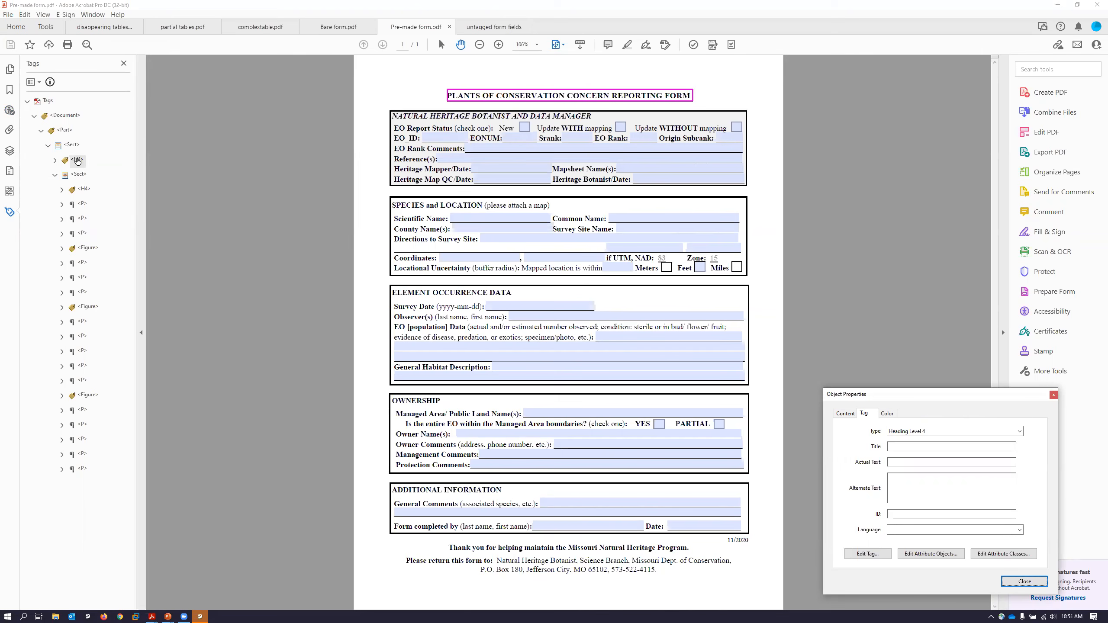
click(104, 158)
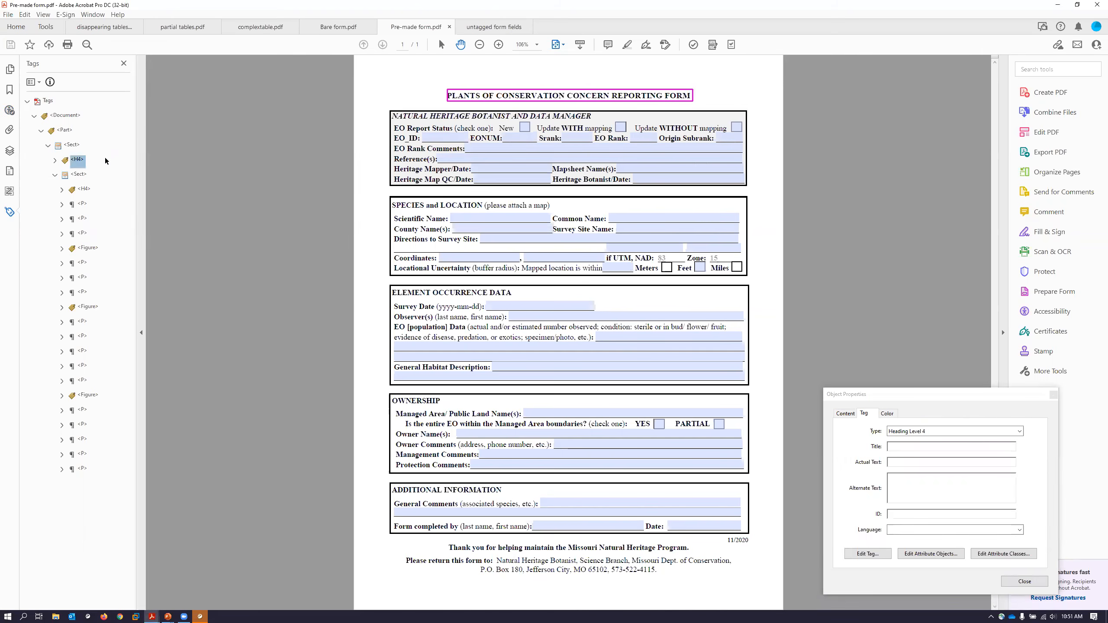
key(Down)
key(Down)
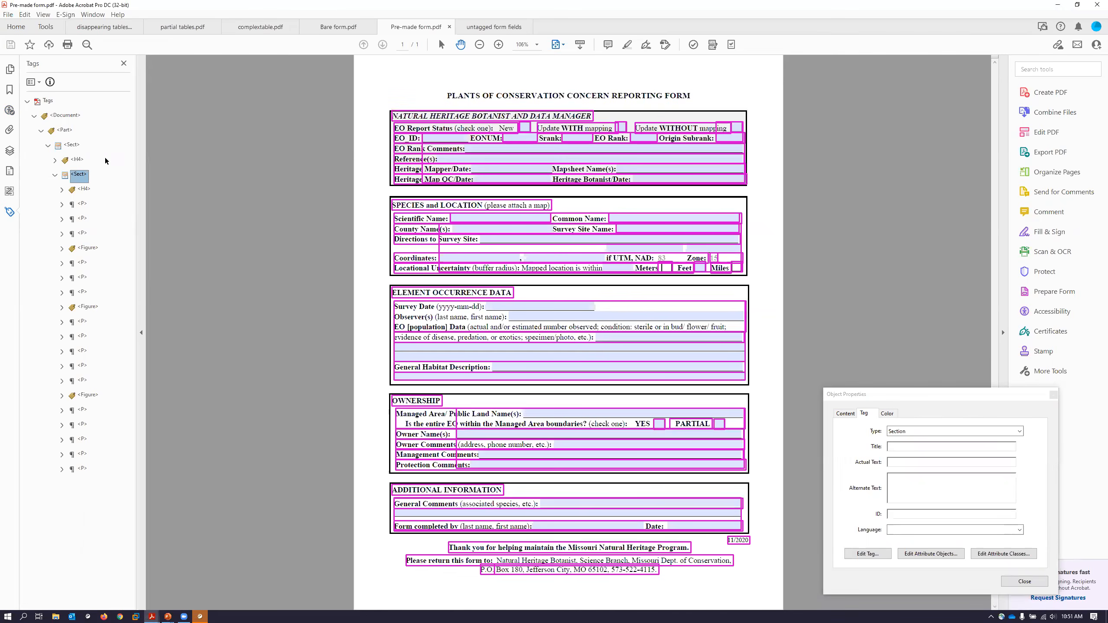
key(Down)
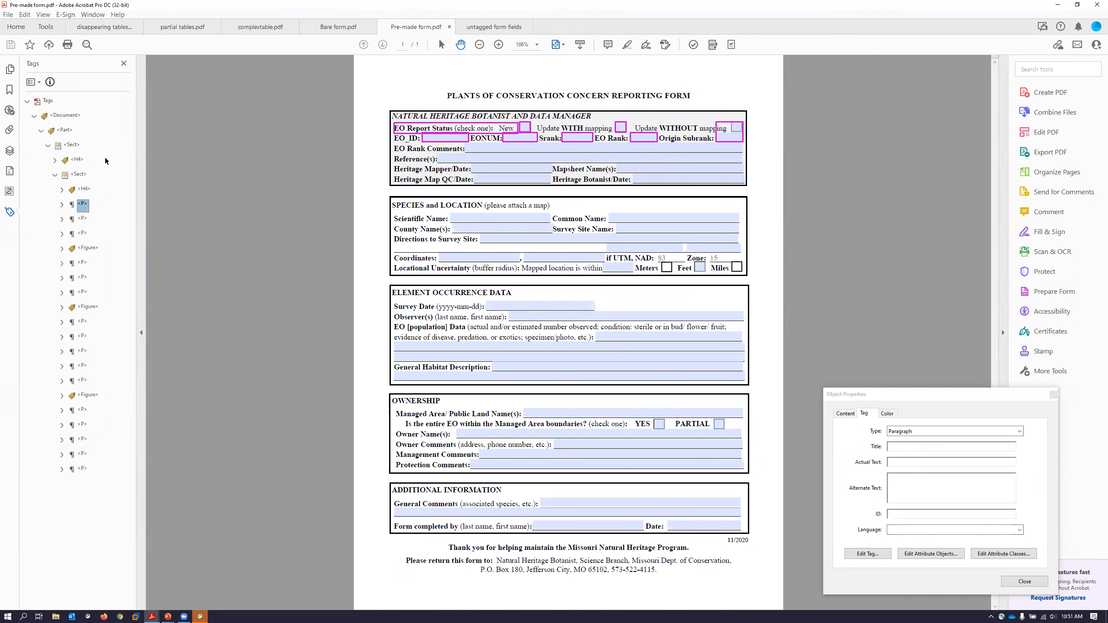
- Tag the EO Report Status label as Text/Paragraph with the Reading Order tool
click(393, 125)
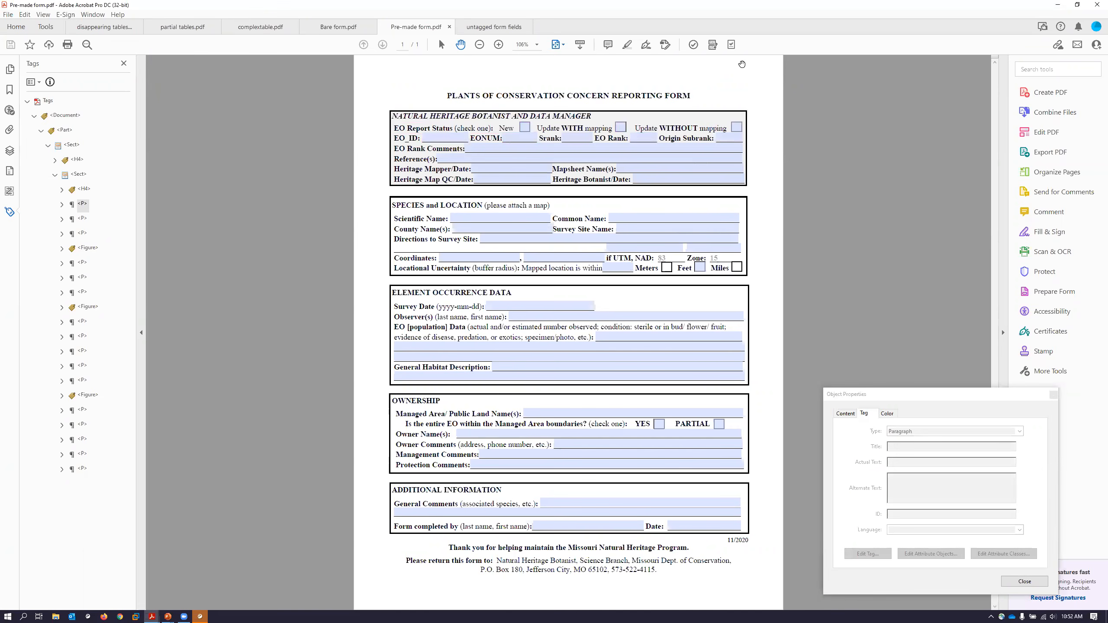
click(713, 44)
drag(390, 122, 496, 133)
click(868, 114)
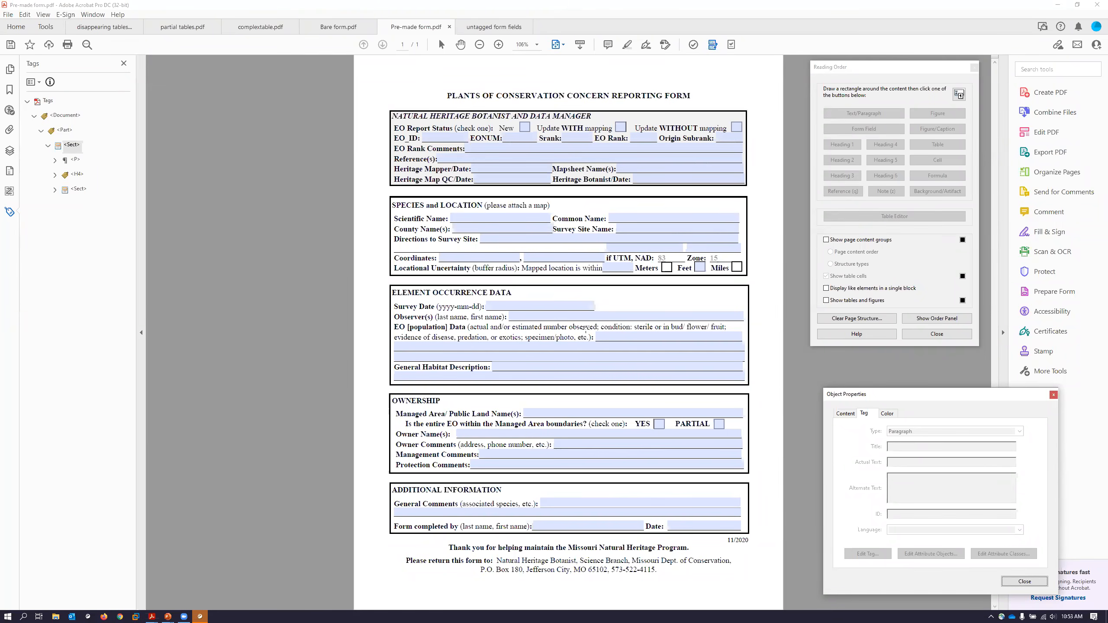
- Select the blank answer lines under EO [population] Data with the Reading Order tool
drag(593, 330, 746, 344)
drag(390, 340, 746, 344)
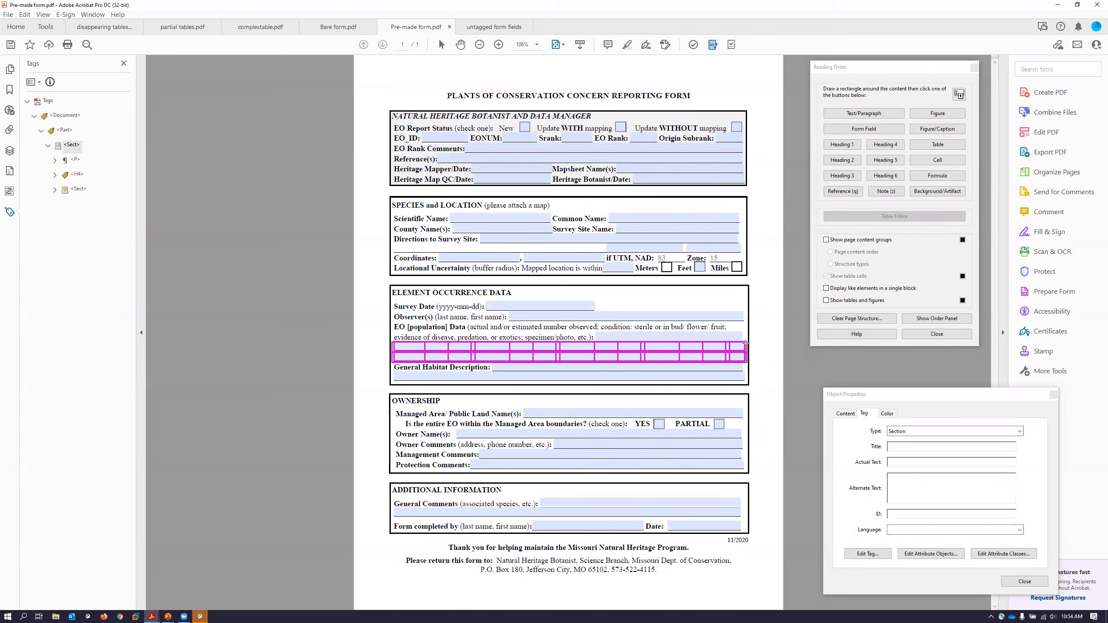
- Switch to the PowerPoint slide show and advance to the closing Thank You slide
key(super+Tab)
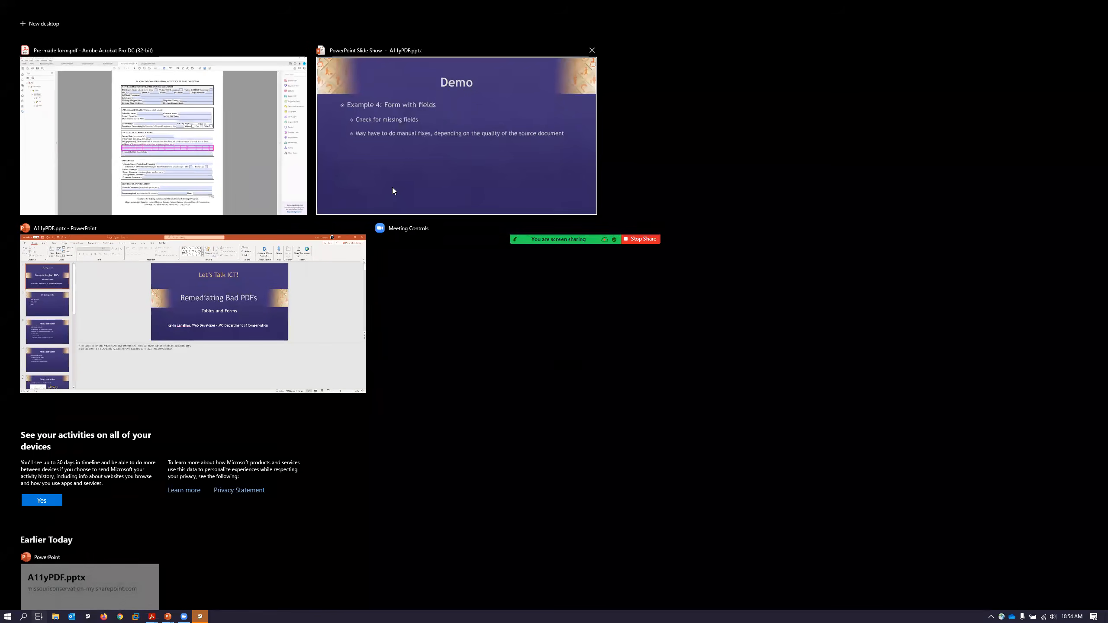
click(394, 187)
key(Right)
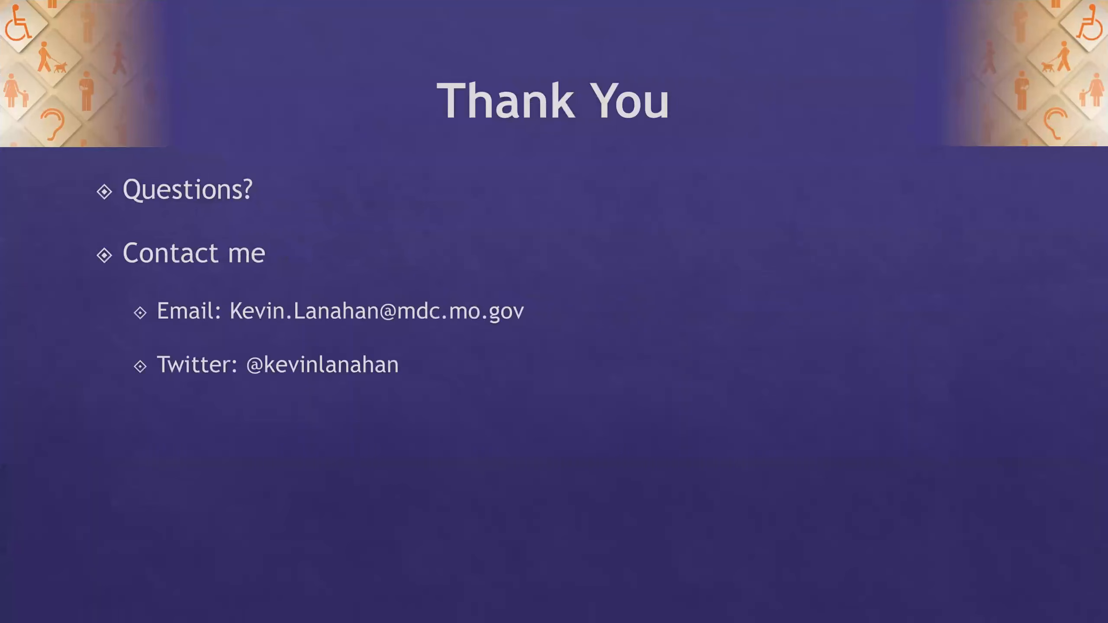